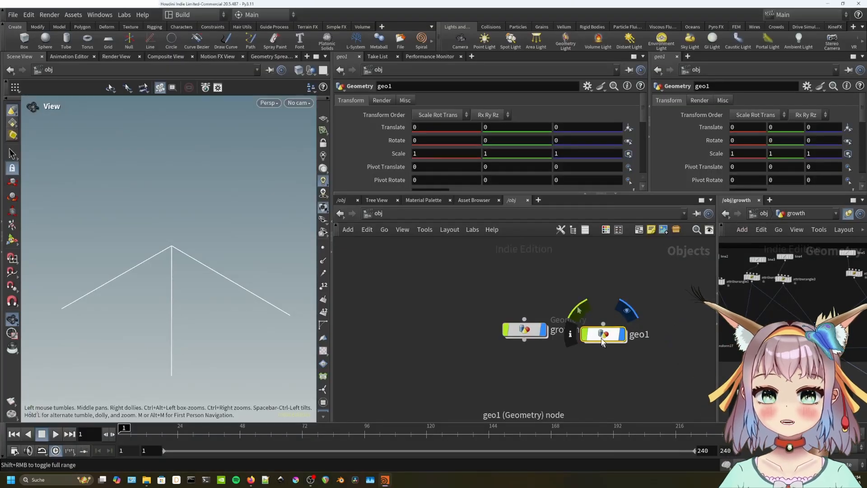
Move the growth and geo1 nodes apart and hide the growth object from the viewport.
{"action": "left_click_drag", "start_coordinate": [602, 341], "coordinate": [613, 337]}
{"action": "left_click_drag", "start_coordinate": [545, 336], "coordinate": [515, 336]}
{"action": "left_click", "coordinate": [513, 331]}
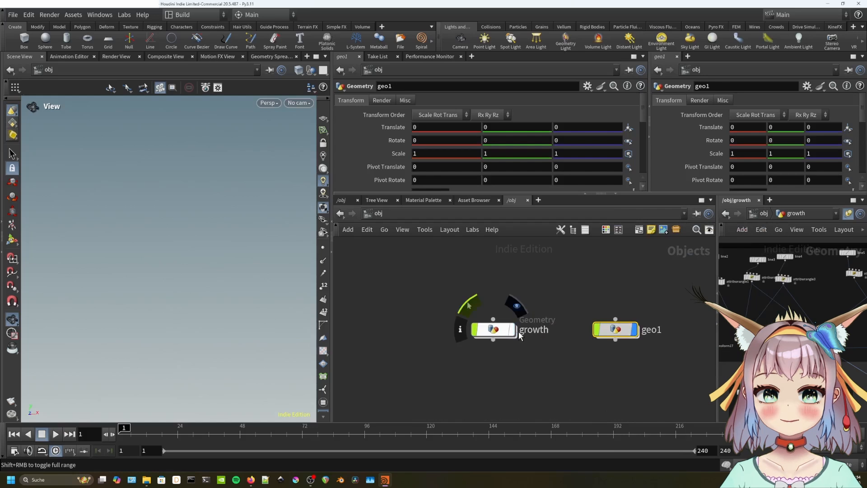
{"action": "left_click_drag", "start_coordinate": [616, 329], "coordinate": [581, 329]}
Rename geo1 to growth_tutorial and dive inside its network.
{"action": "double_click", "coordinate": [637, 332]}
{"action": "left_click_drag", "start_coordinate": [637, 333], "coordinate": [589, 332]}
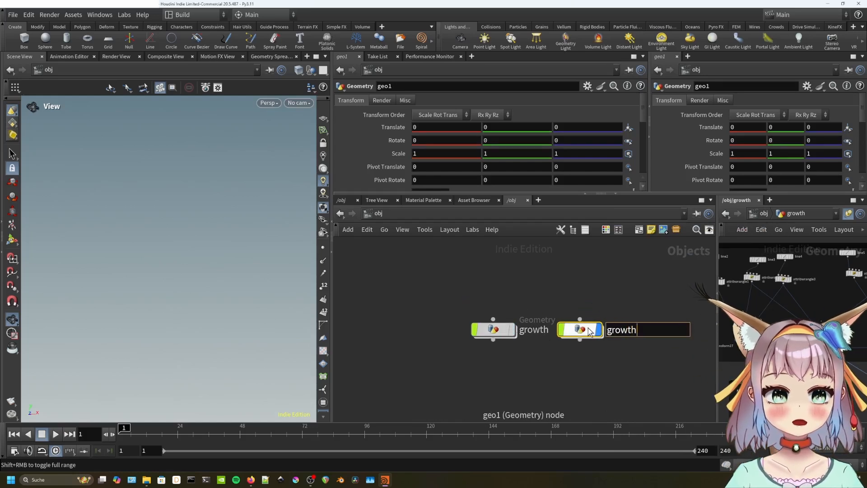
{"action": "type", "text": "growth"}
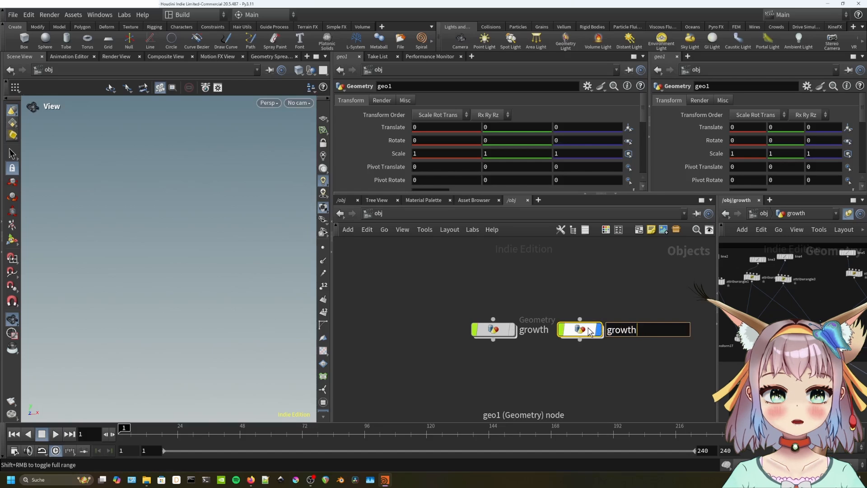
{"action": "type", "text": "_tutorial"}
{"action": "key", "text": "Return"}
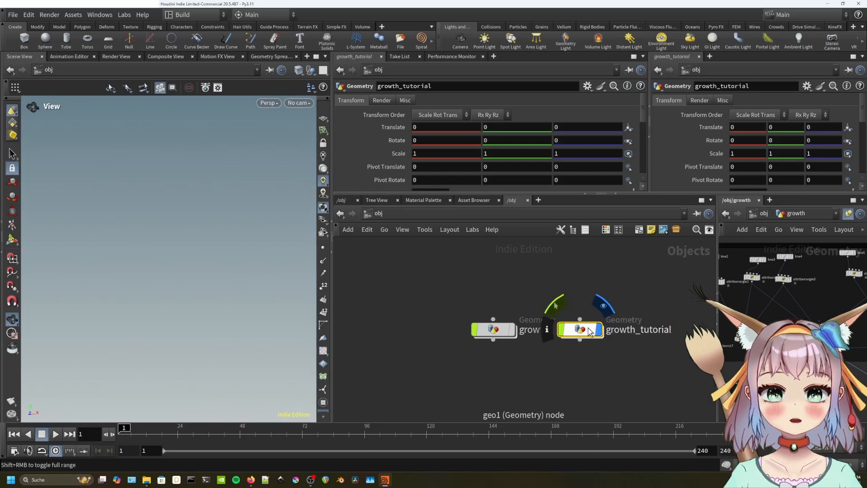
{"action": "double_click", "coordinate": [558, 324]}
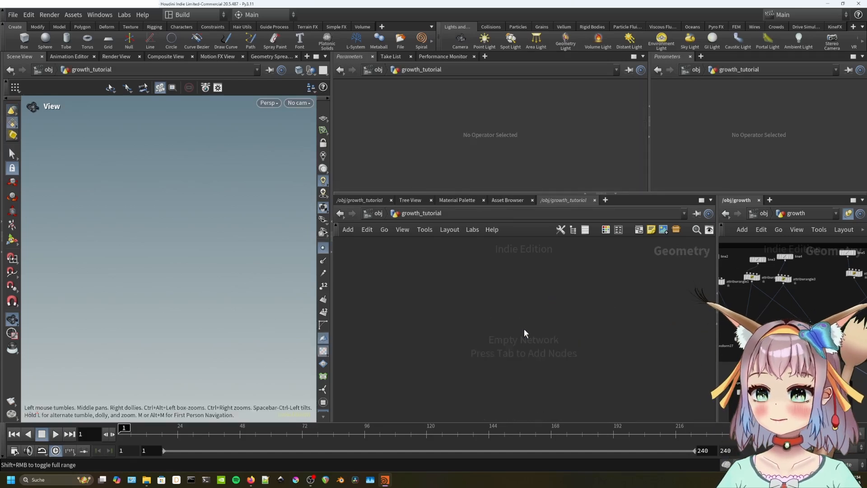
Create a Line node with Length 10 and 6 points.
{"action": "key", "text": "Tab"}
{"action": "type", "text": "line"}
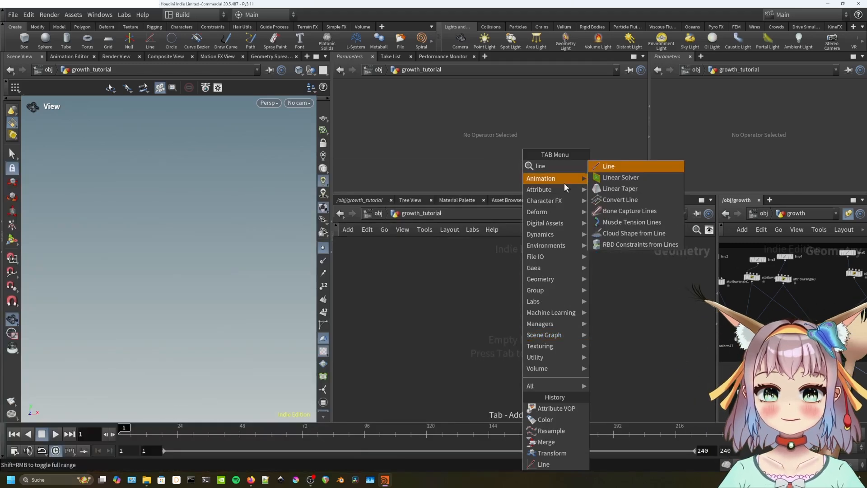
{"action": "left_click", "coordinate": [611, 167]}
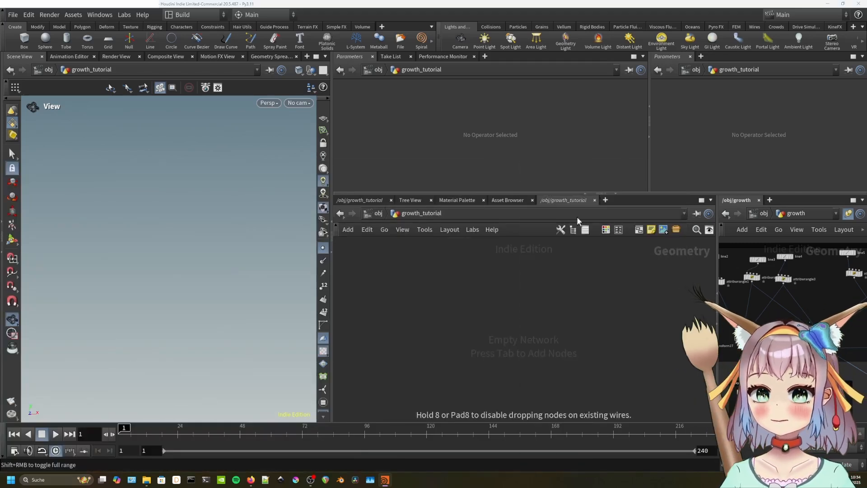
{"action": "left_click", "coordinate": [517, 318]}
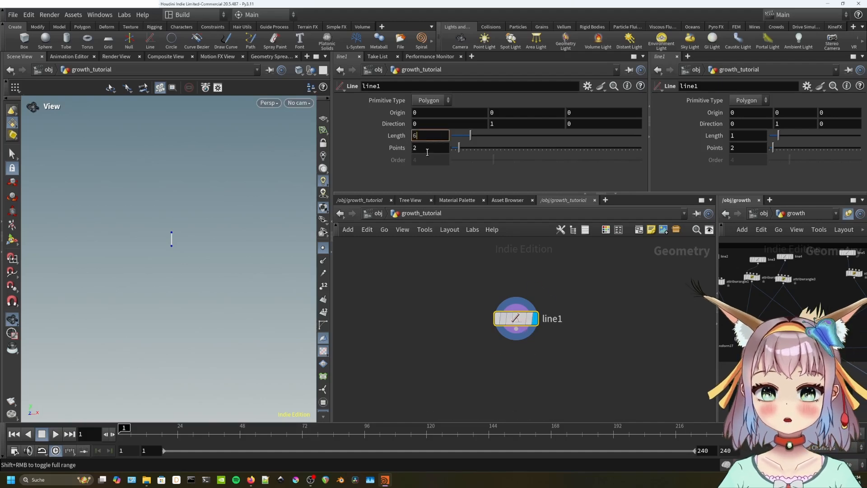
{"action": "key", "text": "BackSpace"}
{"action": "type", "text": "10"}
{"action": "key", "text": "Tab"}
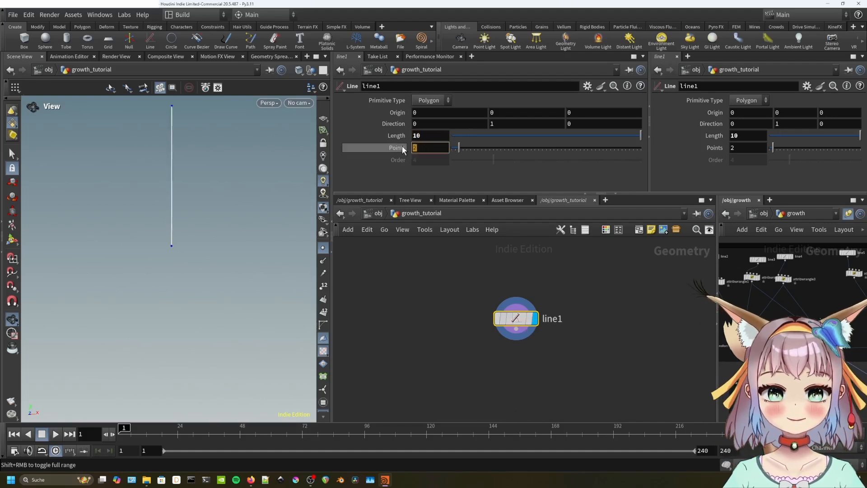
{"action": "type", "text": "6"}
{"action": "key", "text": "Return"}
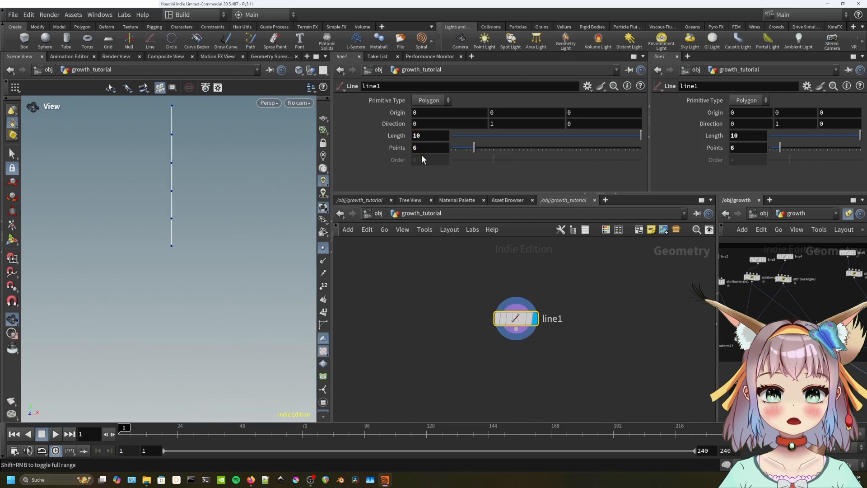
{"action": "left_click", "coordinate": [441, 307]}
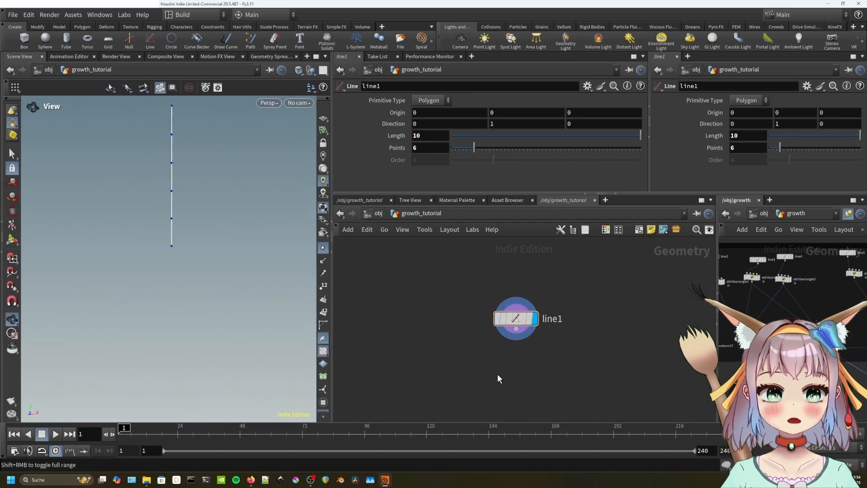
Add a Transform node below line1.
{"action": "key", "text": "Tab"}
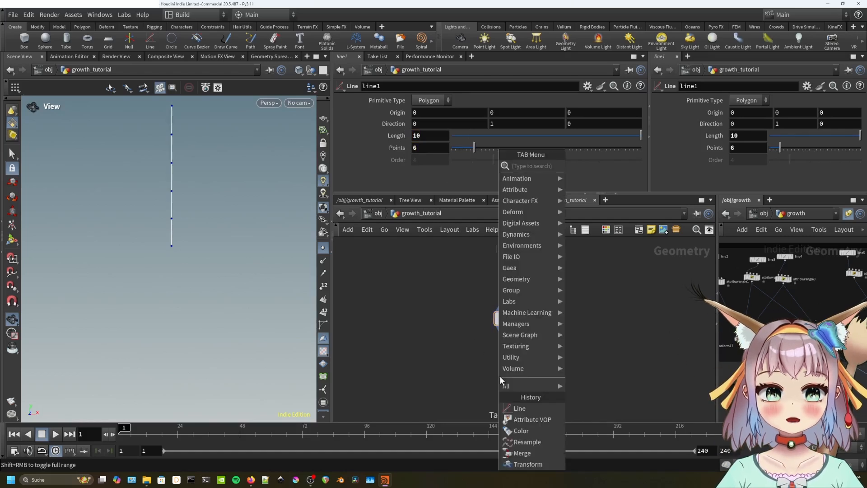
{"action": "type", "text": "transform"}
{"action": "key", "text": "Return"}
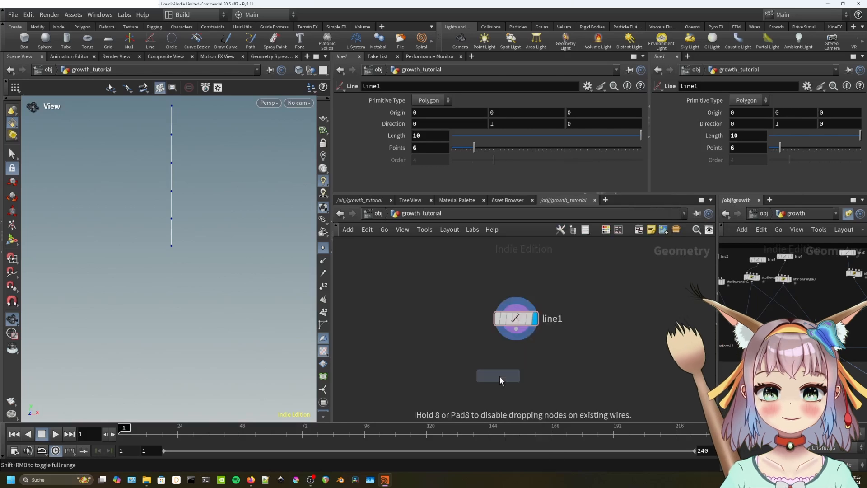
{"action": "left_click", "coordinate": [500, 376]}
Wire line1 into transform1, give it a 60 degree Z rotation, and display it.
{"action": "left_click_drag", "start_coordinate": [516, 329], "coordinate": [504, 363]}
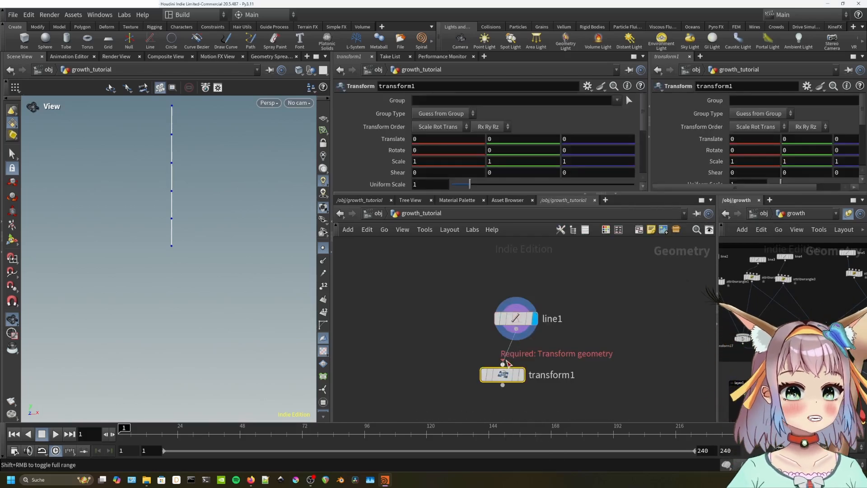
{"action": "left_click", "coordinate": [505, 362]}
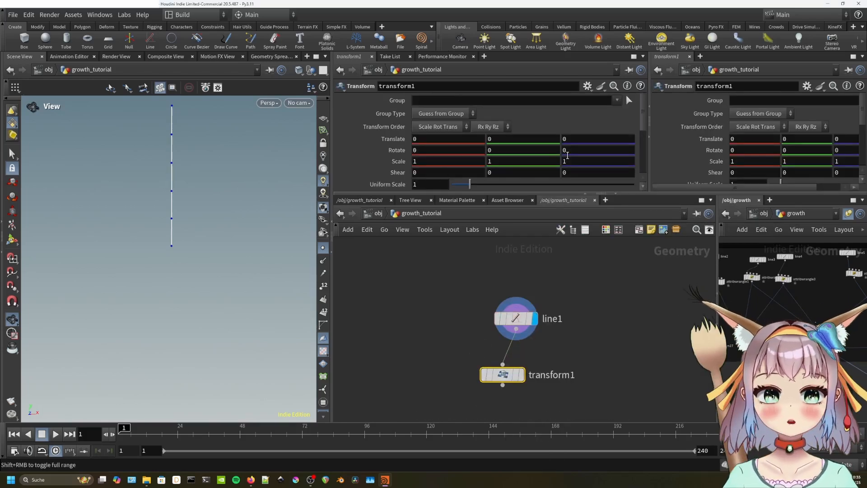
{"action": "left_click", "coordinate": [567, 150]}
{"action": "type", "text": "60"}
{"action": "key", "text": "Return"}
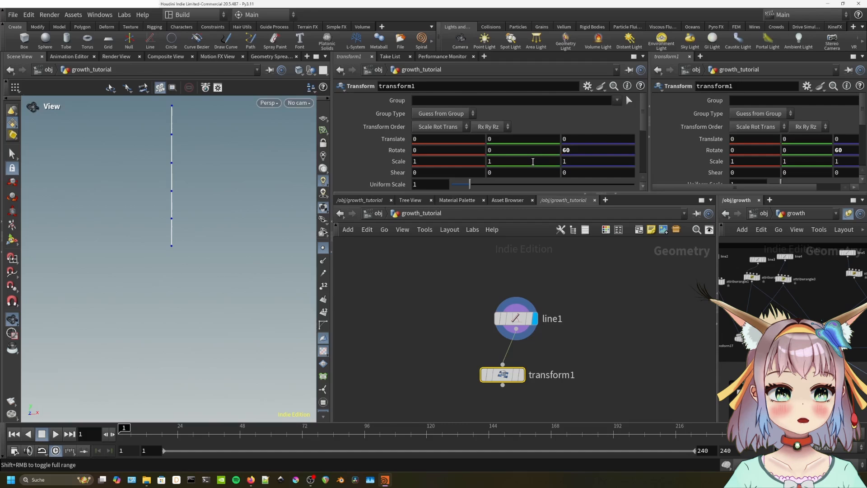
{"action": "left_click", "coordinate": [525, 376]}
{"action": "left_click_drag", "start_coordinate": [515, 375], "coordinate": [535, 376]}
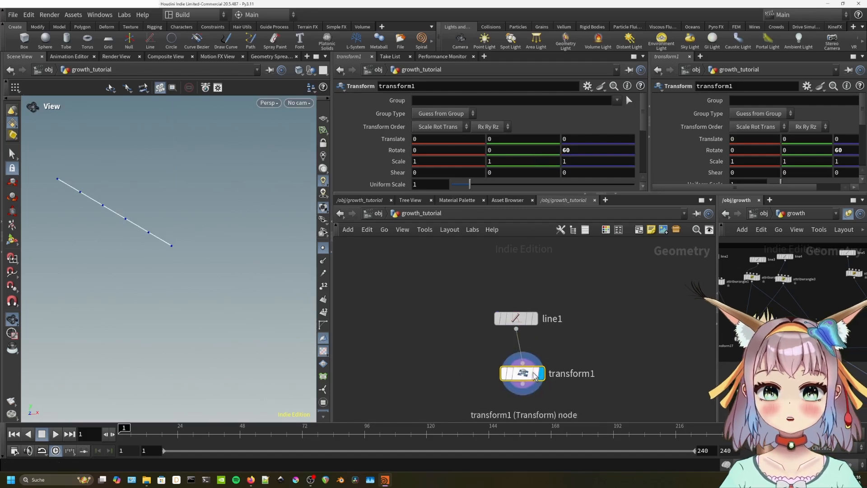
Add a Merge node below transform1 and connect line1 and transform1 into it.
{"action": "mouse_move", "coordinate": [531, 371]}
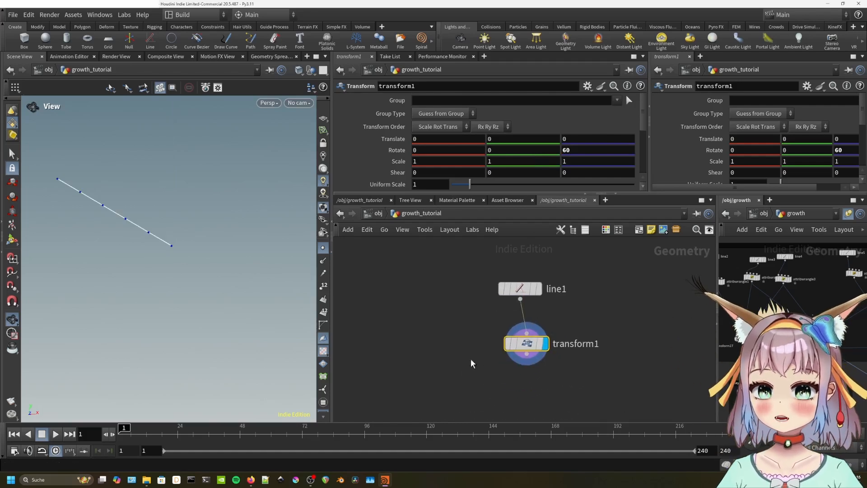
{"action": "key", "text": "Tab"}
{"action": "type", "text": "merge"}
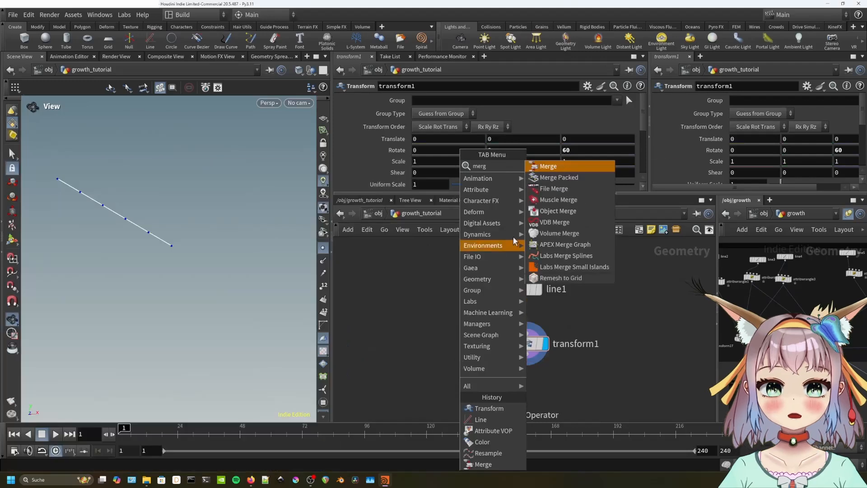
{"action": "left_click", "coordinate": [567, 167]}
{"action": "left_click", "coordinate": [488, 346]}
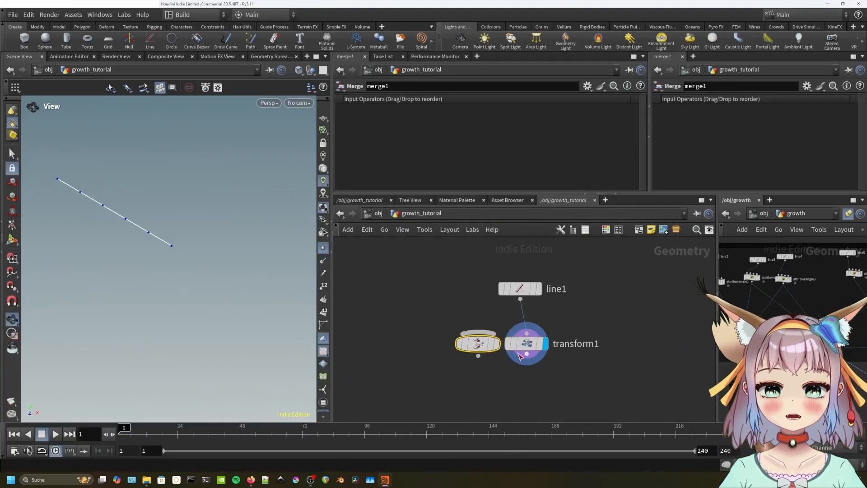
{"action": "left_click_drag", "start_coordinate": [492, 345], "coordinate": [537, 376]}
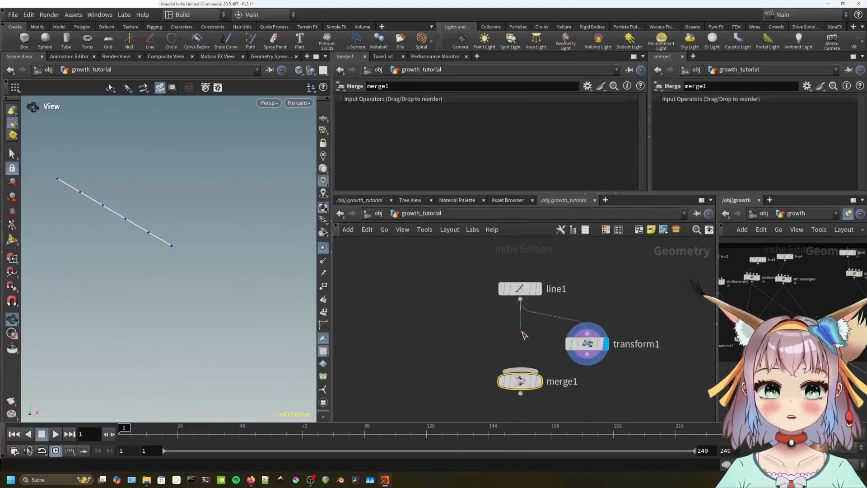
{"action": "left_click_drag", "start_coordinate": [521, 331], "coordinate": [520, 371]}
{"action": "left_click_drag", "start_coordinate": [587, 354], "coordinate": [523, 372]}
{"action": "middle_click_drag", "start_coordinate": [580, 382], "coordinate": [585, 348]}
Duplicate transform1 as transform2 with -60 Z rotation, wire it into merge1, and display merge1.
{"action": "mouse_move", "coordinate": [532, 350]}
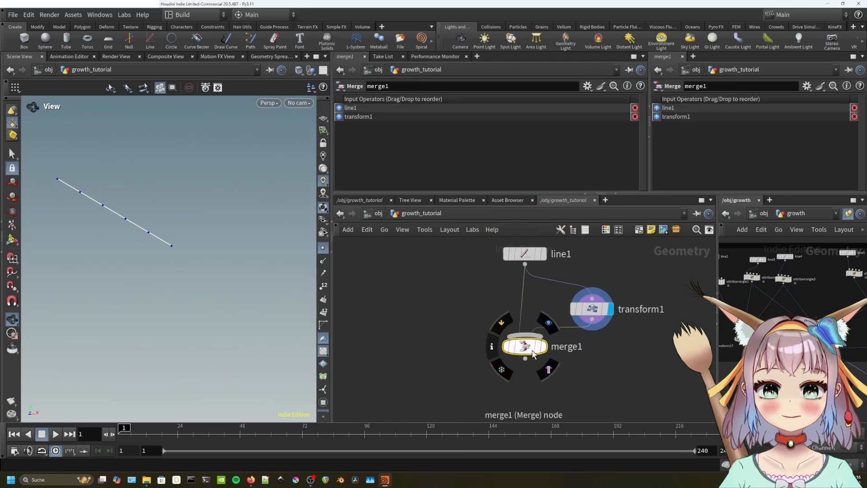
{"action": "left_click", "coordinate": [592, 309]}
{"action": "key", "text": "ctrl+c"}
{"action": "key", "text": "ctrl+v"}
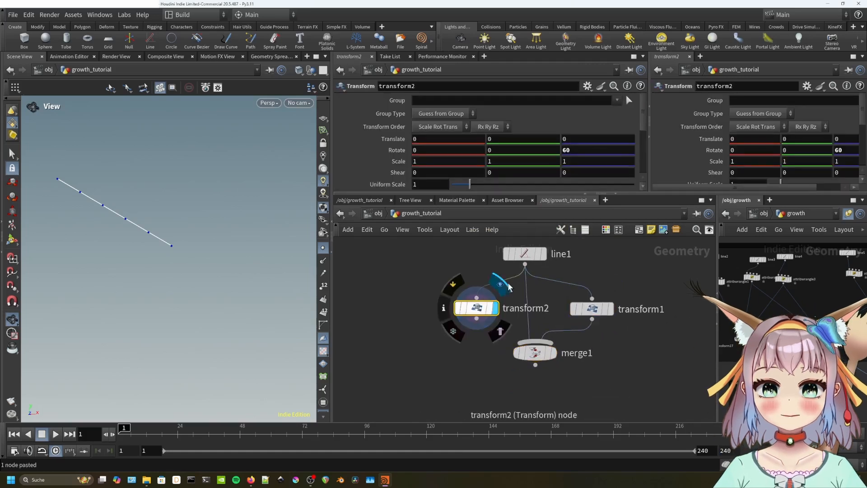
{"action": "left_click", "coordinate": [587, 150]}
{"action": "type", "text": "-"}
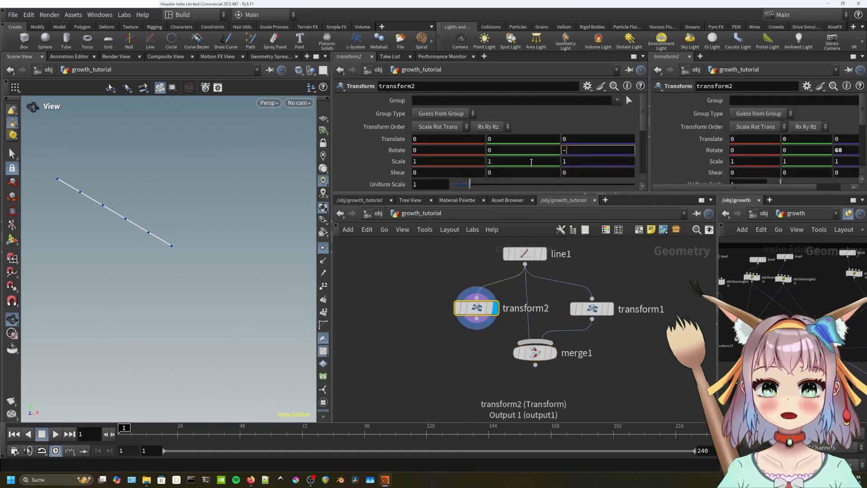
{"action": "type", "text": "60"}
{"action": "key", "text": "Return"}
{"action": "left_click_drag", "start_coordinate": [477, 320], "coordinate": [560, 357]}
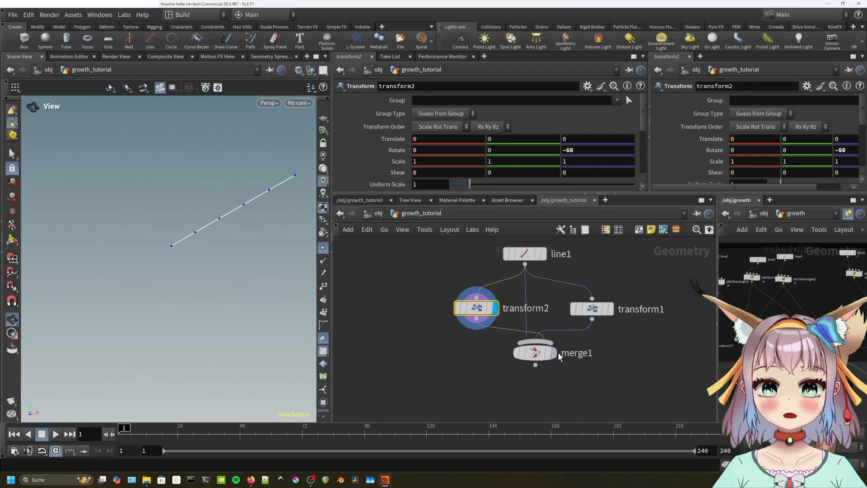
{"action": "left_click", "coordinate": [553, 352]}
{"action": "left_click", "coordinate": [535, 353]}
Duplicate transform2 as transform3 with a 120 Z rotation and wire it into merge1.
{"action": "left_click", "coordinate": [476, 308]}
{"action": "key", "text": "ctrl+c"}
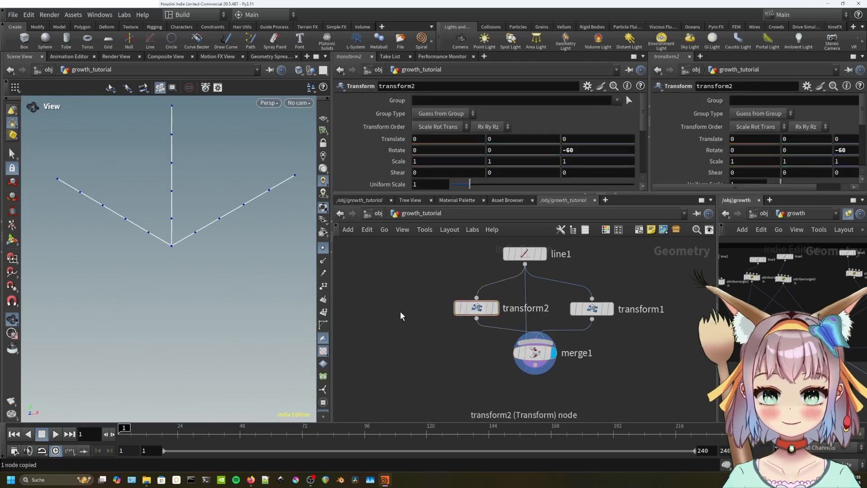
{"action": "key", "text": "ctrl+v"}
{"action": "left_click", "coordinate": [599, 151]}
{"action": "type", "text": "-"}
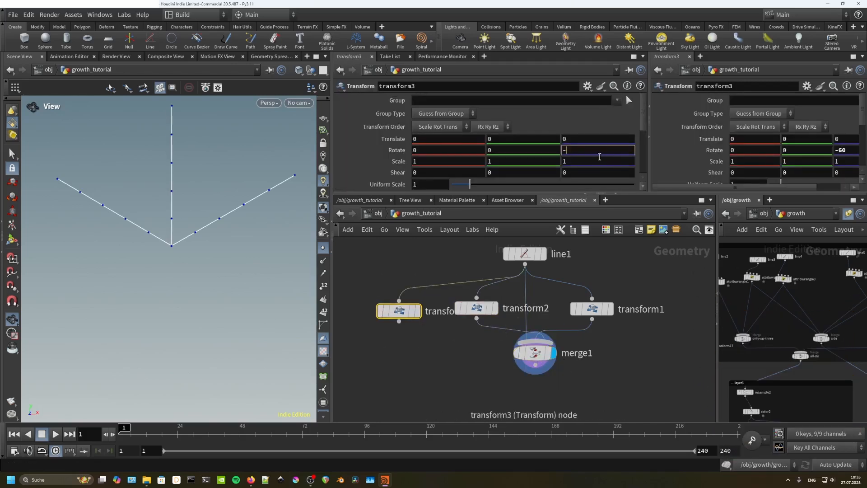
{"action": "type", "text": "120"}
{"action": "left_click_drag", "start_coordinate": [399, 321], "coordinate": [537, 343]}
Duplicate transform1 as transform4, edit its Z rotation, and connect it into merge1.
{"action": "left_click", "coordinate": [592, 309]}
{"action": "key", "text": "ctrl+c"}
{"action": "key", "text": "ctrl+v"}
{"action": "double_click", "coordinate": [590, 152]}
{"action": "type", "text": "120"}
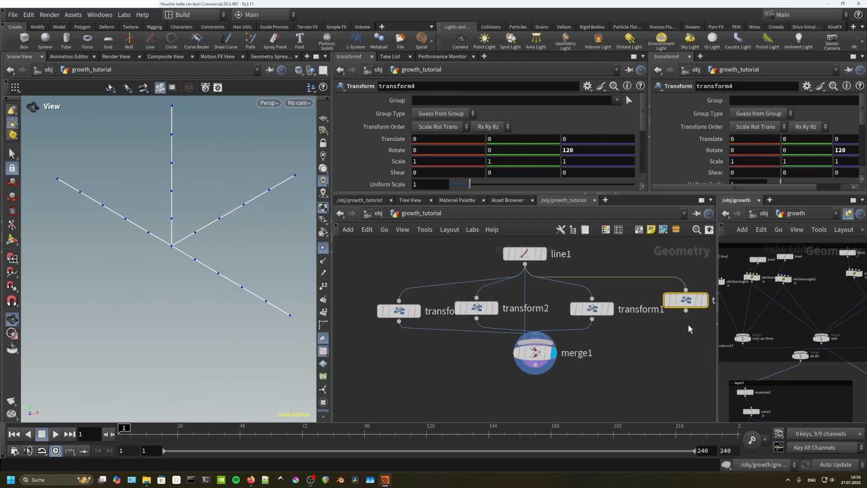
{"action": "left_click_drag", "start_coordinate": [685, 310], "coordinate": [542, 342]}
{"action": "scroll", "coordinate": [551, 359], "scroll_direction": "down", "scroll_amount": 1}
{"action": "left_click", "coordinate": [470, 271]}
Paste copies of line1 and transform4, placing transform5 up beside line1.
{"action": "key", "text": "ctrl+c"}
{"action": "key", "text": "ctrl+v"}
{"action": "left_click", "coordinate": [570, 318]}
{"action": "key", "text": "ctrl+c"}
{"action": "key", "text": "ctrl+v"}
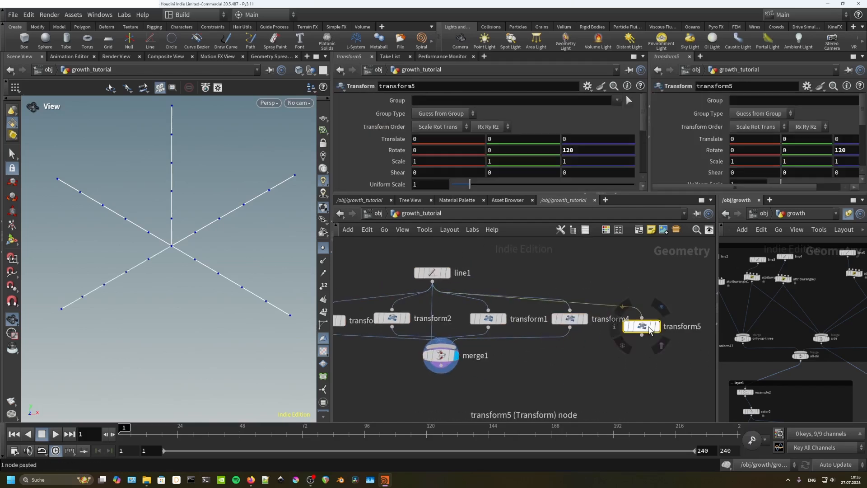
{"action": "left_click_drag", "start_coordinate": [649, 329], "coordinate": [519, 258]}
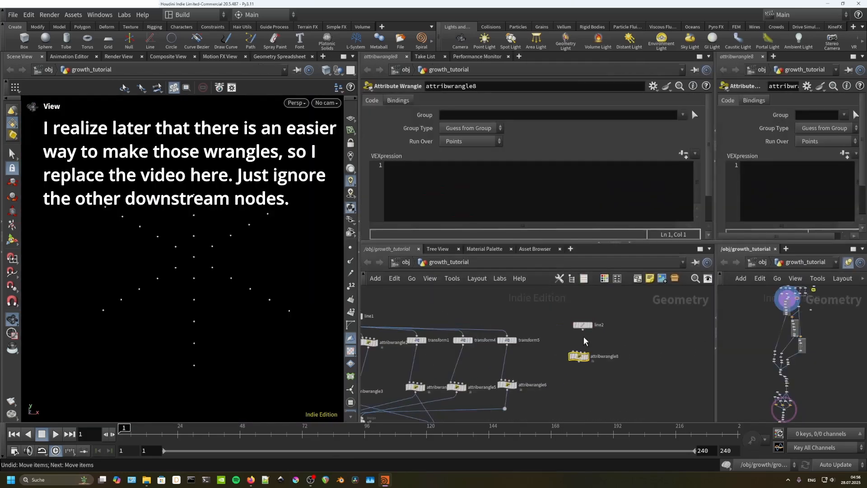
Connect line2 into attribwrangle8 and display the wrangle.
{"action": "left_click", "coordinate": [582, 330]}
{"action": "left_click", "coordinate": [588, 357]}
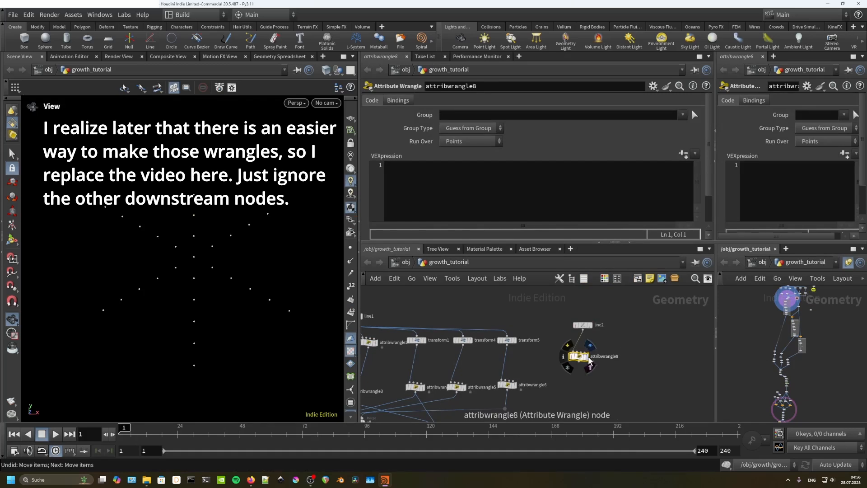
{"action": "left_click", "coordinate": [588, 357]}
{"action": "left_click_drag", "start_coordinate": [579, 357], "coordinate": [587, 356]}
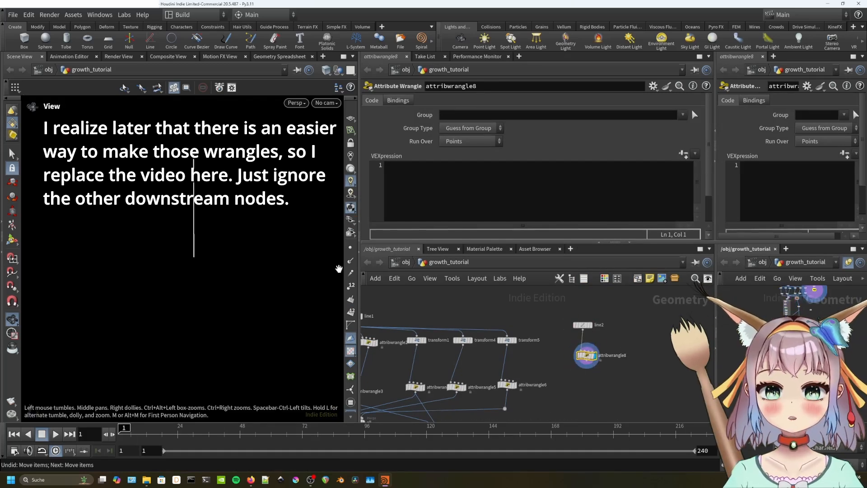
Write v@N = set(0,1,0); in attribwrangle8's VEXpression.
{"action": "left_click", "coordinate": [416, 209]}
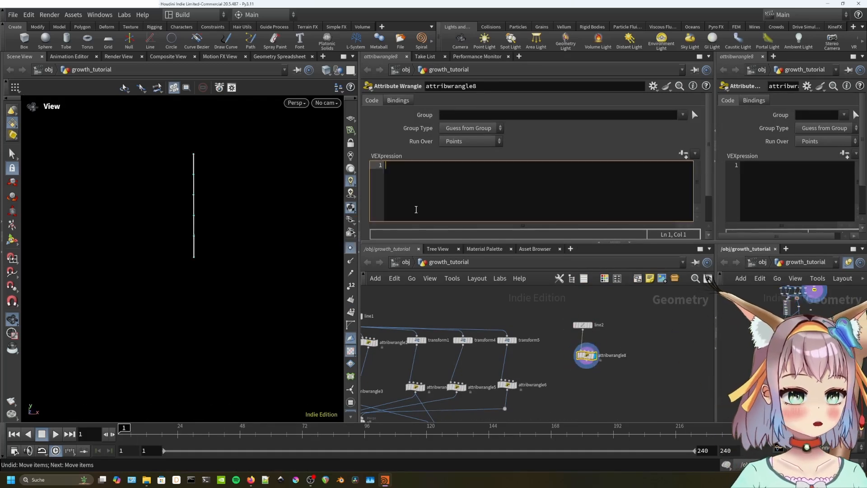
{"action": "type", "text": "v@N"}
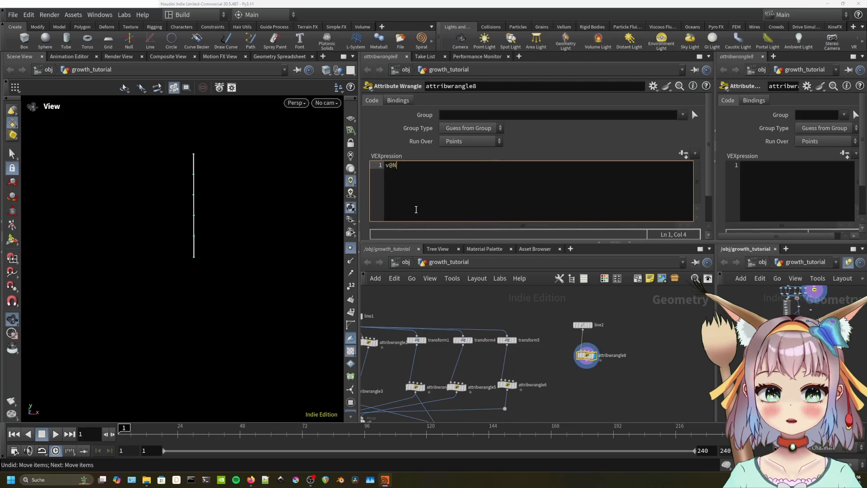
{"action": "type", "text": " = set()"}
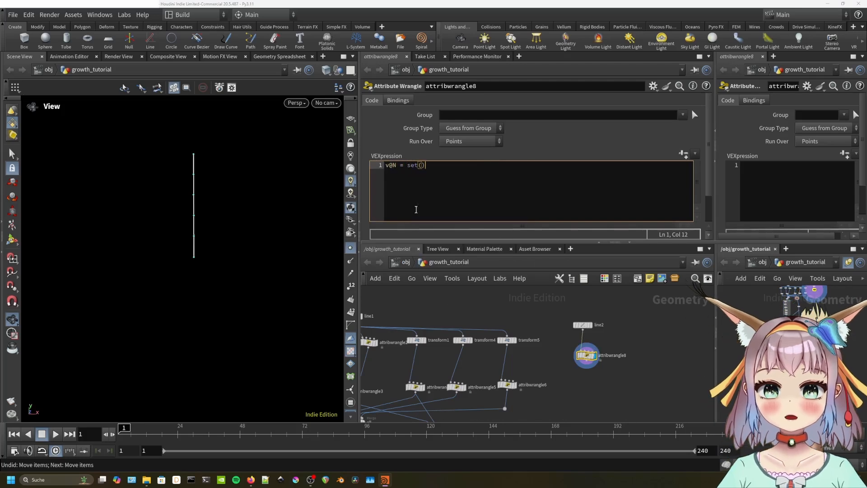
{"action": "type", "text": "1,0,0,"}
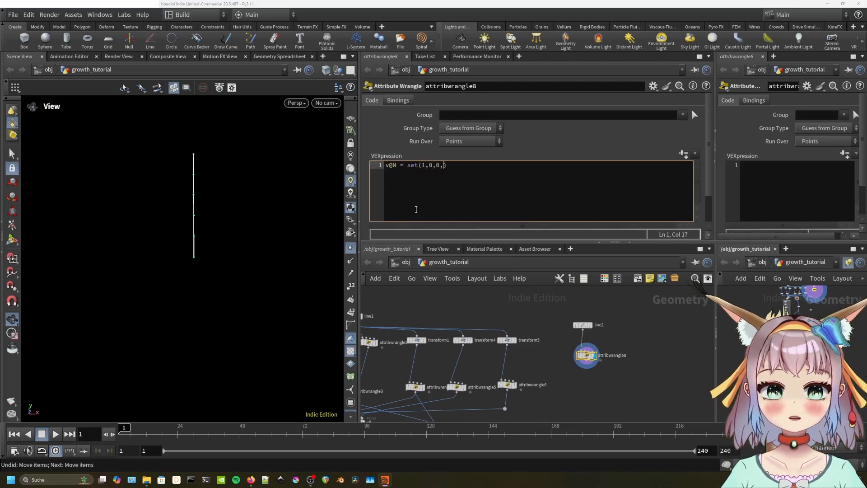
{"action": "key", "text": "BackSpace"}
{"action": "type", "text": ");"}
{"action": "left_click", "coordinate": [536, 309]}
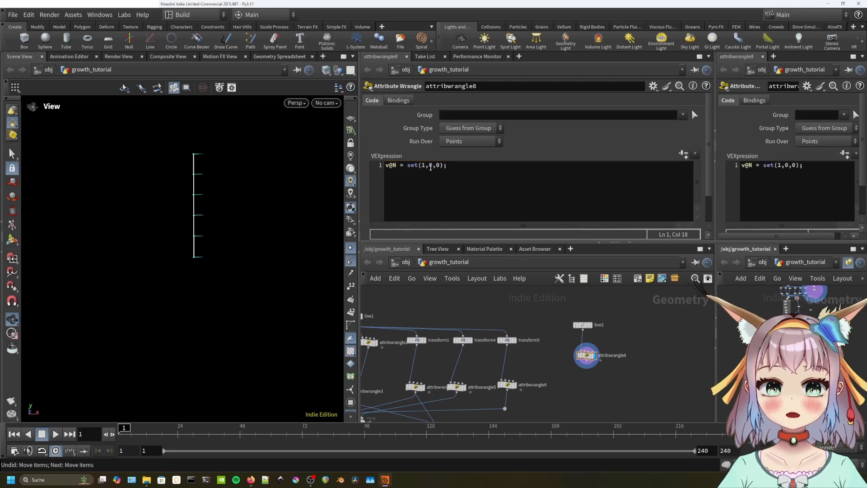
{"action": "left_click", "coordinate": [424, 166]}
{"action": "type", "text": "0,"}
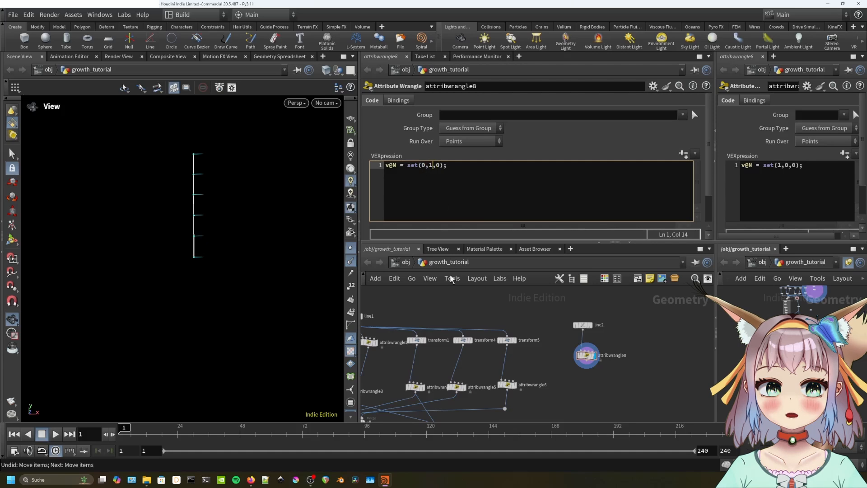
{"action": "left_click", "coordinate": [451, 294]}
Add a second line v@up = set(0,0,1);, checking attribwrangle2's code for reference.
{"action": "left_click", "coordinate": [475, 172]}
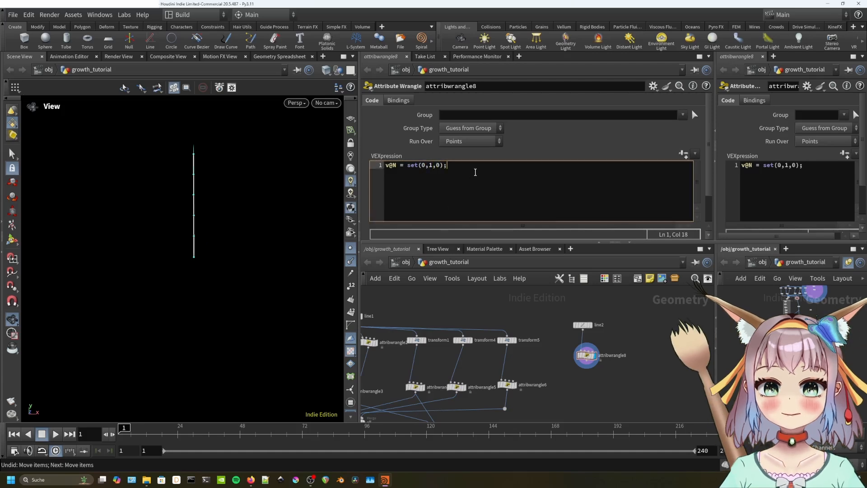
{"action": "key", "text": "Return"}
{"action": "type", "text": "v@"}
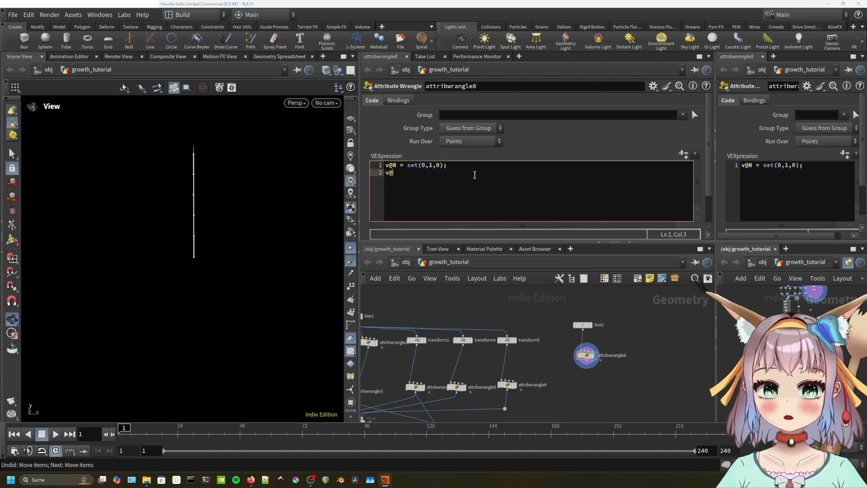
{"action": "type", "text": "up = set("}
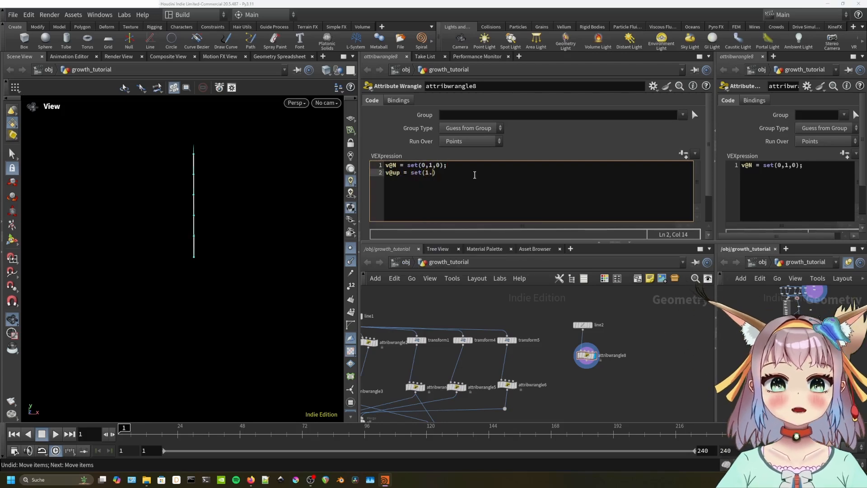
{"action": "type", "text": "1,0,0"}
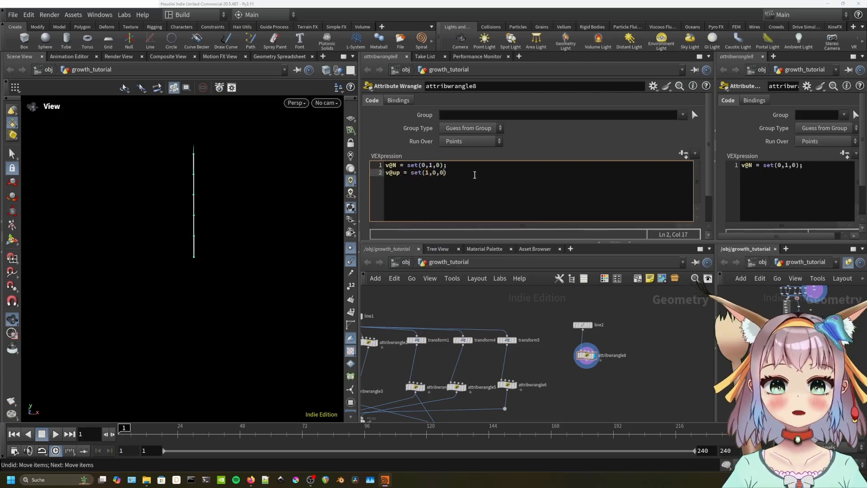
{"action": "type", "text": ");"}
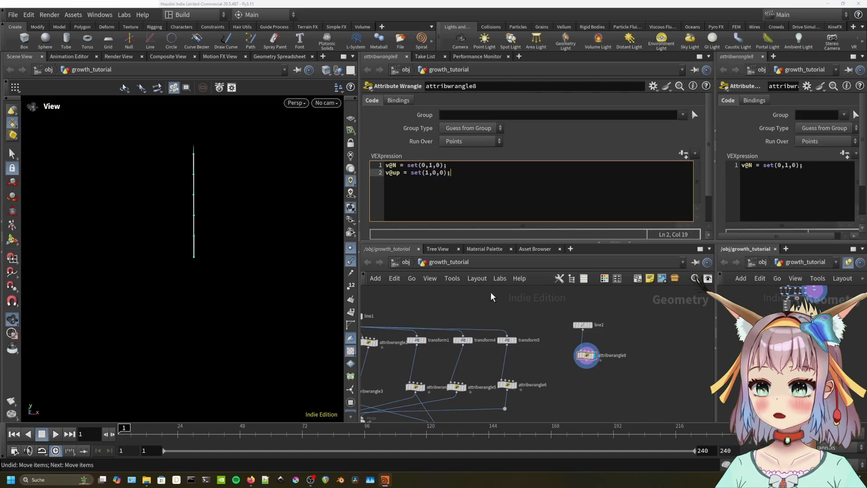
{"action": "middle_click_drag", "start_coordinate": [434, 304], "coordinate": [498, 287]}
{"action": "left_click", "coordinate": [432, 326]}
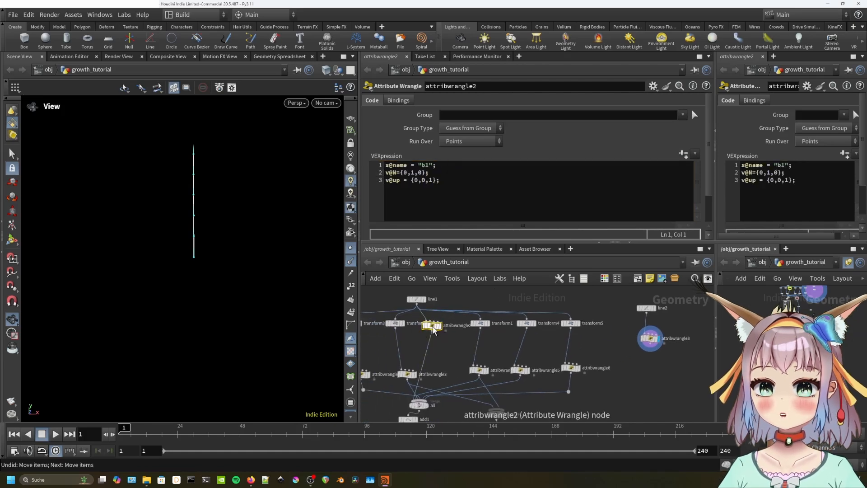
{"action": "left_click", "coordinate": [650, 338]}
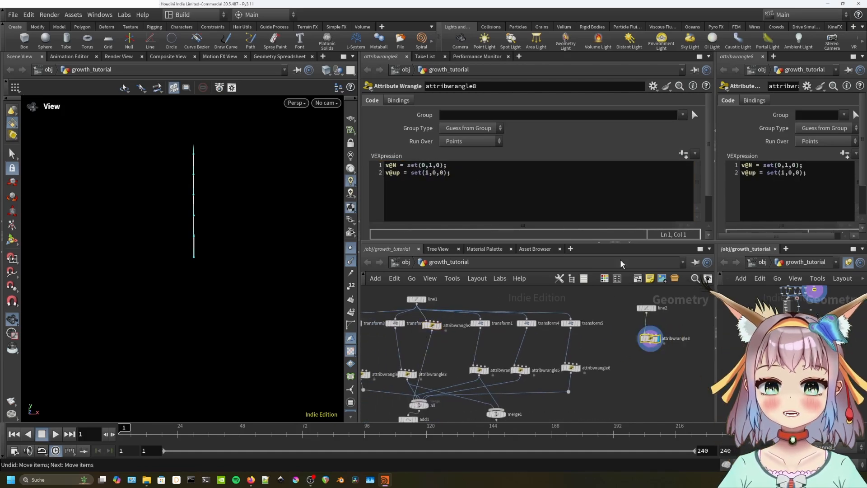
{"action": "left_click", "coordinate": [445, 174]}
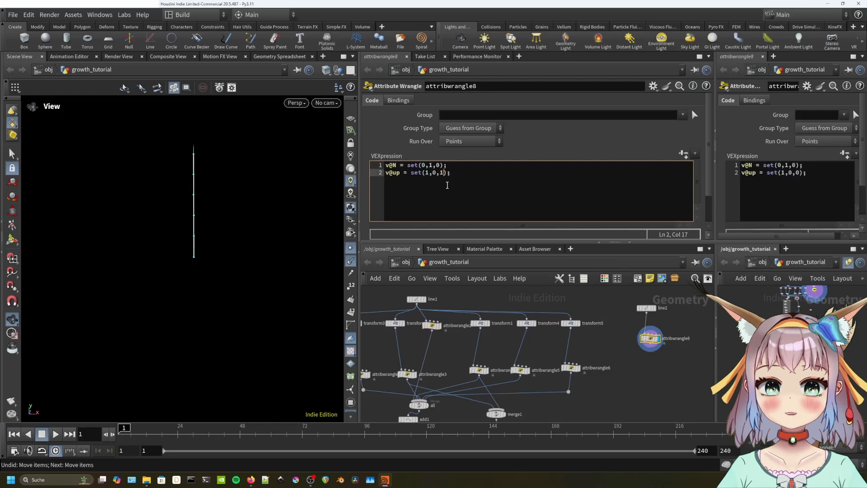
{"action": "key", "text": "Left"}
{"action": "key", "text": "BackSpace"}
{"action": "type", "text": "0"}
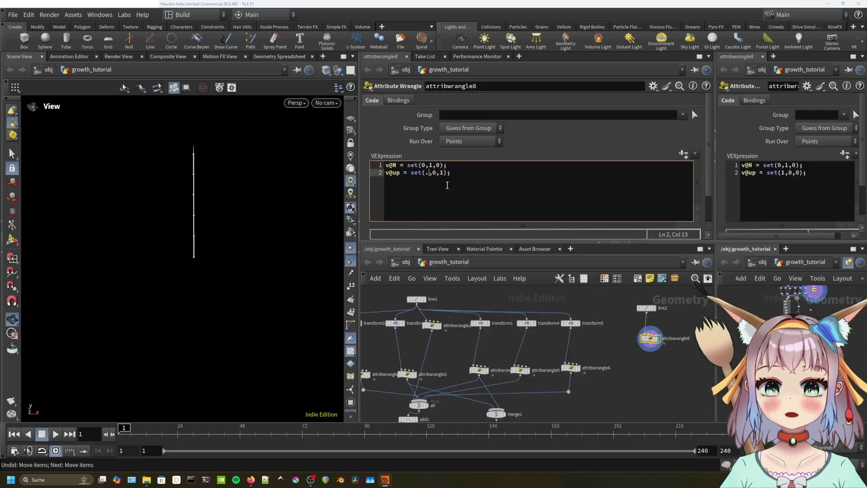
{"action": "left_click", "coordinate": [648, 365]}
Bring the transform nodes into view and select the first one.
{"action": "middle_click_drag", "start_coordinate": [712, 364], "coordinate": [637, 351]}
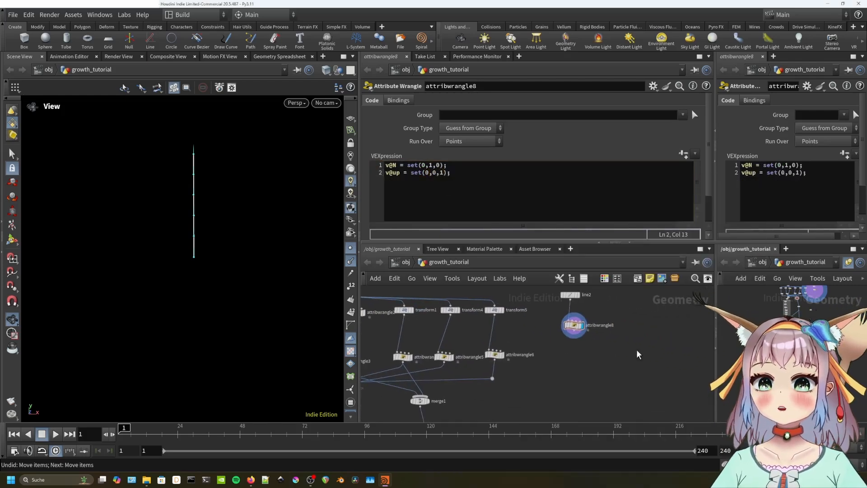
{"action": "scroll", "coordinate": [564, 328], "scroll_direction": "down", "scroll_amount": 4}
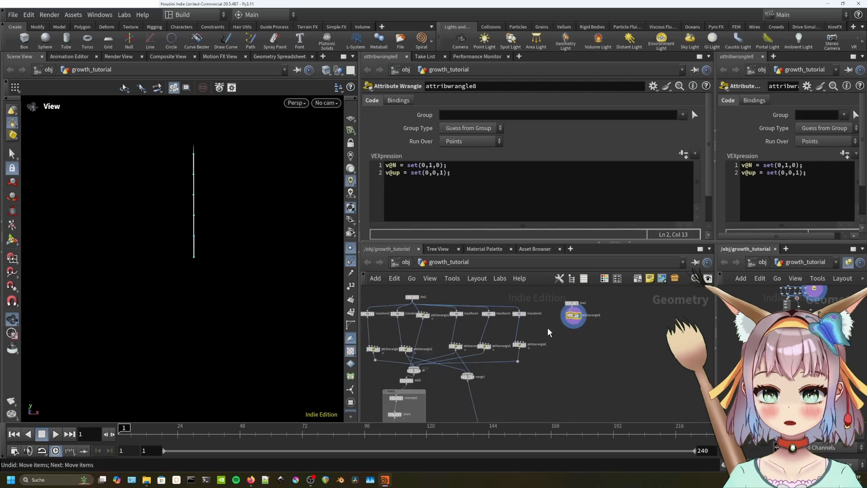
{"action": "left_click", "coordinate": [368, 313]}
Copy the five transform nodes, paste them, and wire the copies to attribwrangle8.
{"action": "left_click", "coordinate": [408, 314], "text": "shift"}
{"action": "left_click", "coordinate": [466, 313], "text": "shift"}
{"action": "left_click", "coordinate": [498, 313], "text": "shift"}
{"action": "left_click", "coordinate": [528, 313], "text": "shift"}
{"action": "key", "text": "ctrl+c"}
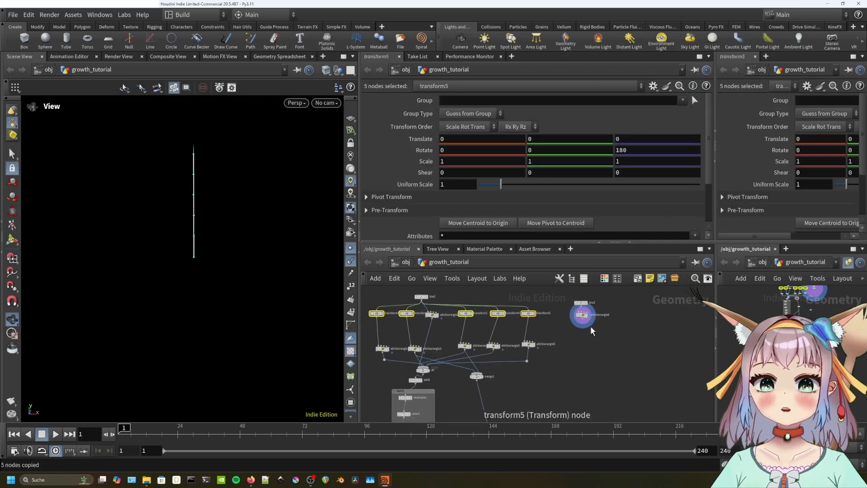
{"action": "key", "text": "ctrl+v"}
{"action": "left_click_drag", "start_coordinate": [537, 321], "coordinate": [553, 341]}
Merge the five transform copies and attribwrangle8 in merge4 to form the six-armed star.
{"action": "key", "text": "Tab"}
{"action": "type", "text": "merge"}
{"action": "key", "text": "Return"}
{"action": "scroll", "coordinate": [554, 360], "scroll_direction": "up", "scroll_amount": 3}
{"action": "left_click", "coordinate": [504, 341]}
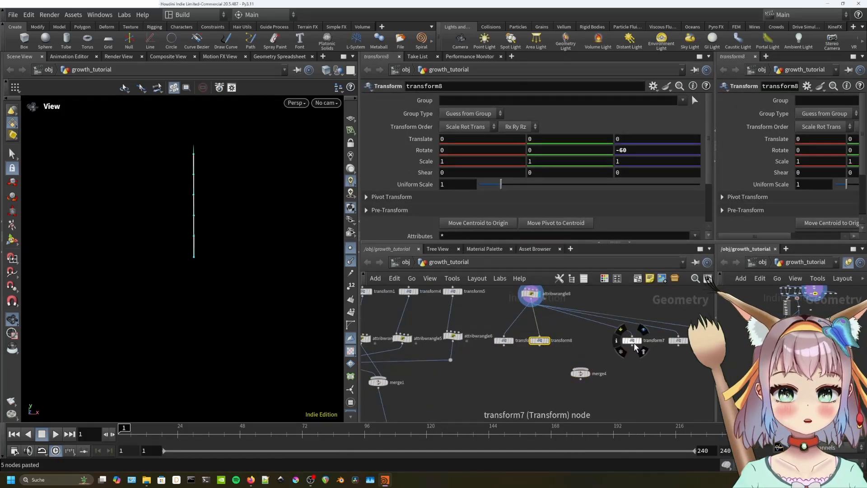
{"action": "middle_click_drag", "start_coordinate": [677, 342], "coordinate": [624, 341]}
{"action": "left_click_drag", "start_coordinate": [450, 347], "coordinate": [526, 369]}
{"action": "left_click", "coordinate": [537, 363]}
{"action": "left_click", "coordinate": [507, 324]}
{"action": "left_click_drag", "start_coordinate": [476, 300], "coordinate": [526, 368]}
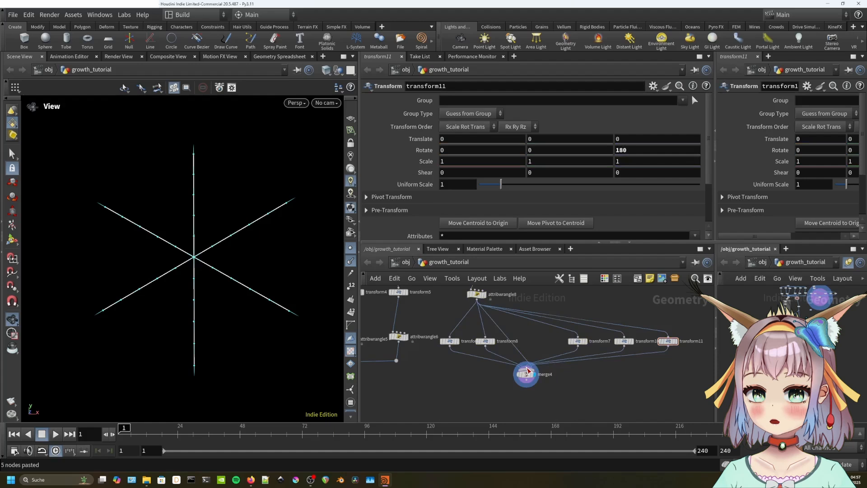
{"action": "left_click", "coordinate": [351, 251]}
Add an add3 node below merge4 and display its result.
{"action": "key", "text": "Tab"}
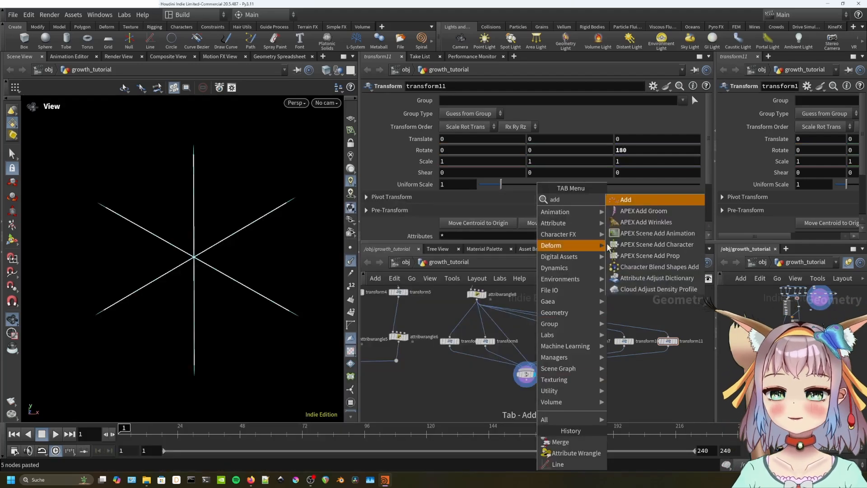
{"action": "left_click", "coordinate": [641, 200]}
{"action": "left_click", "coordinate": [526, 392]}
{"action": "left_click_drag", "start_coordinate": [526, 386], "coordinate": [526, 378]}
{"action": "left_click", "coordinate": [535, 391]}
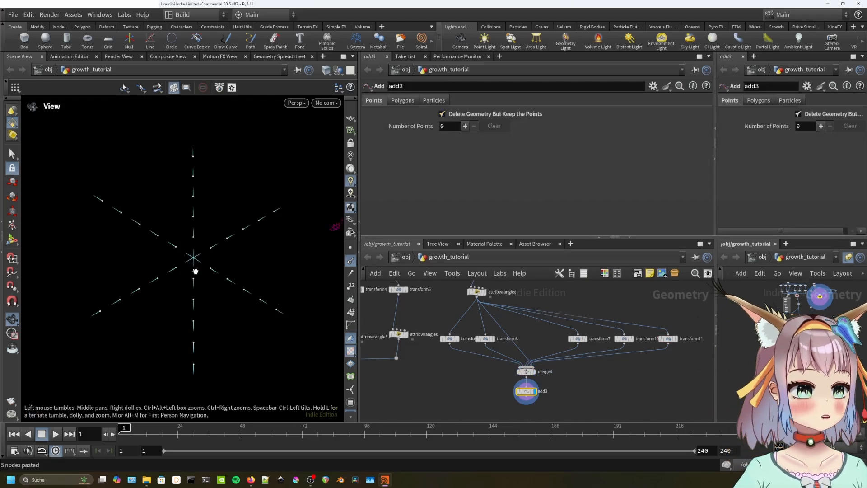
{"action": "left_click_drag", "start_coordinate": [195, 272], "coordinate": [184, 270]}
{"action": "middle_click_drag", "start_coordinate": [547, 373], "coordinate": [600, 346]}
{"action": "scroll", "coordinate": [535, 345], "scroll_direction": "down", "scroll_amount": 3}
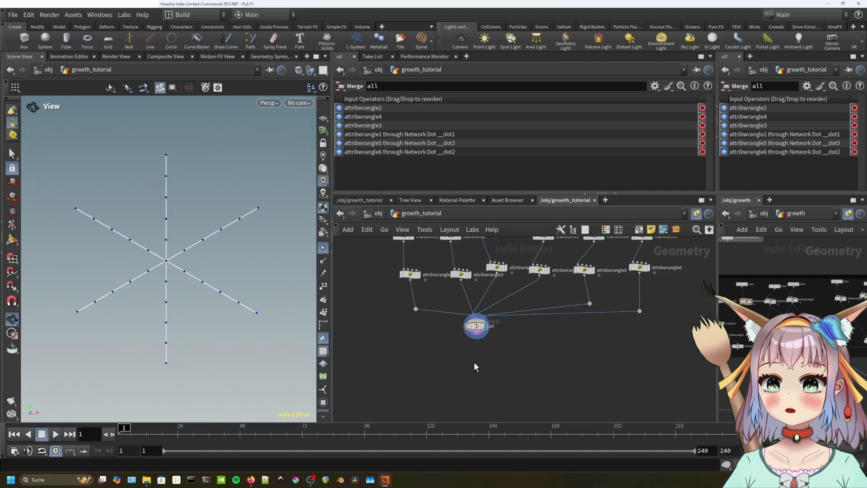
Add resample1 below the merge with segment Length 0.4 and Curve U Attribute enabled.
{"action": "key", "text": "Tab"}
{"action": "type", "text": "resa"}
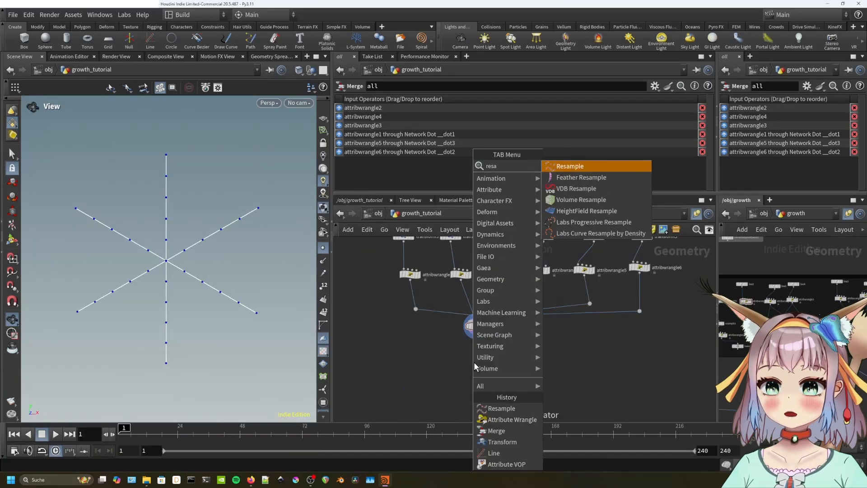
{"action": "key", "text": "Return"}
{"action": "left_click", "coordinate": [473, 361]}
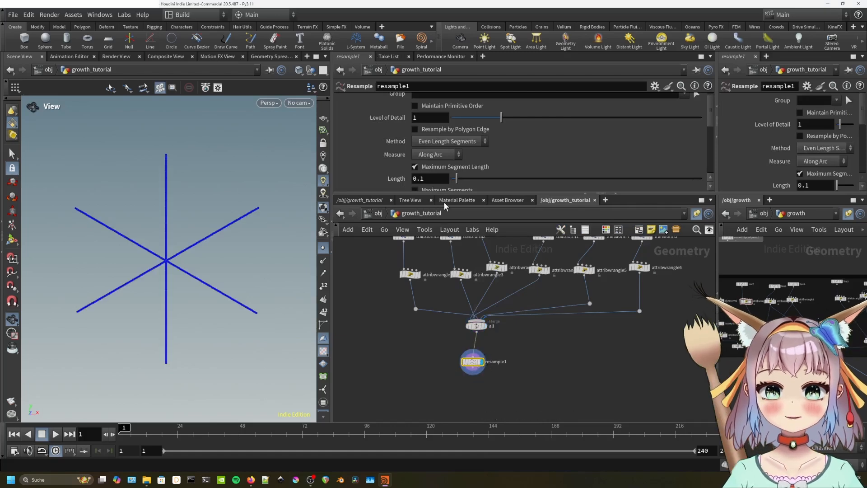
{"action": "left_click_drag", "start_coordinate": [425, 179], "coordinate": [391, 190]}
{"action": "type", "text": "0"}
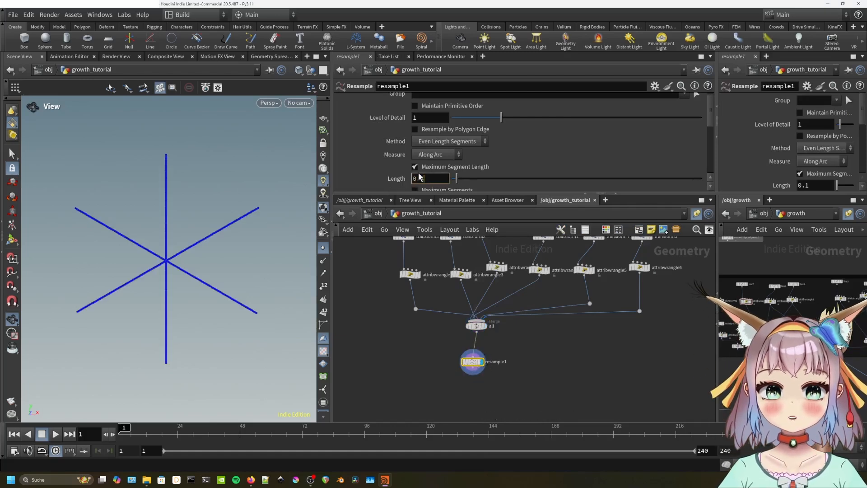
{"action": "type", "text": ".4"}
{"action": "key", "text": "Return"}
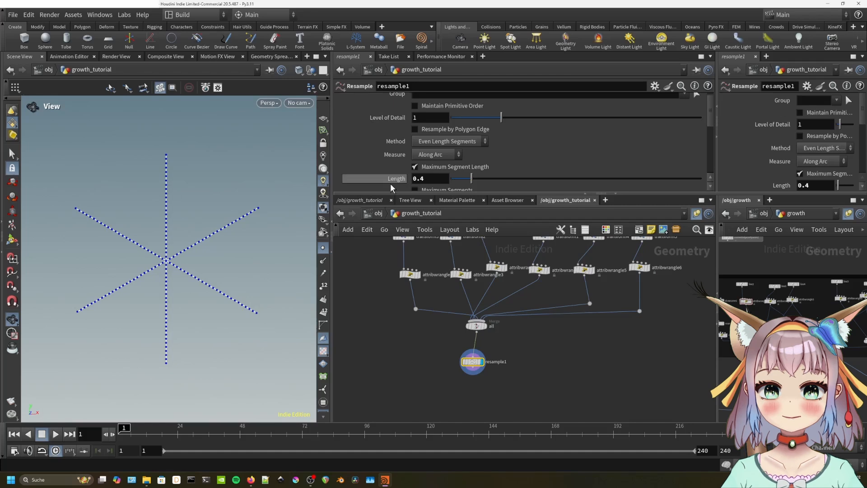
{"action": "scroll", "coordinate": [389, 167], "scroll_direction": "down", "scroll_amount": 5}
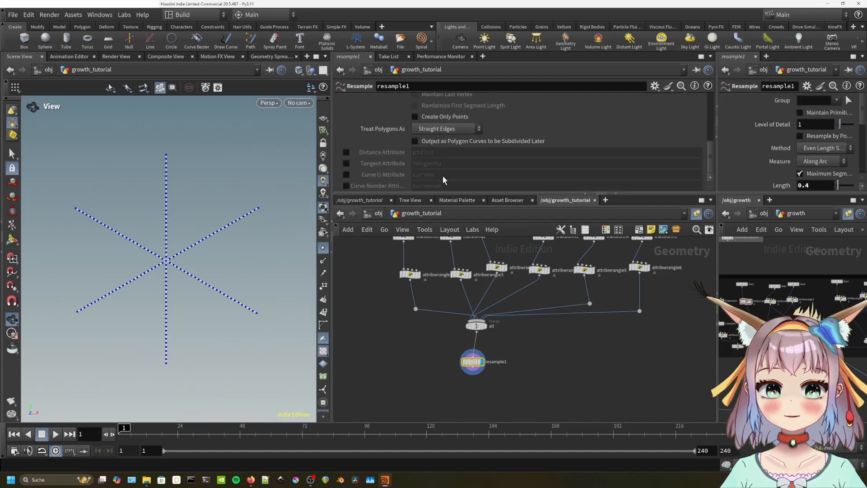
{"action": "left_click", "coordinate": [346, 174]}
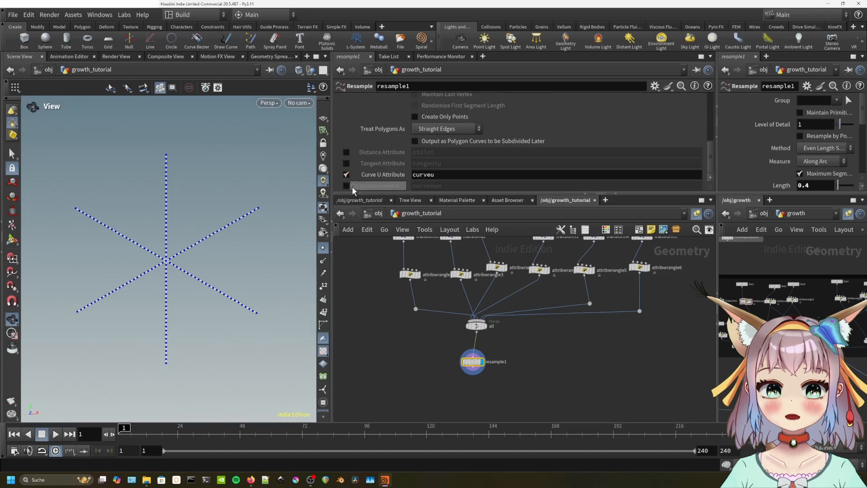
{"action": "left_click_drag", "start_coordinate": [492, 361], "coordinate": [494, 356]}
{"action": "left_click", "coordinate": [323, 247]}
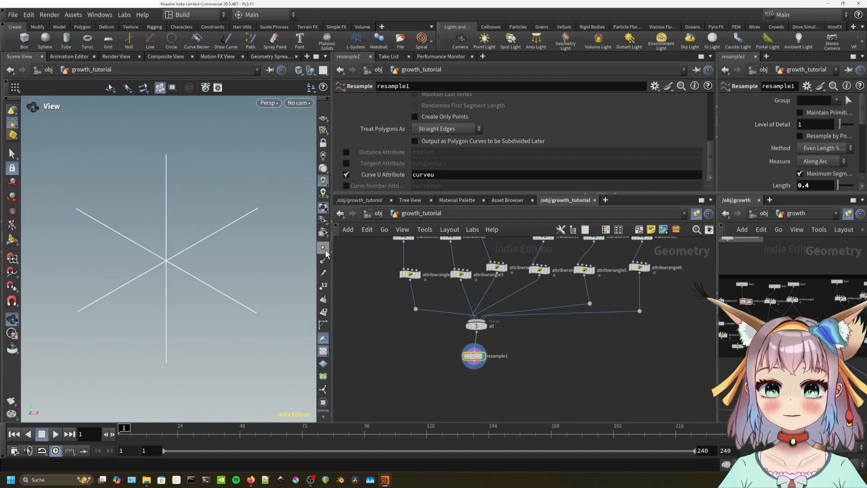
{"action": "key", "text": "Tab"}
Add a Color node, color1, below resample1.
{"action": "type", "text": "color"}
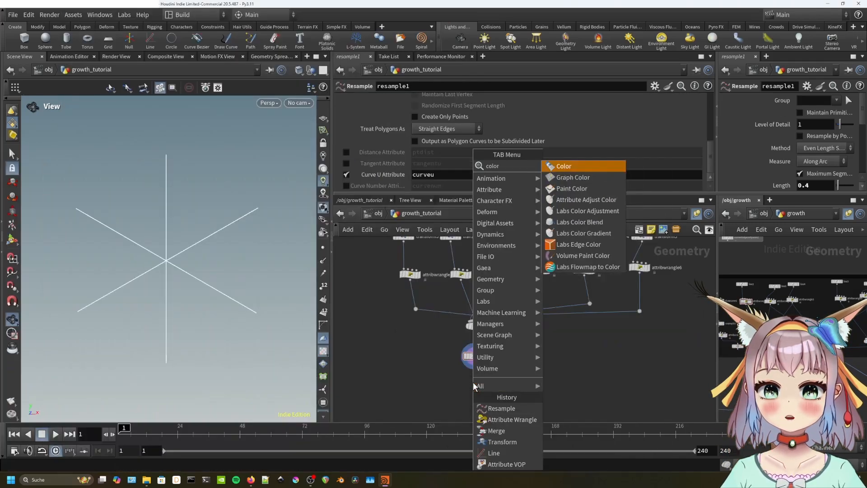
{"action": "key", "text": "Return"}
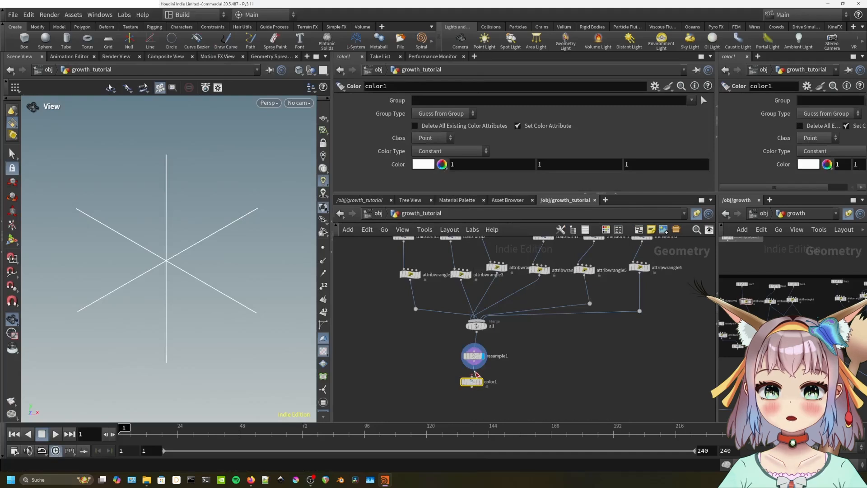
{"action": "left_click", "coordinate": [482, 386]}
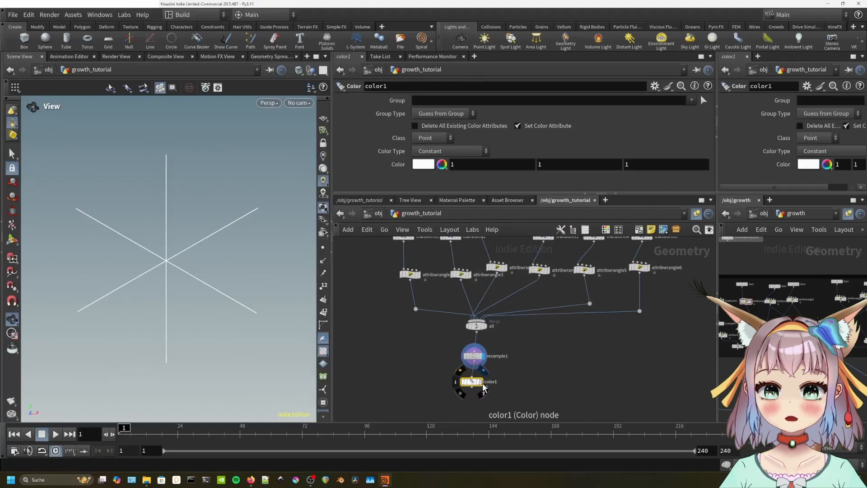
Set color1 to Ramp from Attribute driven by curveu, using the Magma ramp preset.
{"action": "left_click", "coordinate": [447, 151]}
{"action": "left_click", "coordinate": [444, 195]}
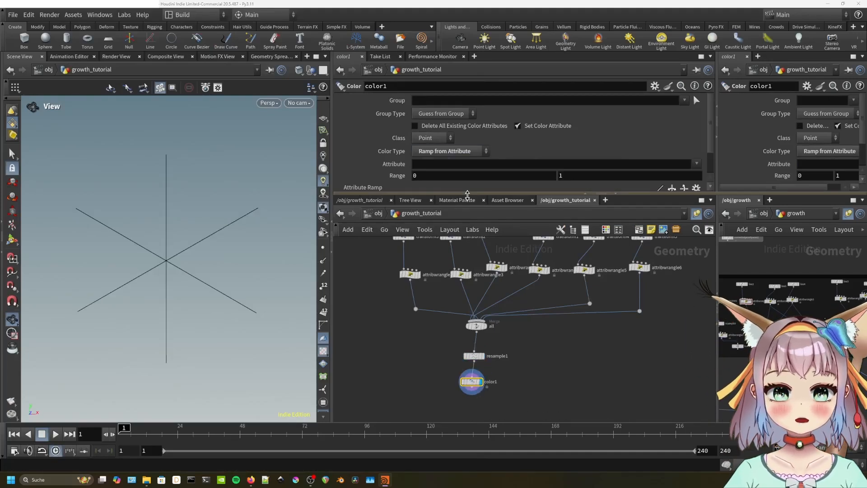
{"action": "left_click", "coordinate": [697, 164]}
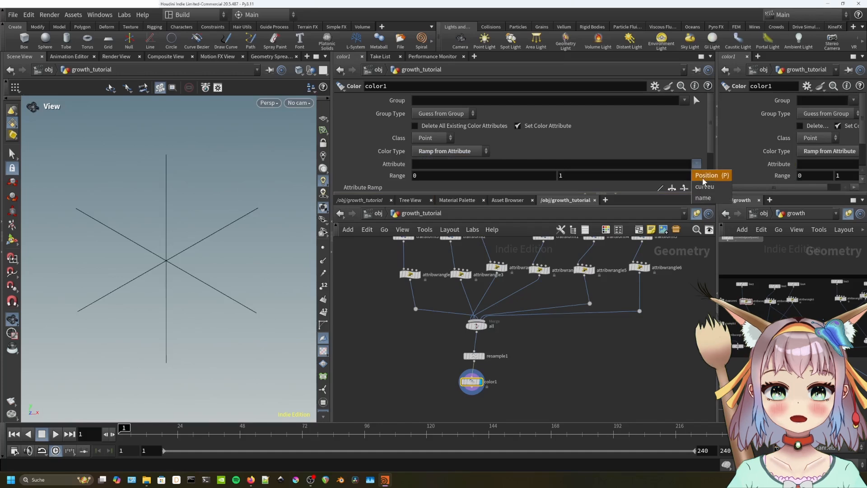
{"action": "left_click", "coordinate": [708, 190]}
{"action": "scroll", "coordinate": [638, 158], "scroll_direction": "down", "scroll_amount": 2}
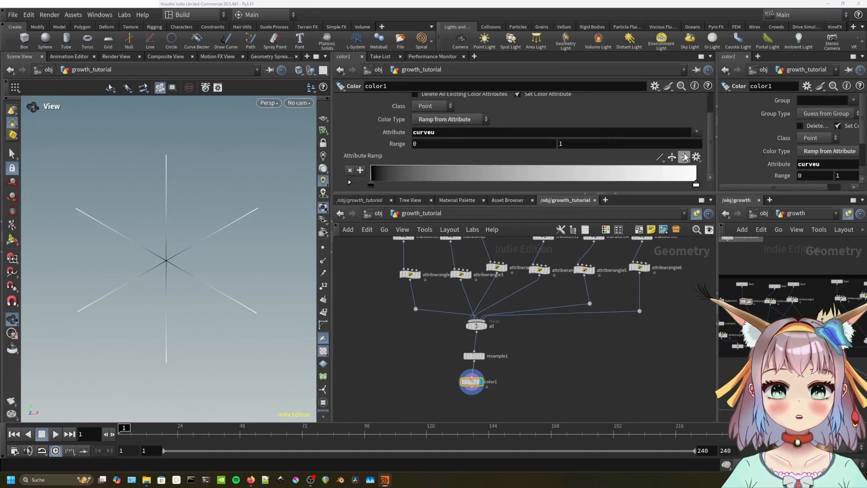
{"action": "left_click", "coordinate": [697, 156]}
{"action": "left_click", "coordinate": [716, 237]}
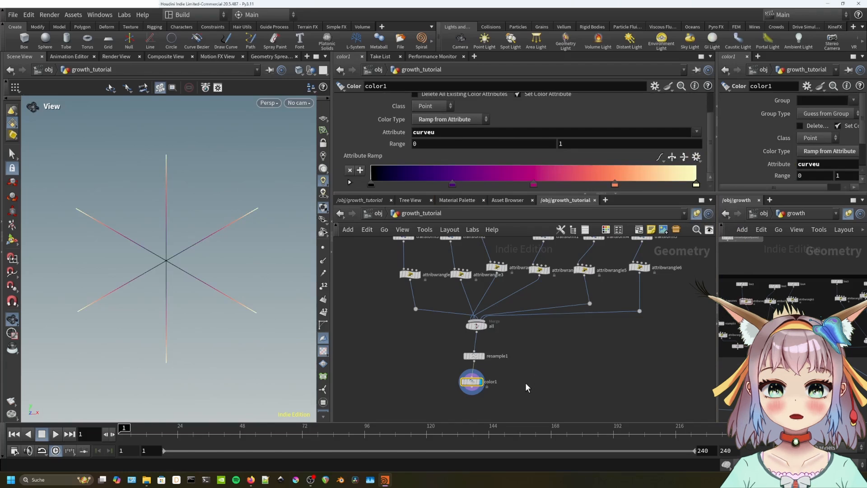
Turn on point display so the star's curve points show as dots.
{"action": "middle_click_drag", "start_coordinate": [526, 384], "coordinate": [533, 370]}
{"action": "left_click", "coordinate": [324, 251]}
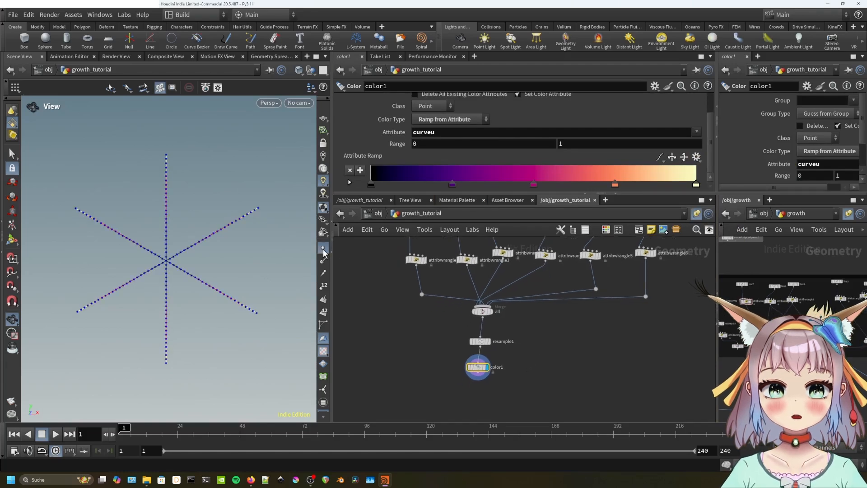
{"action": "left_click", "coordinate": [323, 249]}
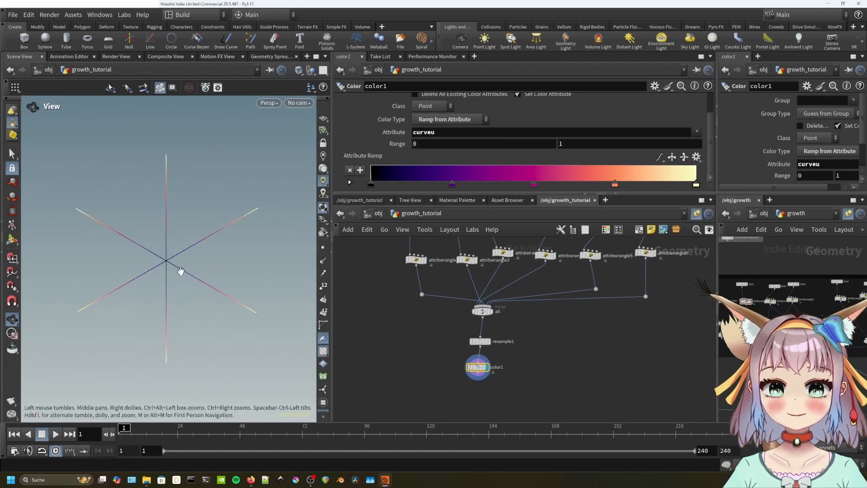
{"action": "left_click", "coordinate": [323, 249]}
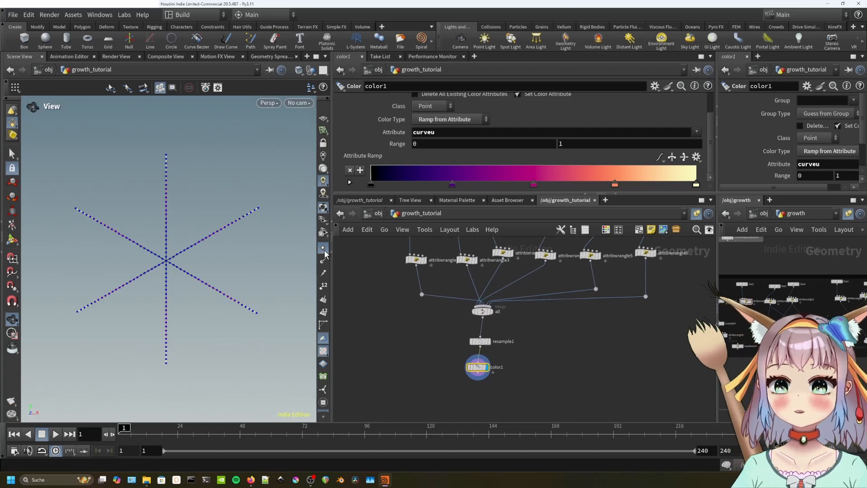
{"action": "key", "text": "Tab"}
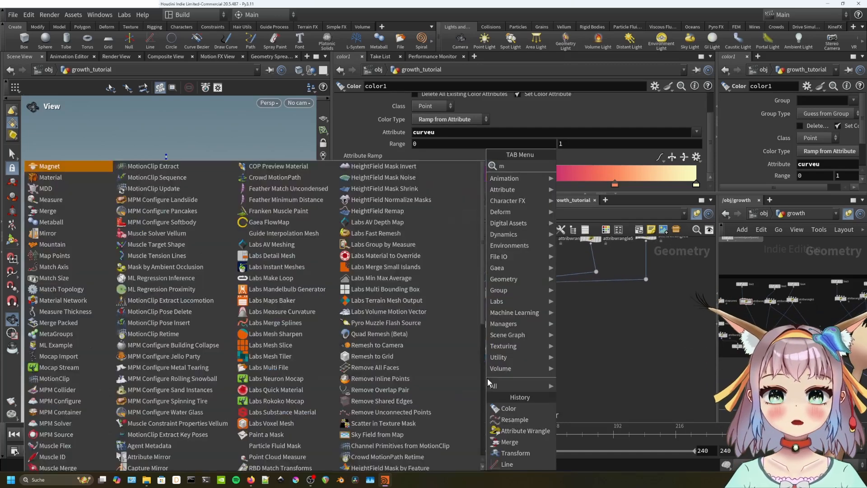
{"action": "type", "text": "mountain"}
{"action": "key", "text": "Return"}
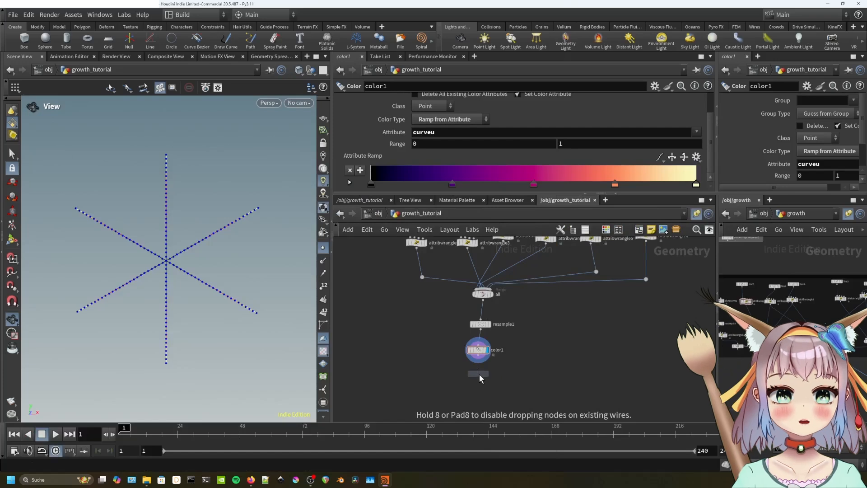
{"action": "left_click", "coordinate": [477, 373]}
{"action": "left_click_drag", "start_coordinate": [478, 357], "coordinate": [476, 374]}
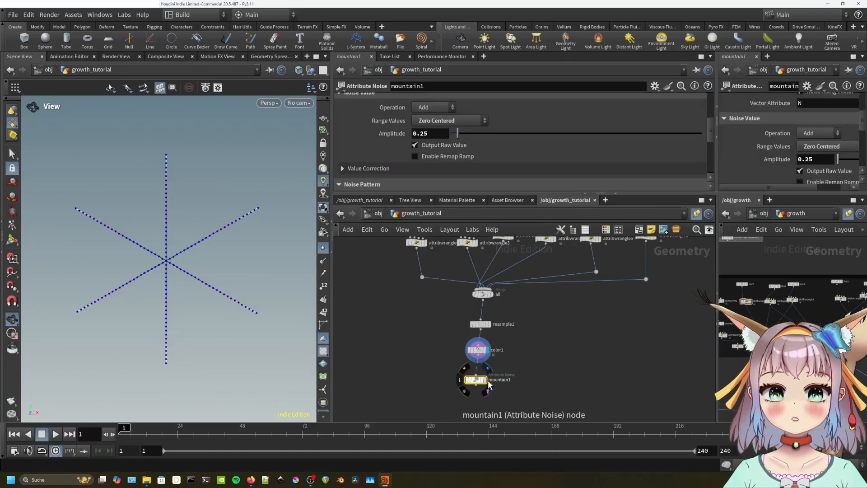
{"action": "left_click", "coordinate": [486, 384]}
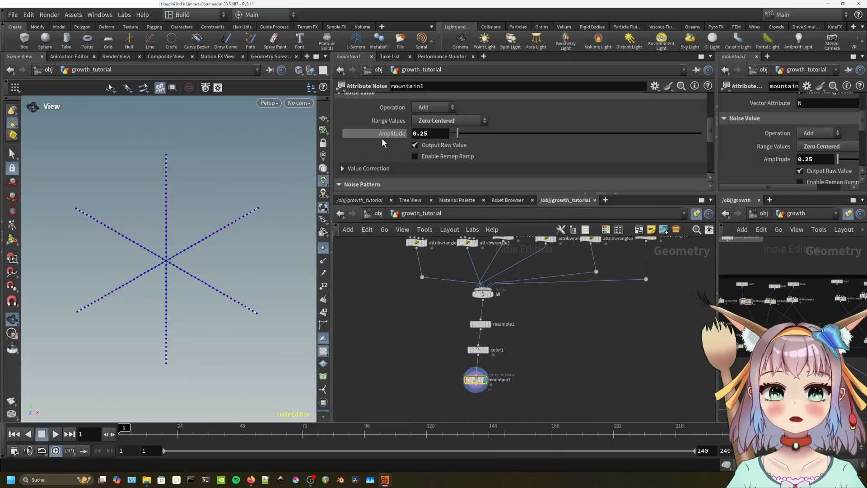
{"action": "scroll", "coordinate": [394, 134], "scroll_direction": "down", "scroll_amount": 5}
{"action": "scroll", "coordinate": [393, 134], "scroll_direction": "up", "scroll_amount": 4}
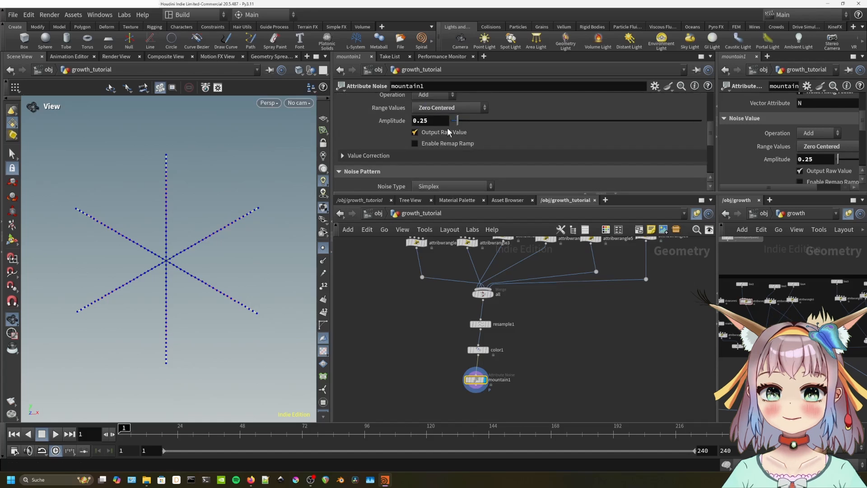
{"action": "left_click_drag", "start_coordinate": [457, 120], "coordinate": [636, 128]}
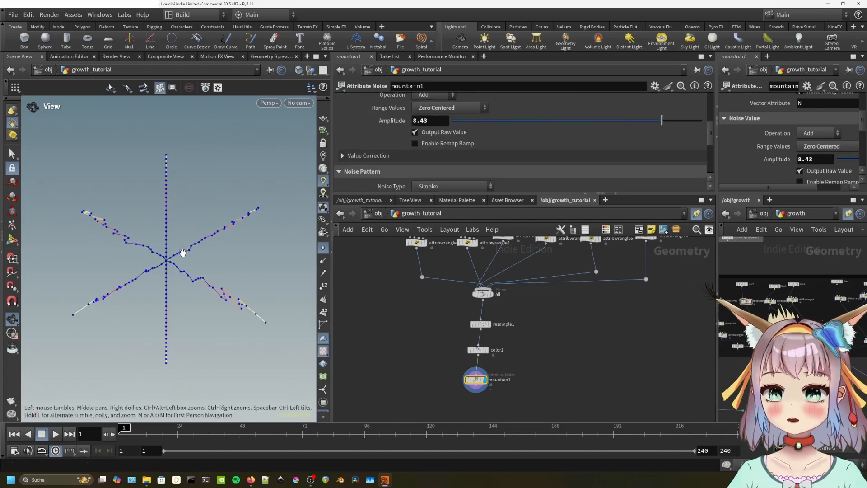
{"action": "mouse_move", "coordinate": [183, 253]}
{"action": "left_mouse_down"}
{"action": "mouse_move", "coordinate": [180, 296]}
{"action": "mouse_move", "coordinate": [192, 277]}
{"action": "mouse_move", "coordinate": [194, 251]}
{"action": "mouse_move", "coordinate": [185, 249]}
{"action": "left_mouse_up"}
{"action": "scroll", "coordinate": [369, 134], "scroll_direction": "up", "scroll_amount": 2}
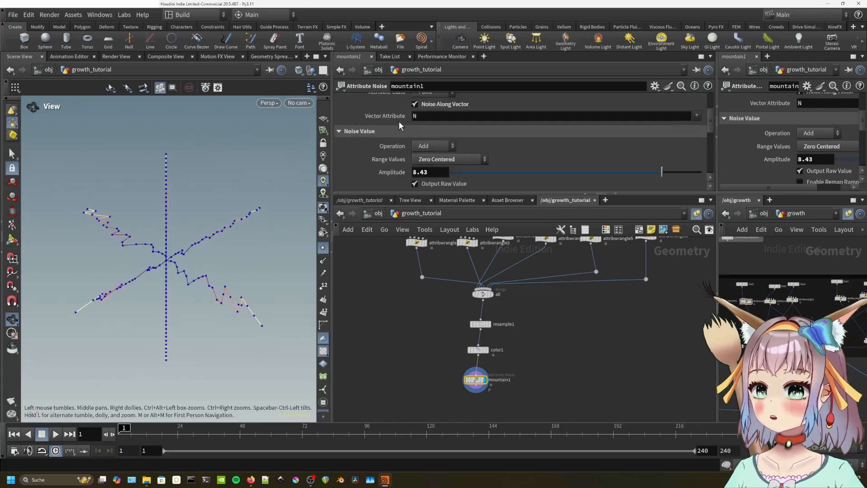
{"action": "left_click", "coordinate": [415, 104]}
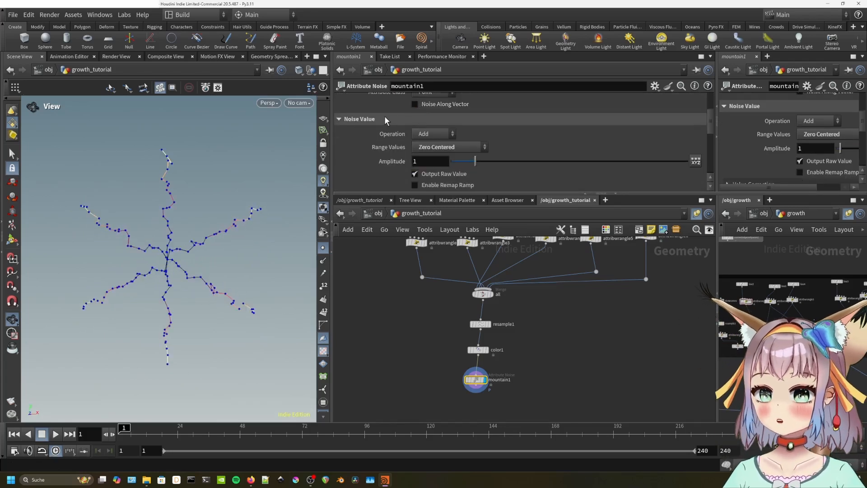
{"action": "scroll", "coordinate": [384, 115], "scroll_direction": "up", "scroll_amount": 1}
{"action": "mouse_move", "coordinate": [161, 230]}
{"action": "left_mouse_down"}
{"action": "mouse_move", "coordinate": [169, 309]}
{"action": "mouse_move", "coordinate": [170, 238]}
{"action": "left_mouse_up"}
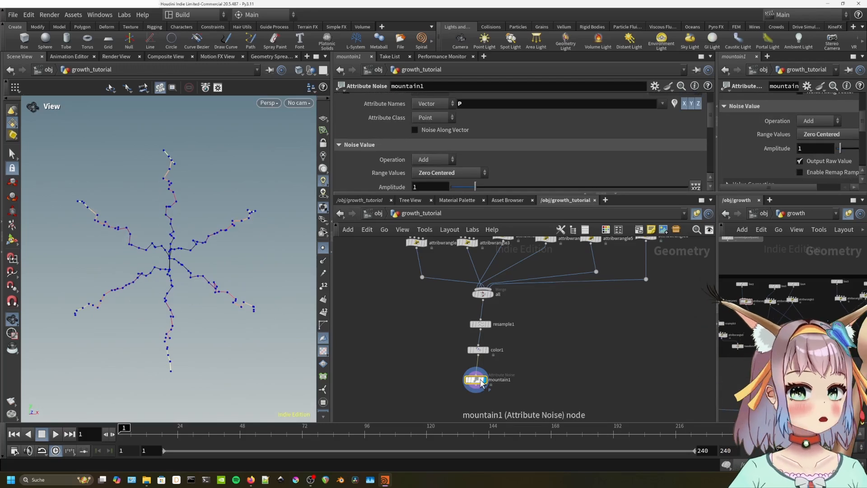
{"action": "key", "text": "Delete"}
{"action": "key", "text": "Tab"}
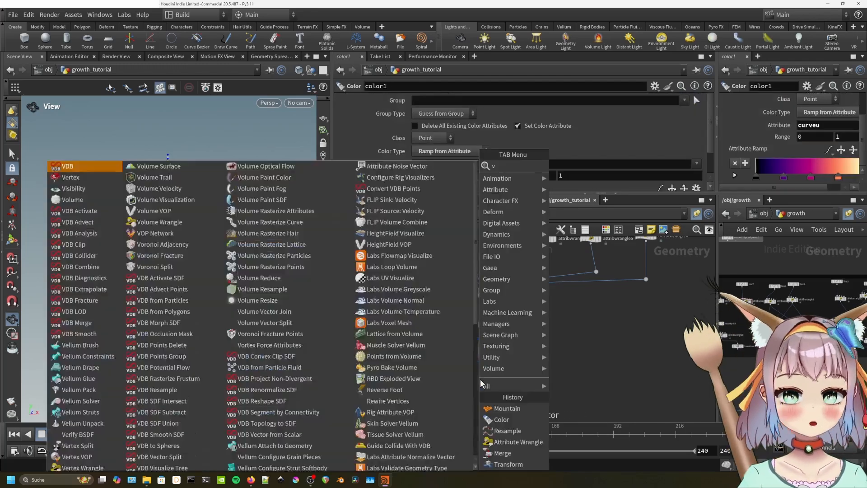
Create a Point VOP, pointvop1, below color1 and wire color1 into it.
{"action": "type", "text": "vop"}
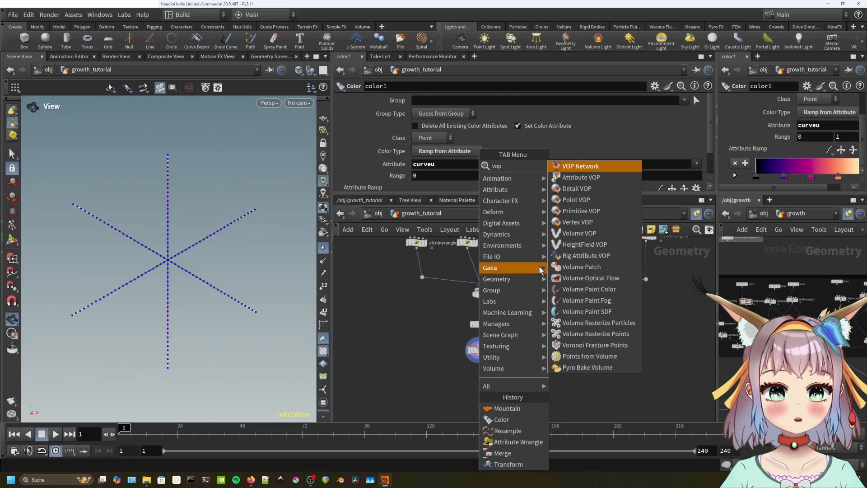
{"action": "left_click", "coordinate": [592, 202]}
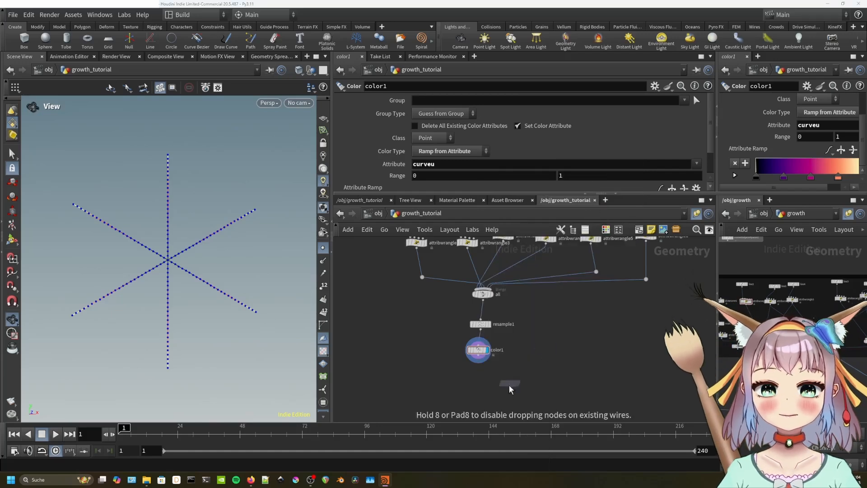
{"action": "left_click", "coordinate": [477, 385]}
{"action": "left_click_drag", "start_coordinate": [480, 356], "coordinate": [465, 371]}
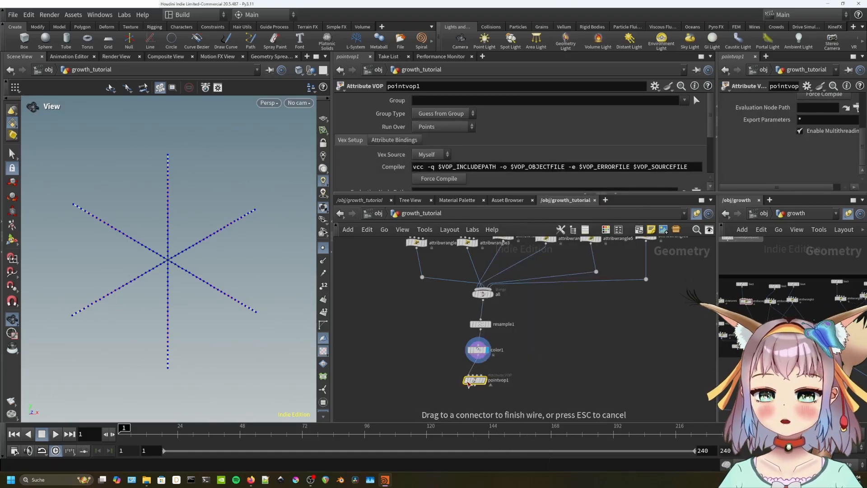
{"action": "left_click", "coordinate": [471, 383]}
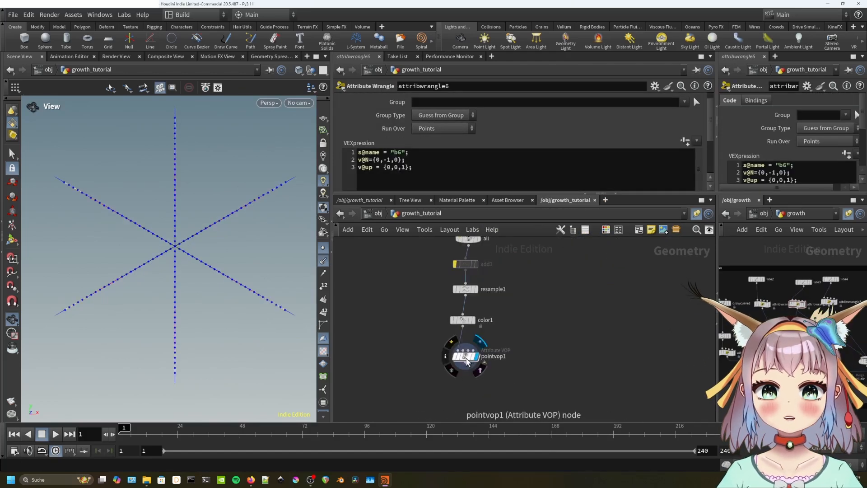
Inside pointvop1, connect the global P directly to the output's P.
{"action": "left_click", "coordinate": [467, 359]}
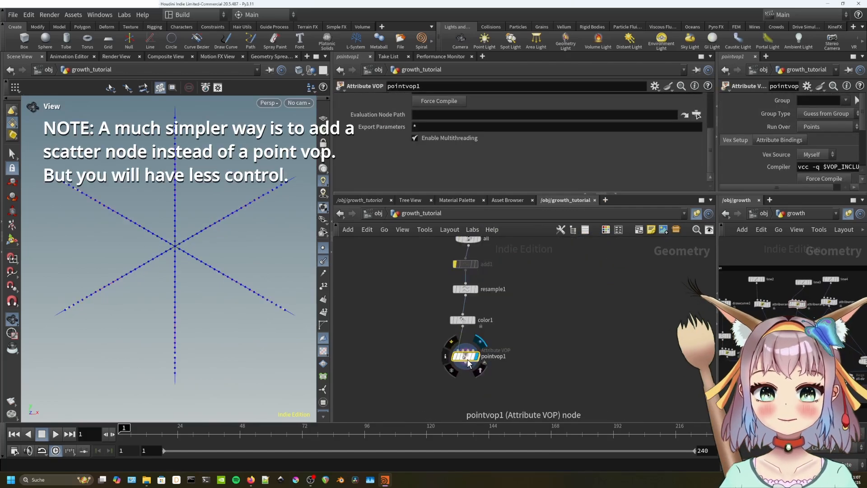
{"action": "double_click", "coordinate": [467, 359]}
{"action": "left_click_drag", "start_coordinate": [589, 283], "coordinate": [622, 331]}
{"action": "left_click_drag", "start_coordinate": [487, 313], "coordinate": [593, 323]}
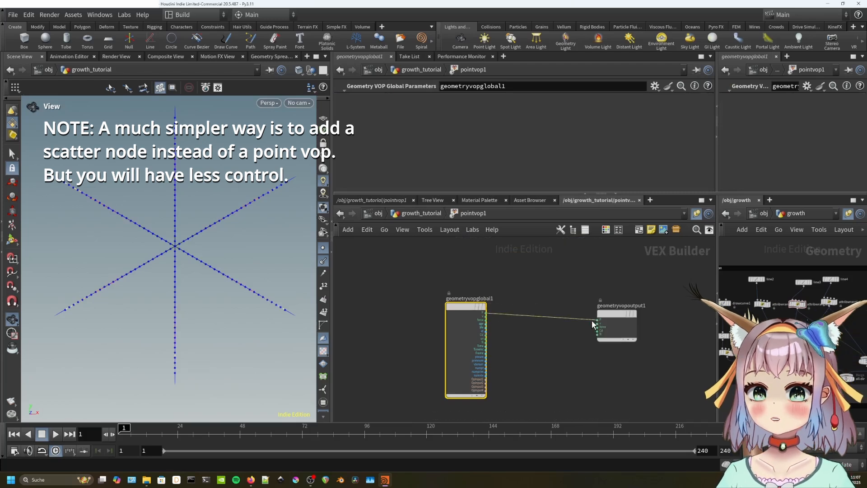
{"action": "left_click", "coordinate": [537, 361]}
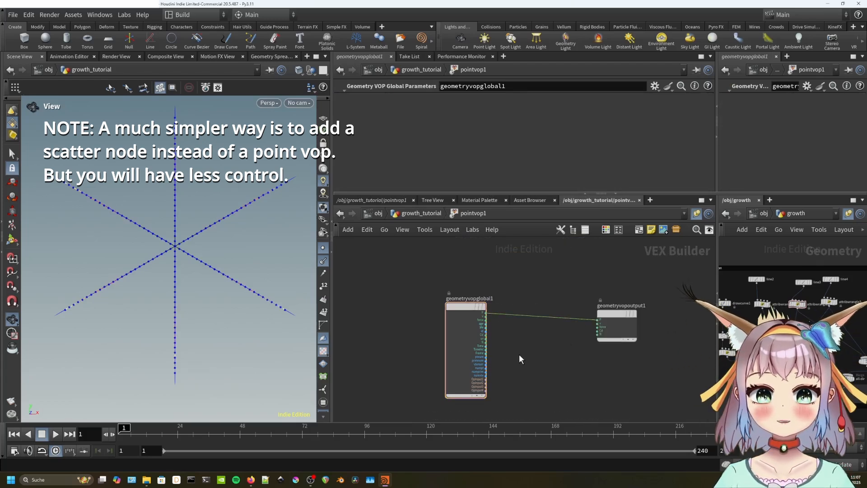
Insert an Add node on the P wire and feed normal N into add1's second input.
{"action": "key", "text": "Tab"}
{"action": "type", "text": "add"}
{"action": "left_click", "coordinate": [633, 26]}
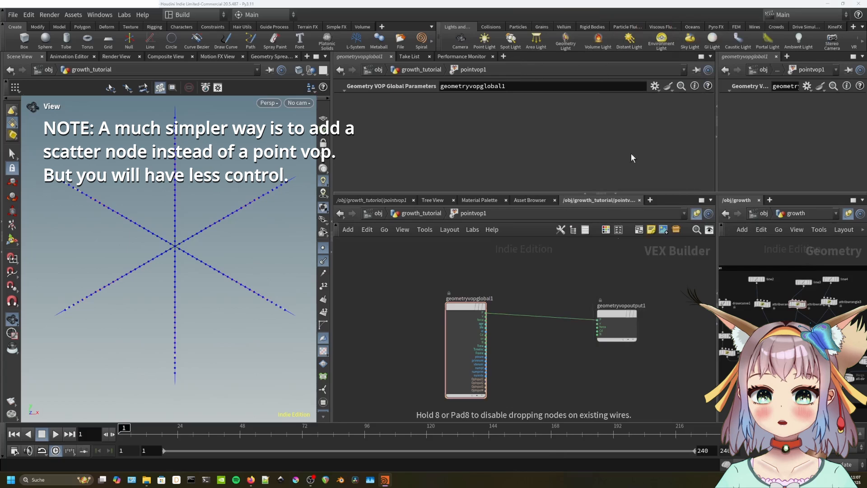
{"action": "left_click", "coordinate": [563, 318]}
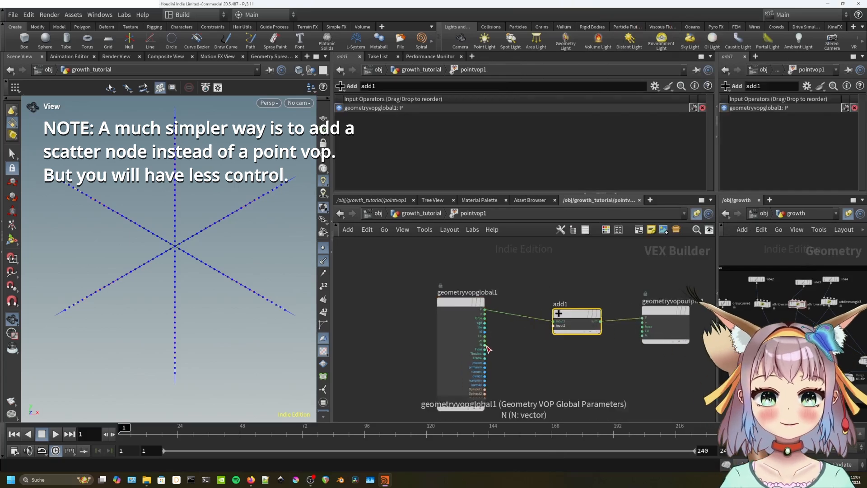
{"action": "left_click_drag", "start_coordinate": [486, 346], "coordinate": [547, 333]}
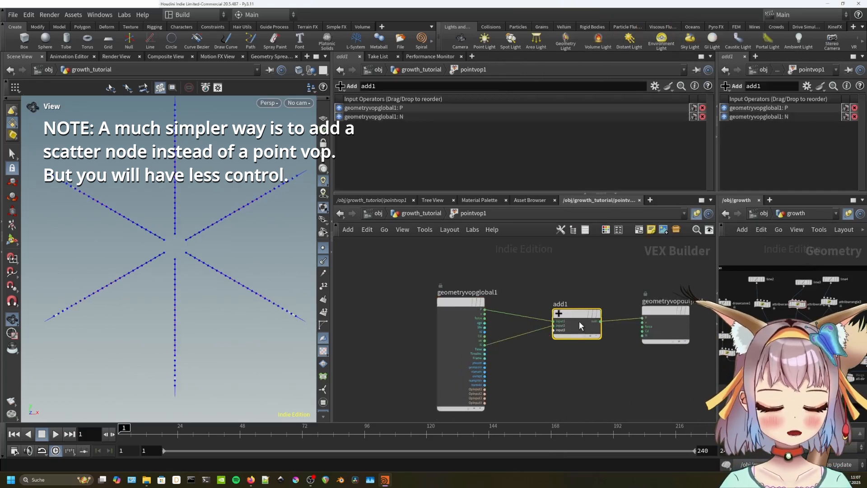
Rearrange add1 and the output node to tidy the VOP network.
{"action": "middle_click_drag", "start_coordinate": [621, 348], "coordinate": [544, 343]}
{"action": "left_click_drag", "start_coordinate": [599, 313], "coordinate": [667, 305]}
{"action": "left_click_drag", "start_coordinate": [501, 313], "coordinate": [546, 312]}
{"action": "middle_click_drag", "start_coordinate": [540, 372], "coordinate": [549, 340]}
{"action": "key", "text": "Tab"}
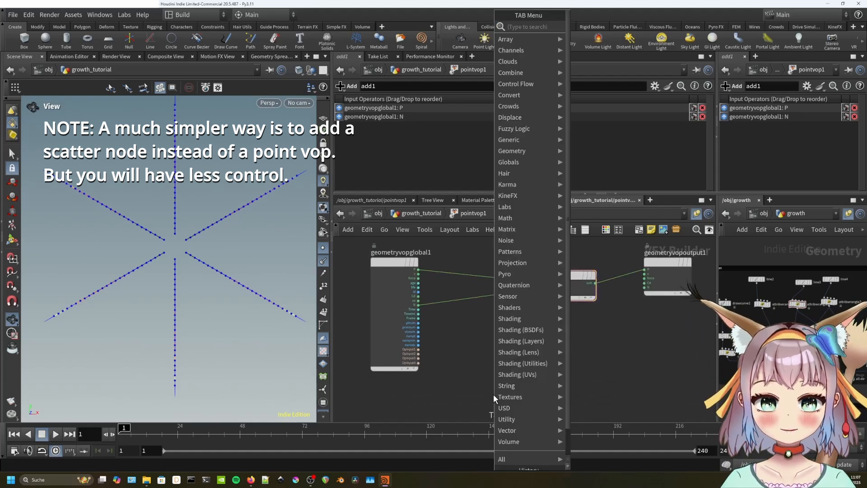
Create a Bind node named curveu and tidy the VOP layout.
{"action": "type", "text": "bind"}
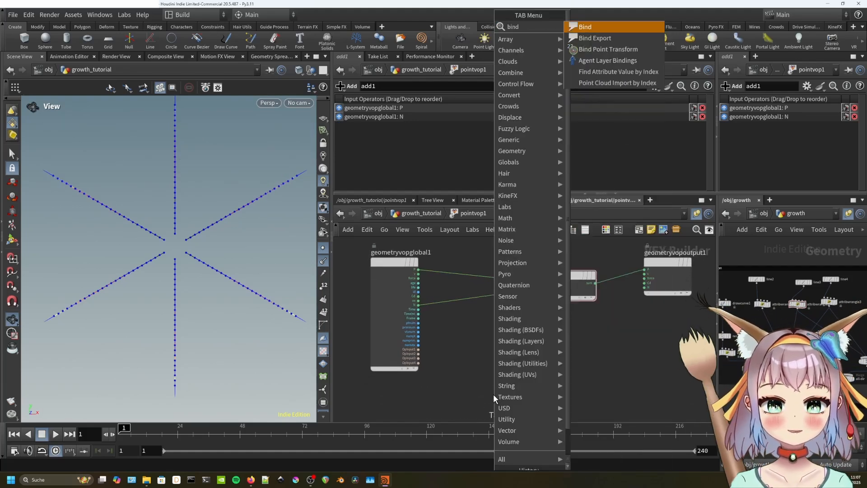
{"action": "key", "text": "Return"}
{"action": "left_click", "coordinate": [507, 388]}
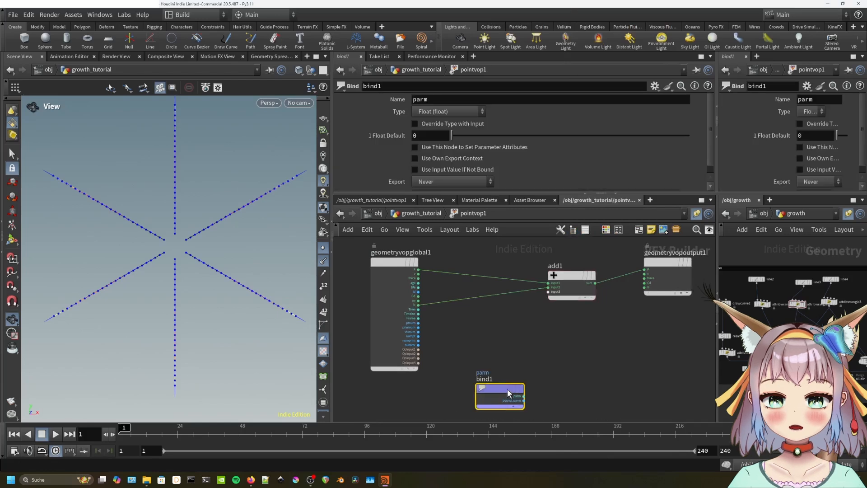
{"action": "double_click", "coordinate": [418, 99]}
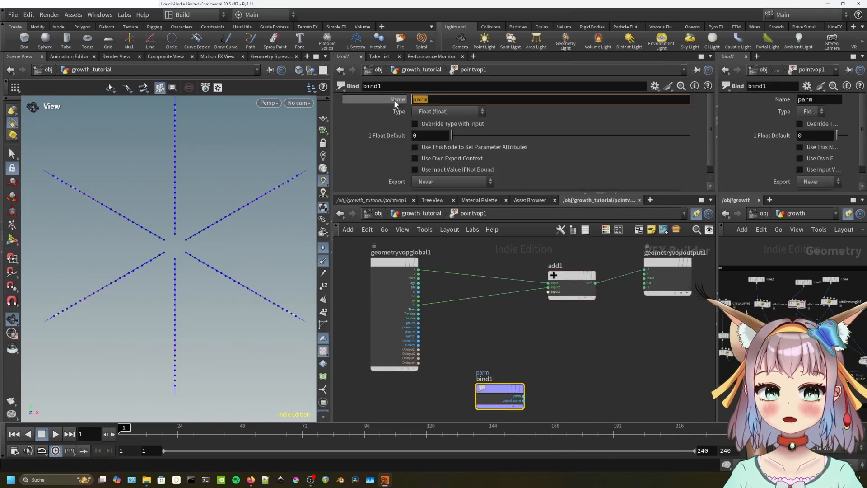
{"action": "type", "text": "curveu"}
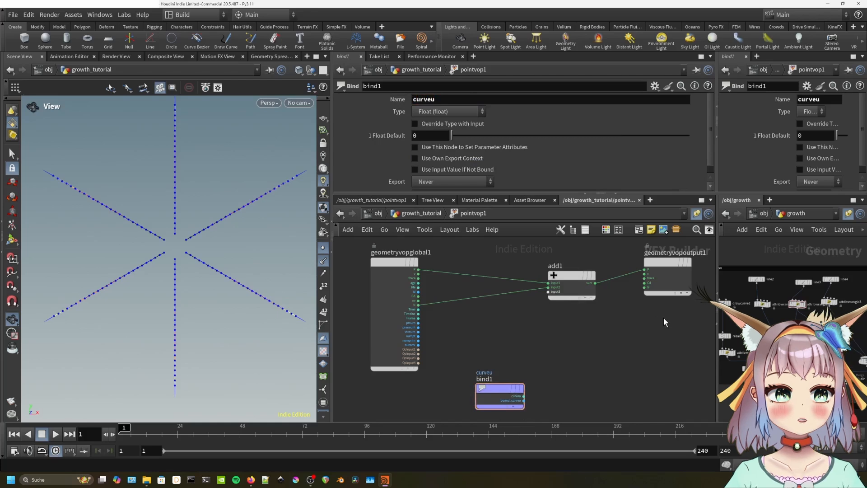
{"action": "left_click", "coordinate": [558, 280]}
{"action": "key", "text": "l"}
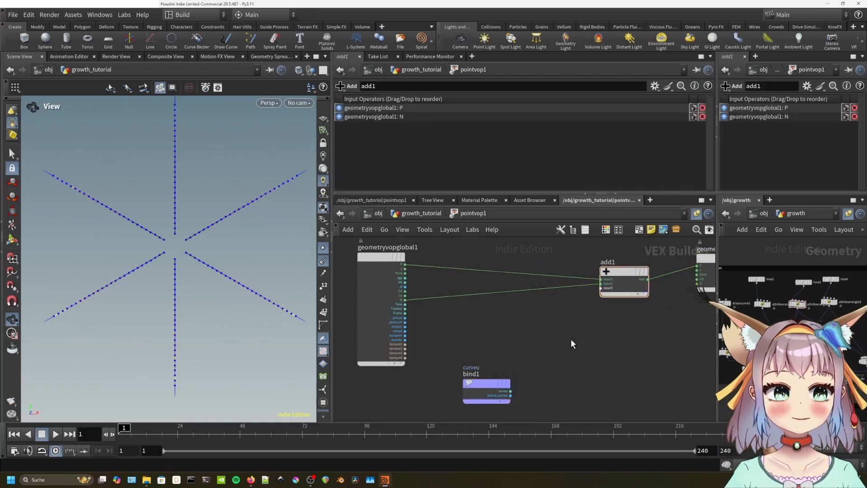
{"action": "key", "text": "u"}
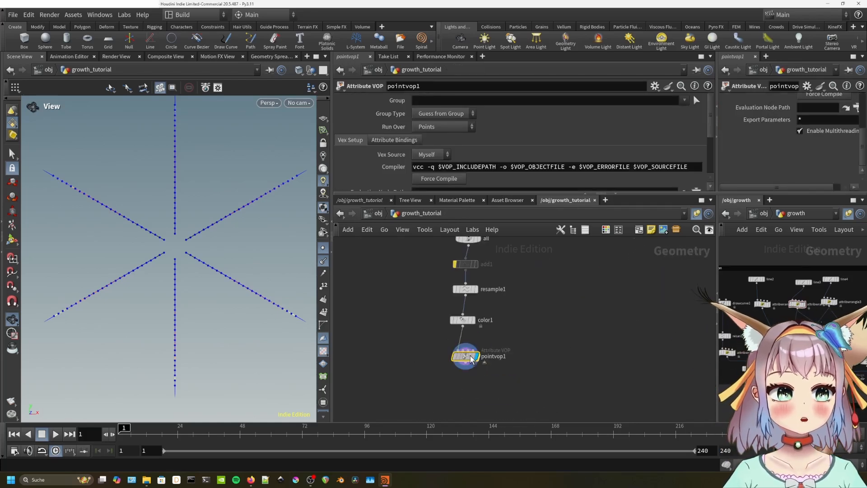
{"action": "double_click", "coordinate": [465, 356]}
Insert multiply1 on the N wire into add1, with curveu feeding its second input.
{"action": "key", "text": "Tab"}
{"action": "type", "text": "mu"}
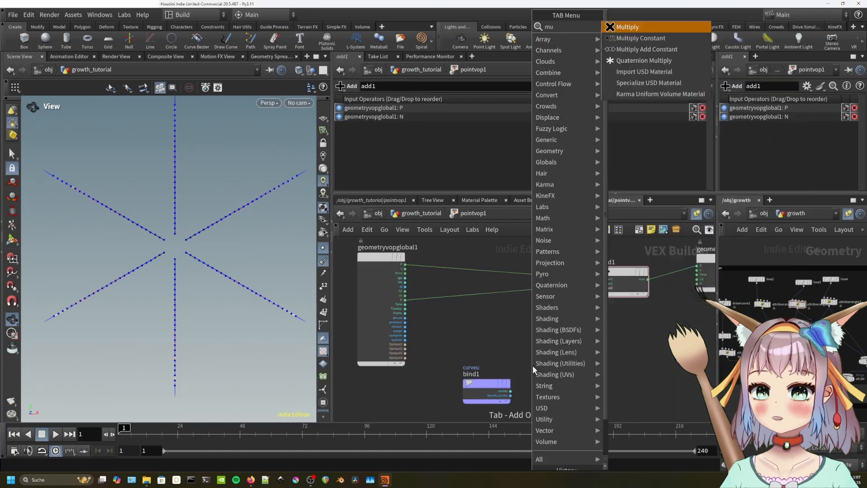
{"action": "left_click", "coordinate": [659, 27]}
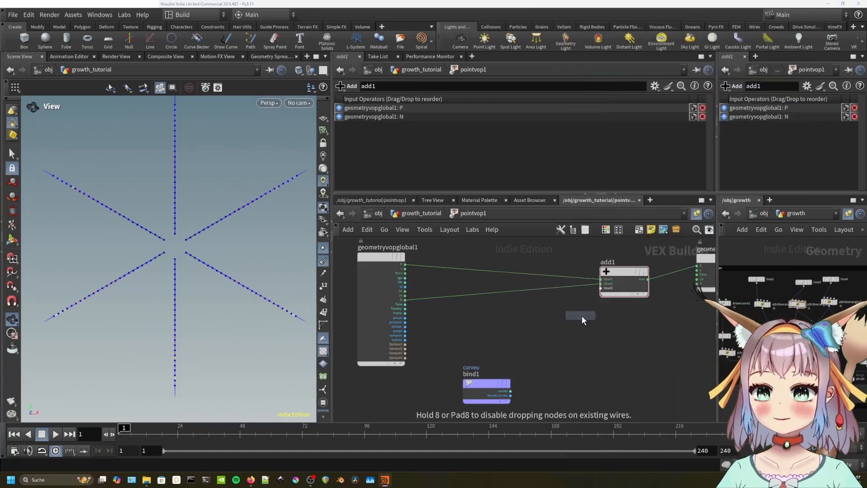
{"action": "left_click", "coordinate": [558, 341]}
{"action": "scroll", "coordinate": [549, 324], "scroll_direction": "up", "scroll_amount": 3}
{"action": "left_click_drag", "start_coordinate": [549, 324], "coordinate": [588, 318]}
{"action": "left_click", "coordinate": [496, 406]}
{"action": "left_click", "coordinate": [562, 338]}
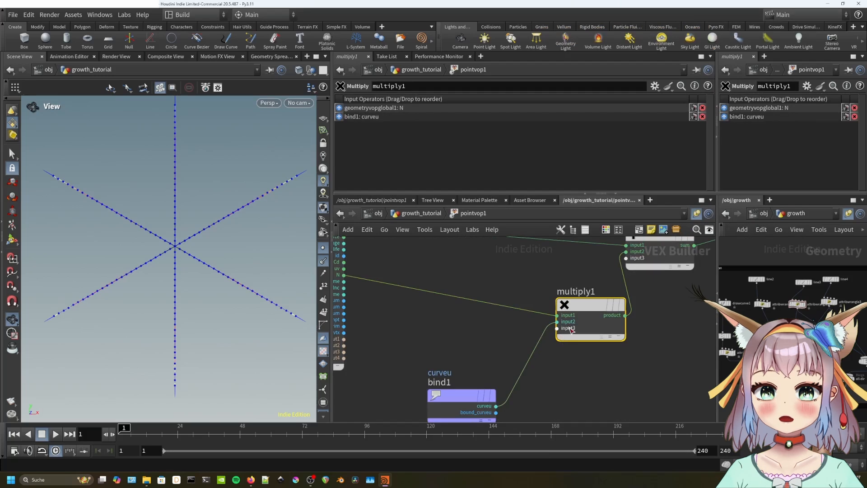
{"action": "scroll", "coordinate": [461, 321], "scroll_direction": "down", "scroll_amount": 2}
{"action": "left_click", "coordinate": [462, 321]}
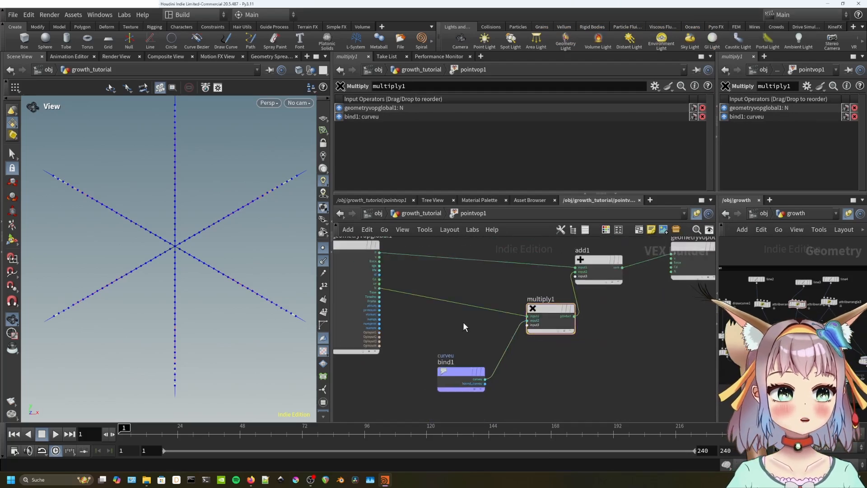
Insert a second Multiply, multiply2, on the N wire before multiply1.
{"action": "key", "text": "Tab"}
{"action": "type", "text": "mult"}
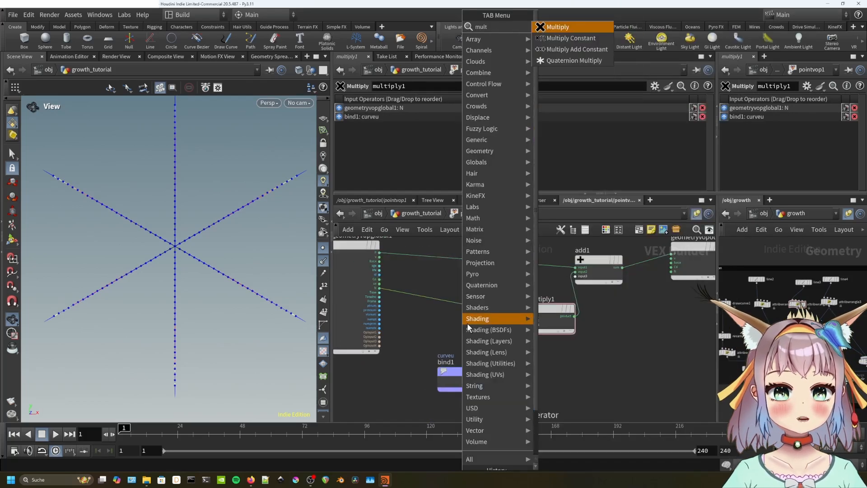
{"action": "key", "text": "Return"}
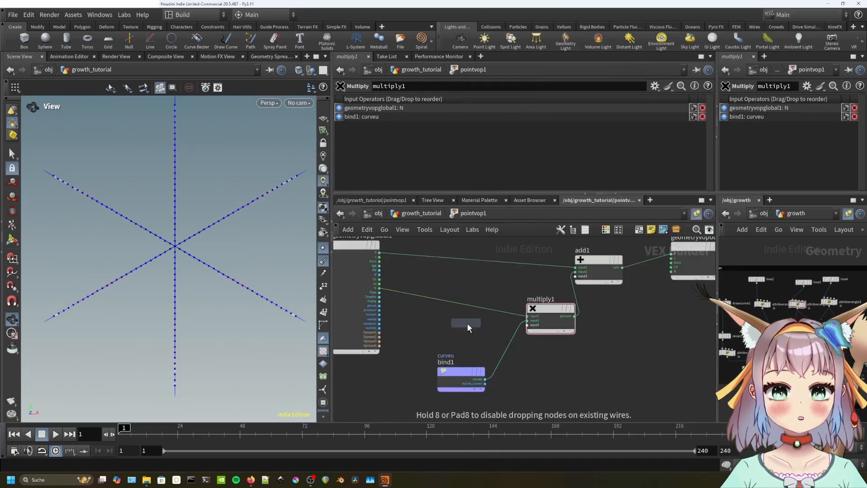
{"action": "left_click", "coordinate": [440, 301]}
{"action": "left_click_drag", "start_coordinate": [440, 305], "coordinate": [455, 304]}
Promote multiply2's second input to a pointvop1 parameter.
{"action": "right_click", "coordinate": [444, 310]}
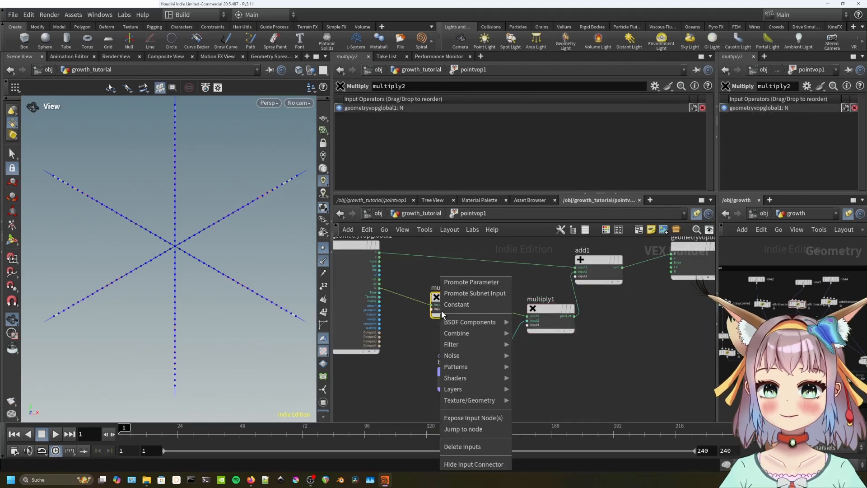
{"action": "left_click", "coordinate": [462, 286]}
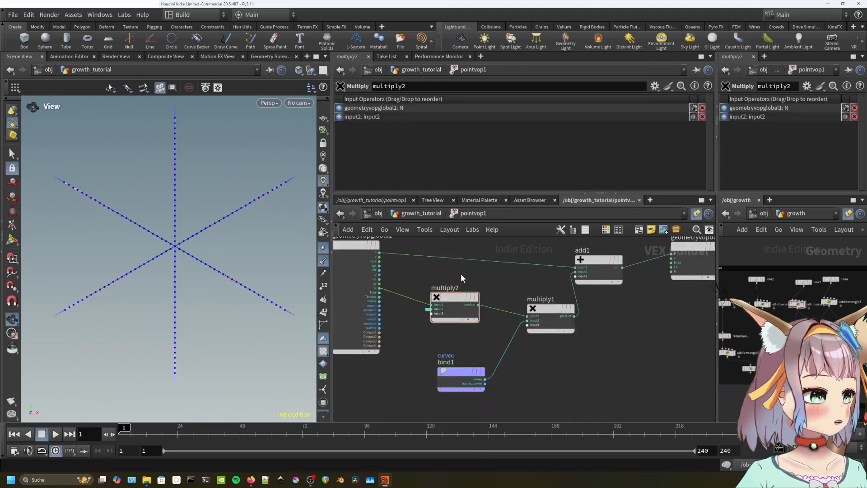
{"action": "key", "text": "u"}
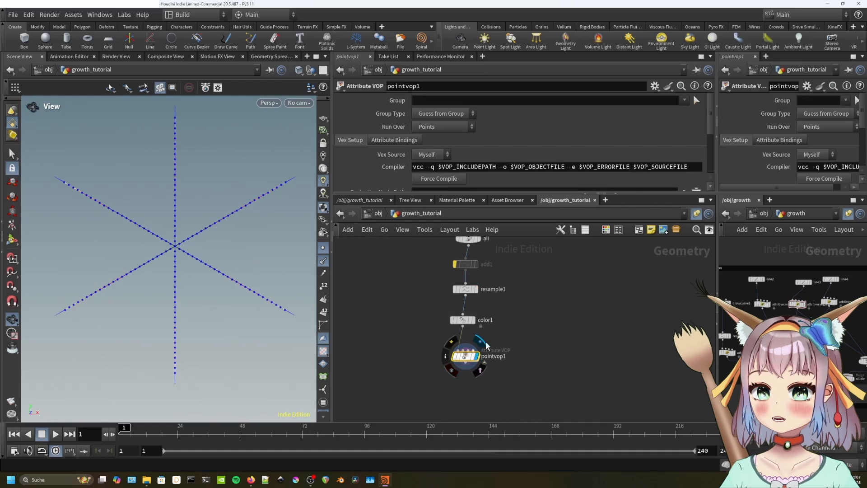
Rename the promoted parameter amp_n and adjust its float range upper limit.
{"action": "left_click", "coordinate": [654, 86]}
{"action": "left_click", "coordinate": [667, 102]}
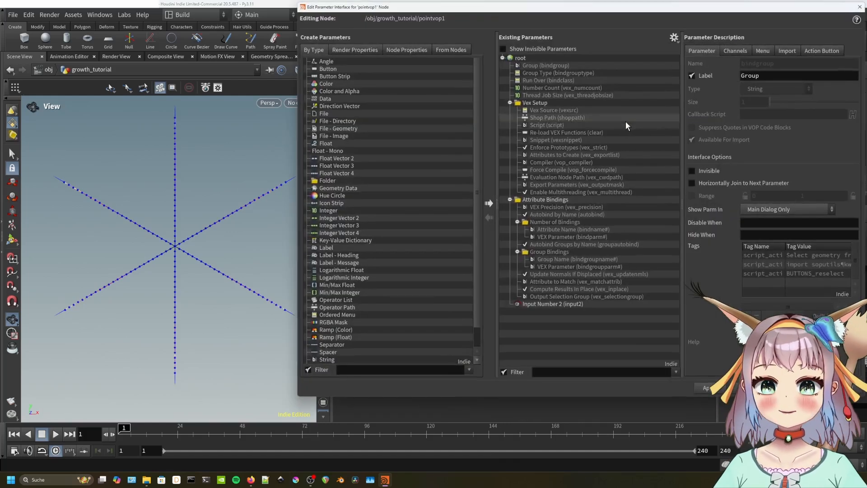
{"action": "left_click", "coordinate": [546, 302]}
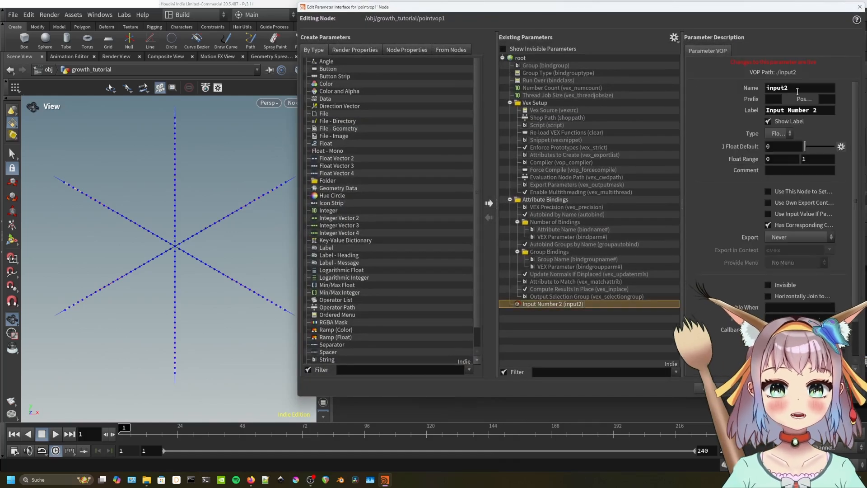
{"action": "double_click", "coordinate": [777, 88]}
{"action": "type", "text": "amp"}
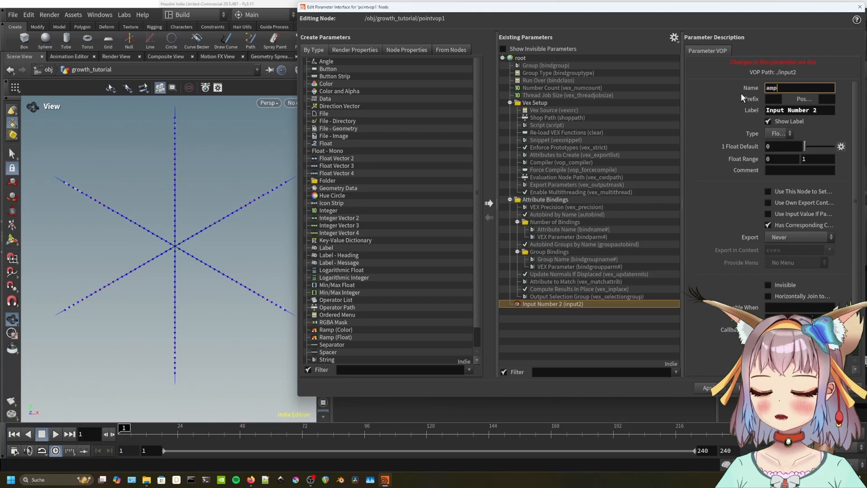
{"action": "type", "text": "_n"}
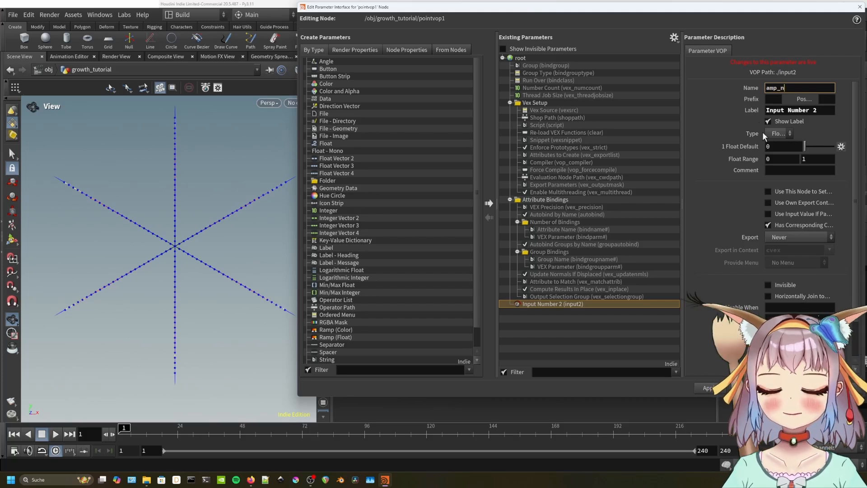
{"action": "left_click", "coordinate": [603, 316]}
{"action": "left_click", "coordinate": [592, 305]}
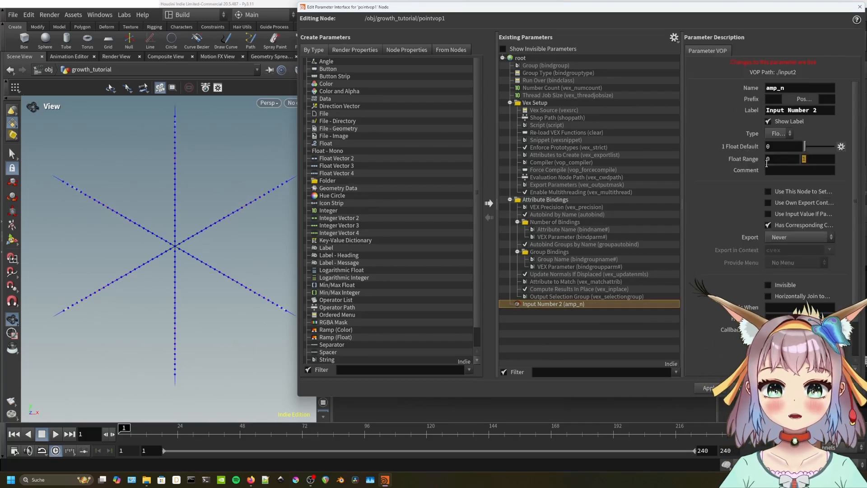
{"action": "left_click", "coordinate": [802, 159]}
{"action": "type", "text": "10"}
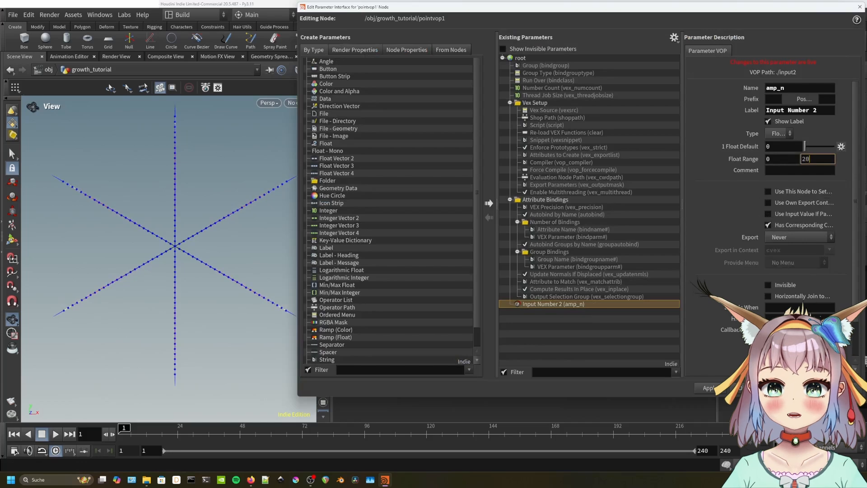
{"action": "left_click", "coordinate": [799, 388]}
Set Input Number 2 back to 0 and dive into pointvop1's VOP network.
{"action": "scroll", "coordinate": [388, 163], "scroll_direction": "down", "scroll_amount": 4}
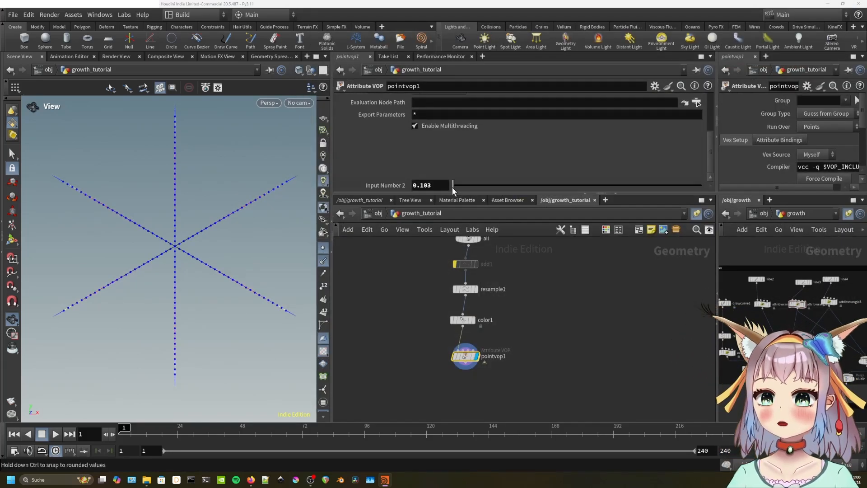
{"action": "mouse_move", "coordinate": [452, 186]}
{"action": "left_mouse_down"}
{"action": "mouse_move", "coordinate": [639, 180]}
{"action": "mouse_move", "coordinate": [457, 173]}
{"action": "mouse_move", "coordinate": [623, 186]}
{"action": "mouse_move", "coordinate": [574, 187]}
{"action": "mouse_move", "coordinate": [478, 180]}
{"action": "mouse_move", "coordinate": [636, 177]}
{"action": "mouse_move", "coordinate": [452, 180]}
{"action": "left_mouse_up"}
{"action": "scroll", "coordinate": [212, 242], "scroll_direction": "down", "scroll_amount": 5}
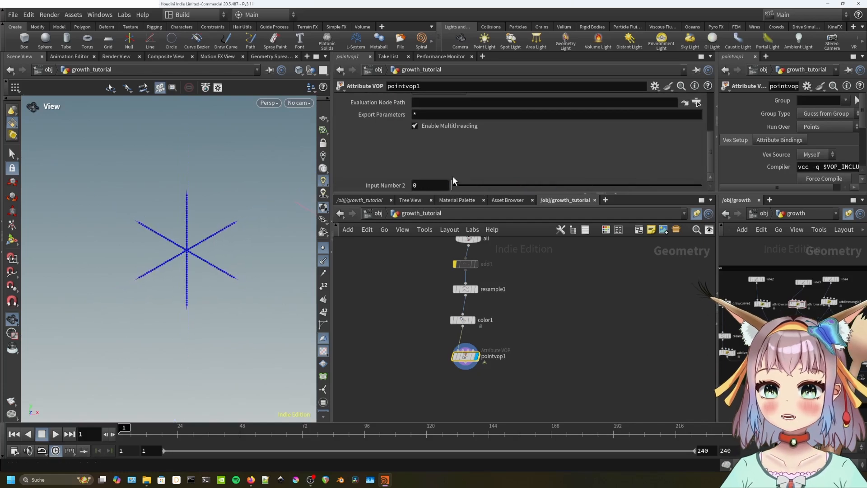
{"action": "double_click", "coordinate": [465, 356]}
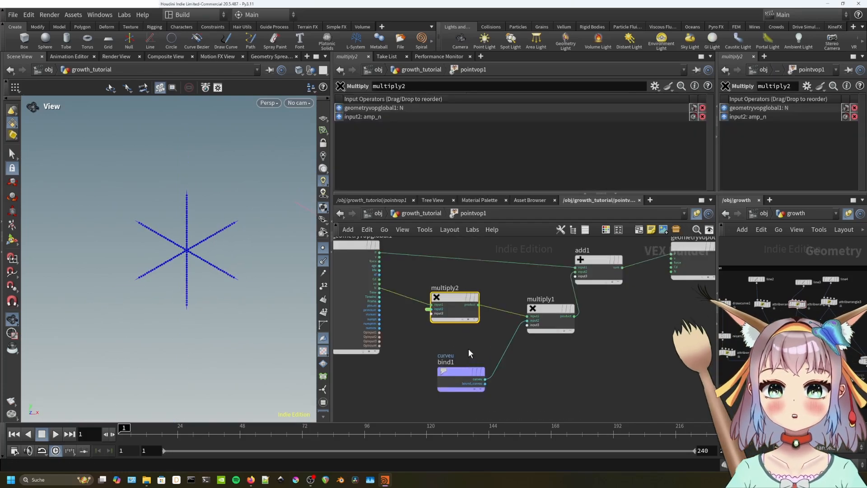
Add a Random node and wire primnum into its pos input.
{"action": "key", "text": "Tab"}
{"action": "type", "text": "ra"}
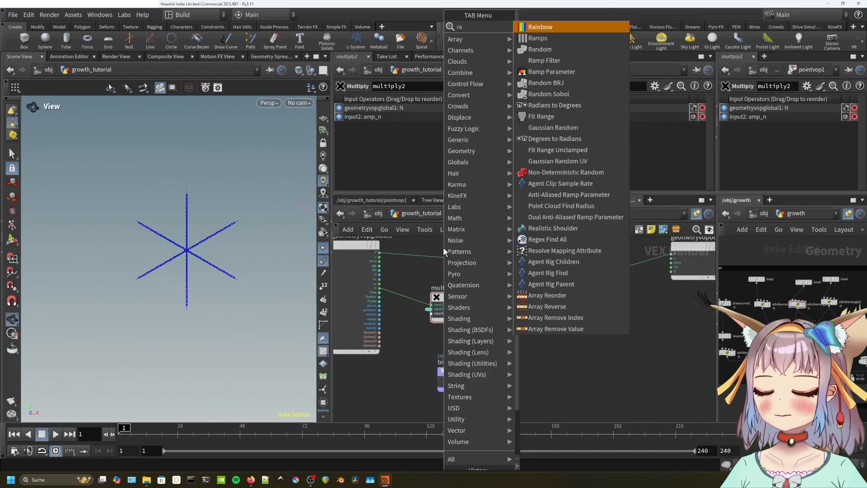
{"action": "type", "text": "ndom"}
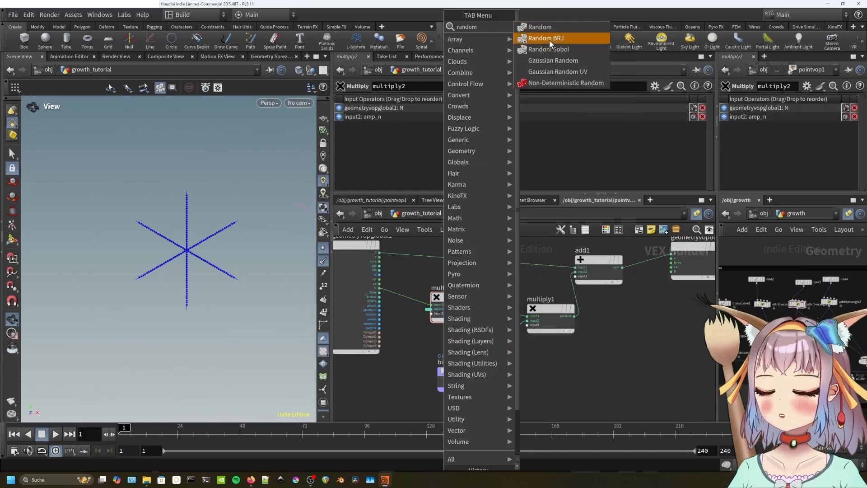
{"action": "left_click", "coordinate": [549, 30]}
{"action": "left_click", "coordinate": [415, 330]}
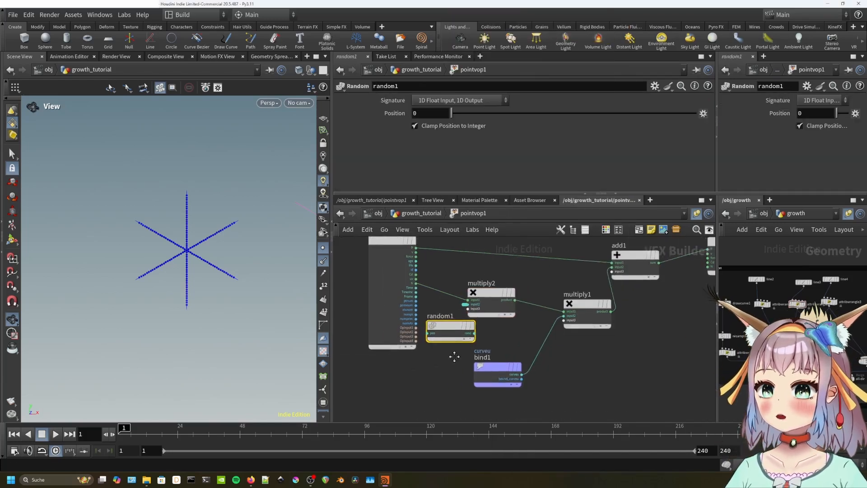
{"action": "scroll", "coordinate": [389, 288], "scroll_direction": "up", "scroll_amount": 3}
{"action": "middle_click_drag", "start_coordinate": [412, 333], "coordinate": [446, 350]}
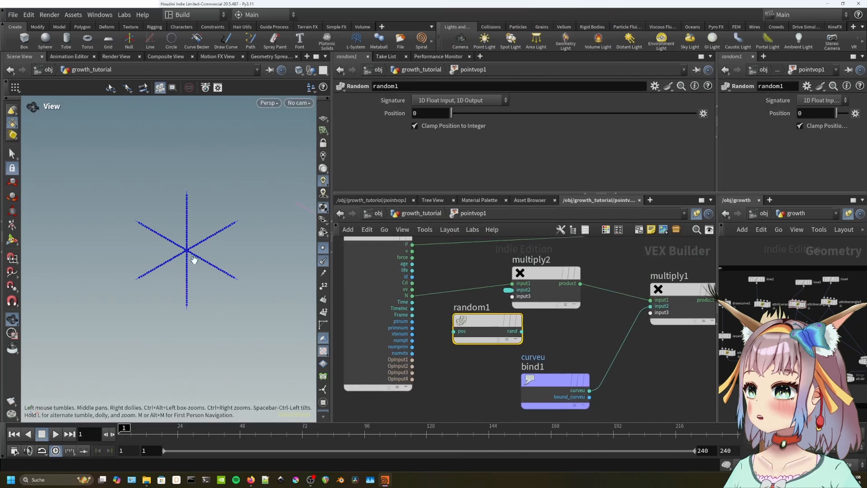
{"action": "scroll", "coordinate": [193, 256], "scroll_direction": "up", "scroll_amount": 5}
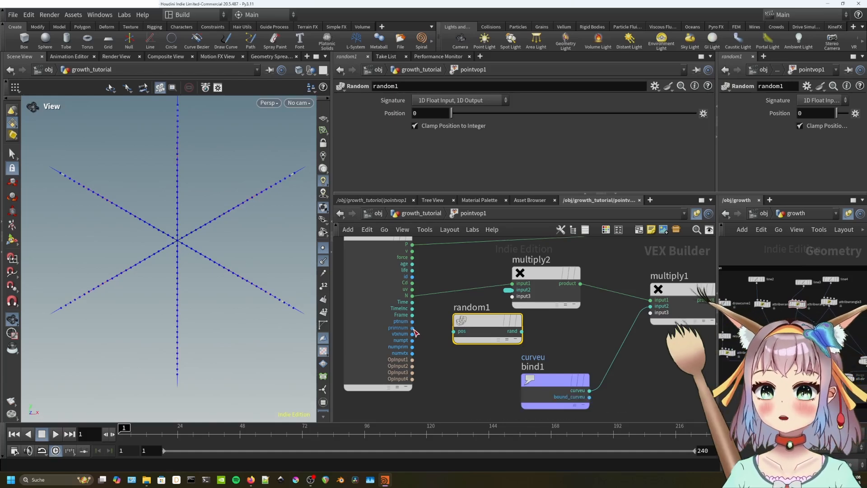
{"action": "left_click_drag", "start_coordinate": [412, 328], "coordinate": [470, 335]}
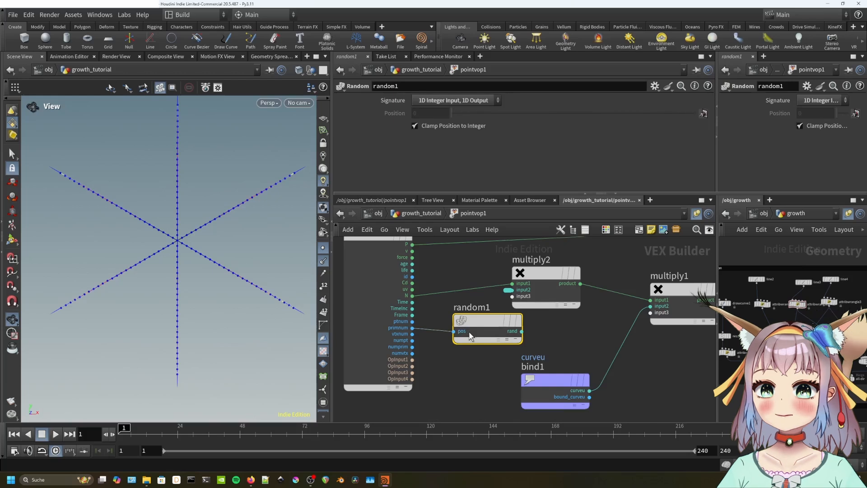
Rearrange bind1, multiply1, multiply2, add1 and the output to make room.
{"action": "scroll", "coordinate": [564, 302], "scroll_direction": "down", "scroll_amount": 3}
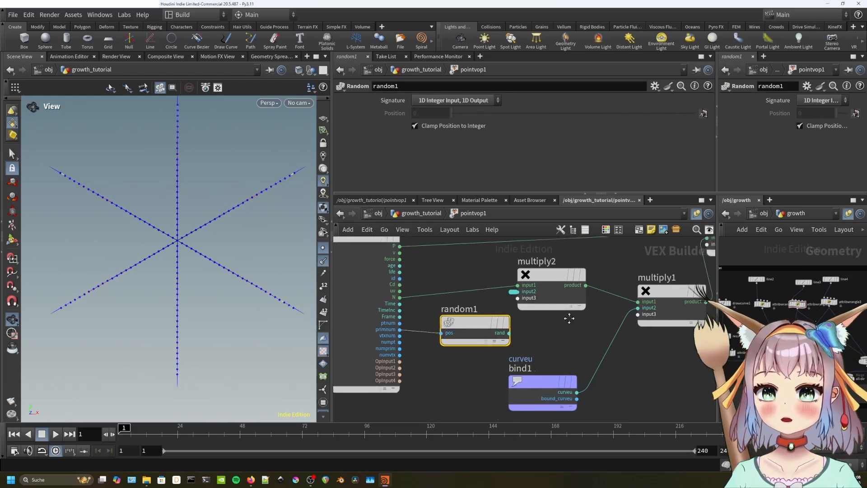
{"action": "middle_click_drag", "start_coordinate": [599, 356], "coordinate": [566, 339]}
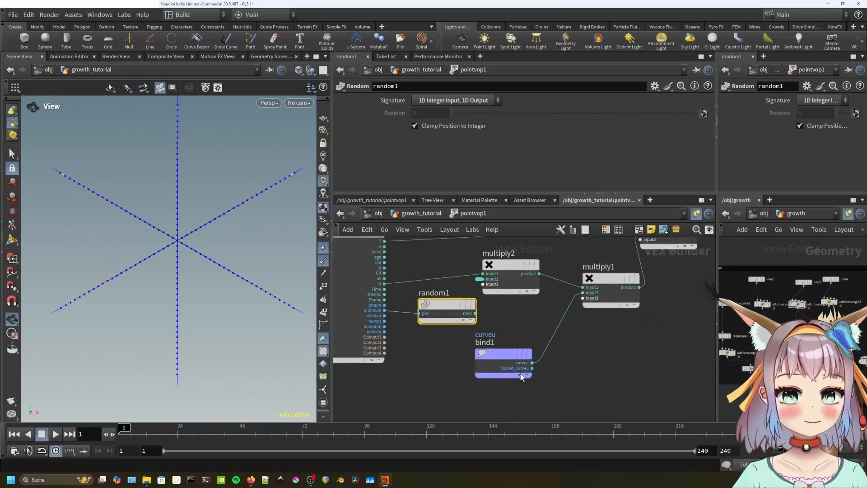
{"action": "left_click_drag", "start_coordinate": [521, 366], "coordinate": [573, 369]}
{"action": "middle_click_drag", "start_coordinate": [616, 308], "coordinate": [576, 332]}
{"action": "scroll", "coordinate": [597, 346], "scroll_direction": "down", "scroll_amount": 3}
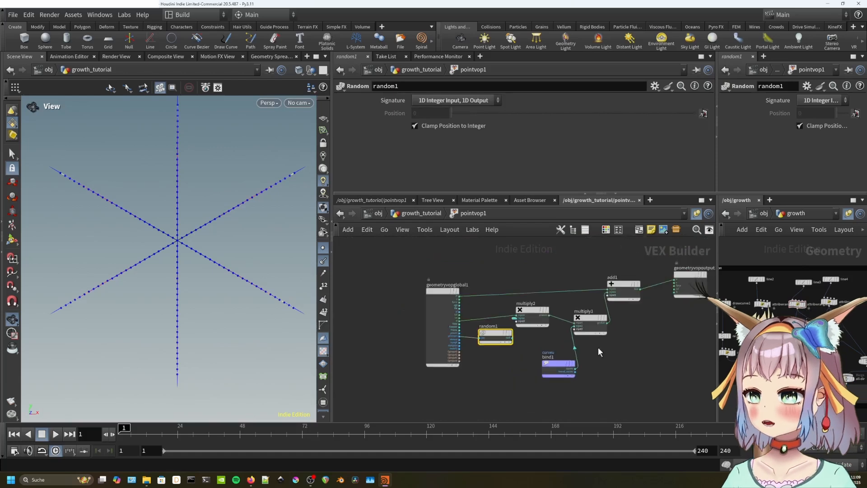
{"action": "middle_click_drag", "start_coordinate": [673, 362], "coordinate": [610, 358]}
{"action": "left_click_drag", "start_coordinate": [664, 377], "coordinate": [518, 264]}
{"action": "left_click_drag", "start_coordinate": [537, 316], "coordinate": [630, 314]}
{"action": "left_click_drag", "start_coordinate": [494, 369], "coordinate": [552, 378]}
{"action": "left_click_drag", "start_coordinate": [470, 307], "coordinate": [538, 314]}
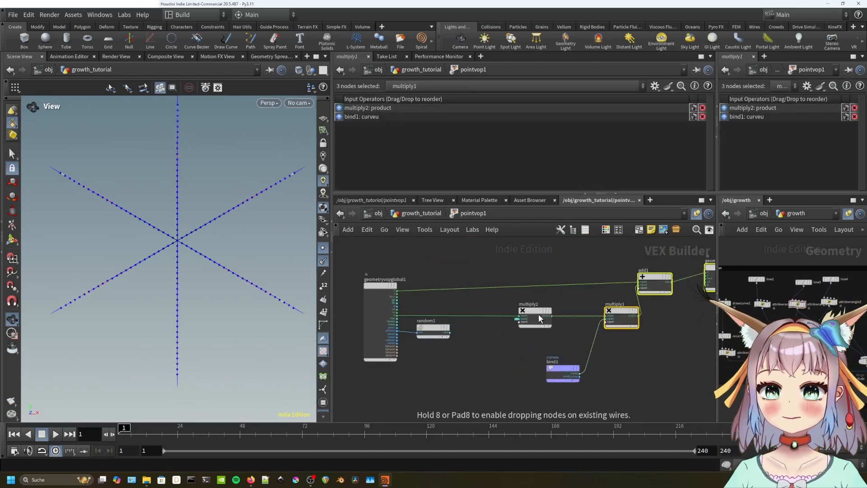
{"action": "left_click", "coordinate": [486, 336]}
Insert multiply3 before multiply2 on the N wire, fed by random1's rand in input2.
{"action": "key", "text": "Tab"}
{"action": "type", "text": "multip"}
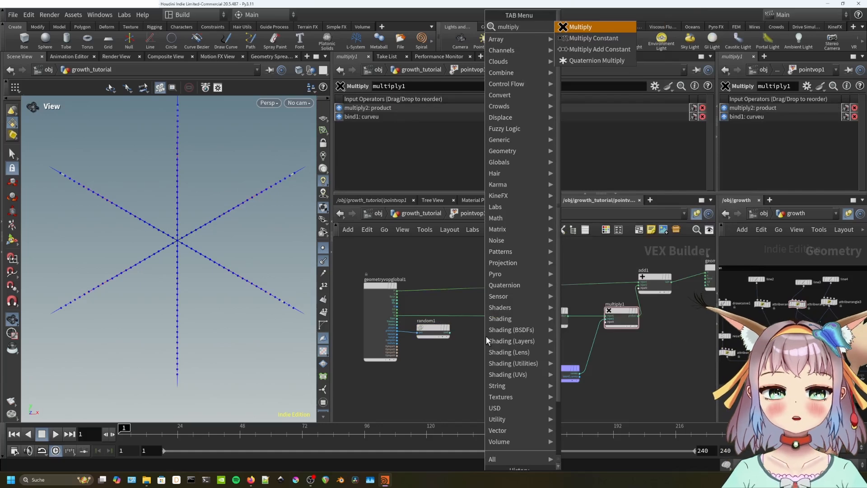
{"action": "key", "text": "Return"}
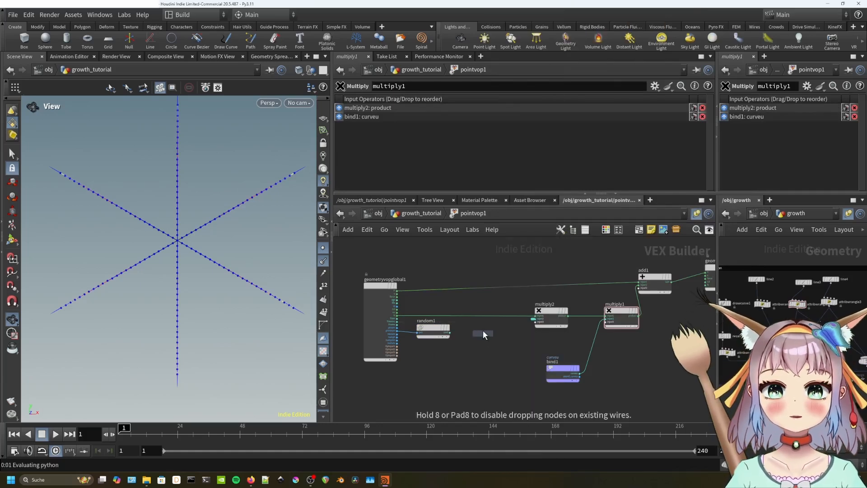
{"action": "left_click", "coordinate": [491, 319]}
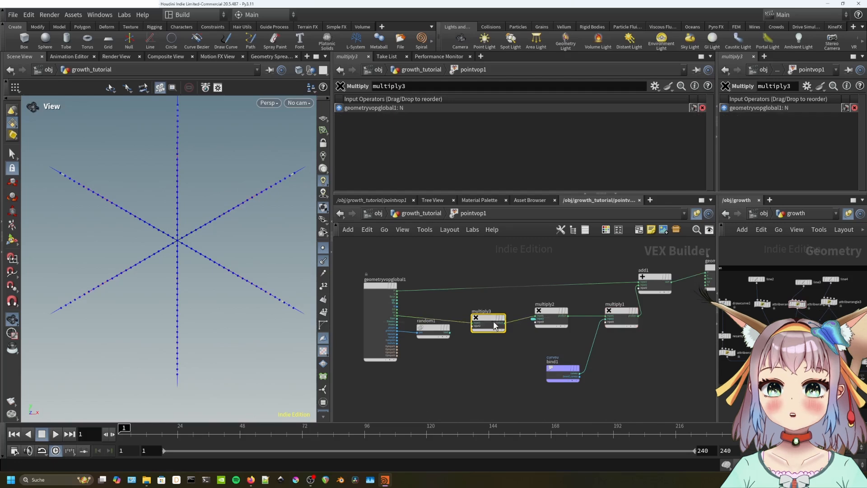
{"action": "scroll", "coordinate": [470, 338], "scroll_direction": "up", "scroll_amount": 3}
{"action": "left_click_drag", "start_coordinate": [433, 325], "coordinate": [491, 312]}
{"action": "left_click", "coordinate": [532, 354]}
At growth_tutorial level, raise Input Number 2 to 19.95 to enlarge the star.
{"action": "key", "text": "u"}
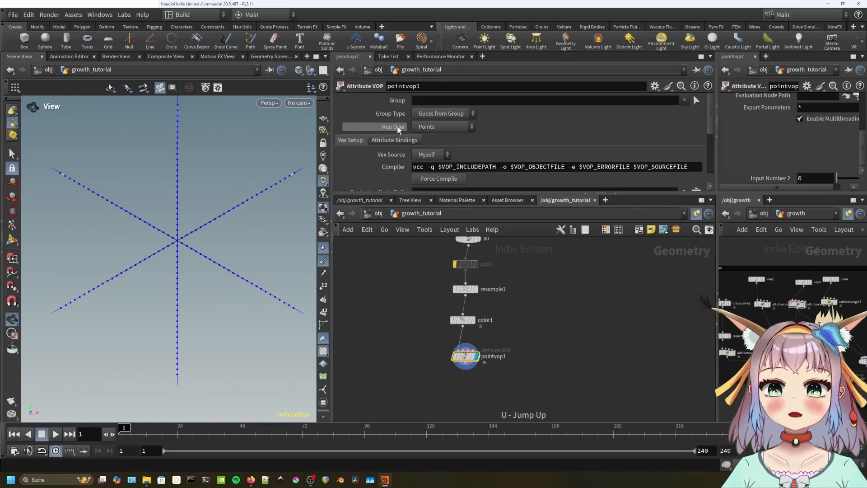
{"action": "left_click_drag", "start_coordinate": [451, 185], "coordinate": [699, 185]}
{"action": "left_click_drag", "start_coordinate": [210, 268], "coordinate": [250, 273]}
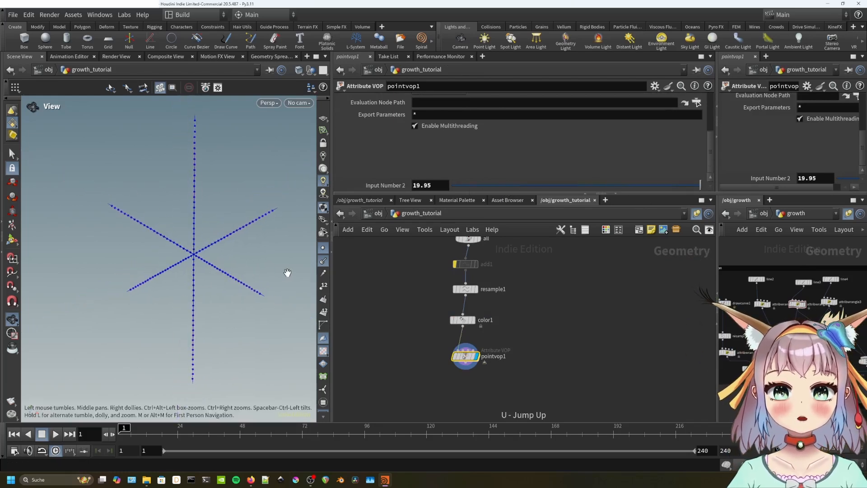
Relabel the Input Number 2 parameter as amp_n in the parameter interface.
{"action": "left_click", "coordinate": [655, 85]}
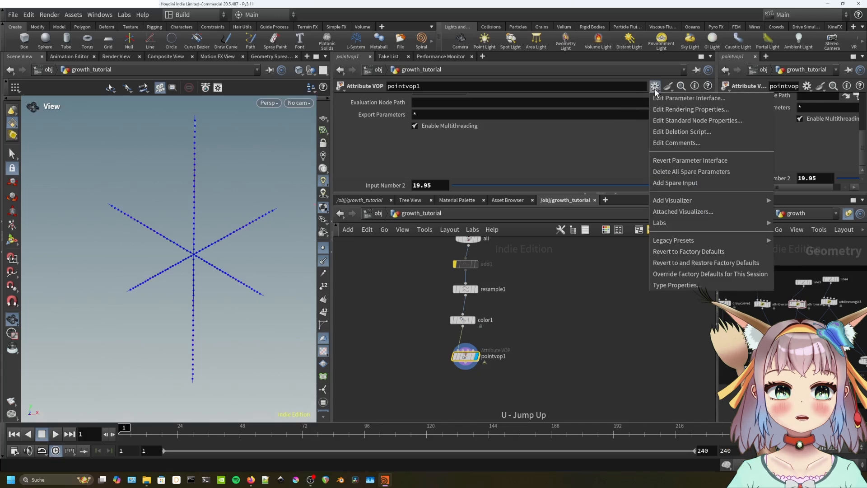
{"action": "left_click", "coordinate": [662, 96]}
{"action": "left_click", "coordinate": [564, 303]}
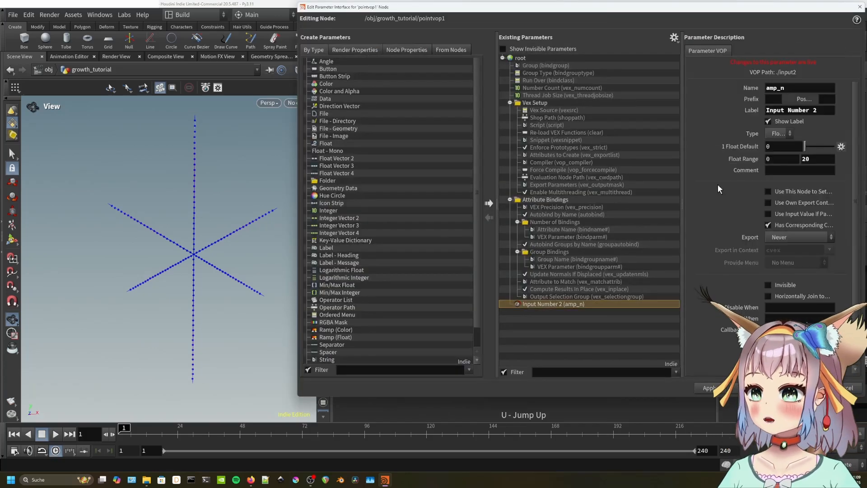
{"action": "left_click", "coordinate": [824, 111]}
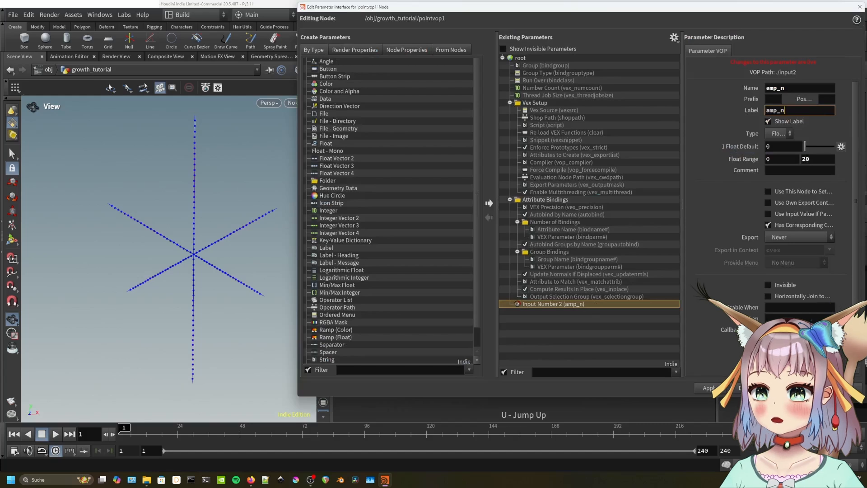
{"action": "left_click", "coordinate": [791, 387]}
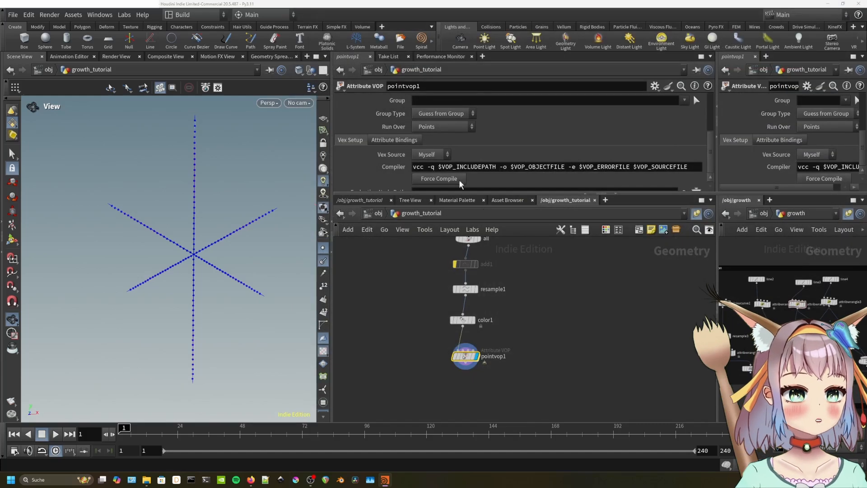
{"action": "scroll", "coordinate": [397, 170], "scroll_direction": "down", "scroll_amount": 4}
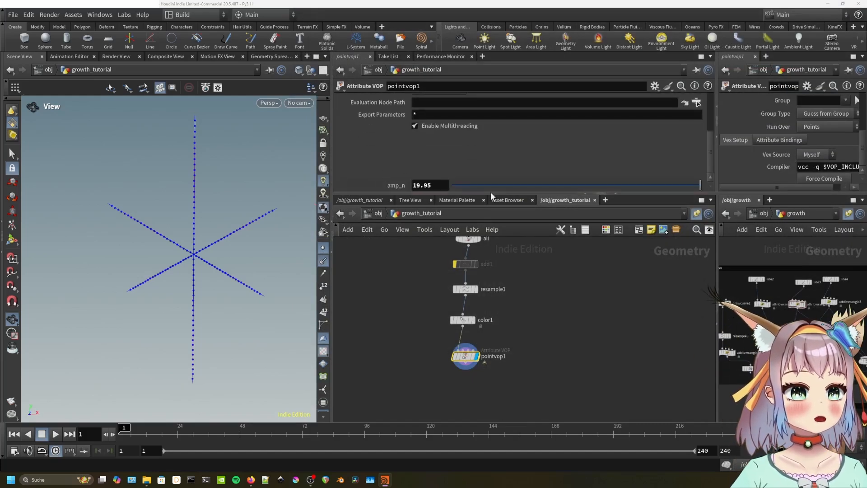
Re-enter pointvop1 and nudge multiply3 left and multiply2 right.
{"action": "double_click", "coordinate": [468, 356]}
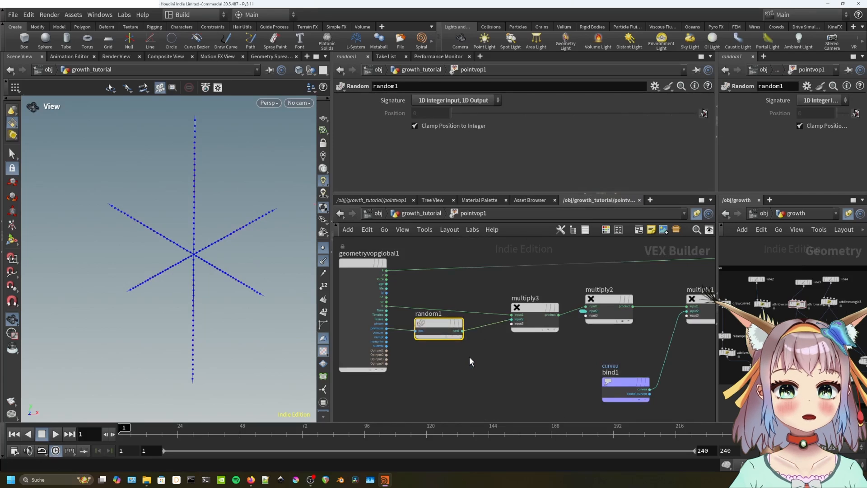
{"action": "left_click_drag", "start_coordinate": [551, 302], "coordinate": [521, 304]}
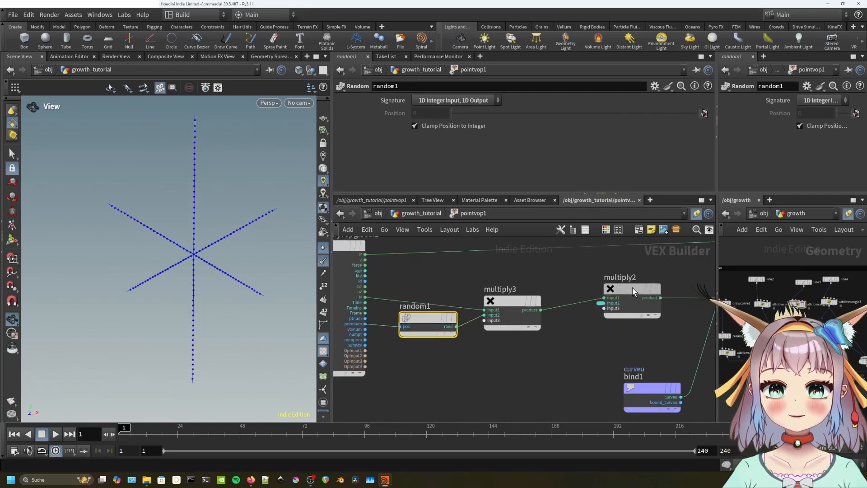
{"action": "left_click_drag", "start_coordinate": [632, 289], "coordinate": [639, 288]}
{"action": "key", "text": "Tab"}
{"action": "type", "text": "add"}
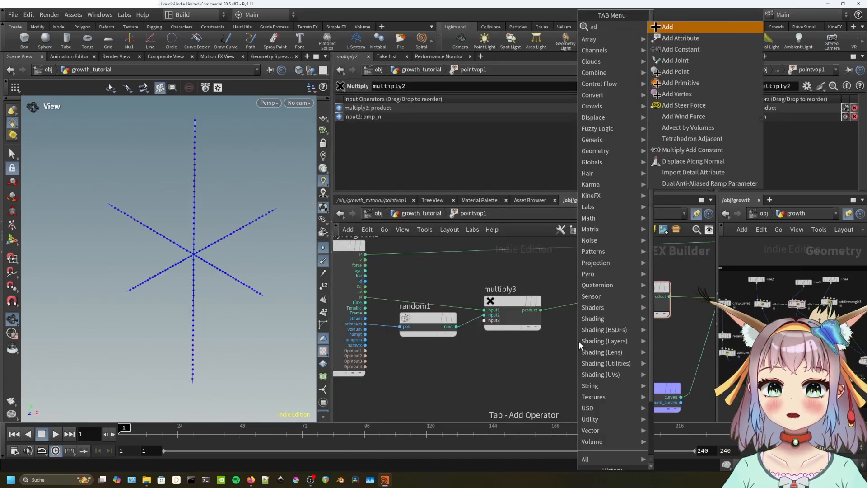
Insert add2 between random1 and multiply3 and promote its second input.
{"action": "left_click", "coordinate": [684, 29]}
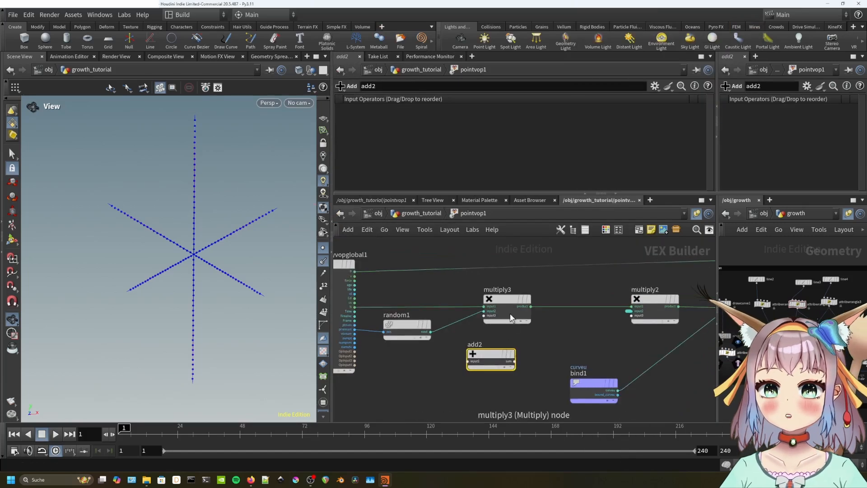
{"action": "left_click_drag", "start_coordinate": [510, 313], "coordinate": [571, 311]}
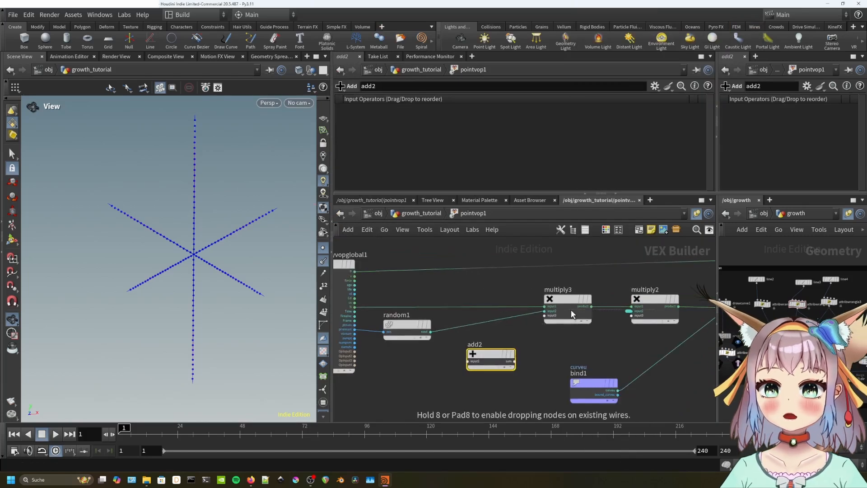
{"action": "left_click_drag", "start_coordinate": [488, 361], "coordinate": [494, 344]}
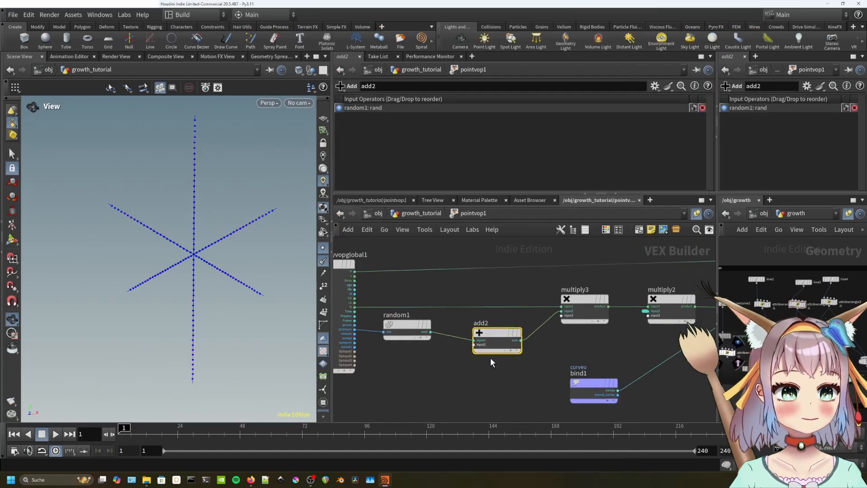
{"action": "right_click", "coordinate": [483, 348]}
{"action": "left_click", "coordinate": [505, 292]}
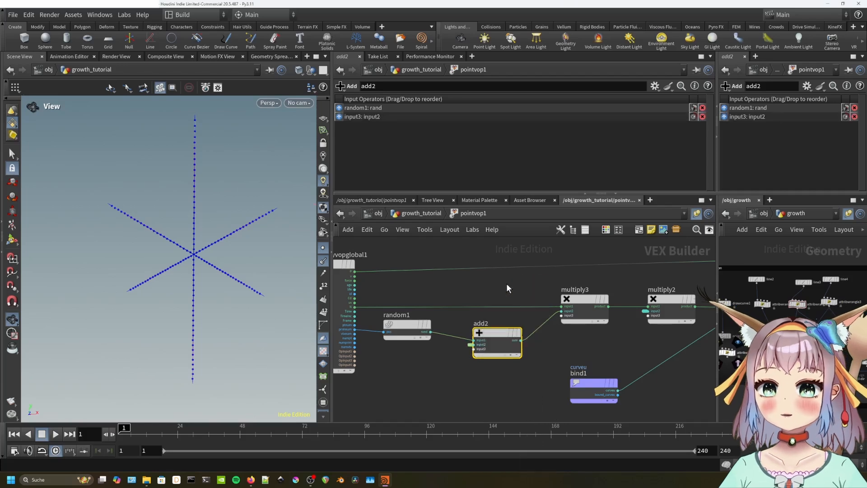
Name and label the new parameter offset_n, range -1 to 1, and set it to -0.305.
{"action": "key", "text": "u"}
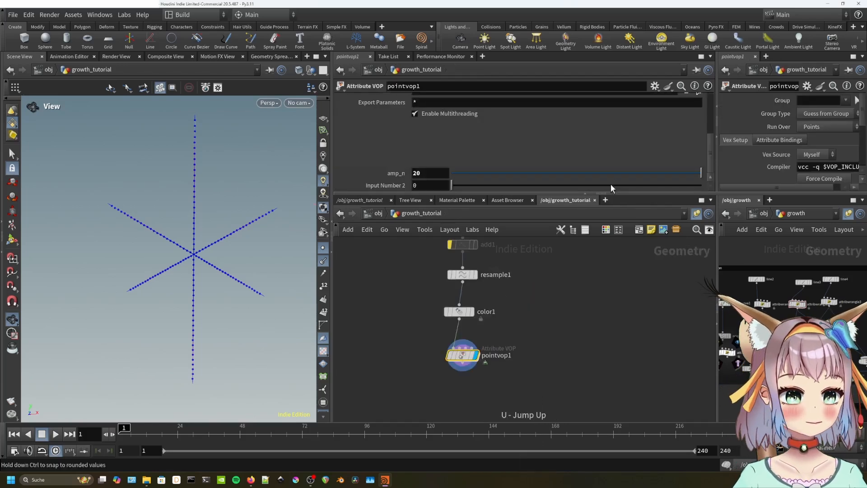
{"action": "left_click", "coordinate": [655, 85]}
{"action": "left_click", "coordinate": [672, 90]}
{"action": "left_click", "coordinate": [568, 311]}
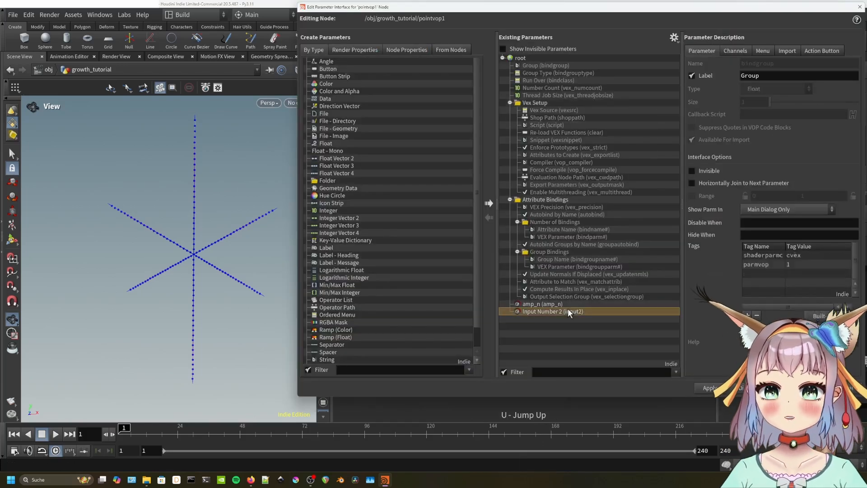
{"action": "type", "text": "offset_n"}
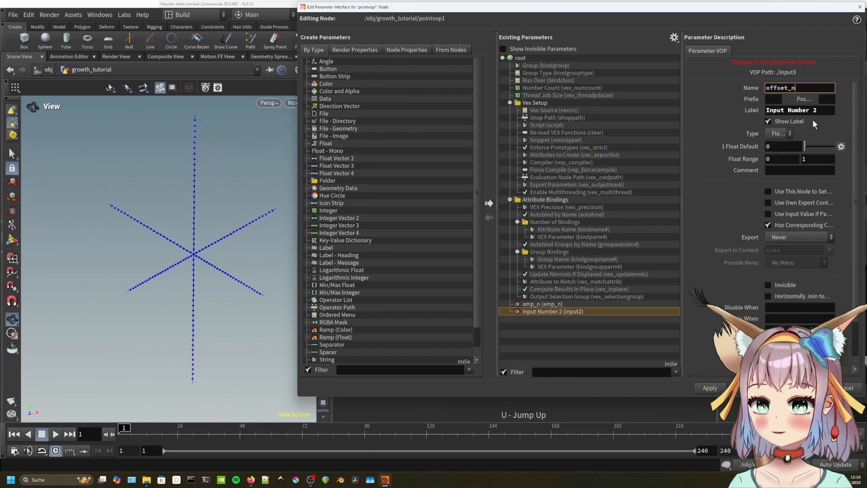
{"action": "key", "text": "Tab"}
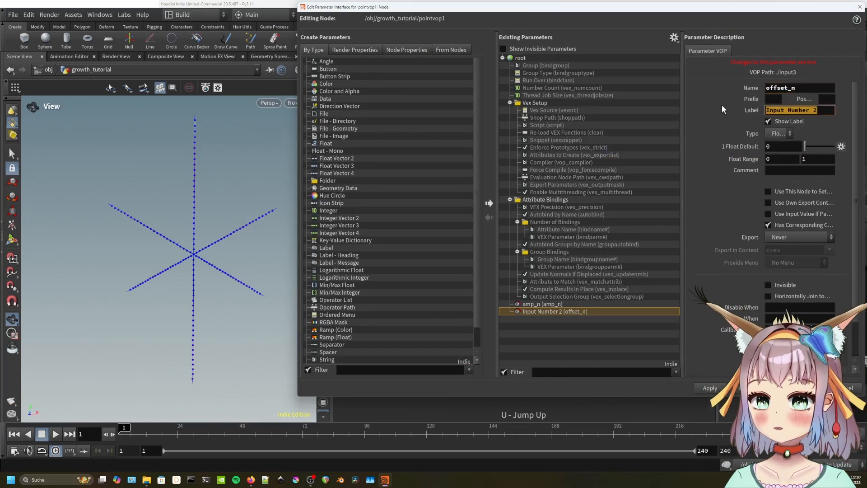
{"action": "type", "text": "offset_n"}
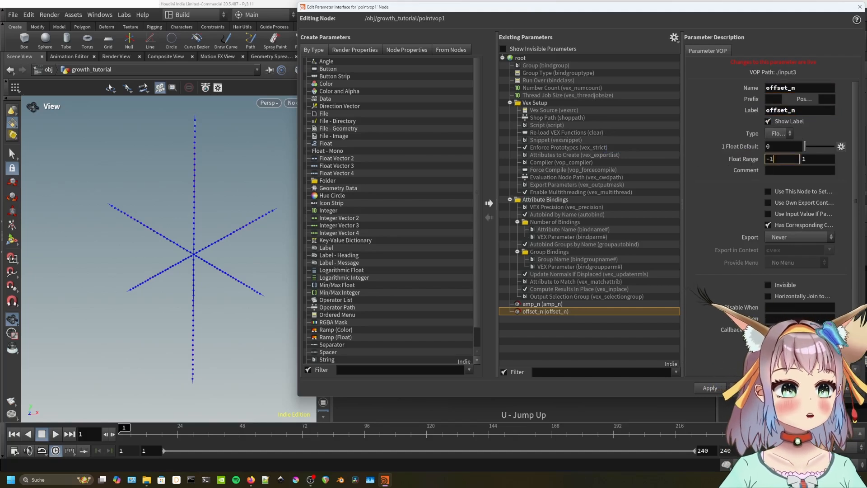
{"action": "left_click", "coordinate": [798, 388]}
{"action": "scroll", "coordinate": [398, 156], "scroll_direction": "down", "scroll_amount": 5}
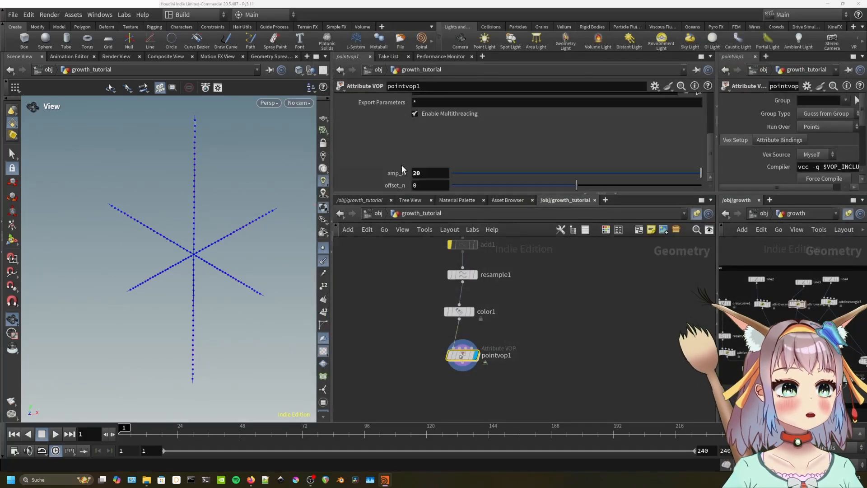
{"action": "left_click_drag", "start_coordinate": [580, 182], "coordinate": [516, 300]}
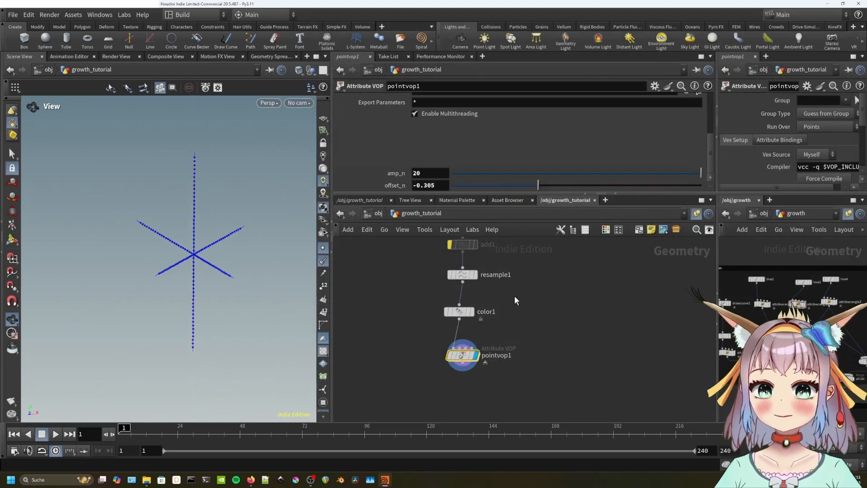
Inside pointvop1, add an Anti-Aliased Noise node set to 1D Input 1D Noise.
{"action": "double_click", "coordinate": [465, 357]}
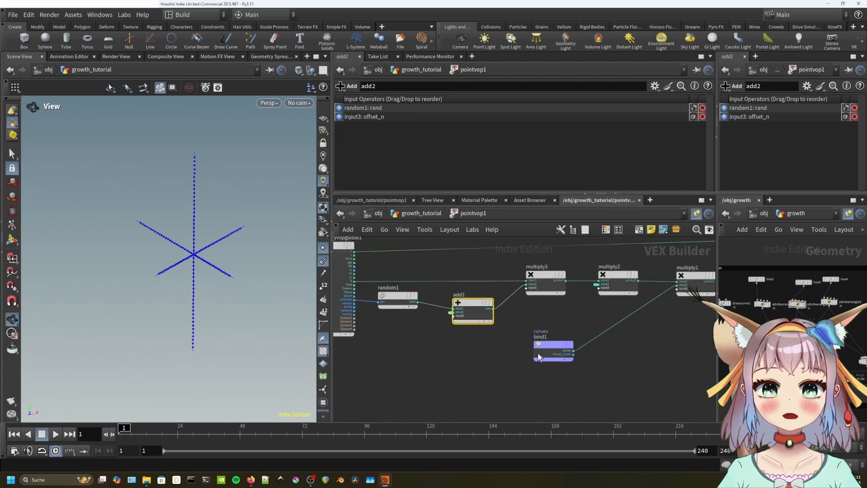
{"action": "middle_click_drag", "start_coordinate": [672, 335], "coordinate": [572, 359]}
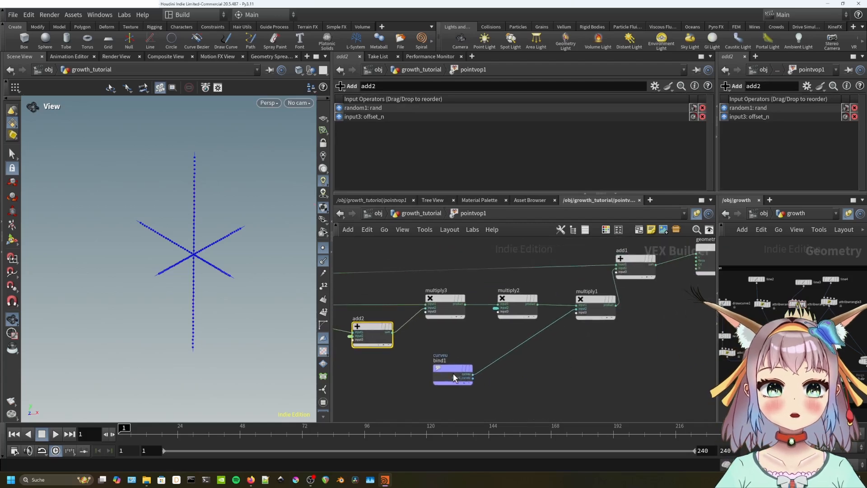
{"action": "key", "text": "Tab"}
{"action": "type", "text": "aa"}
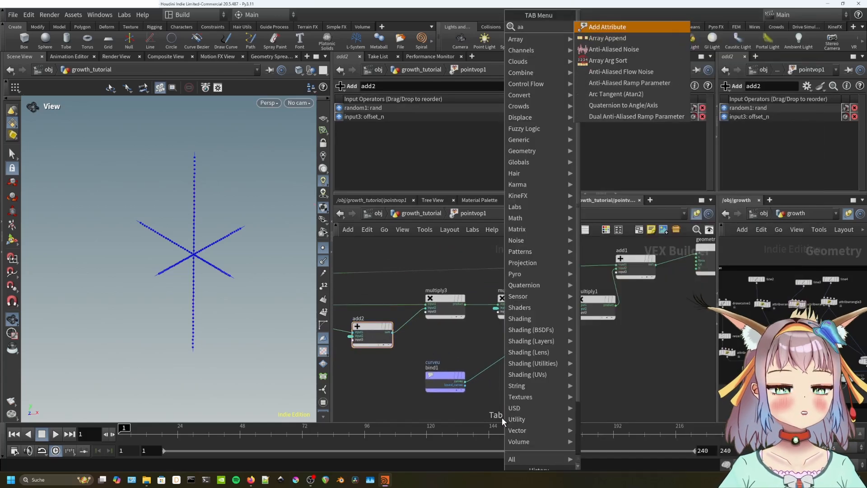
{"action": "type", "text": "noise"}
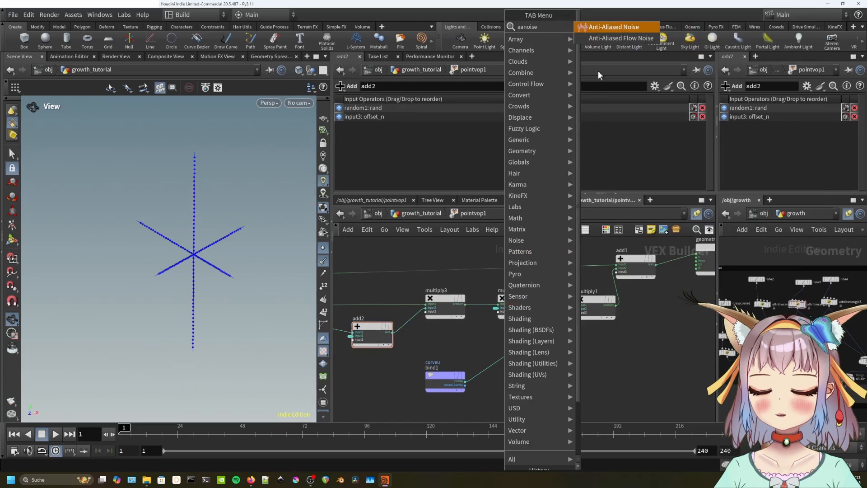
{"action": "left_click", "coordinate": [613, 39]}
{"action": "left_click", "coordinate": [483, 346]}
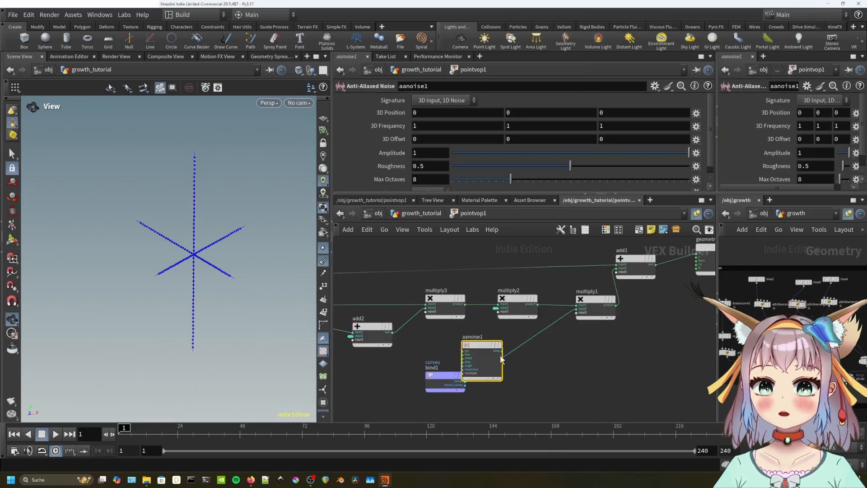
{"action": "middle_click_drag", "start_coordinate": [479, 351], "coordinate": [476, 338]}
{"action": "left_click_drag", "start_coordinate": [476, 338], "coordinate": [538, 367]}
{"action": "left_click", "coordinate": [441, 101]}
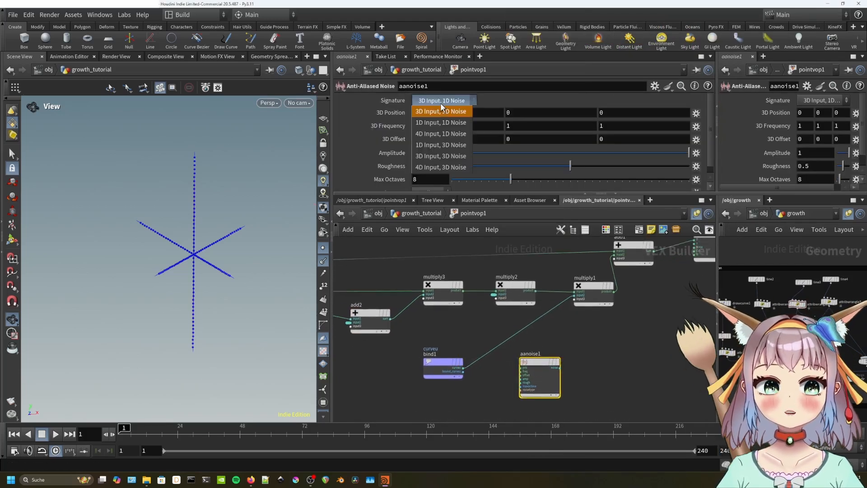
{"action": "left_click", "coordinate": [441, 123]}
{"action": "scroll", "coordinate": [478, 340], "scroll_direction": "up", "scroll_amount": 2}
Feed bind1's curveu into the noise position and promote its Frequency and Amplitude inputs.
{"action": "left_click", "coordinate": [455, 383]}
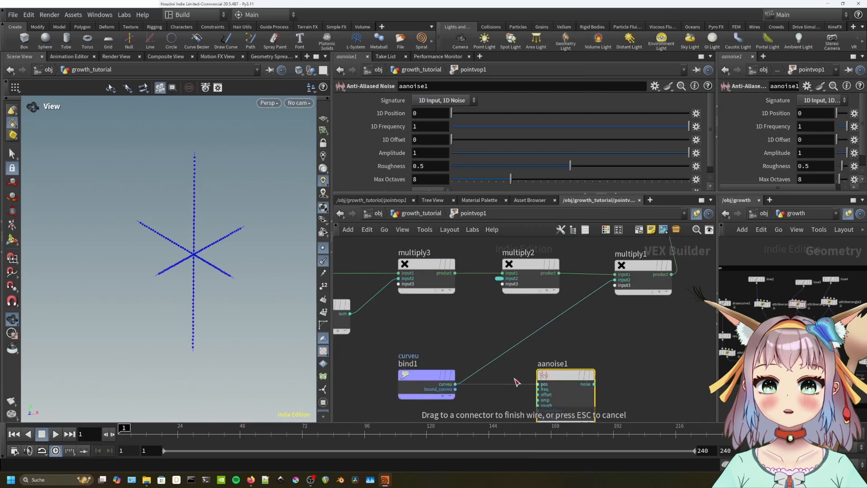
{"action": "left_click", "coordinate": [538, 384]}
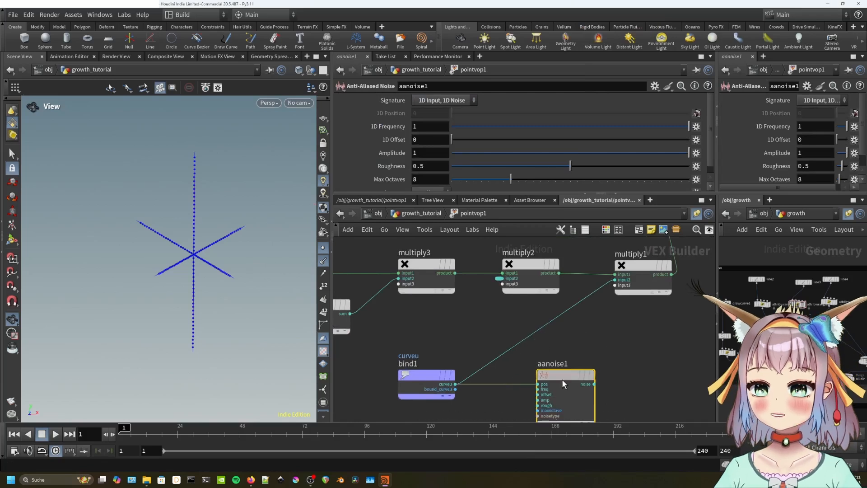
{"action": "right_click", "coordinate": [539, 389]}
{"action": "left_click", "coordinate": [567, 282]}
{"action": "scroll", "coordinate": [589, 345], "scroll_direction": "up", "scroll_amount": 2}
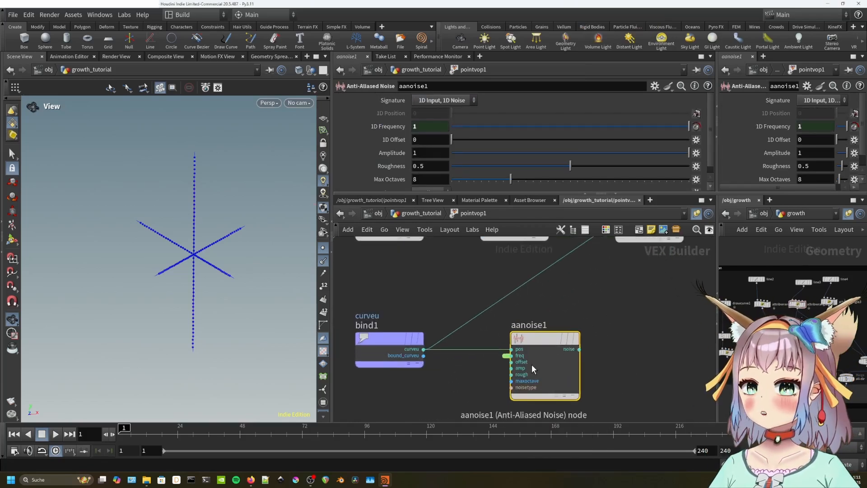
{"action": "right_click", "coordinate": [521, 370]}
{"action": "left_click", "coordinate": [540, 284]}
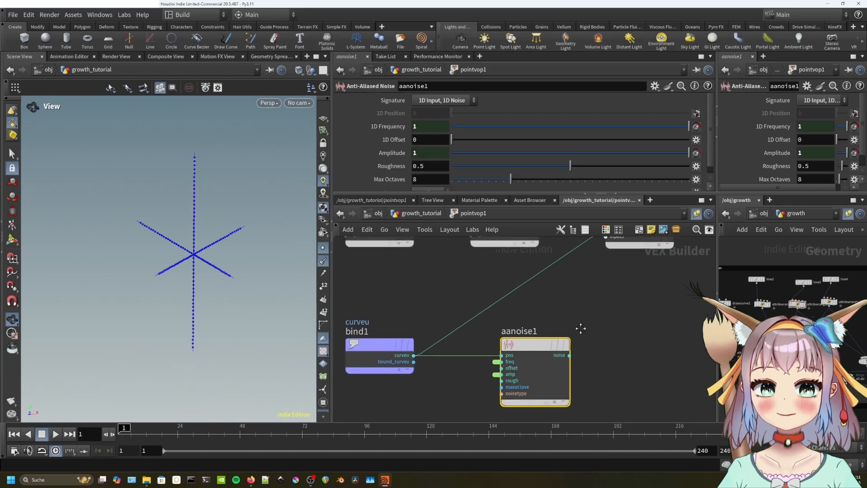
{"action": "scroll", "coordinate": [518, 354], "scroll_direction": "down", "scroll_amount": 2}
{"action": "left_click_drag", "start_coordinate": [557, 276], "coordinate": [570, 292]}
{"action": "middle_click_drag", "start_coordinate": [543, 371], "coordinate": [535, 364]}
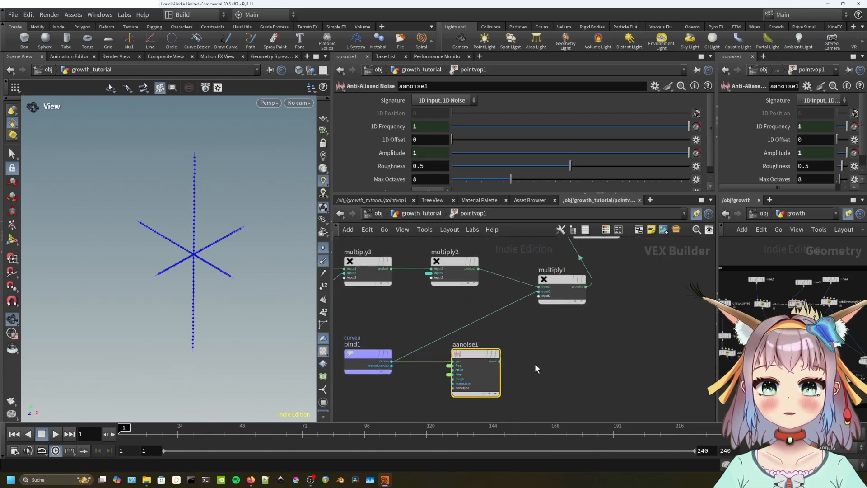
{"action": "middle_click_drag", "start_coordinate": [350, 364], "coordinate": [381, 346]}
{"action": "left_click_drag", "start_coordinate": [508, 343], "coordinate": [477, 364]}
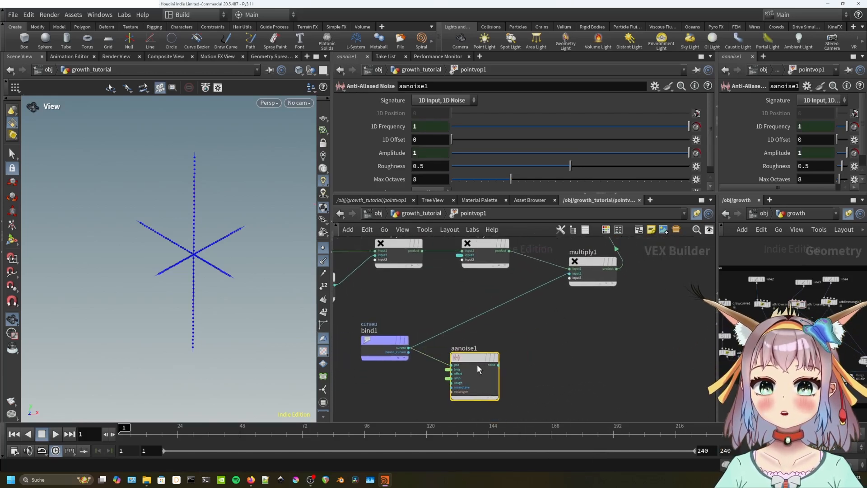
Insert add3 between bind1 and multiply1 to add the noise onto curveu, then go up a level.
{"action": "key", "text": "Tab"}
{"action": "type", "text": "add"}
{"action": "left_click", "coordinate": [637, 30]}
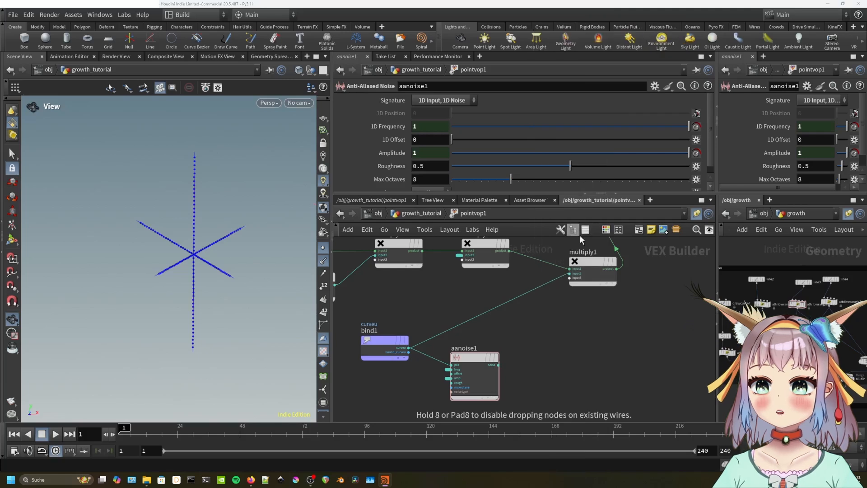
{"action": "left_click_drag", "start_coordinate": [534, 293], "coordinate": [557, 319]}
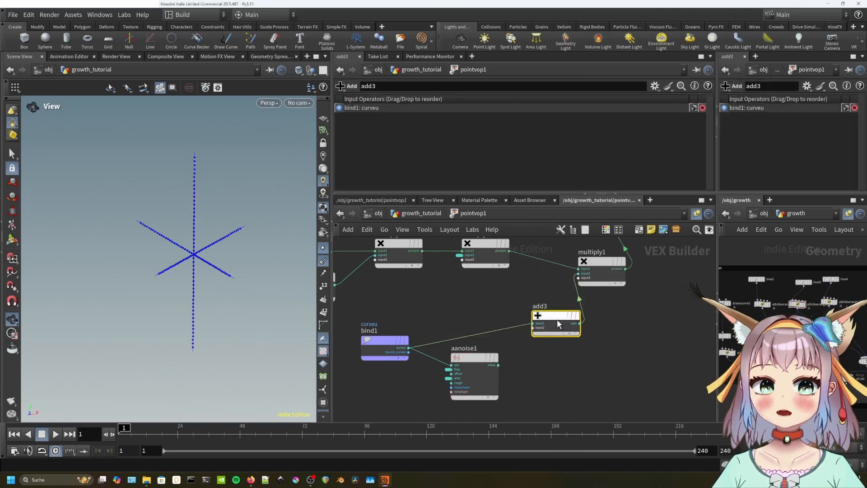
{"action": "middle_click_drag", "start_coordinate": [479, 327], "coordinate": [560, 278]}
{"action": "left_click_drag", "start_coordinate": [475, 295], "coordinate": [439, 300]}
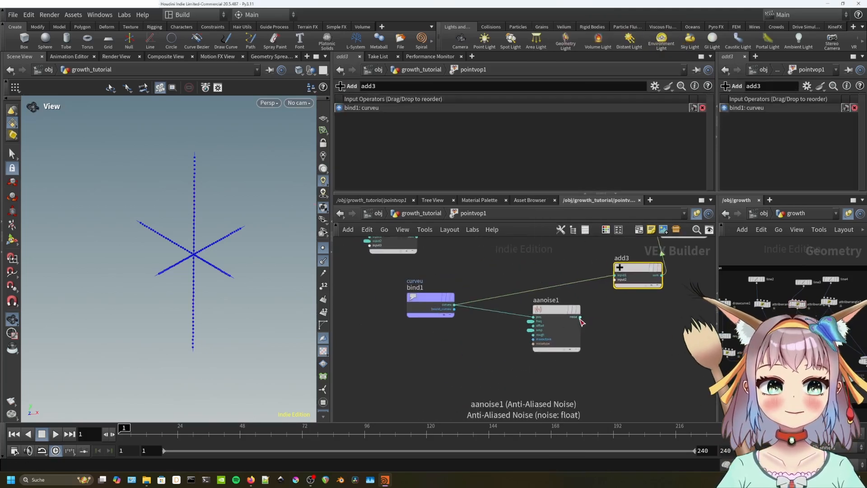
{"action": "left_click_drag", "start_coordinate": [579, 316], "coordinate": [615, 279]}
{"action": "scroll", "coordinate": [210, 271], "scroll_direction": "up", "scroll_amount": 5}
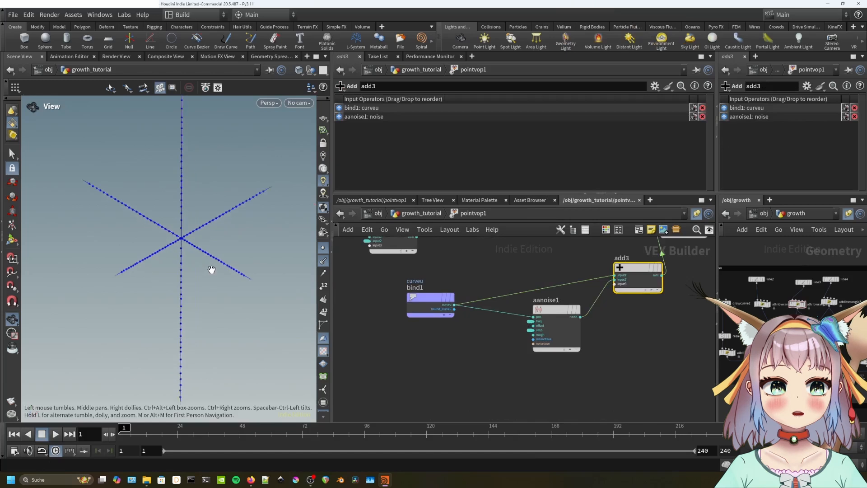
{"action": "left_click_drag", "start_coordinate": [546, 317], "coordinate": [519, 327]}
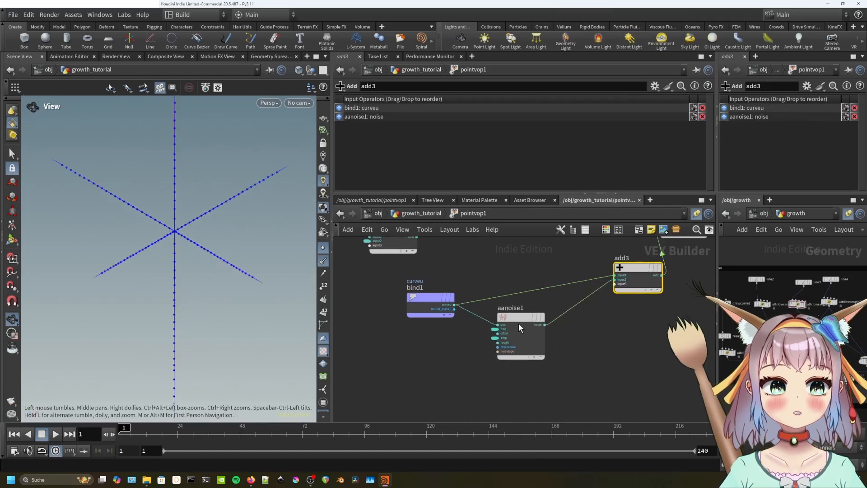
{"action": "key", "text": "u"}
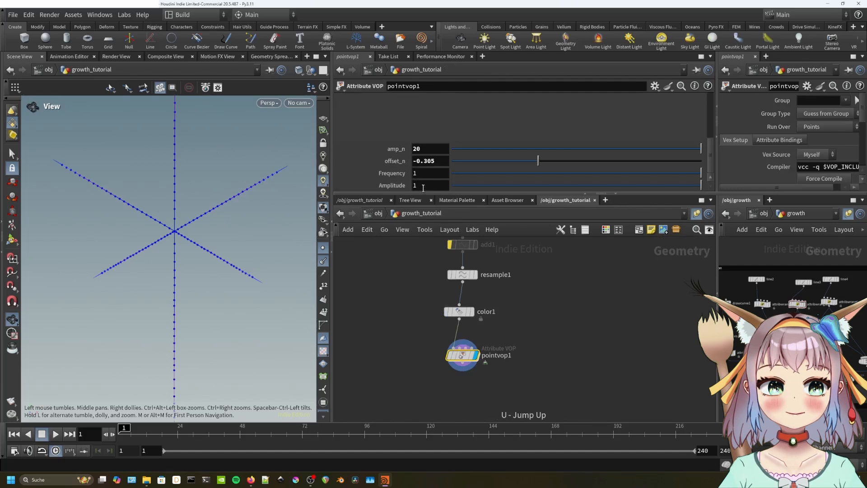
Set Amplitude to 5, widen its slider range to -10–10, and save the scene.
{"action": "key", "text": "Return"}
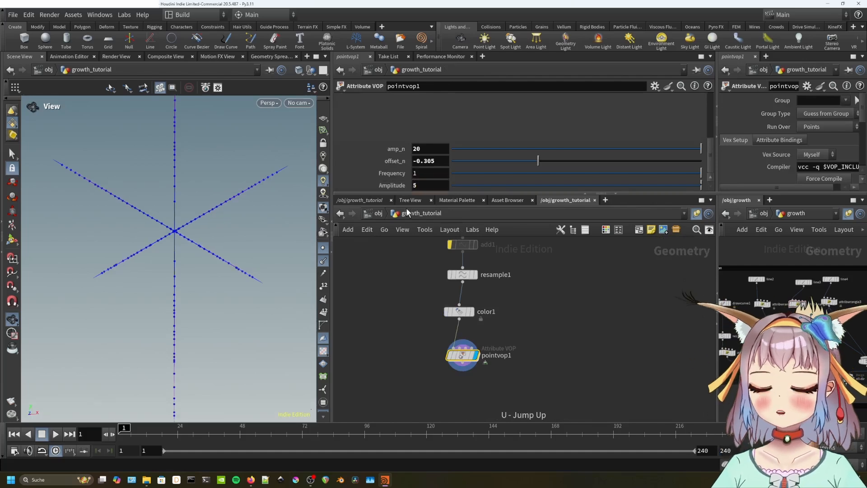
{"action": "mouse_move", "coordinate": [219, 258]}
{"action": "left_mouse_down"}
{"action": "mouse_move", "coordinate": [236, 252]}
{"action": "mouse_move", "coordinate": [219, 258]}
{"action": "left_mouse_up"}
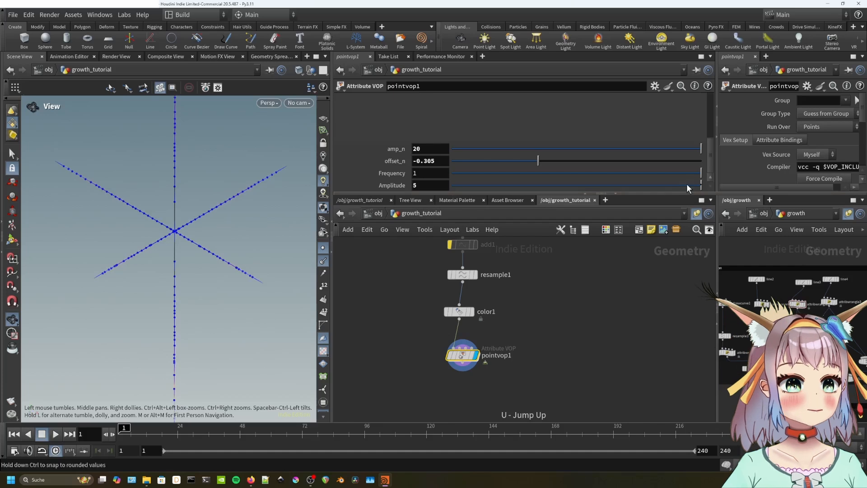
{"action": "left_click", "coordinate": [654, 86]}
{"action": "left_click", "coordinate": [659, 92]}
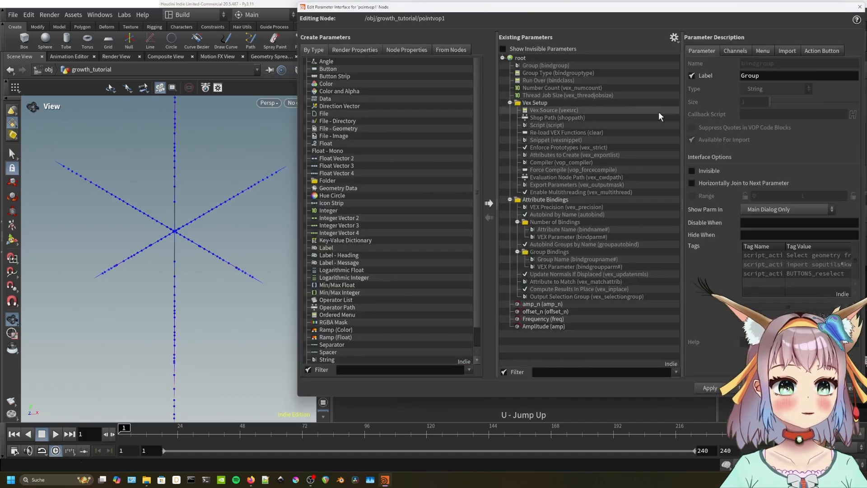
{"action": "left_click", "coordinate": [565, 327]}
{"action": "double_click", "coordinate": [791, 163]}
{"action": "type", "text": "-10"}
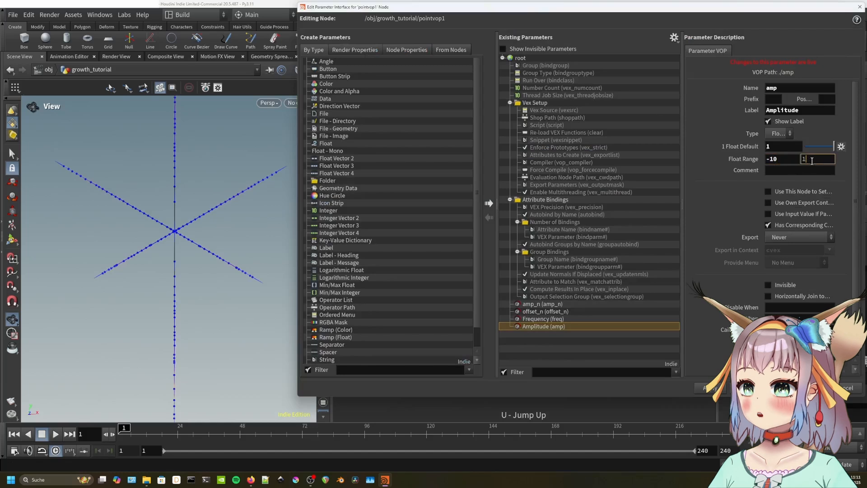
{"action": "left_click", "coordinate": [793, 387]}
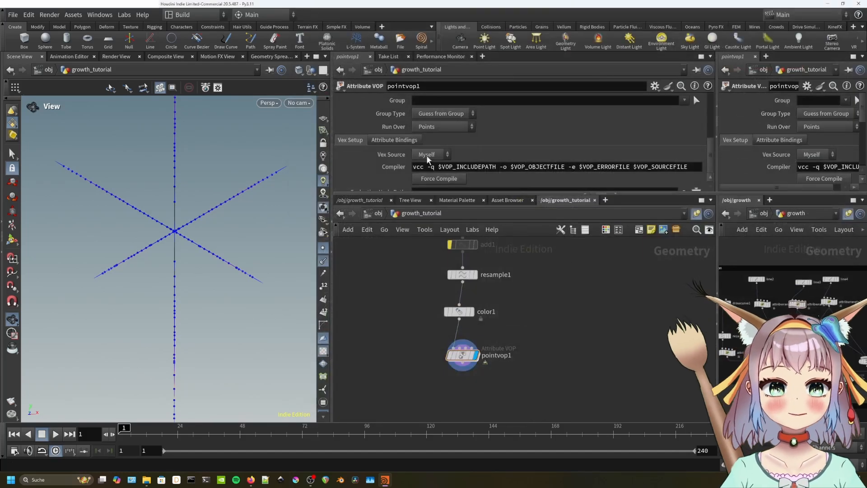
{"action": "scroll", "coordinate": [388, 158], "scroll_direction": "down", "scroll_amount": 10}
{"action": "key", "text": "ctrl+s"}
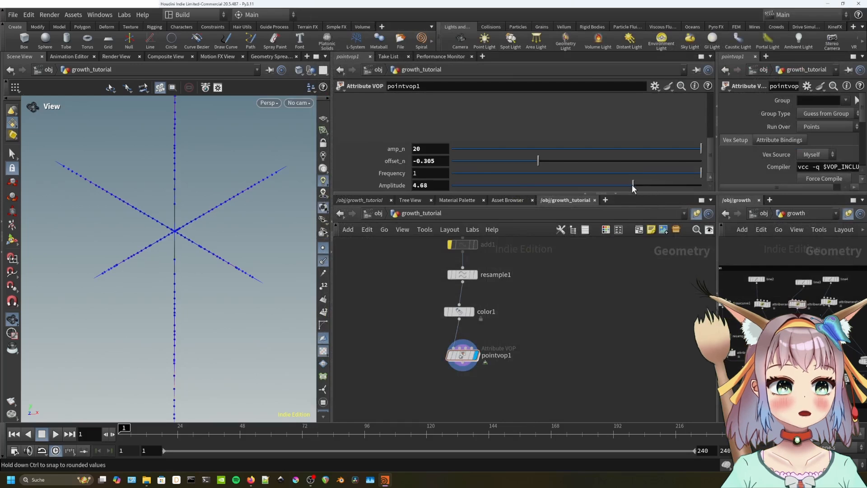
Try an Amplitude near -5.5 while inspecting the star, then settle at 2.16.
{"action": "left_click_drag", "start_coordinate": [633, 188], "coordinate": [507, 185]}
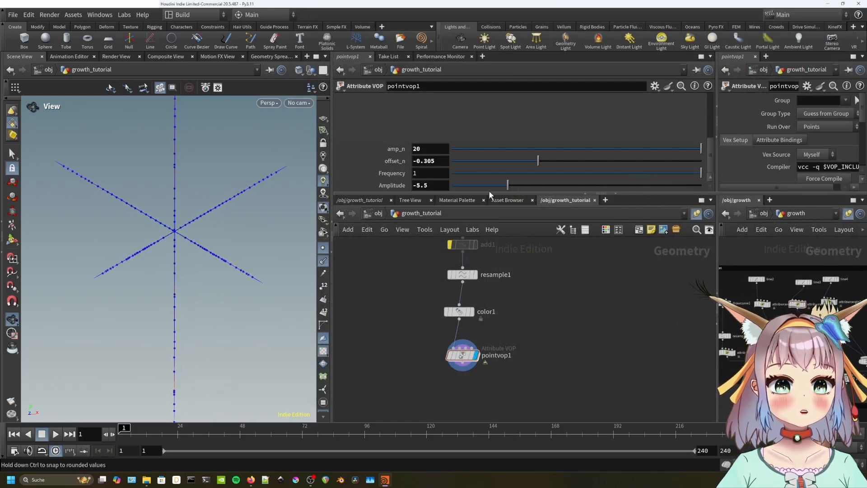
{"action": "scroll", "coordinate": [226, 236], "scroll_direction": "up", "scroll_amount": 5}
{"action": "left_click_drag", "start_coordinate": [174, 236], "coordinate": [223, 255]}
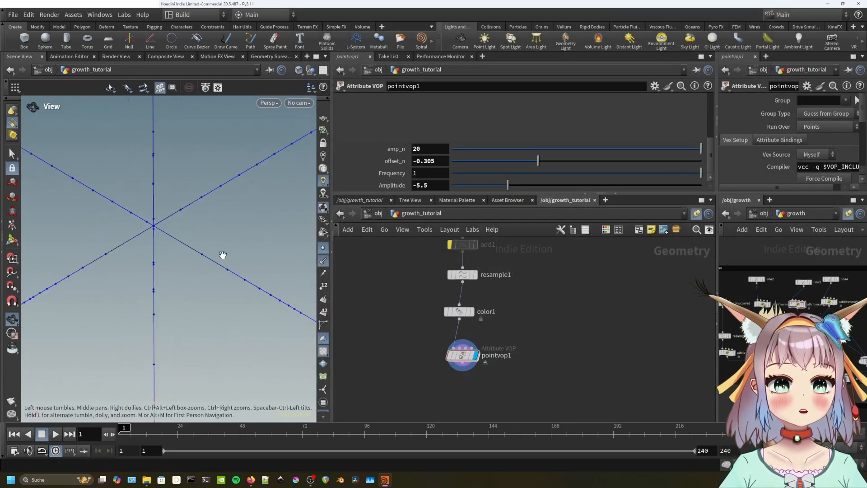
{"action": "middle_click_drag", "start_coordinate": [223, 255], "coordinate": [288, 253]}
{"action": "left_click_drag", "start_coordinate": [511, 186], "coordinate": [476, 187]}
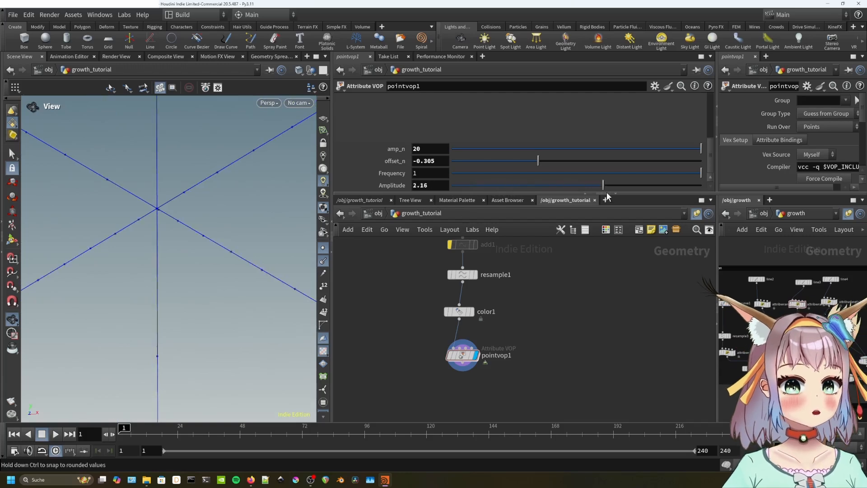
Insert a Multiply between aanoise1 and add3, scaling the noise by bind1's curveu.
{"action": "double_click", "coordinate": [473, 358]}
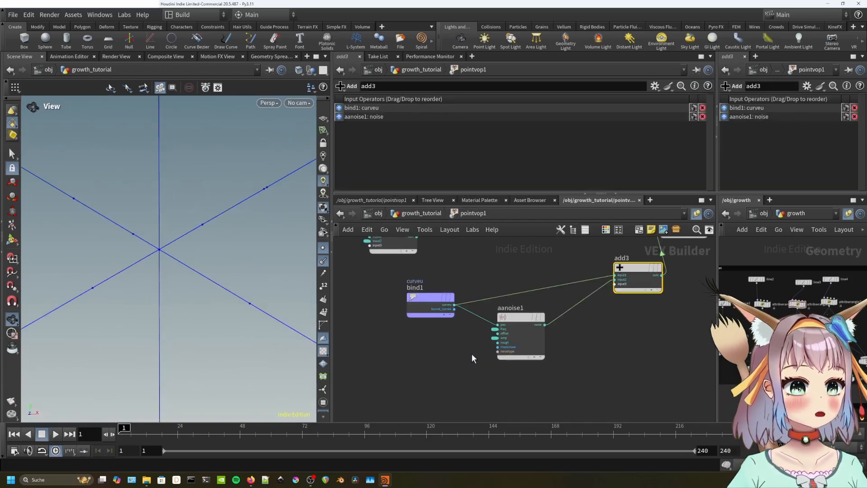
{"action": "left_click_drag", "start_coordinate": [519, 345], "coordinate": [507, 349]}
{"action": "key", "text": "Tab"}
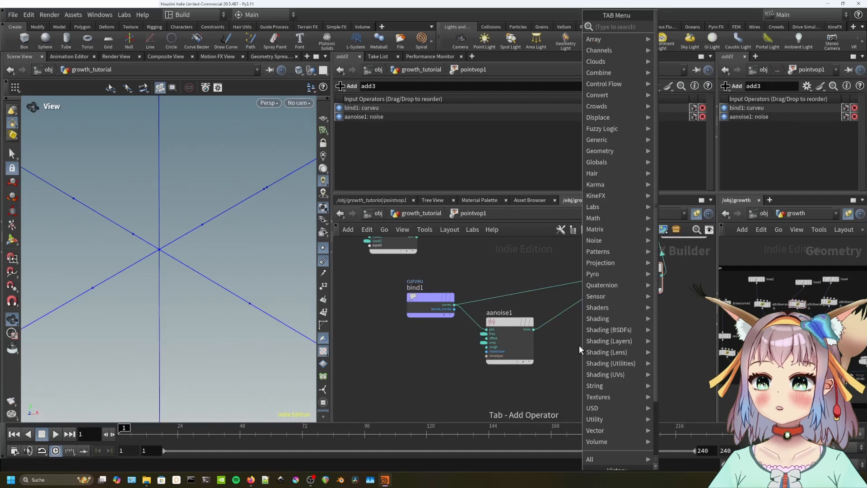
{"action": "type", "text": "multiply"}
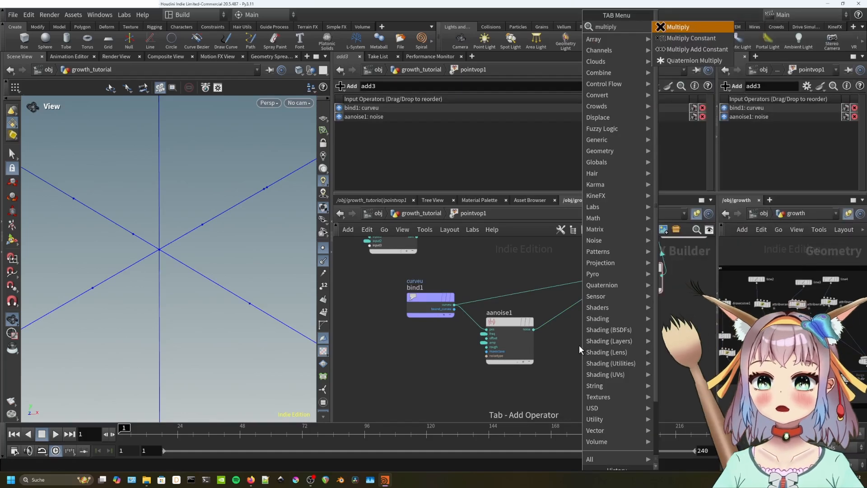
{"action": "key", "text": "Return"}
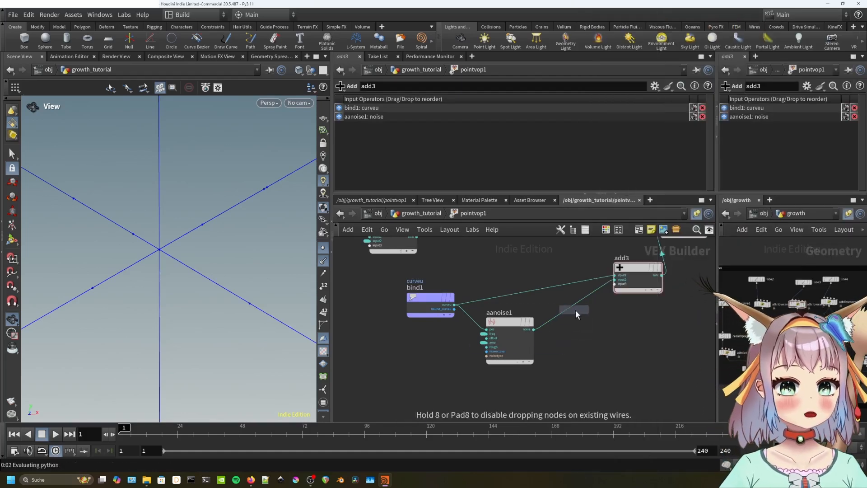
{"action": "left_click", "coordinate": [573, 303]}
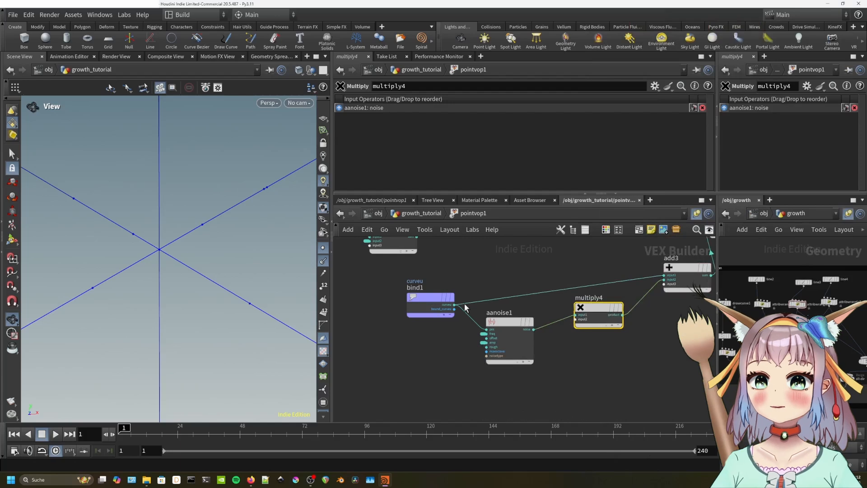
{"action": "left_click_drag", "start_coordinate": [454, 304], "coordinate": [573, 320]}
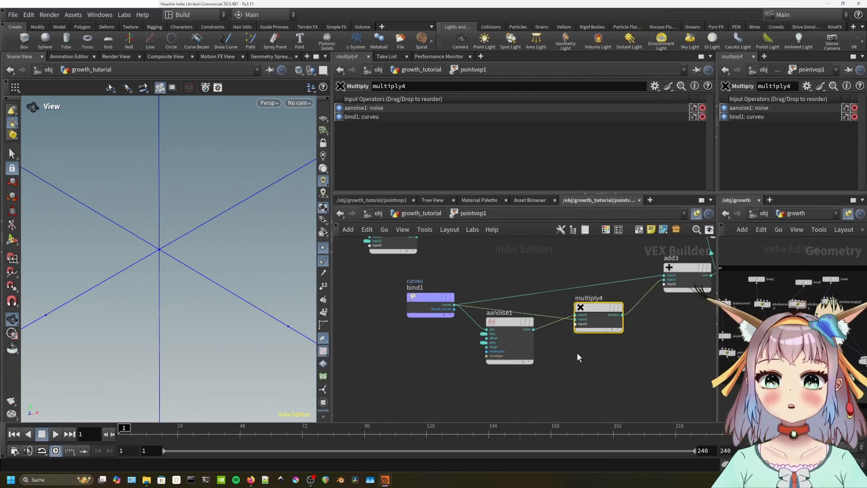
{"action": "key", "text": "u"}
Test negative and positive Amplitude values on the star, ending at 6.01.
{"action": "left_click_drag", "start_coordinate": [240, 295], "coordinate": [228, 273]}
{"action": "scroll", "coordinate": [365, 175], "scroll_direction": "down", "scroll_amount": 5}
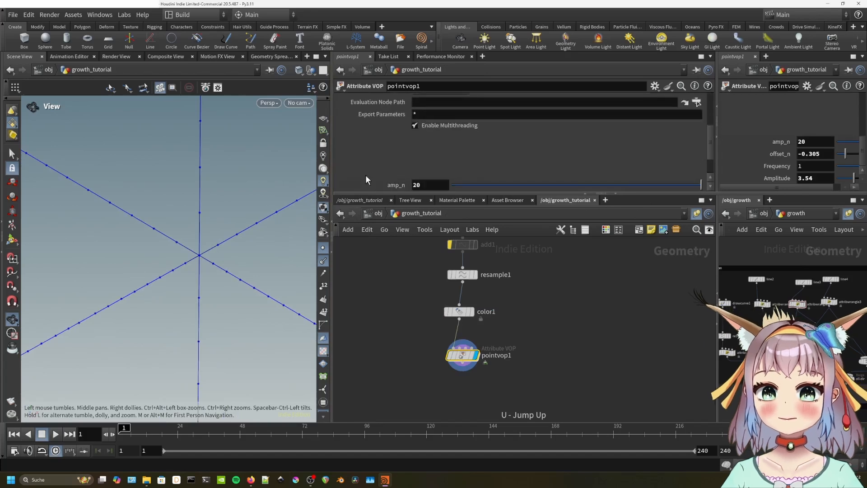
{"action": "left_click_drag", "start_coordinate": [620, 185], "coordinate": [615, 187]}
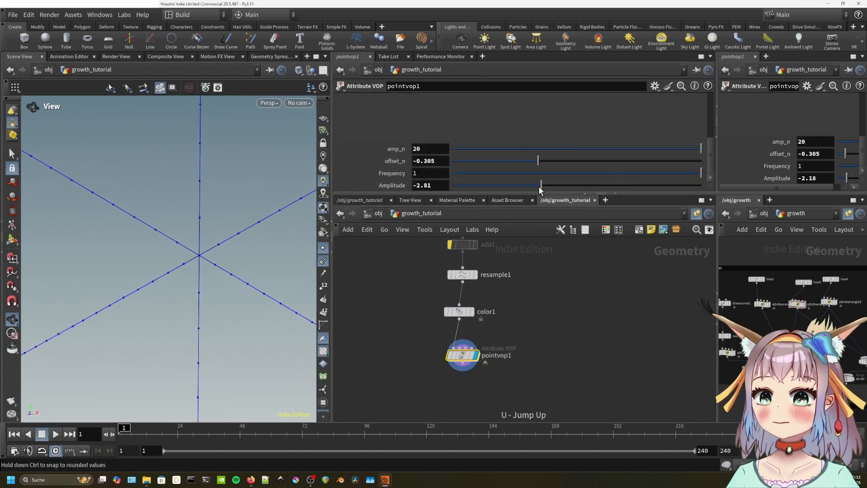
{"action": "left_click_drag", "start_coordinate": [502, 191], "coordinate": [658, 188]}
{"action": "left_click_drag", "start_coordinate": [229, 300], "coordinate": [203, 256]}
{"action": "mouse_move", "coordinate": [644, 185]}
{"action": "left_mouse_down"}
{"action": "mouse_move", "coordinate": [489, 191]}
{"action": "mouse_move", "coordinate": [651, 186]}
{"action": "left_mouse_up"}
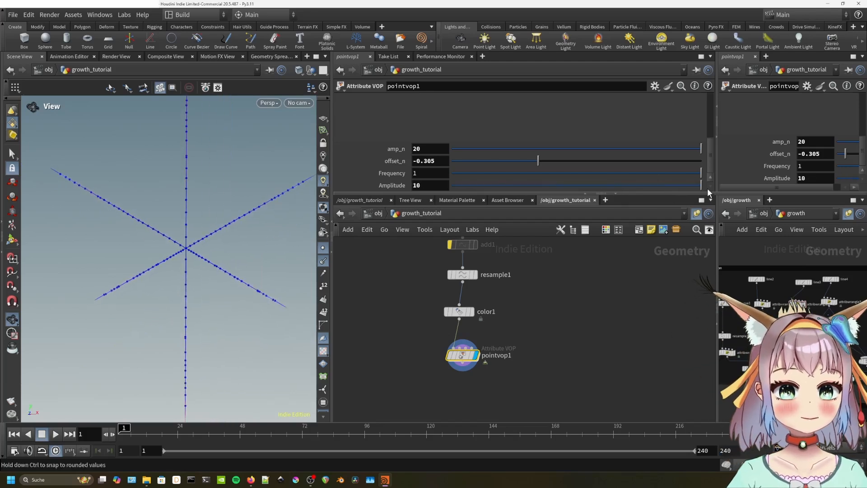
Go back inside pointvop1 and select the random1 node.
{"action": "double_click", "coordinate": [462, 355]}
{"action": "middle_click_drag", "start_coordinate": [465, 354], "coordinate": [568, 370]}
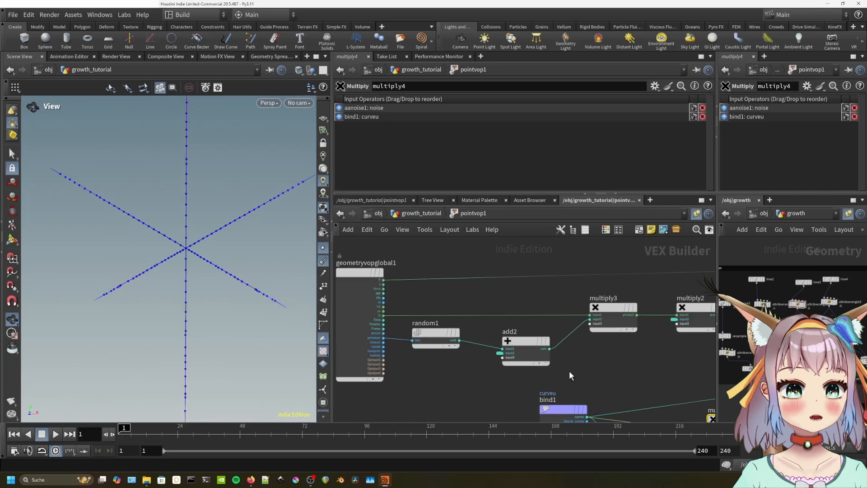
{"action": "left_click", "coordinate": [436, 334]}
Add a Random BRJ node with primnum as offset, feeding its rand into add2's second input.
{"action": "key", "text": "Tab"}
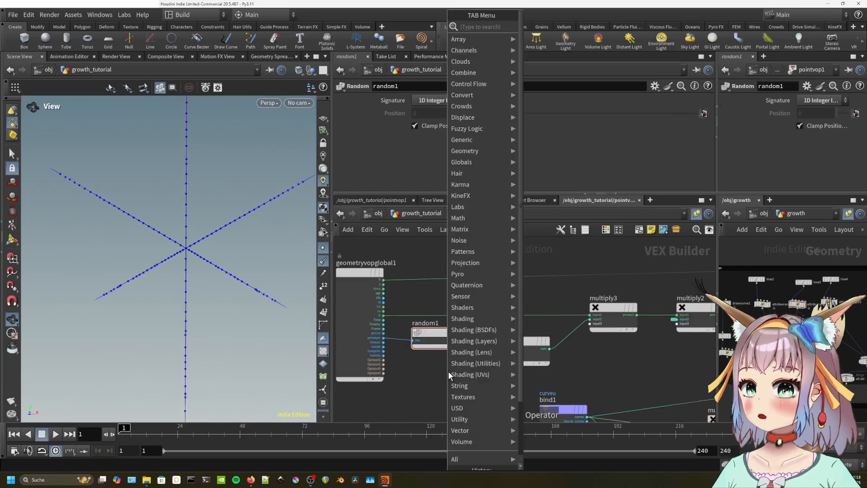
{"action": "type", "text": "random"}
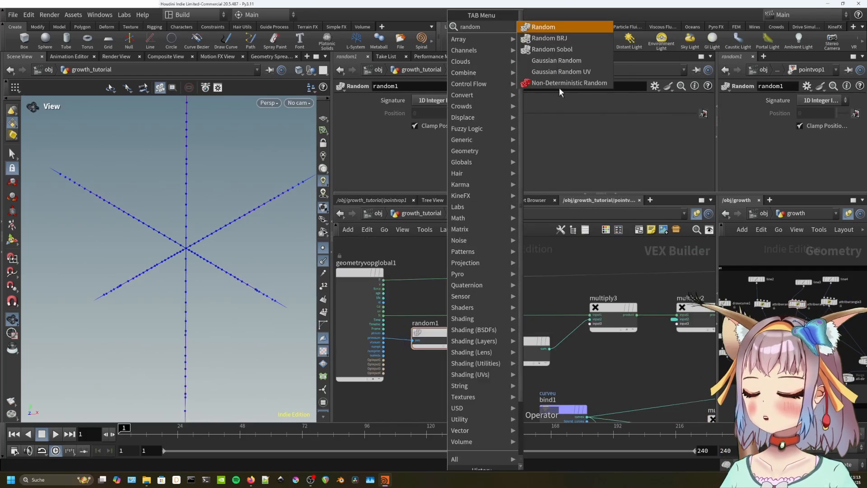
{"action": "left_click", "coordinate": [554, 38]}
{"action": "left_click", "coordinate": [434, 364]}
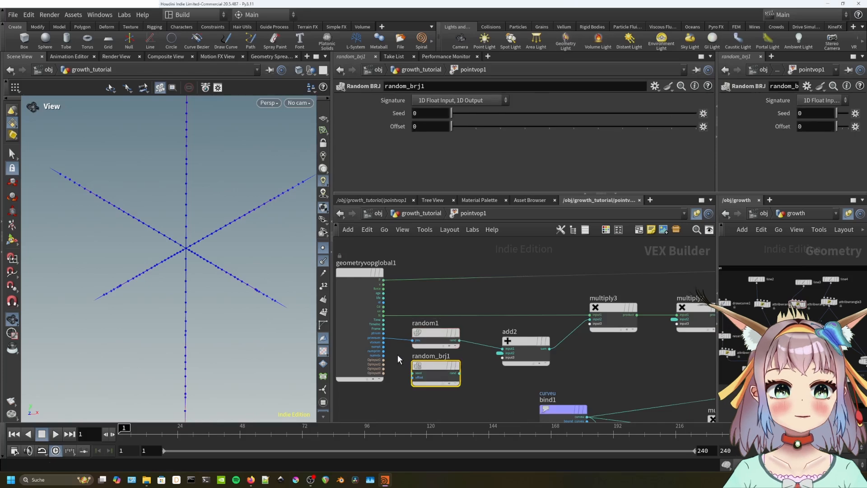
{"action": "scroll", "coordinate": [397, 356], "scroll_direction": "up", "scroll_amount": 2}
{"action": "left_click", "coordinate": [414, 383]}
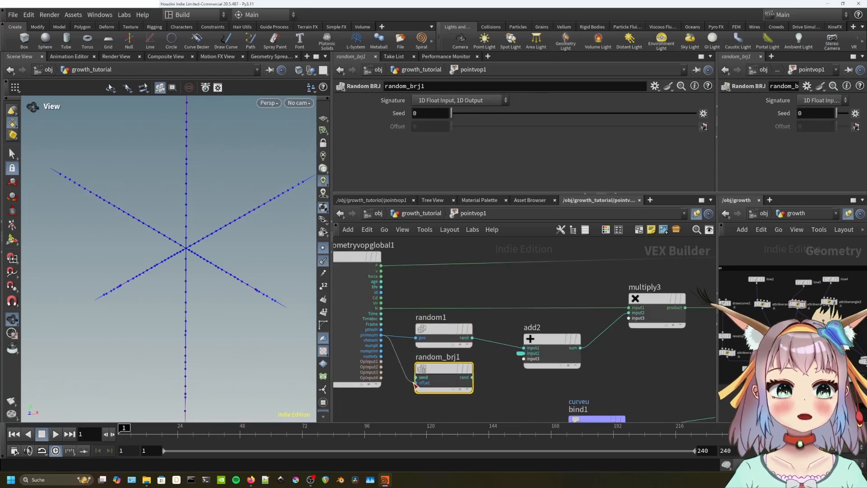
{"action": "left_click", "coordinate": [471, 377]}
{"action": "left_click", "coordinate": [523, 353]}
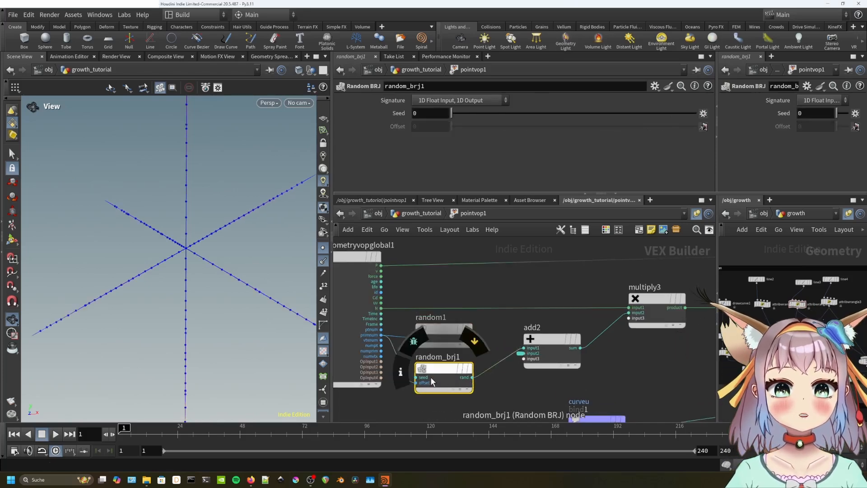
Promote random_brj1's seed to pointvop1 and set Seed to 0.301.
{"action": "right_click", "coordinate": [415, 377]}
{"action": "left_click", "coordinate": [454, 286]}
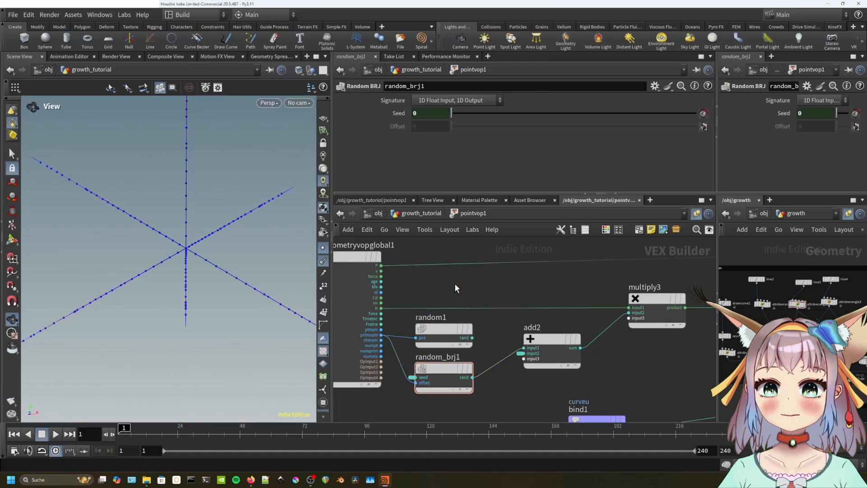
{"action": "key", "text": "u"}
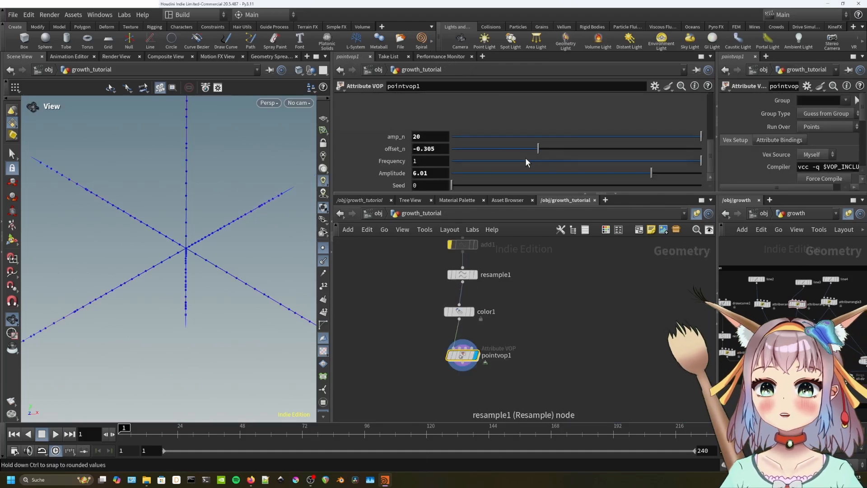
{"action": "left_click_drag", "start_coordinate": [463, 186], "coordinate": [526, 187]}
{"action": "scroll", "coordinate": [290, 265], "scroll_direction": "down", "scroll_amount": 4}
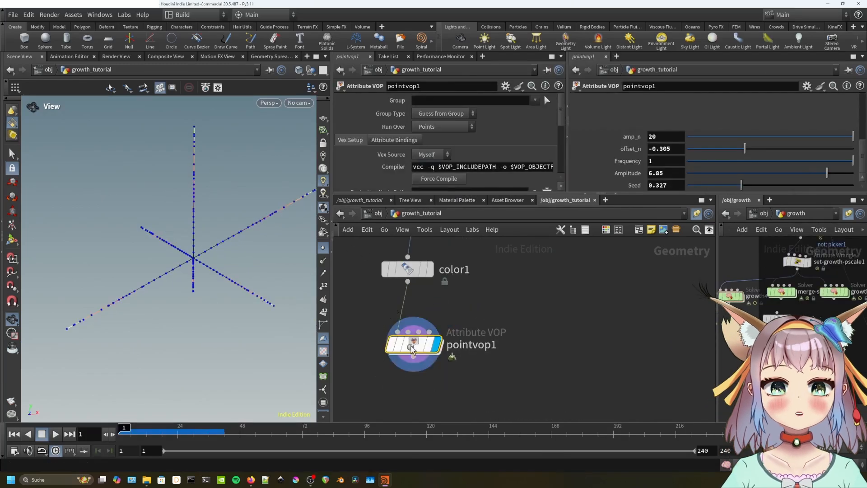
{"action": "double_click", "coordinate": [411, 348]}
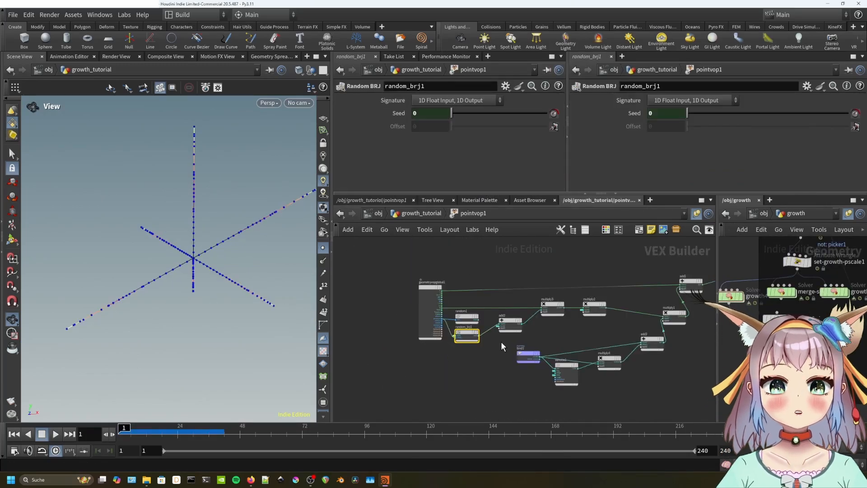
Rename add2 to add_offset, multiply3 to scale_normal, and multiply2 to amp_control.
{"action": "scroll", "coordinate": [500, 341], "scroll_direction": "up", "scroll_amount": 3}
{"action": "middle_click_drag", "start_coordinate": [503, 339], "coordinate": [490, 373]}
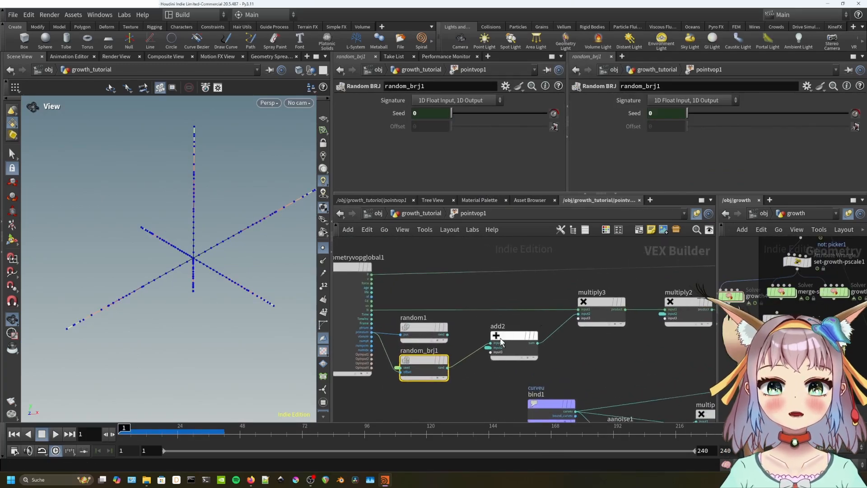
{"action": "mouse_move", "coordinate": [504, 331]}
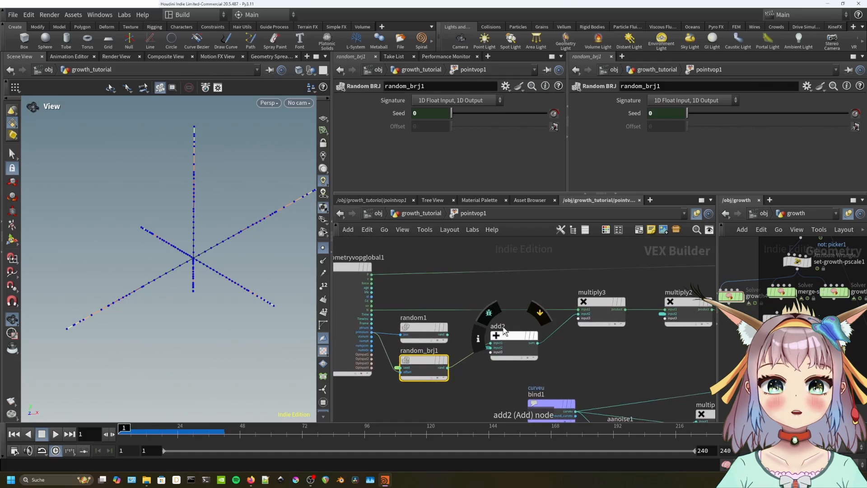
{"action": "double_click", "coordinate": [501, 327]}
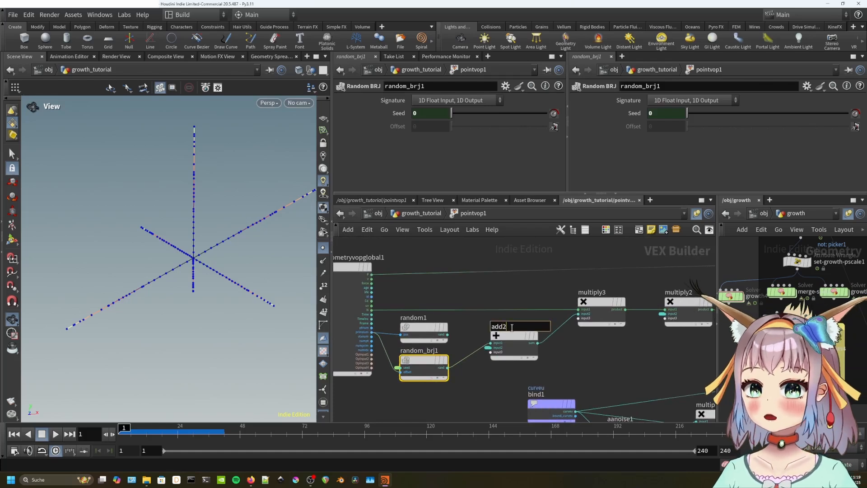
{"action": "type", "text": "_offset"}
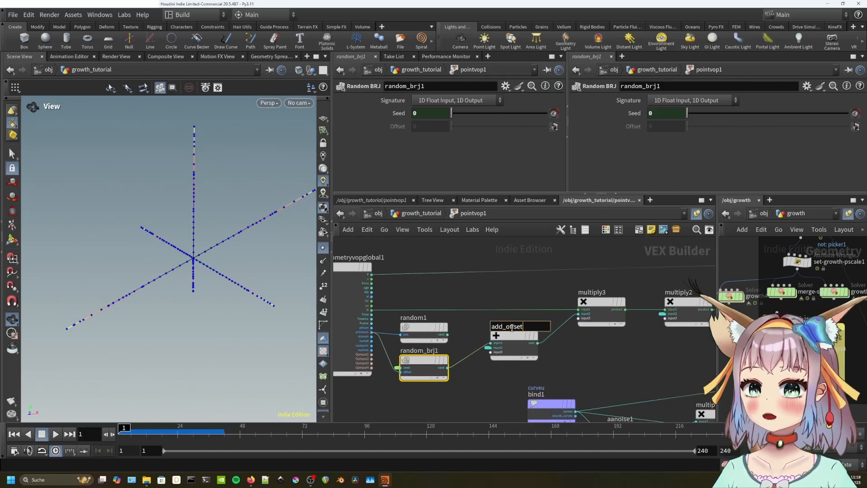
{"action": "key", "text": "Return"}
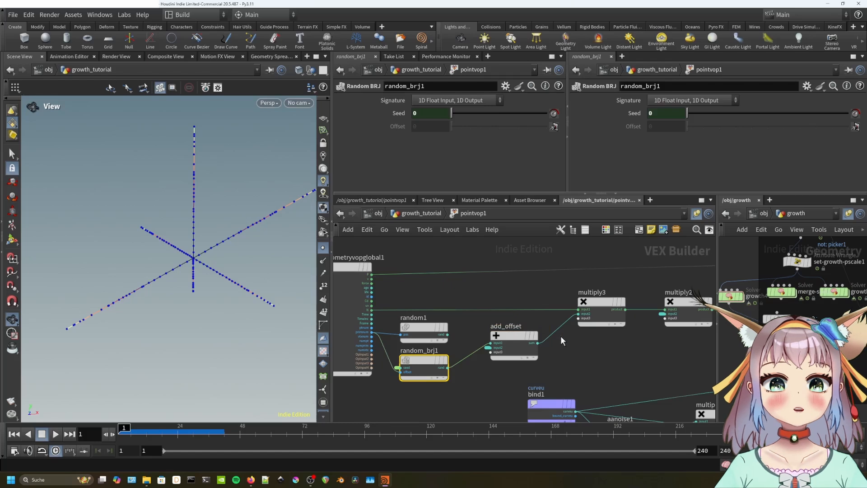
{"action": "double_click", "coordinate": [578, 302]}
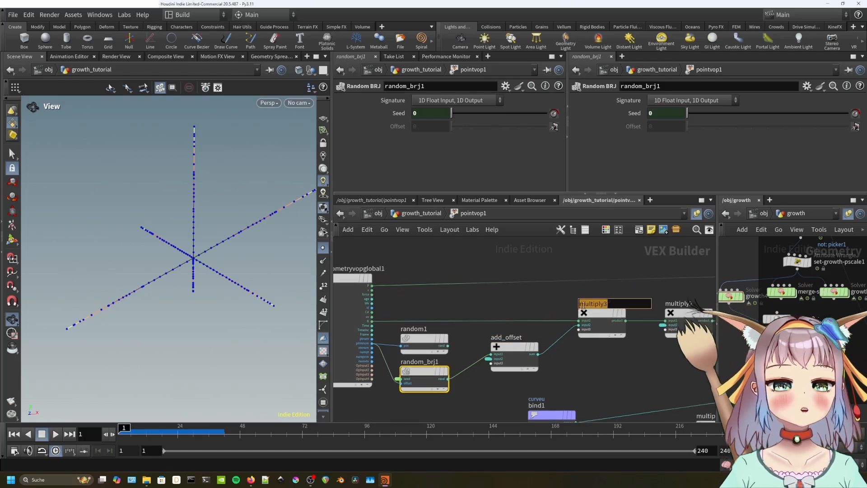
{"action": "type", "text": "scale_n"}
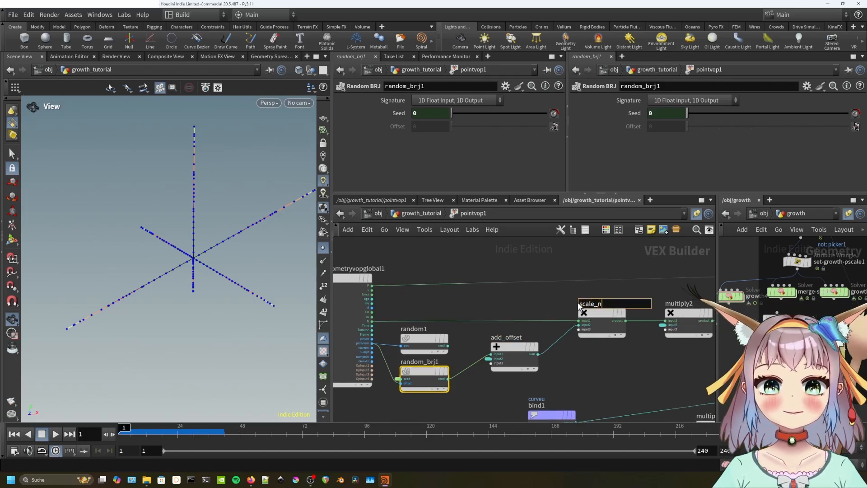
{"action": "type", "text": "ormal"}
{"action": "key", "text": "Return"}
{"action": "double_click", "coordinate": [678, 304]}
{"action": "type", "text": "amp_control"}
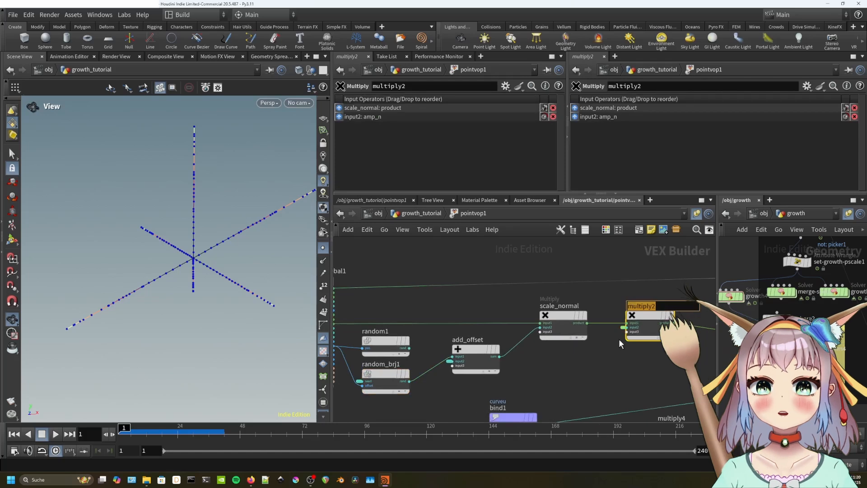
{"action": "key", "text": "Return"}
Rename multiply4, add3, multiply1 and add1 to falloff_curveu, scale_curveu, normal_scale_curveu and addtoposition.
{"action": "middle_click_drag", "start_coordinate": [681, 417], "coordinate": [592, 350]}
{"action": "double_click", "coordinate": [589, 355]}
{"action": "type", "text": "falloff_curveu"}
{"action": "key", "text": "Return"}
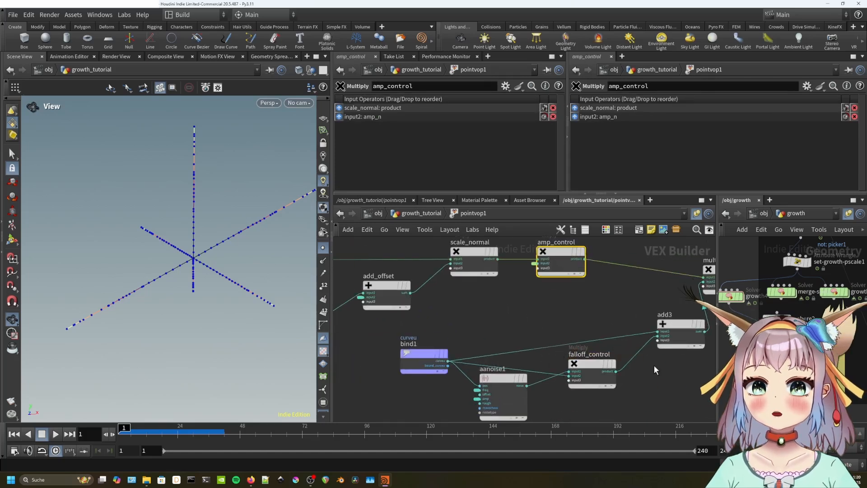
{"action": "middle_click_drag", "start_coordinate": [654, 365], "coordinate": [564, 376]}
{"action": "double_click", "coordinate": [619, 330]}
{"action": "type", "text": "scale_curveu"}
{"action": "key", "text": "Return"}
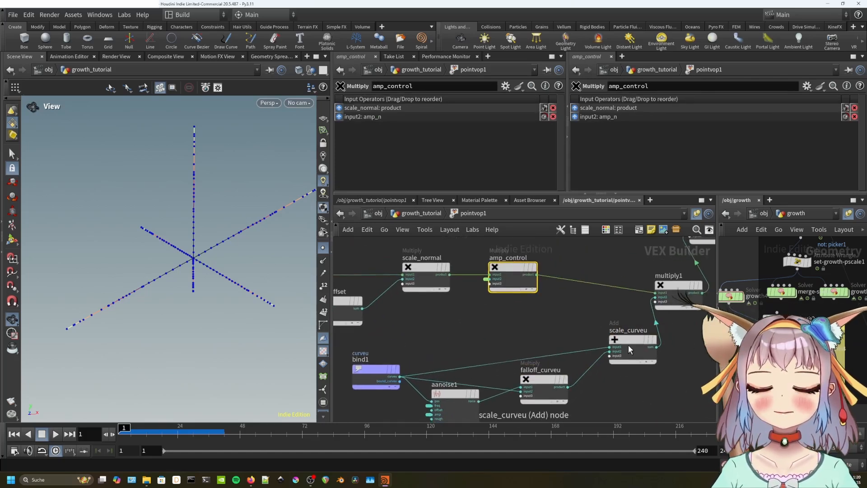
{"action": "middle_click_drag", "start_coordinate": [628, 345], "coordinate": [553, 396]}
{"action": "double_click", "coordinate": [595, 327]}
{"action": "type", "text": "normal_scale_curveu"}
{"action": "key", "text": "Return"}
{"action": "scroll", "coordinate": [558, 332], "scroll_direction": "down", "scroll_amount": 5}
{"action": "left_click_drag", "start_coordinate": [525, 349], "coordinate": [565, 352]}
{"action": "double_click", "coordinate": [552, 338]}
{"action": "type", "text": "addtoposition"}
{"action": "key", "text": "Return"}
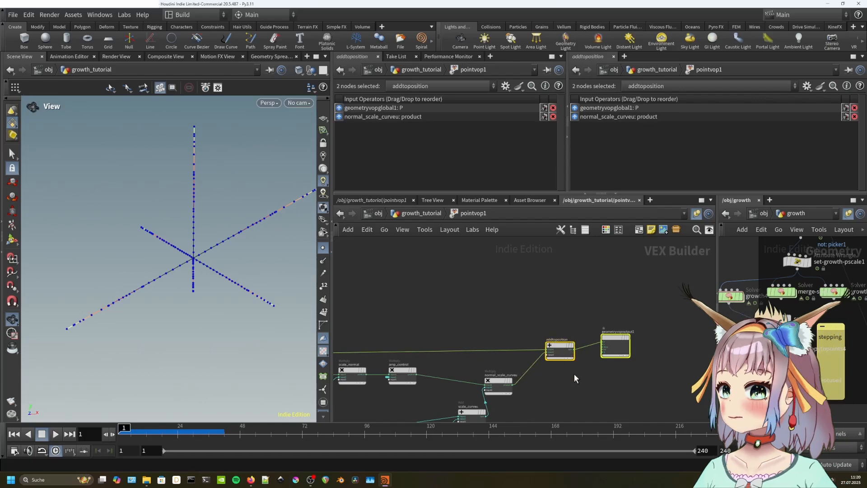
{"action": "scroll", "coordinate": [574, 377], "scroll_direction": "up", "scroll_amount": 2}
Return from pointvop1 to the growth_tutorial level and reframe the view around pointvop1.
{"action": "key", "text": "u"}
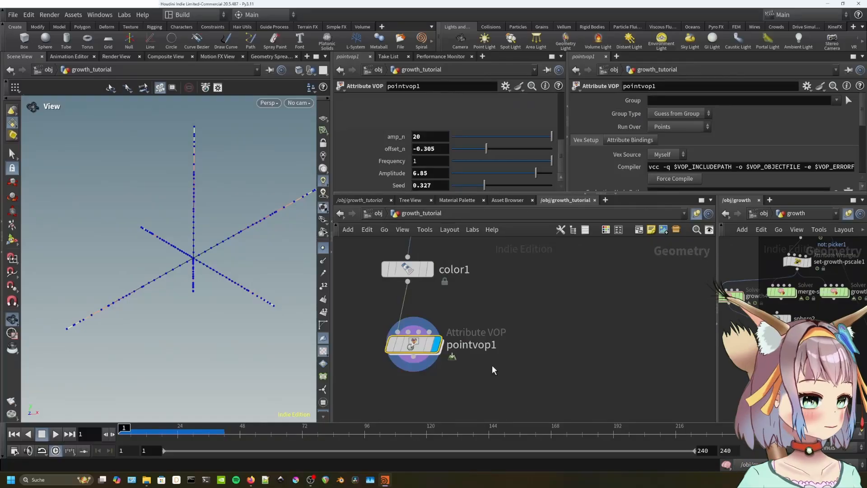
{"action": "mouse_move", "coordinate": [411, 345]}
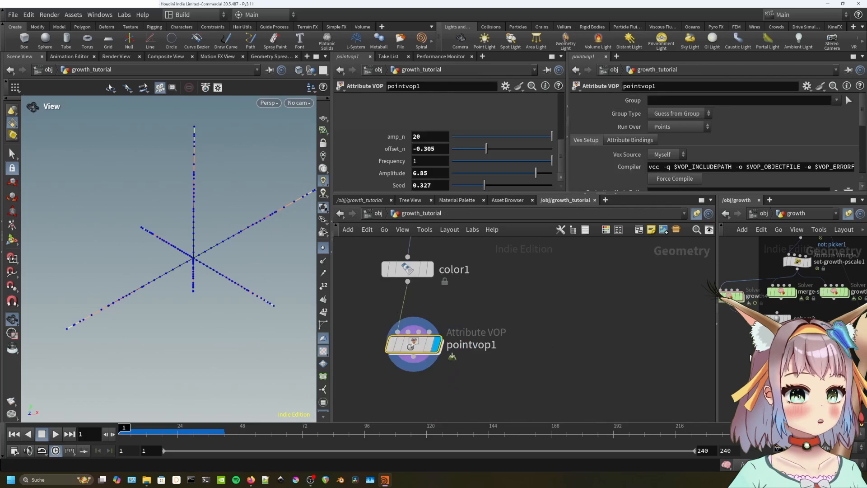
{"action": "scroll", "coordinate": [750, 358], "scroll_direction": "down", "scroll_amount": 4}
{"action": "middle_click_drag", "start_coordinate": [750, 358], "coordinate": [747, 370]}
{"action": "double_click", "coordinate": [416, 350]}
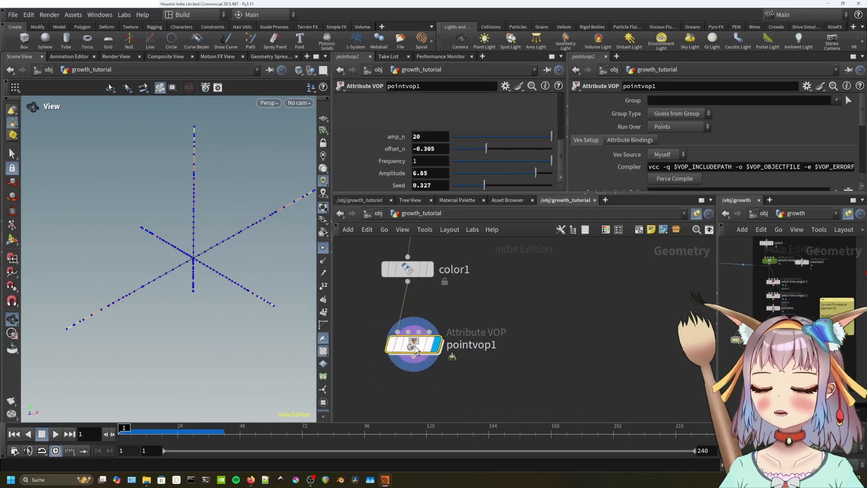
Place a Null beside pointvop1 and add a float parameter named timer.
{"action": "key", "text": "Tab"}
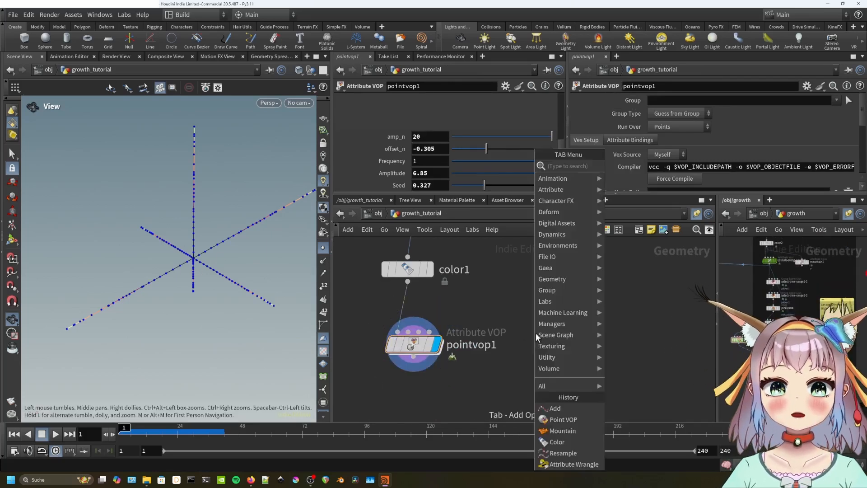
{"action": "type", "text": "null"}
{"action": "key", "text": "Return"}
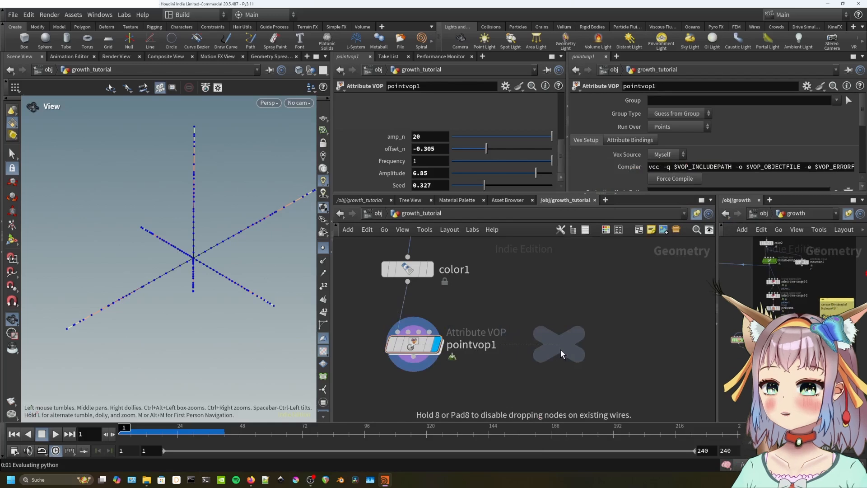
{"action": "left_click", "coordinate": [560, 349]}
{"action": "left_click", "coordinate": [505, 86]}
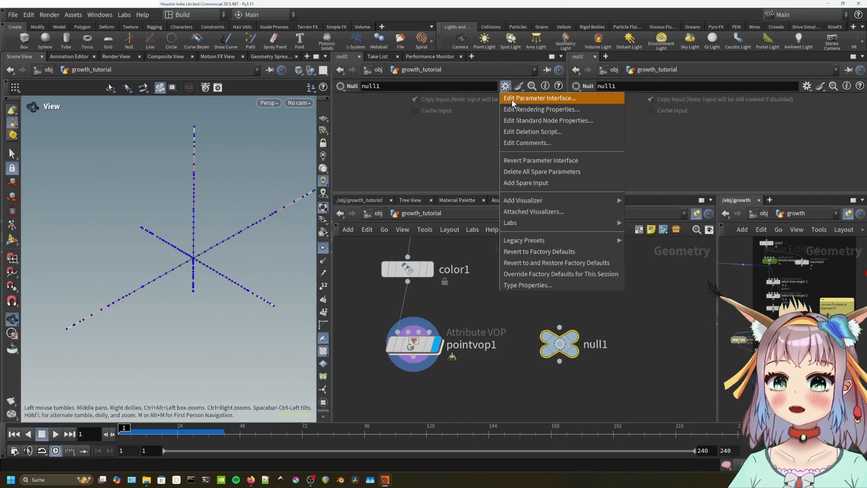
{"action": "left_click", "coordinate": [513, 98]}
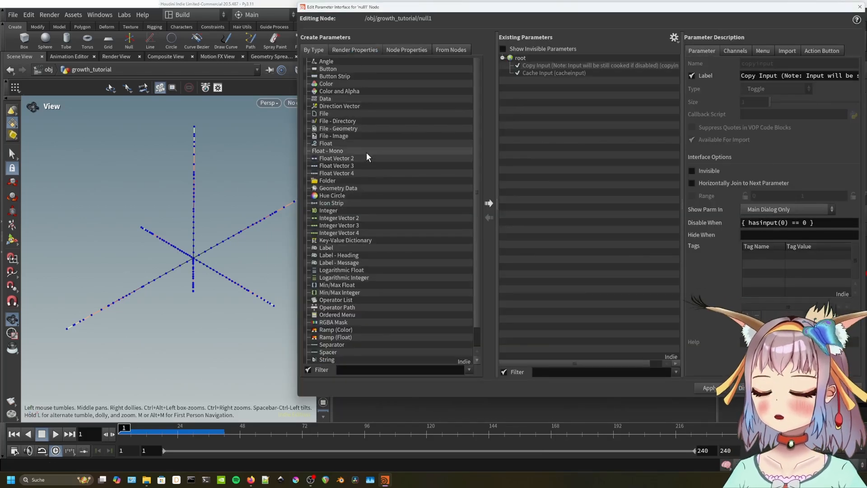
{"action": "left_click_drag", "start_coordinate": [352, 145], "coordinate": [605, 123]}
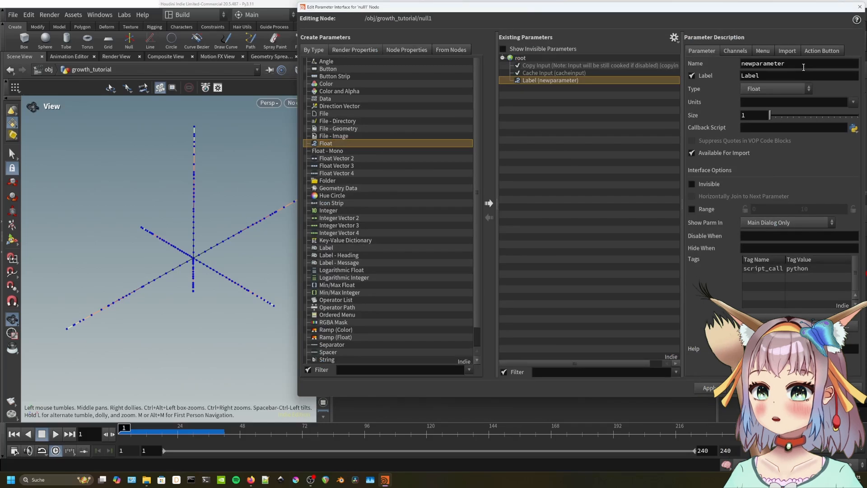
{"action": "type", "text": "timer"}
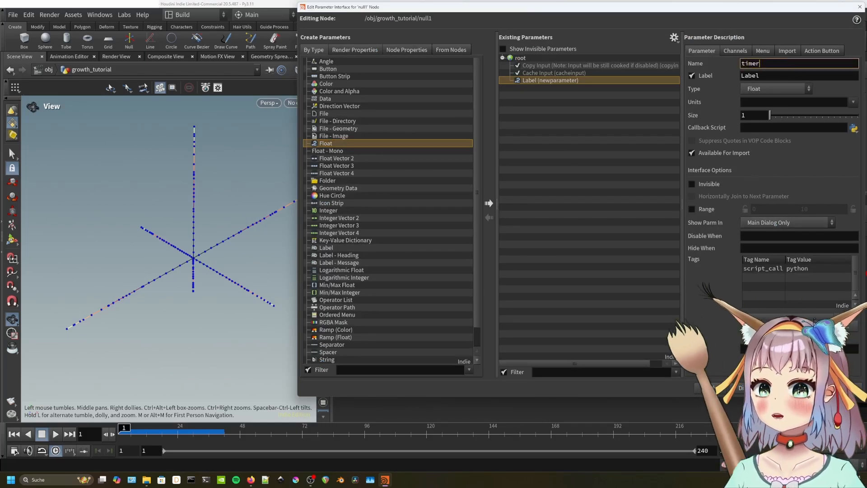
{"action": "left_click", "coordinate": [798, 388]}
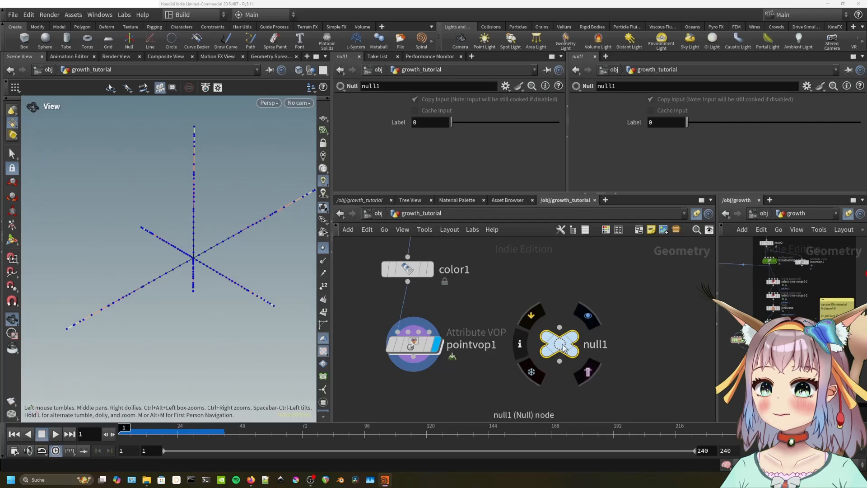
Rename the Null node to timer and label its float parameter timer.
{"action": "left_click", "coordinate": [593, 344]}
{"action": "type", "text": "timer"}
{"action": "key", "text": "Return"}
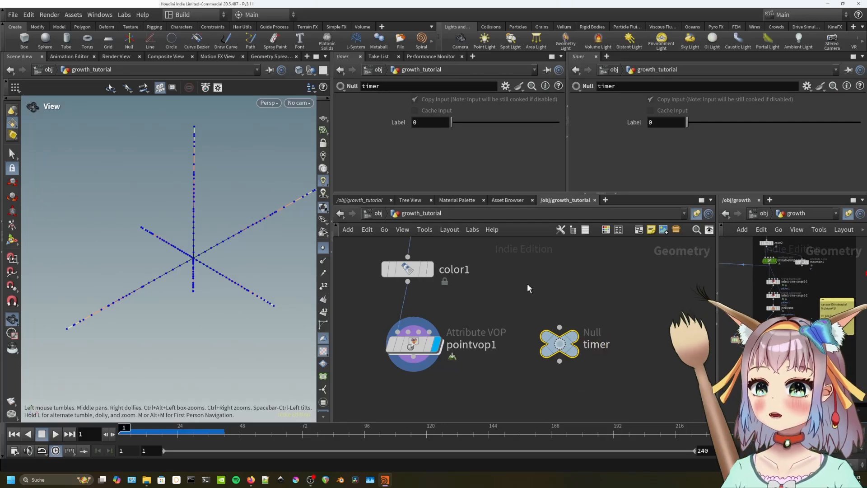
{"action": "left_click", "coordinate": [505, 86]}
{"action": "left_click", "coordinate": [524, 96]}
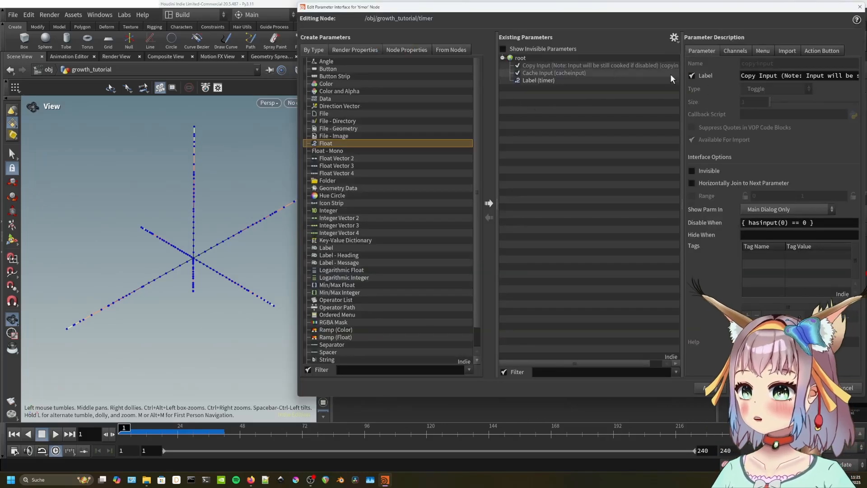
{"action": "left_click", "coordinate": [586, 81]}
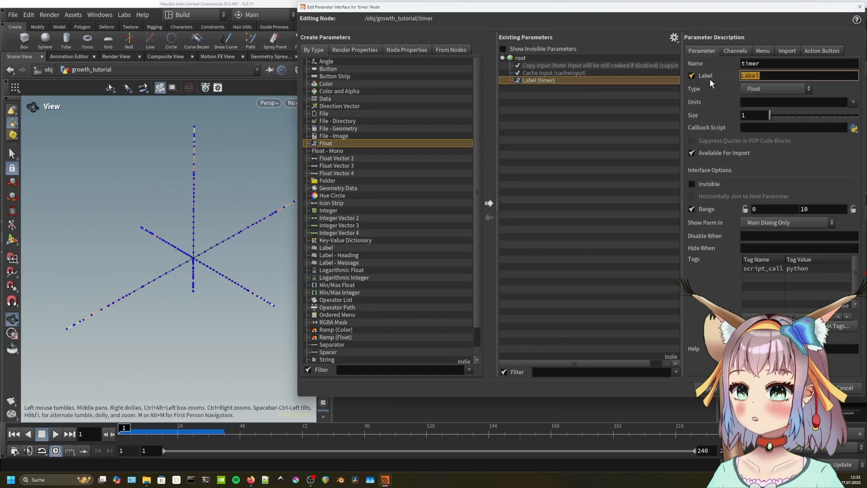
{"action": "type", "text": "timer"}
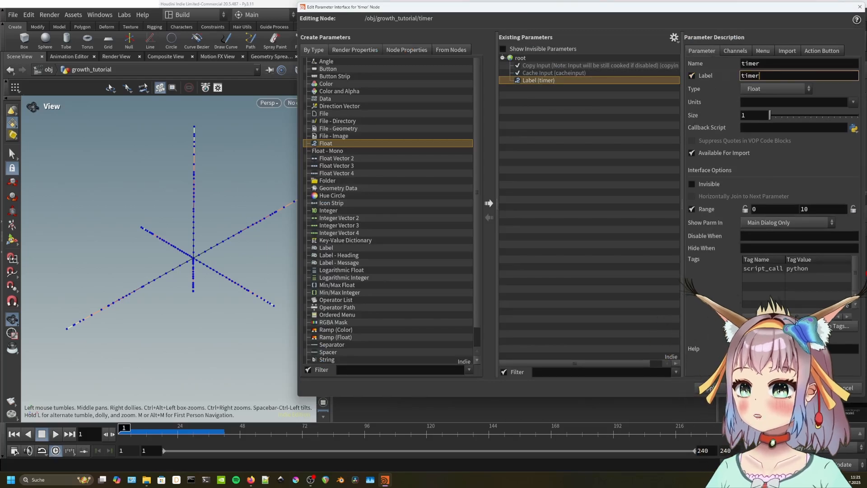
{"action": "left_click", "coordinate": [802, 388]}
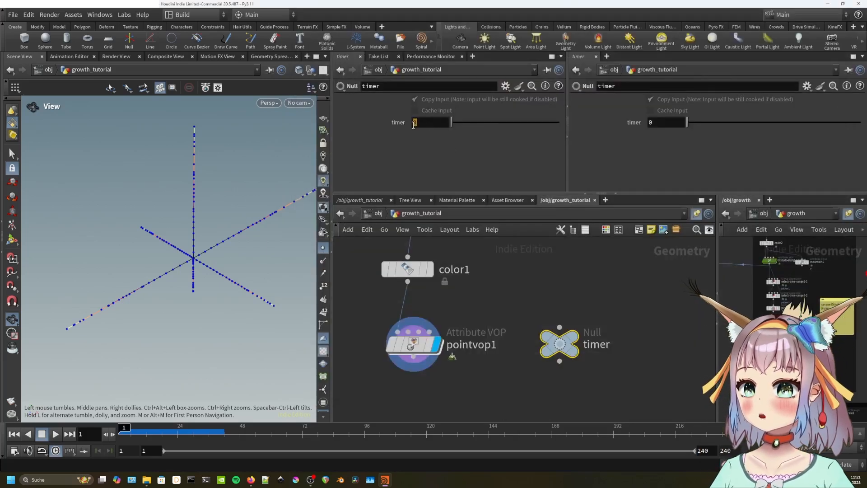
Drive the timer parameter with the $FF expression.
{"action": "type", "text": "$FF"}
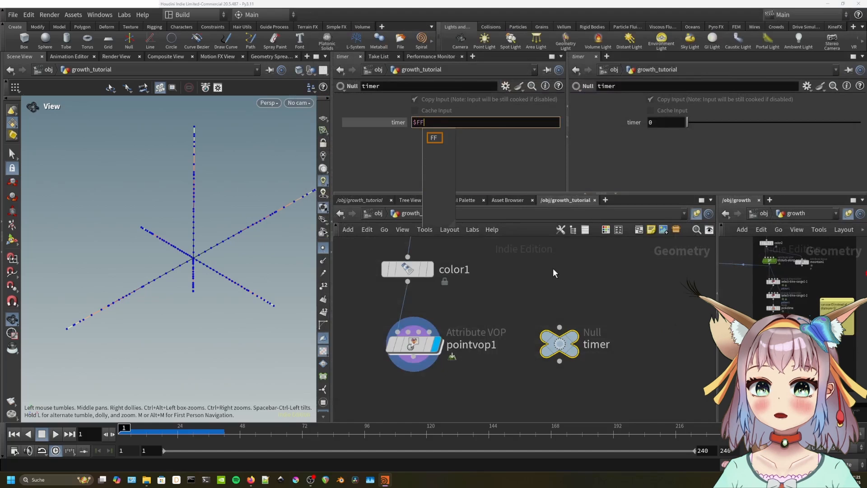
{"action": "type", "text": "*"}
{"action": "key", "text": "BackSpace"}
{"action": "key", "text": "Return"}
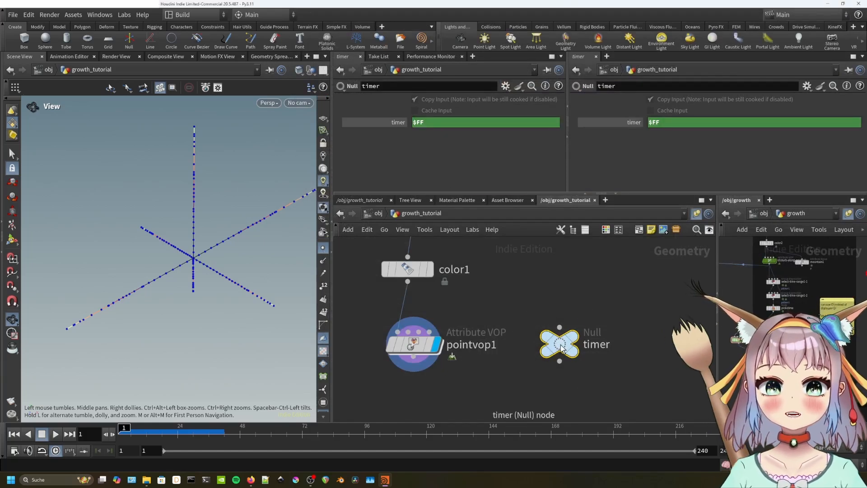
{"action": "mouse_move", "coordinate": [560, 345]}
{"action": "left_click_drag", "start_coordinate": [560, 345], "coordinate": [563, 339]}
{"action": "middle_click_drag", "start_coordinate": [512, 359], "coordinate": [524, 313]}
Add a Group Expression node below pointvop1 in the network.
{"action": "key", "text": "Tab"}
{"action": "type", "text": "GR"}
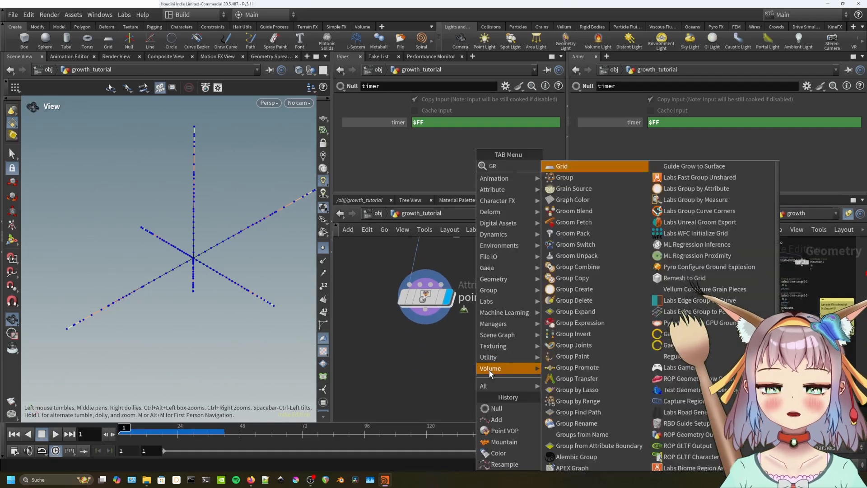
{"action": "type", "text": "OUP EXPR"}
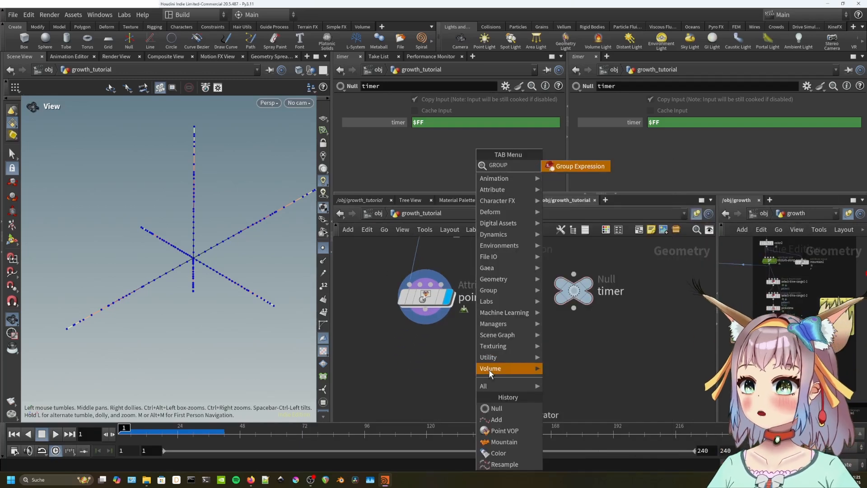
{"action": "key", "text": "Return"}
{"action": "left_click", "coordinate": [446, 361]}
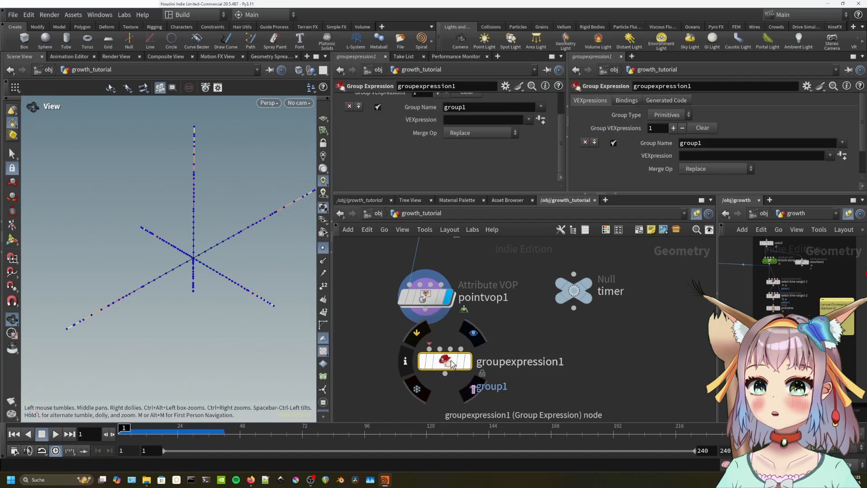
Hide viewport point markers, then wire groupexpression1 to pointvop1's output and display it.
{"action": "scroll", "coordinate": [182, 260], "scroll_direction": "up", "scroll_amount": 3}
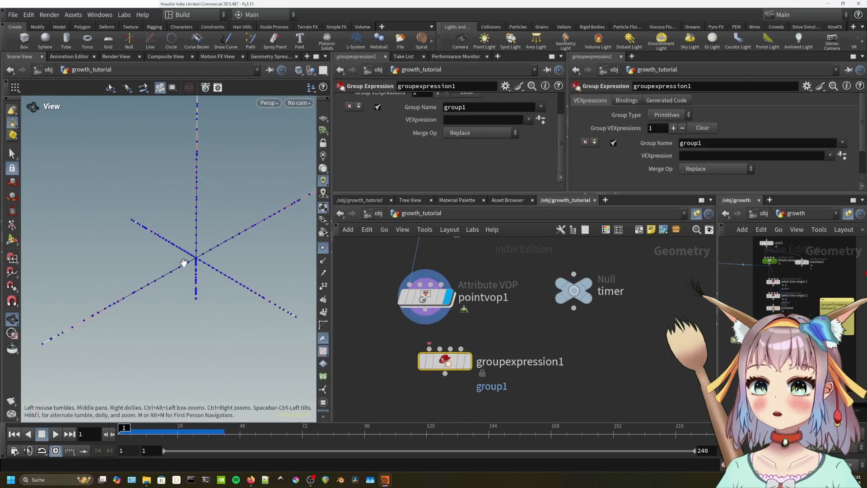
{"action": "left_click", "coordinate": [322, 253]}
{"action": "scroll", "coordinate": [224, 284], "scroll_direction": "down", "scroll_amount": 3}
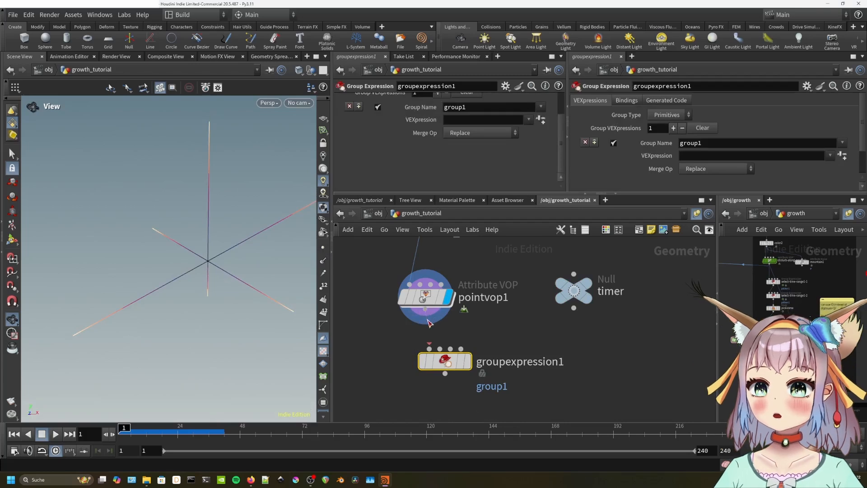
{"action": "left_click_drag", "start_coordinate": [473, 362], "coordinate": [467, 373]}
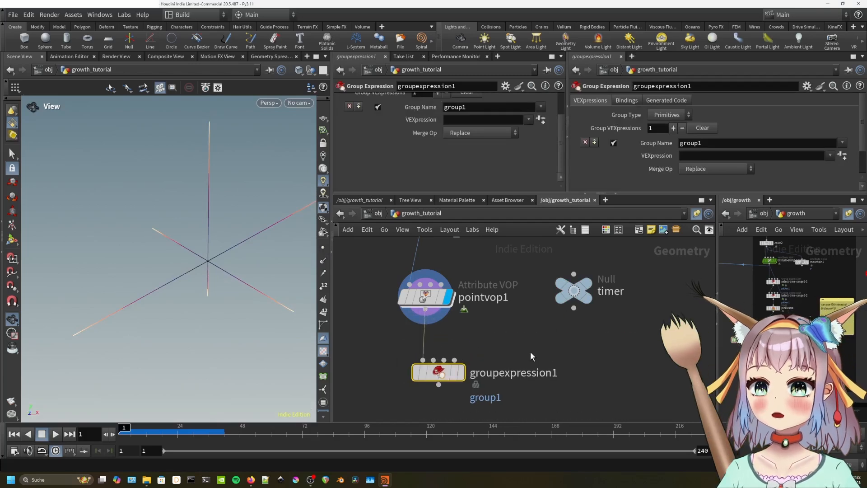
{"action": "left_click", "coordinate": [462, 374]}
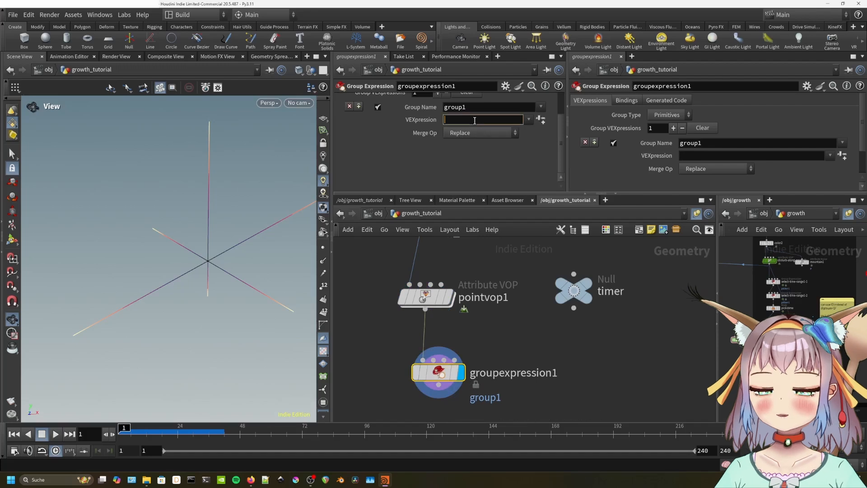
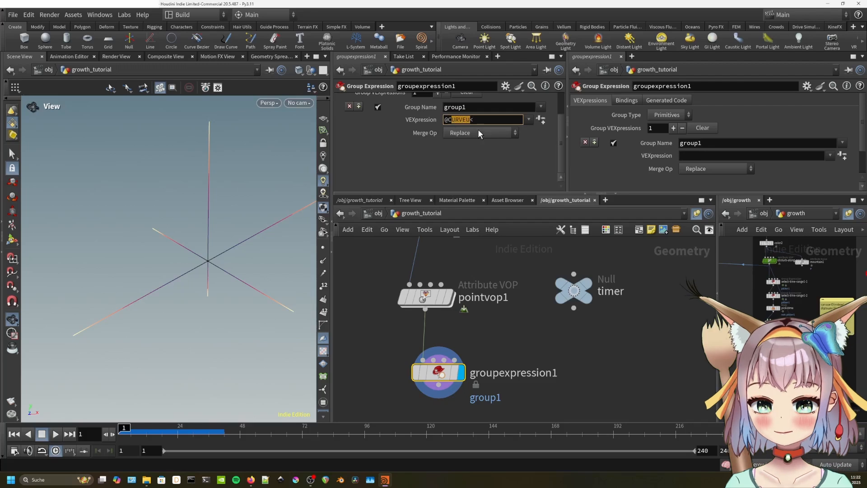
{"action": "type", "text": "@curveu<"}
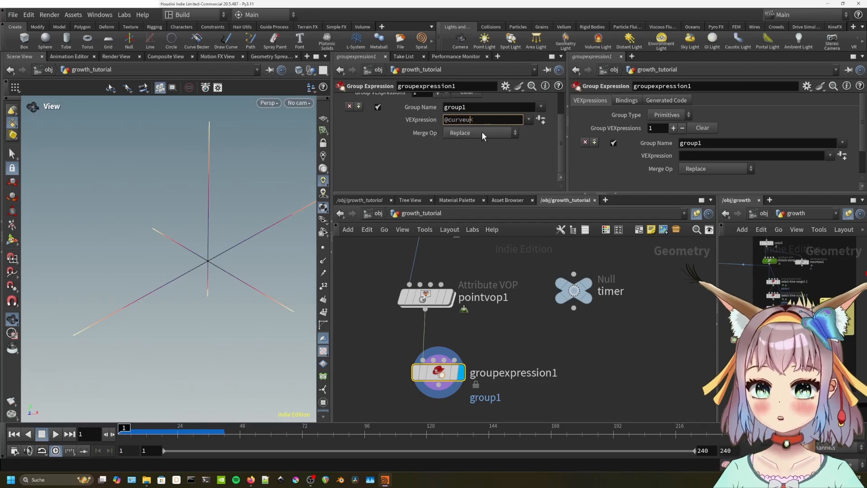
{"action": "left_click", "coordinate": [574, 290]}
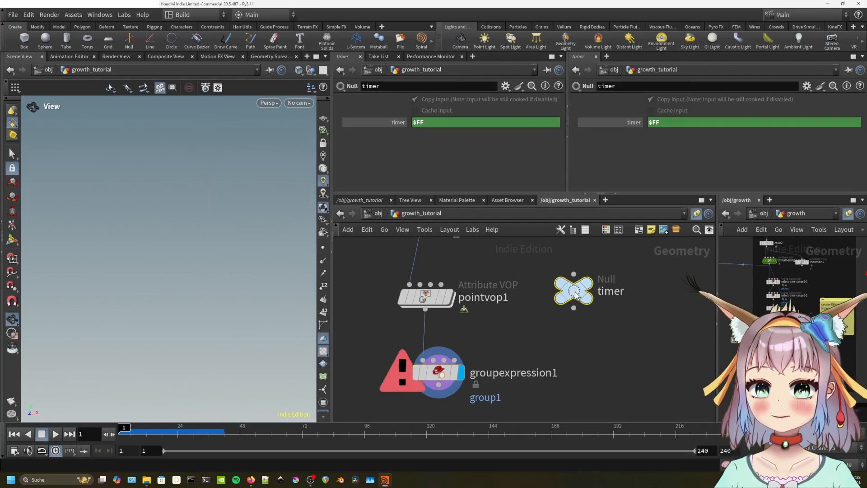
{"action": "right_click", "coordinate": [430, 125]}
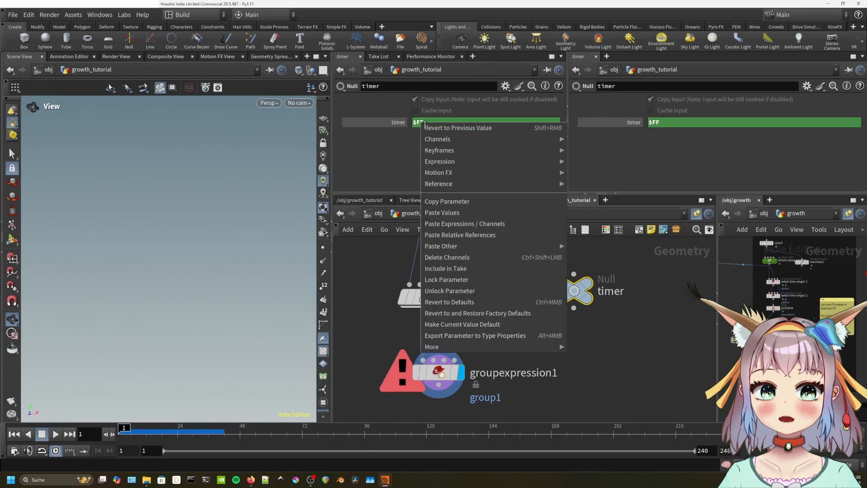
{"action": "left_click", "coordinate": [464, 198]}
{"action": "left_click", "coordinate": [440, 371]}
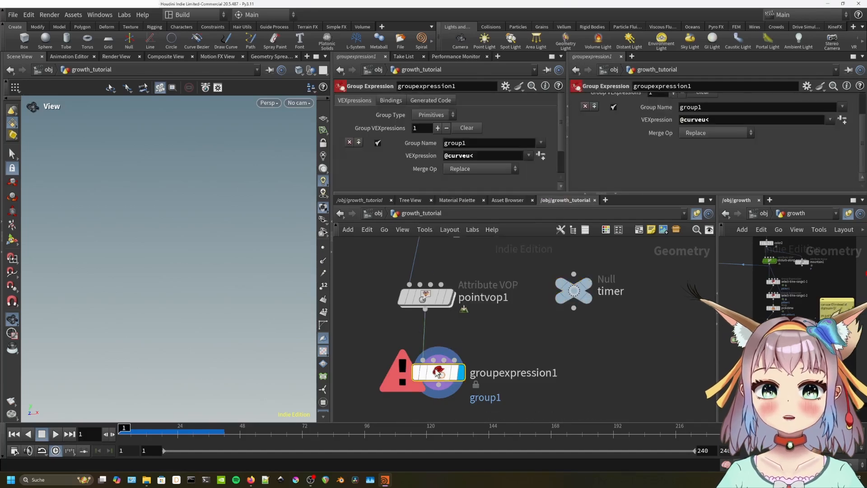
{"action": "right_click", "coordinate": [484, 156]}
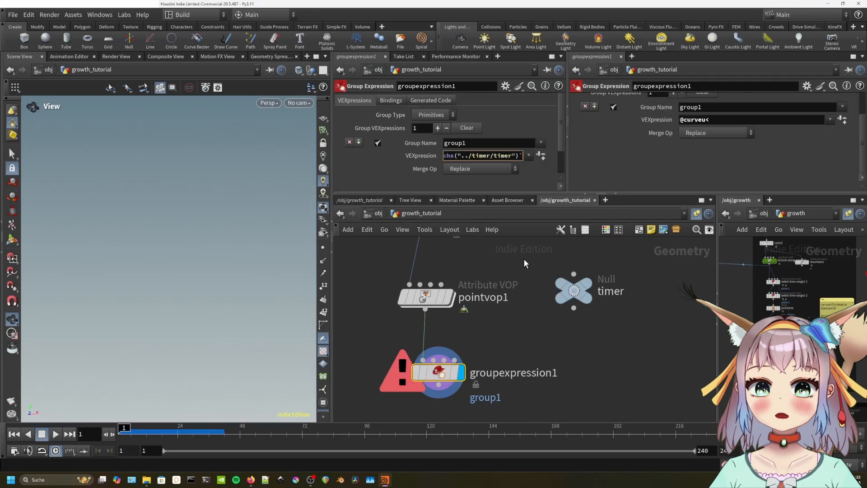
{"action": "key", "text": "Return"}
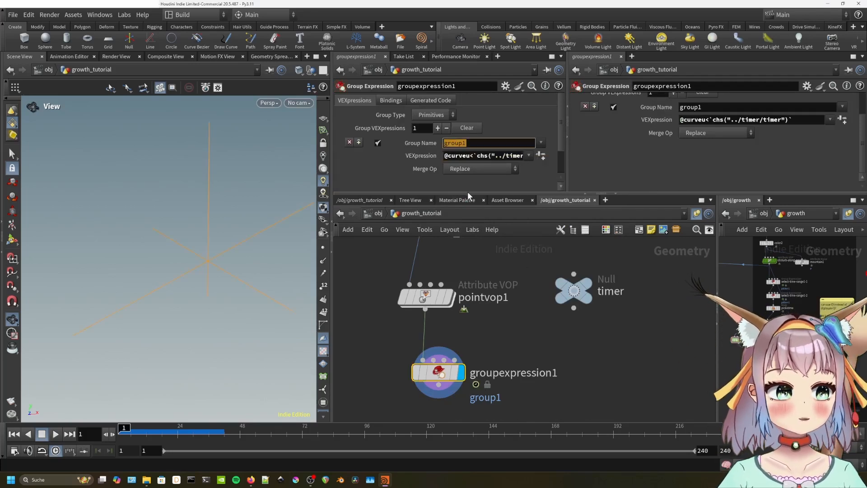
Name the group picktime, make it a Points group, and remove the -0.05 offset.
{"action": "type", "text": "picktim"}
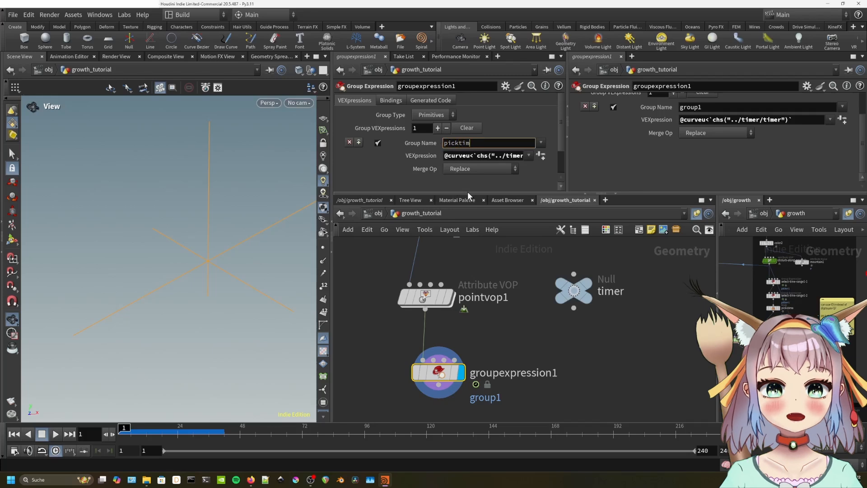
{"action": "type", "text": "e"}
{"action": "key", "text": "Return"}
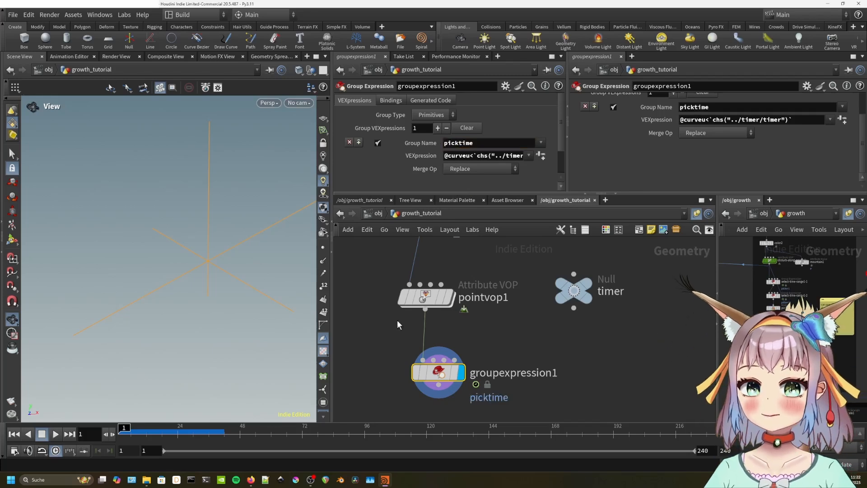
{"action": "left_click", "coordinate": [323, 247]}
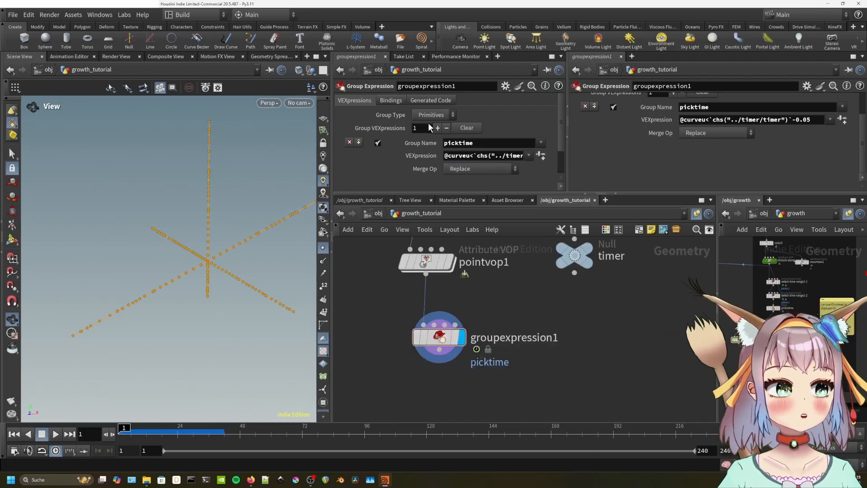
{"action": "left_click", "coordinate": [431, 115]}
{"action": "left_click", "coordinate": [432, 137]}
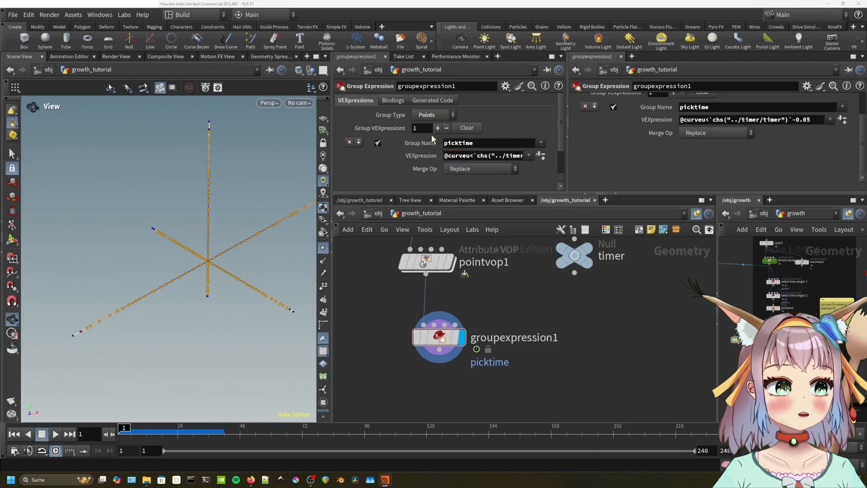
{"action": "left_click", "coordinate": [507, 156]}
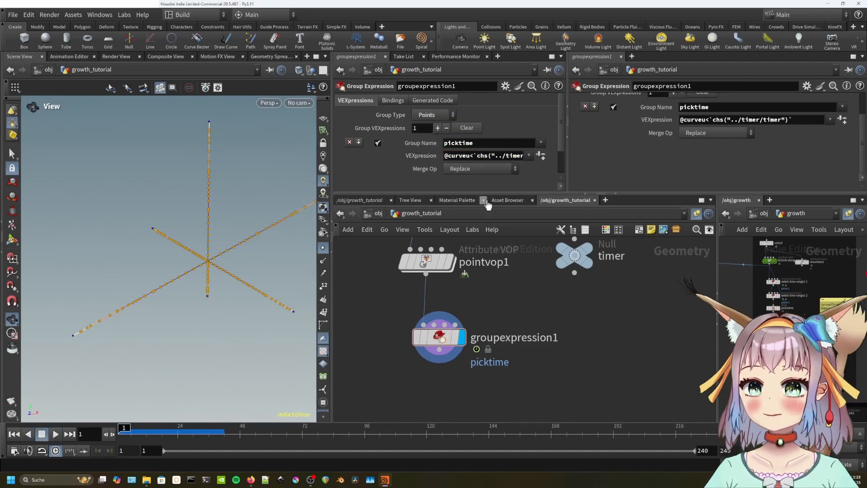
{"action": "left_click", "coordinate": [571, 257]}
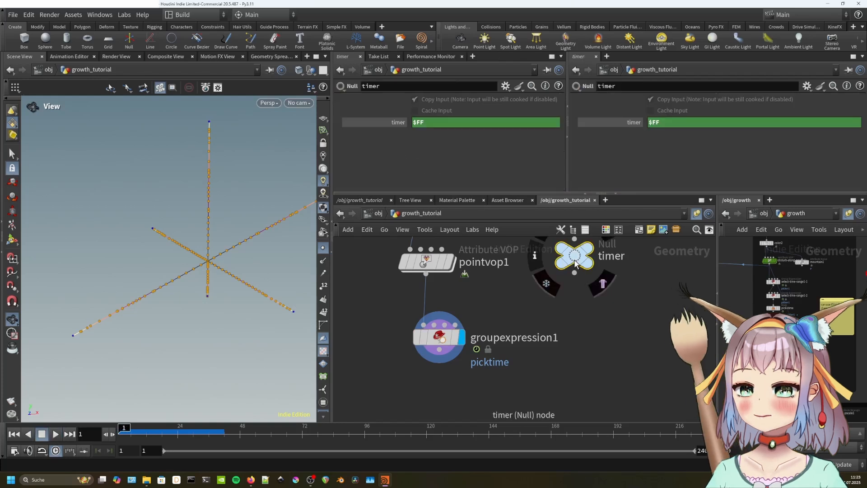
Change the timer value from $FF to $FF/20.
{"action": "left_click", "coordinate": [429, 127]}
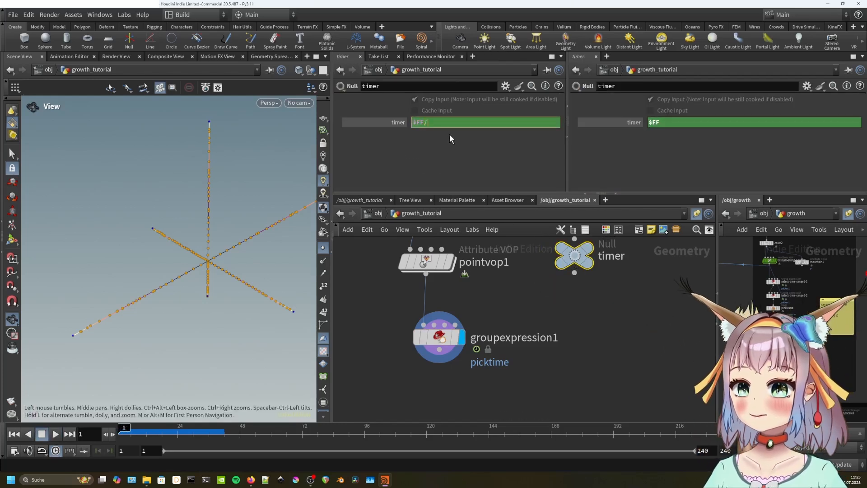
{"action": "type", "text": "/20"}
{"action": "key", "text": "Return"}
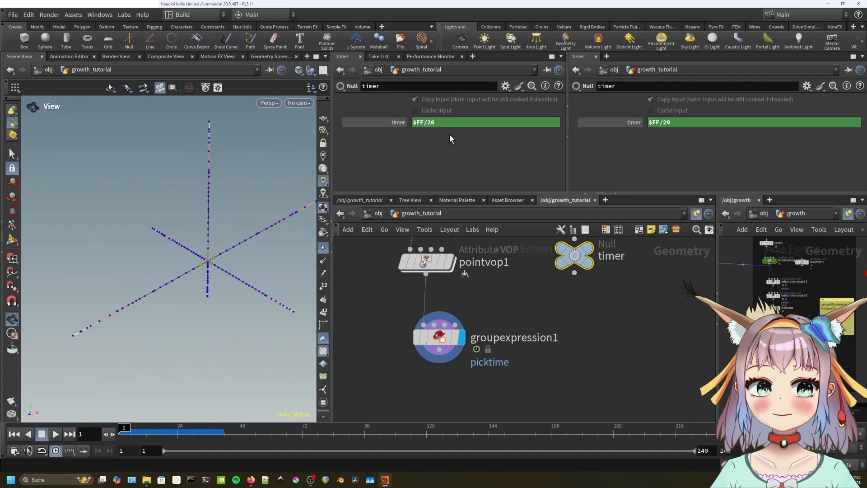
{"action": "middle_click_drag", "start_coordinate": [855, 280], "coordinate": [828, 285]}
{"action": "left_click", "coordinate": [842, 281]}
{"action": "left_click", "coordinate": [576, 257]}
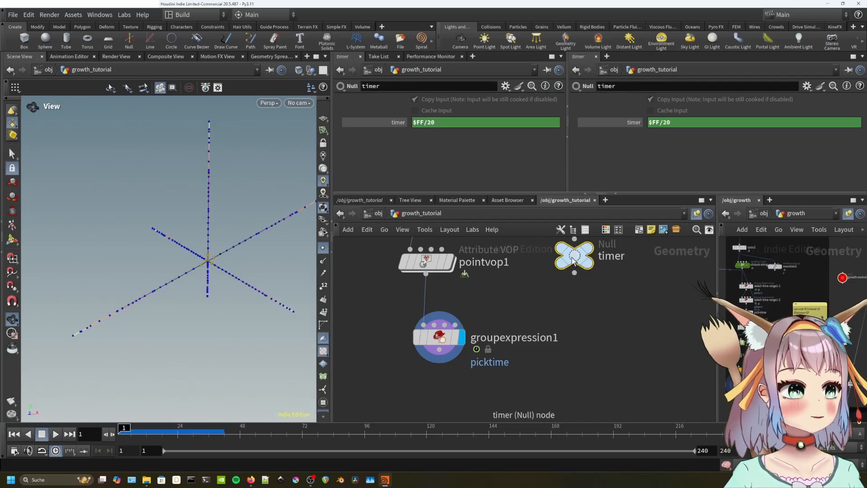
Play the growth forward and back to check picktime spreading, then copy groupexpression1.
{"action": "left_click", "coordinate": [446, 341]}
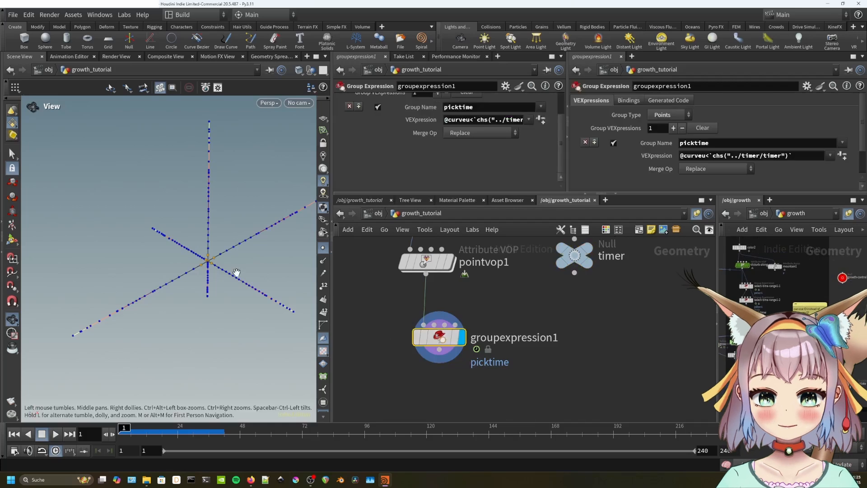
{"action": "left_click_drag", "start_coordinate": [206, 261], "coordinate": [207, 274]}
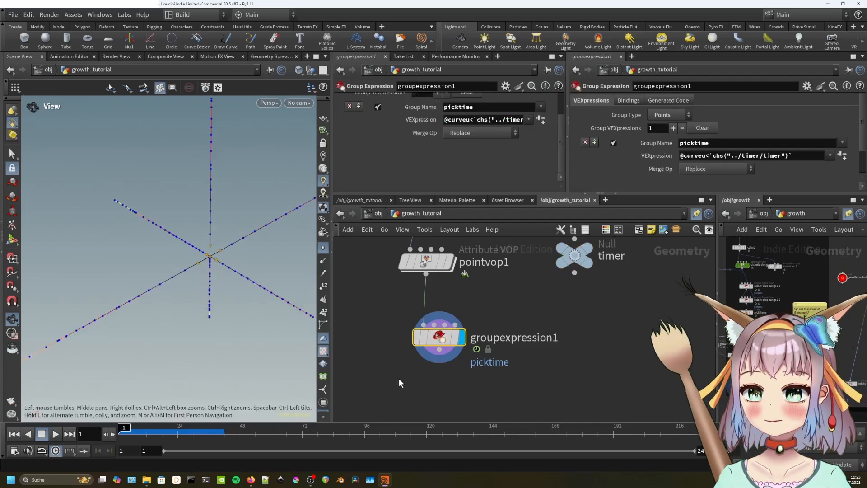
{"action": "key", "text": "Up"}
{"action": "key", "text": "Down"}
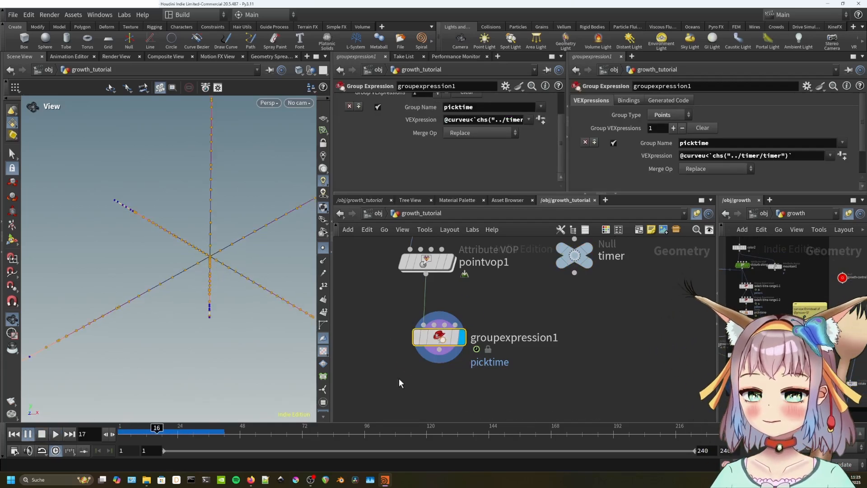
{"action": "key", "text": "Up"}
{"action": "key", "text": "Down"}
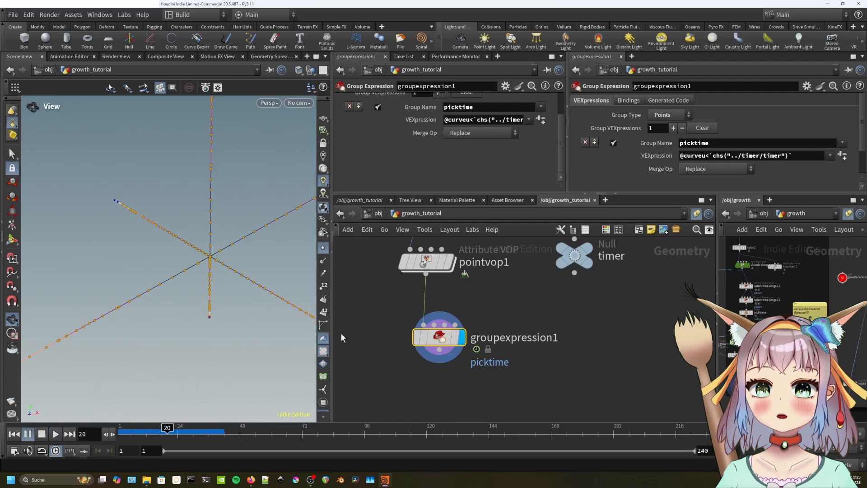
{"action": "scroll", "coordinate": [255, 279], "scroll_direction": "down", "scroll_amount": 3}
{"action": "key", "text": "Up"}
{"action": "key", "text": "Down"}
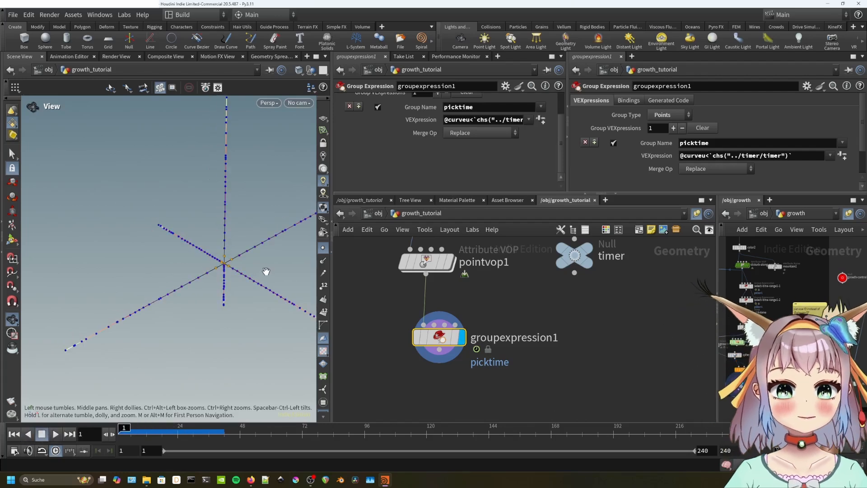
{"action": "left_click_drag", "start_coordinate": [266, 270], "coordinate": [255, 309]}
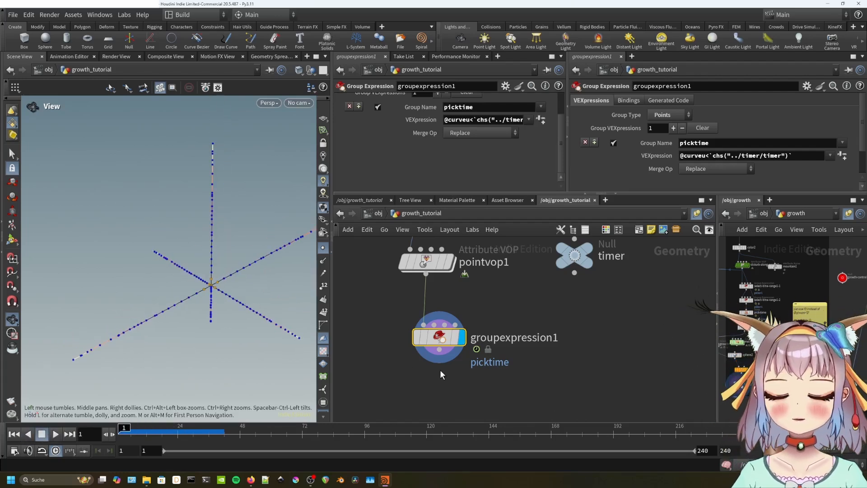
{"action": "key", "text": "ctrl+c"}
Paste the copy as groupexpression2 and wire it below groupexpression1.
{"action": "middle_click_drag", "start_coordinate": [467, 383], "coordinate": [509, 340]}
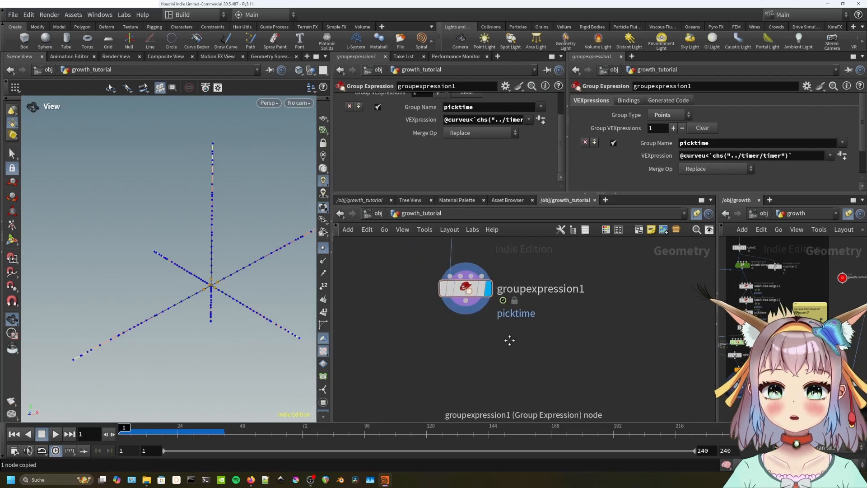
{"action": "key", "text": "ctrl+v"}
{"action": "left_click_drag", "start_coordinate": [466, 299], "coordinate": [465, 368]}
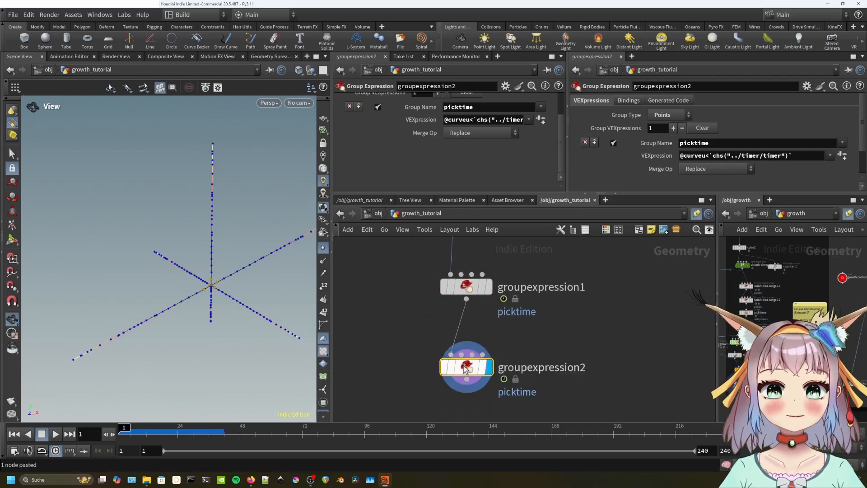
{"action": "left_click", "coordinate": [474, 120]}
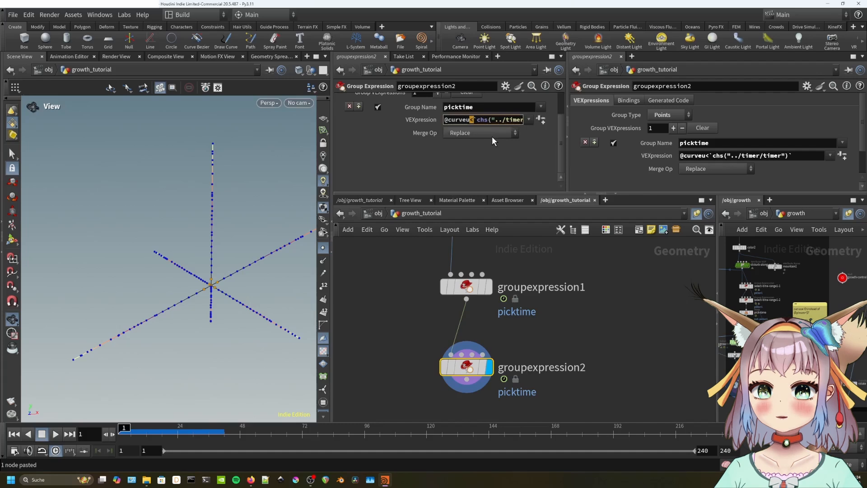
{"action": "type", "text": ">"}
{"action": "left_click_drag", "start_coordinate": [502, 121], "coordinate": [527, 119]}
{"action": "left_click", "coordinate": [474, 121]}
{"action": "type", "text": "="}
{"action": "left_click", "coordinate": [503, 123]}
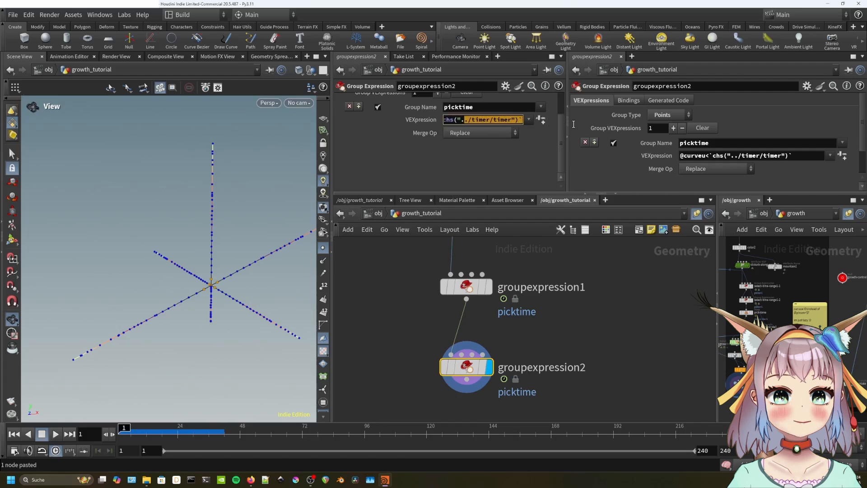
{"action": "left_click", "coordinate": [523, 121]}
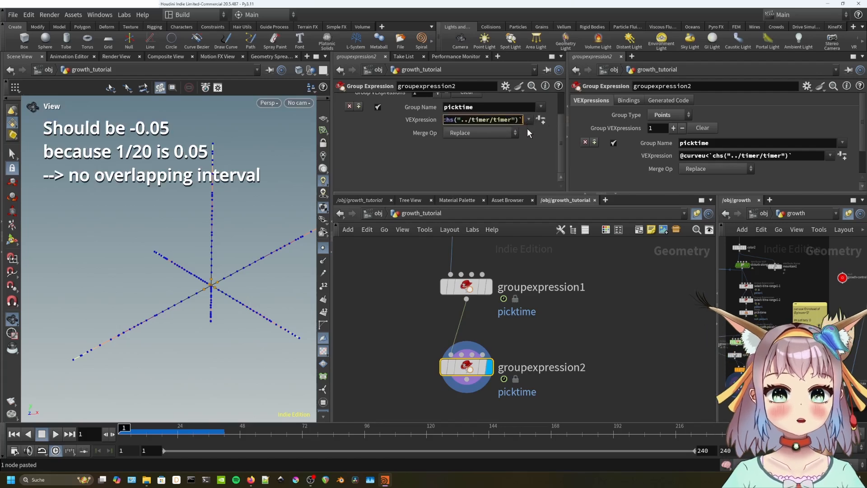
{"action": "type", "text": "+0.0"}
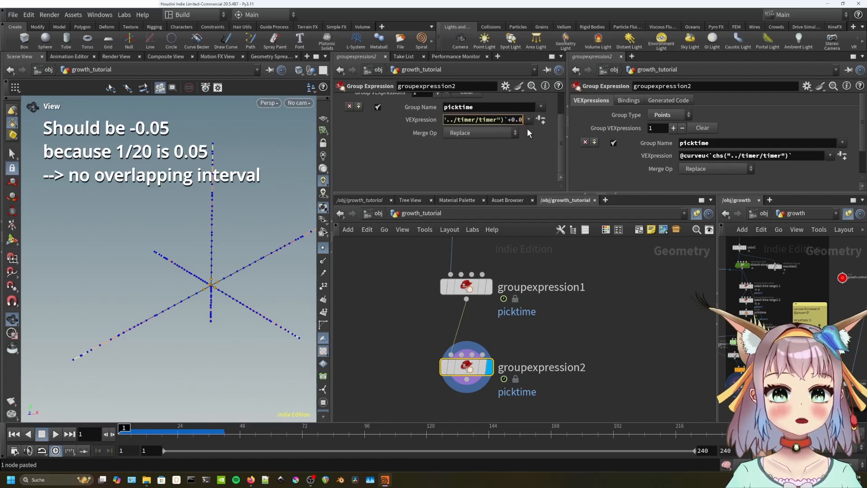
{"action": "type", "text": "5"}
{"action": "key", "text": "Return"}
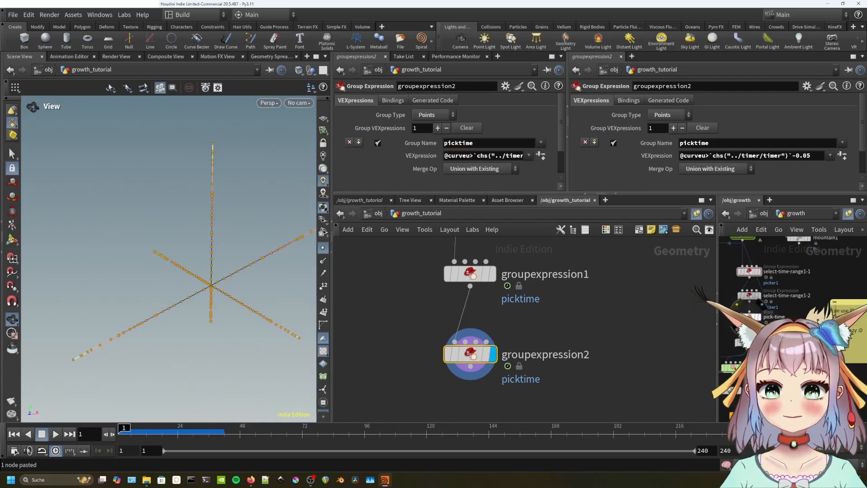
Set Merge Op to Intersect with Existing and compare both nodes during playback.
{"action": "left_click", "coordinate": [748, 295]}
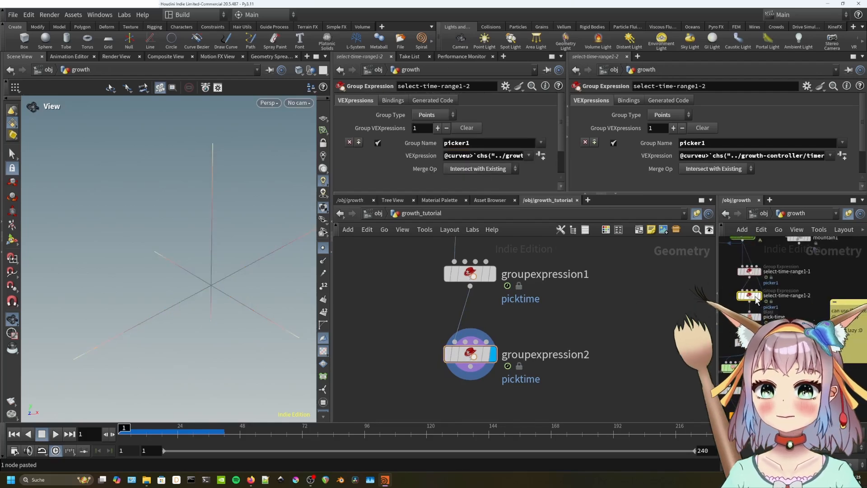
{"action": "left_click", "coordinate": [473, 356]}
{"action": "left_click", "coordinate": [494, 171]}
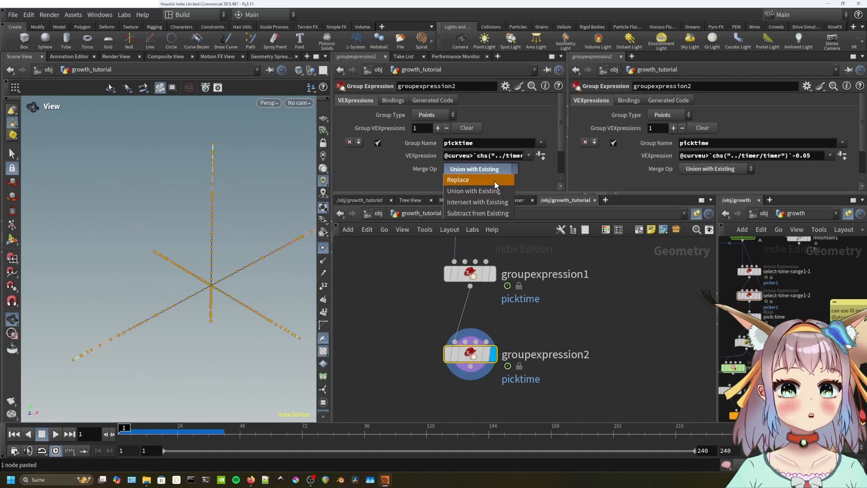
{"action": "left_click", "coordinate": [492, 200]}
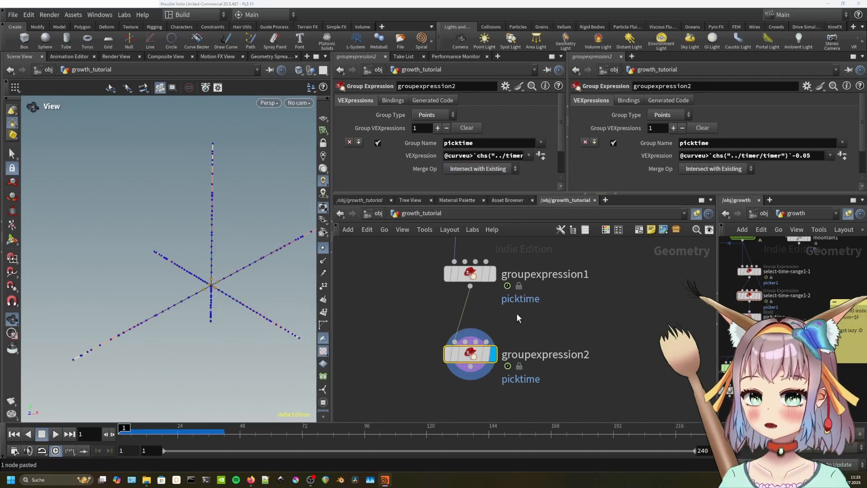
{"action": "key", "text": "Up"}
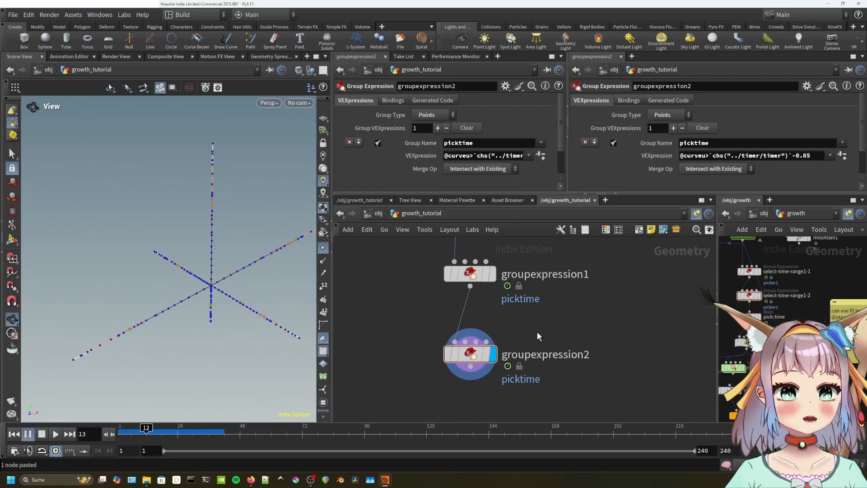
{"action": "left_click", "coordinate": [493, 276]}
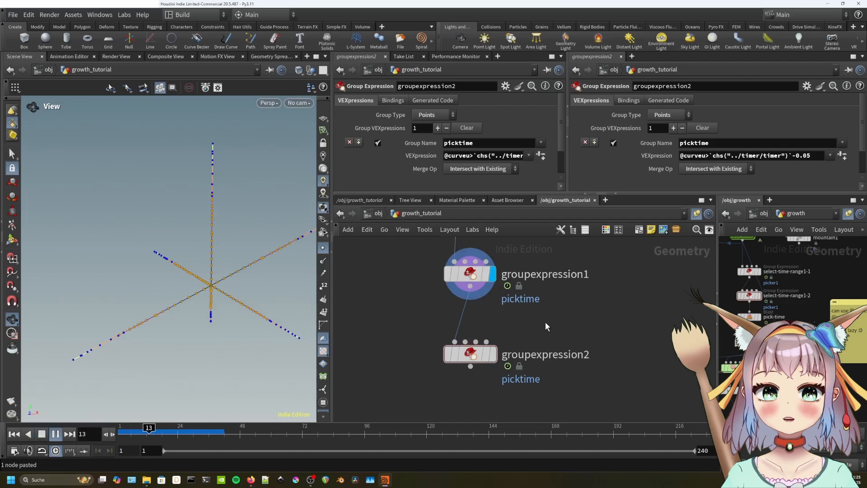
{"action": "left_click", "coordinate": [493, 354]}
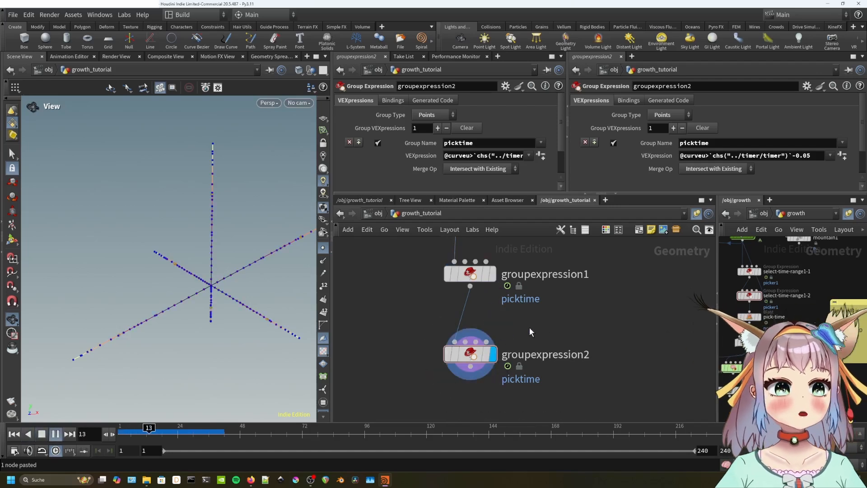
{"action": "key", "text": "Down"}
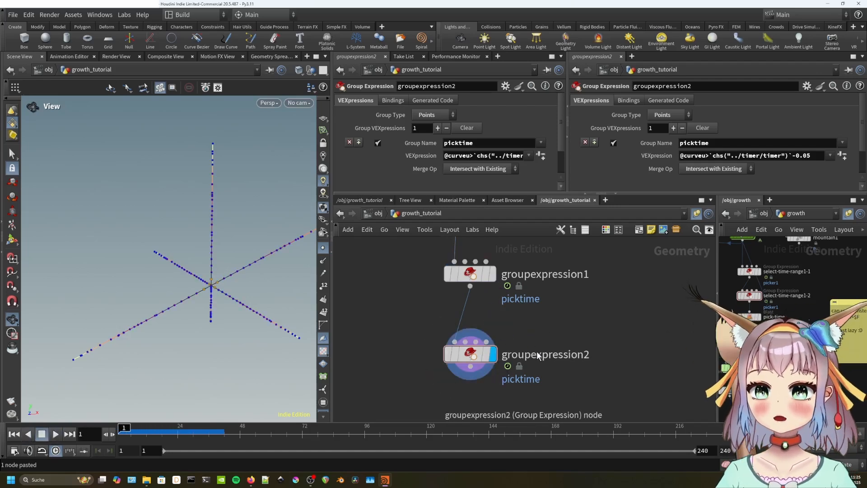
{"action": "middle_click_drag", "start_coordinate": [558, 341], "coordinate": [562, 303]}
Add solver1 below groupexpression2 and go inside it.
{"action": "key", "text": "Tab"}
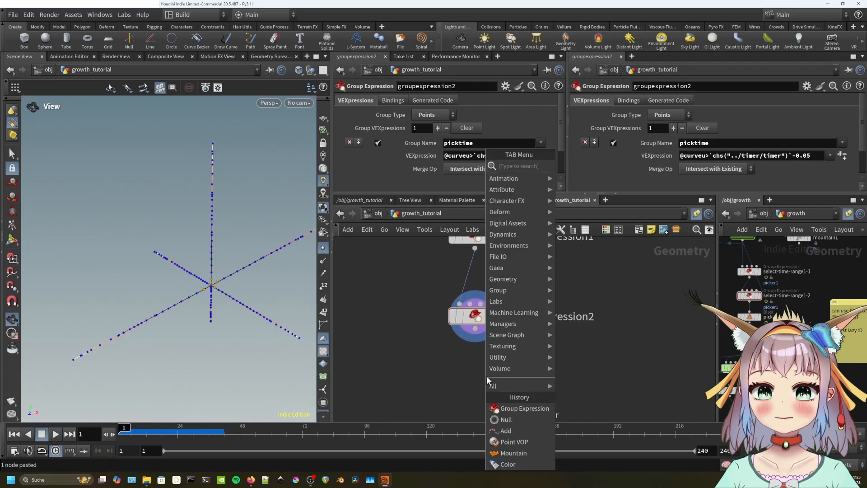
{"action": "type", "text": "solver"}
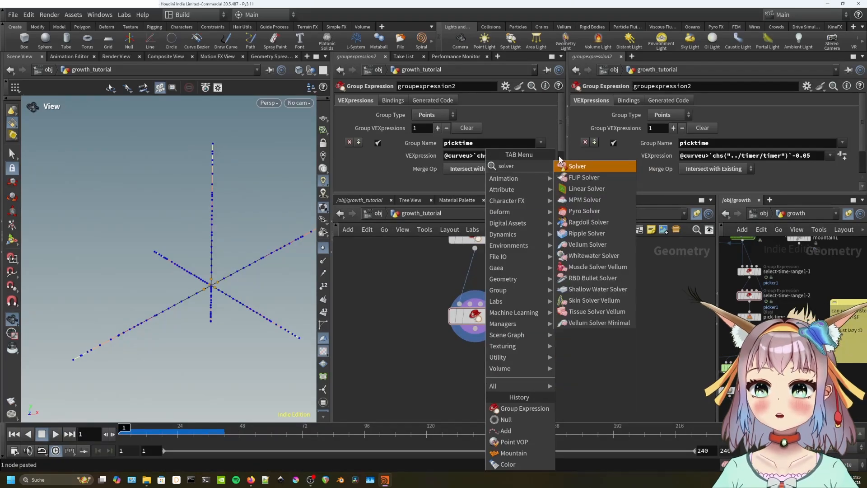
{"action": "key", "text": "Return"}
{"action": "left_click", "coordinate": [481, 382]}
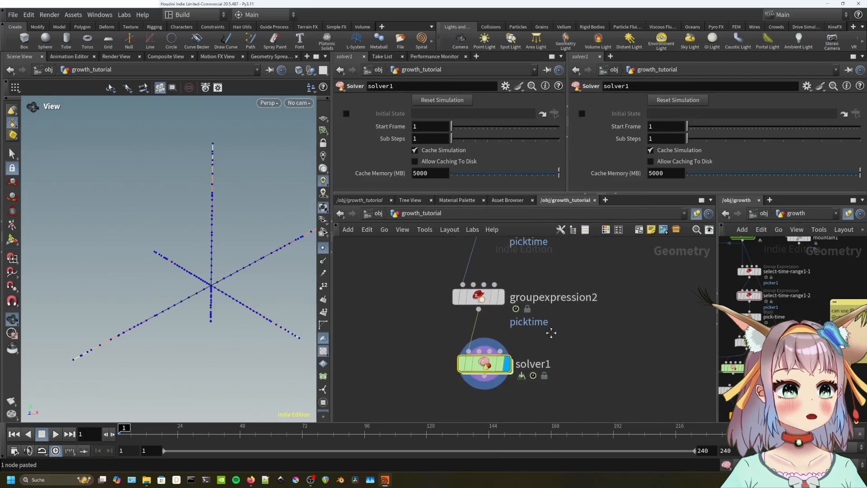
{"action": "double_click", "coordinate": [481, 383]}
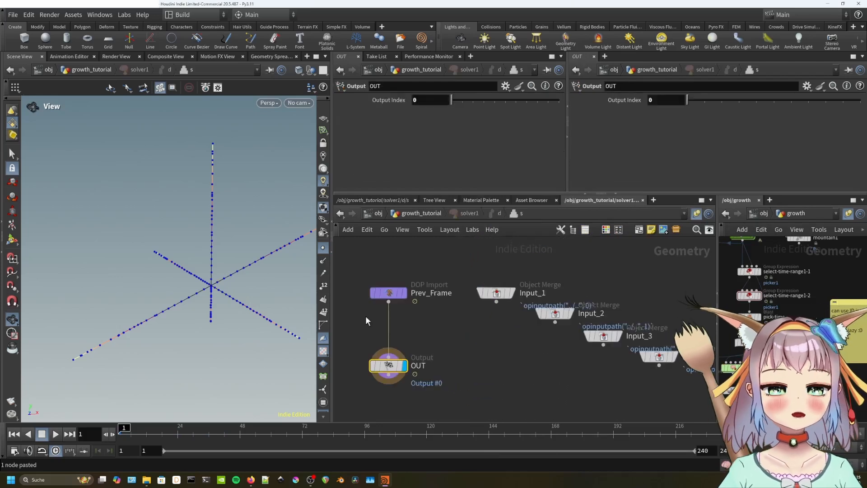
{"action": "mouse_move", "coordinate": [474, 310]}
{"action": "left_click_drag", "start_coordinate": [393, 370], "coordinate": [432, 389]}
{"action": "mouse_move", "coordinate": [444, 376]}
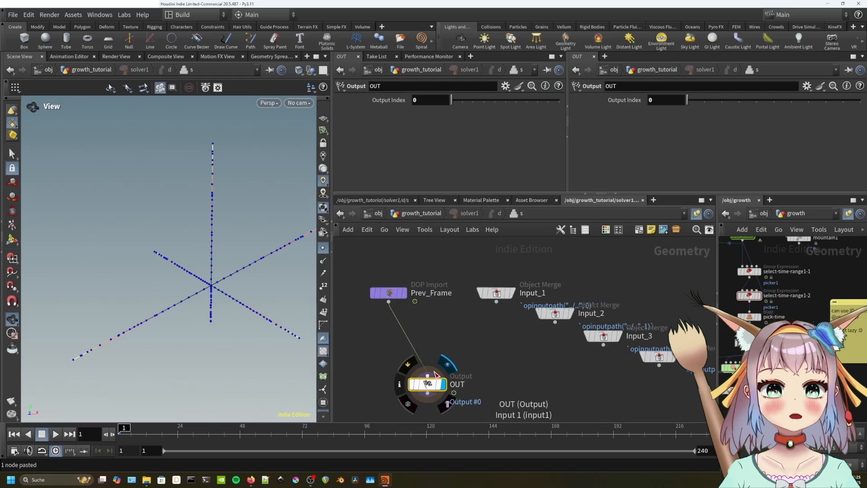
Rename Input_1 to incoming_points and wire it through a new merge1 into OUT.
{"action": "double_click", "coordinate": [541, 293]}
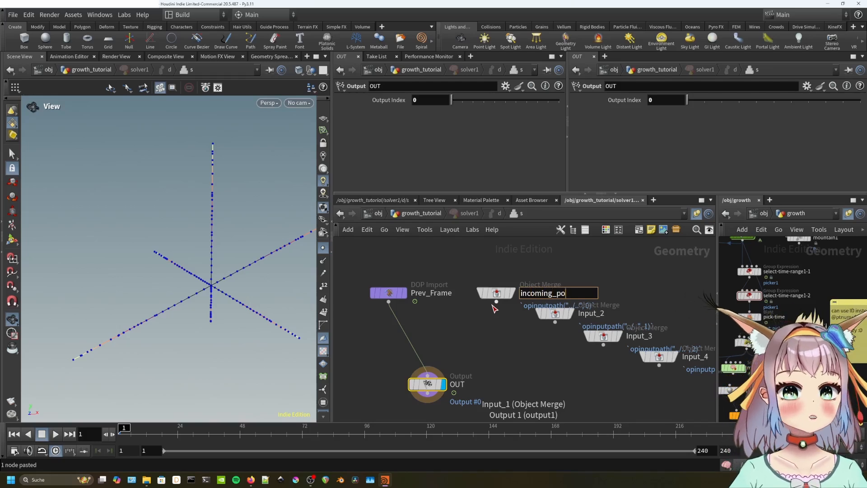
{"action": "type", "text": "incoming_points"}
{"action": "key", "text": "Return"}
{"action": "key", "text": "Tab"}
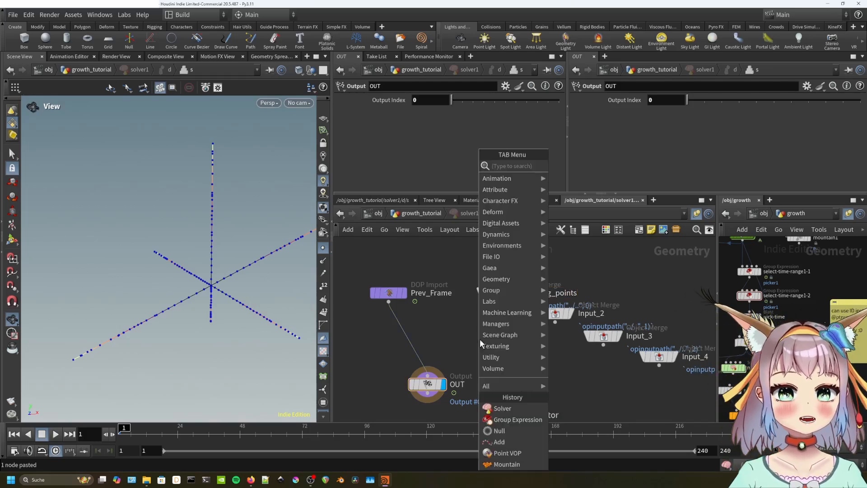
{"action": "type", "text": "merge"}
{"action": "left_click", "coordinate": [570, 167]}
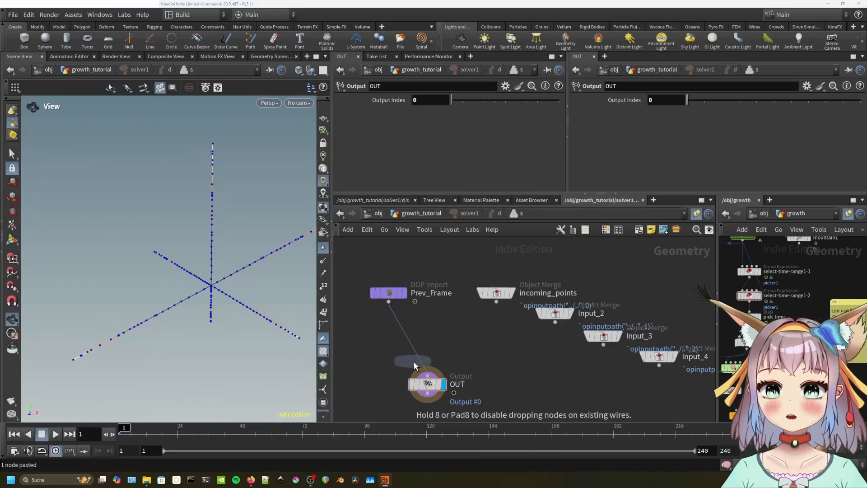
{"action": "left_click", "coordinate": [416, 348]}
{"action": "left_click_drag", "start_coordinate": [496, 303], "coordinate": [436, 341]}
{"action": "middle_click_drag", "start_coordinate": [489, 370], "coordinate": [501, 336]}
{"action": "left_click_drag", "start_coordinate": [440, 354], "coordinate": [418, 372]}
Return to growth_tutorial and create a Blast node.
{"action": "key", "text": "u"}
{"action": "key", "text": "Tab"}
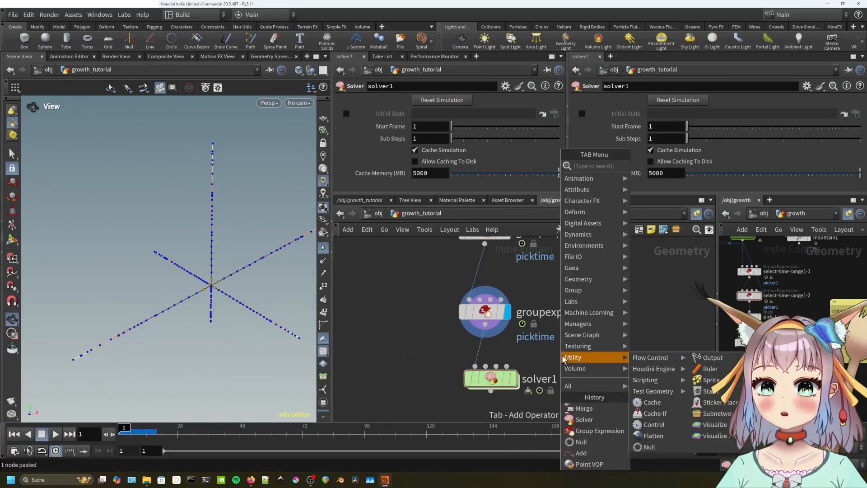
{"action": "type", "text": "bla"}
{"action": "key", "text": "Return"}
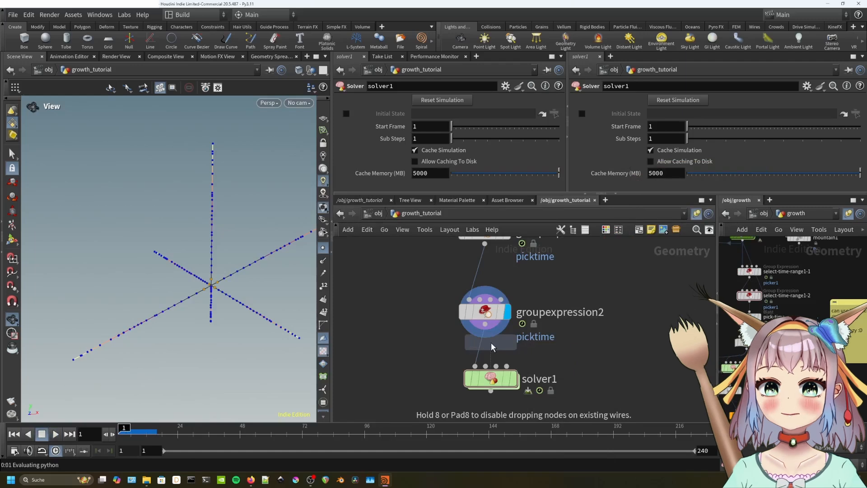
Insert blast1 before solver1, keeping only picktime points via Delete Non Selected.
{"action": "left_click", "coordinate": [485, 357]}
{"action": "left_click", "coordinate": [542, 101]}
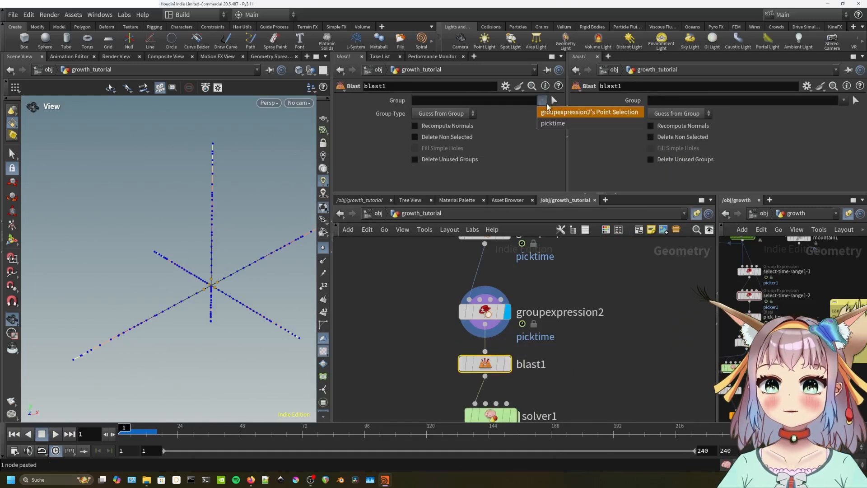
{"action": "left_click", "coordinate": [558, 111]}
{"action": "left_click", "coordinate": [449, 137]}
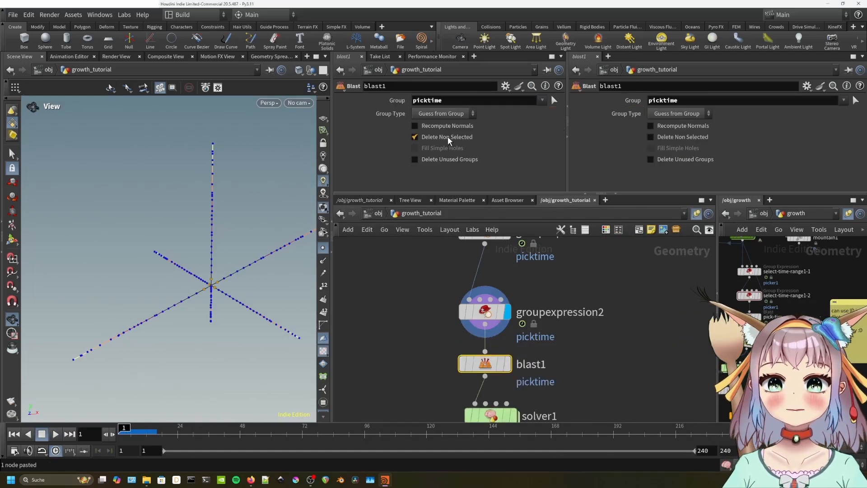
{"action": "left_click", "coordinate": [505, 365]}
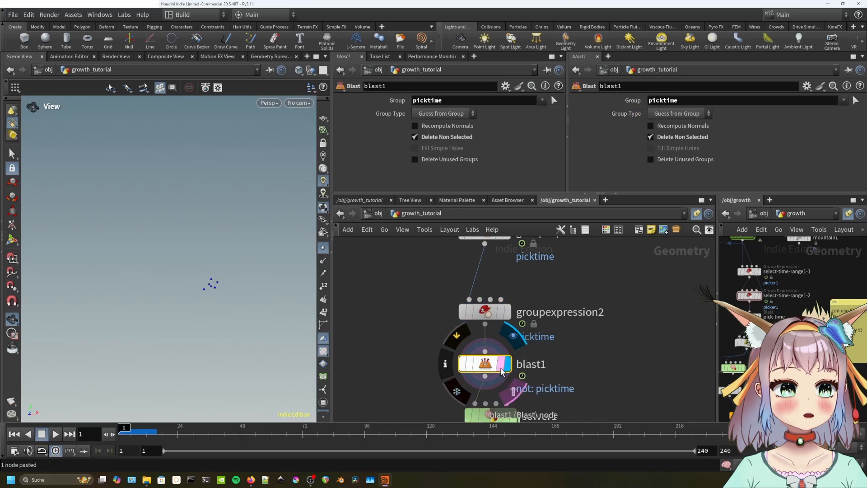
{"action": "key", "text": "Up"}
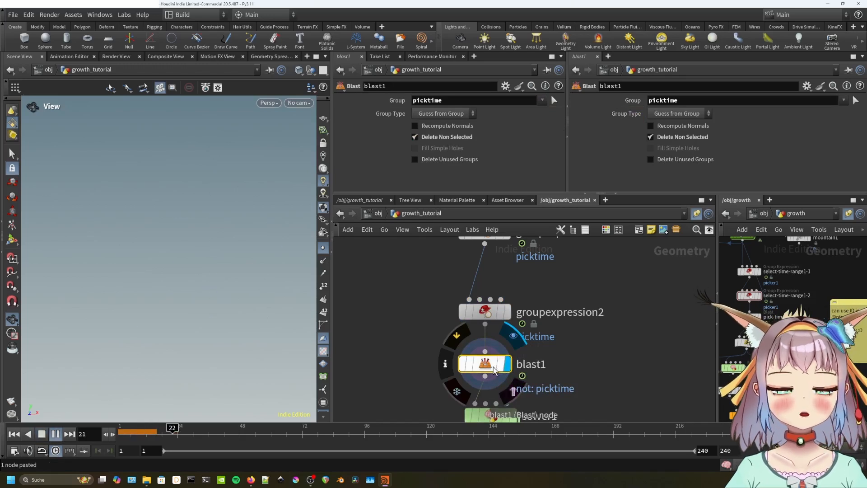
{"action": "key", "text": "Down"}
{"action": "key", "text": "ctrl+Up"}
Display solver1 and play the simulation back and forth to watch the growth.
{"action": "middle_click_drag", "start_coordinate": [583, 377], "coordinate": [577, 326]}
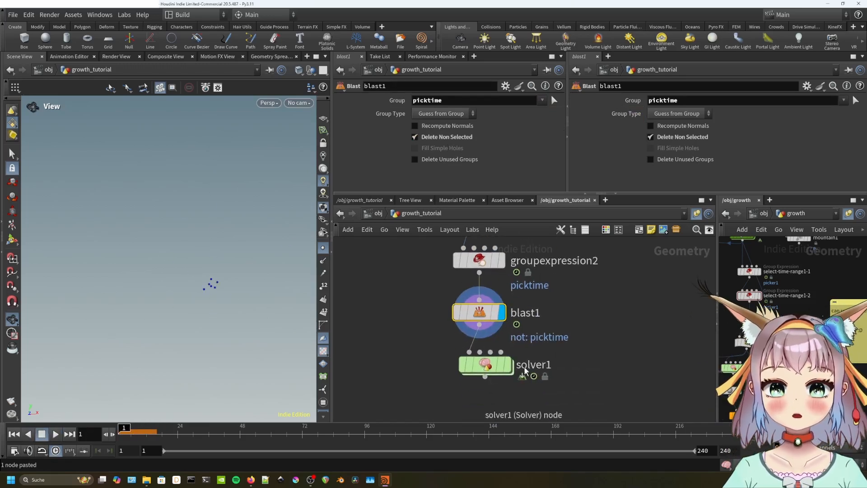
{"action": "left_click", "coordinate": [508, 364]}
{"action": "key", "text": "Up"}
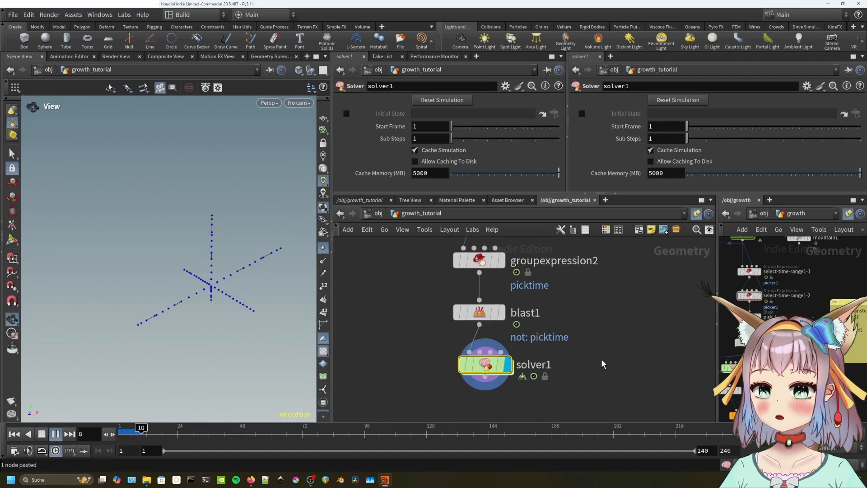
{"action": "key", "text": "Down"}
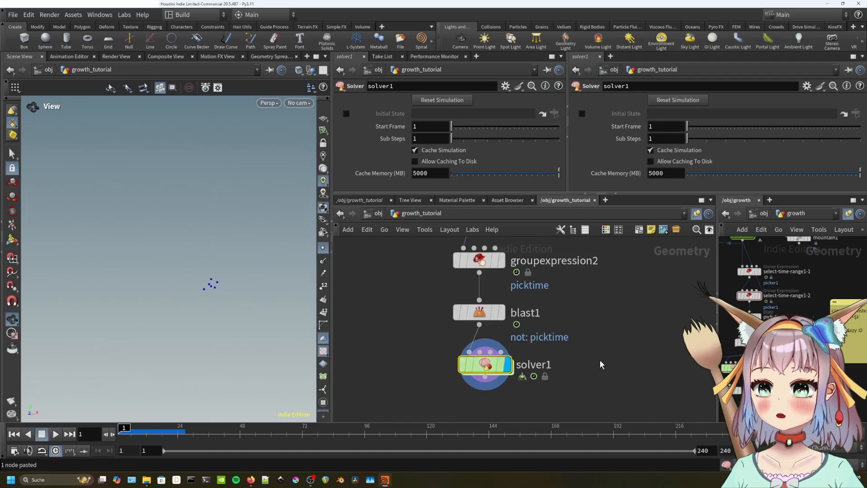
{"action": "key", "text": "Up"}
{"action": "key", "text": "Down"}
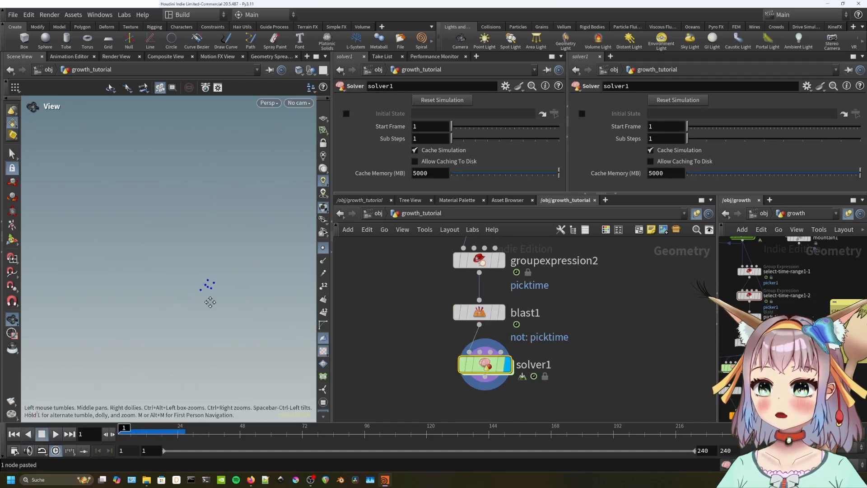
Copy a sphere1 onto solver1's points with copytopoints1 and preview the growth.
{"action": "key", "text": "f"}
{"action": "key", "text": "Tab"}
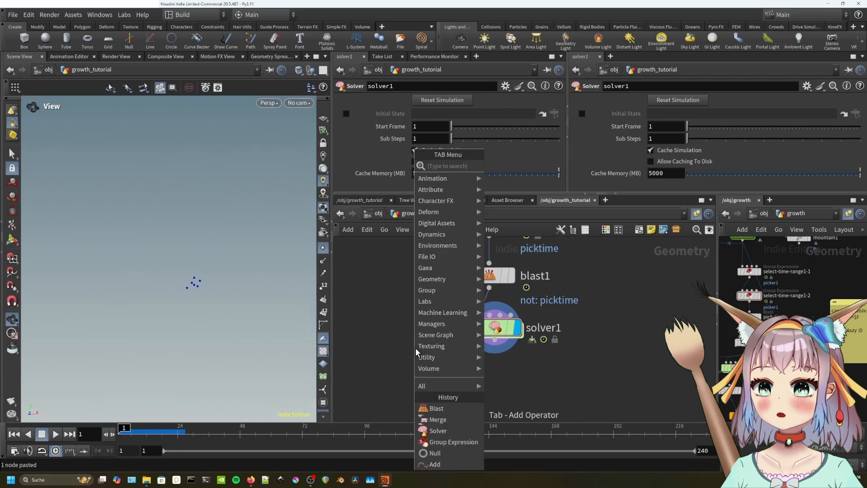
{"action": "type", "text": "copy to poin"}
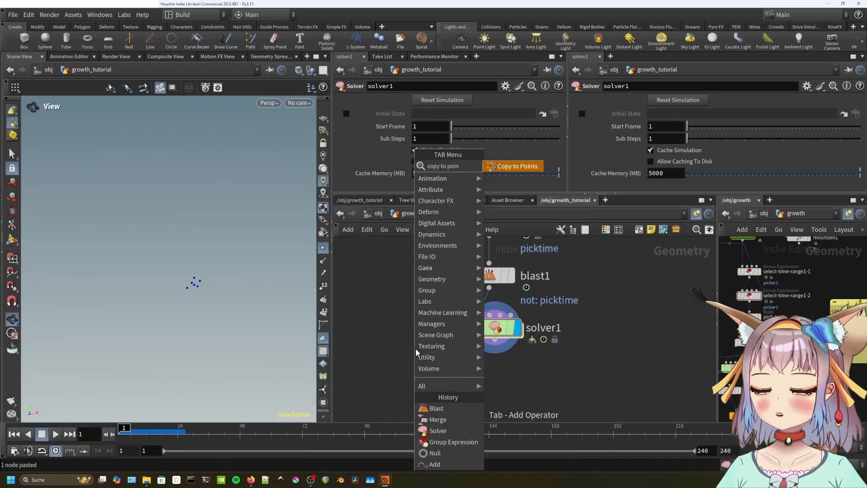
{"action": "key", "text": "Return"}
{"action": "left_click", "coordinate": [434, 360]}
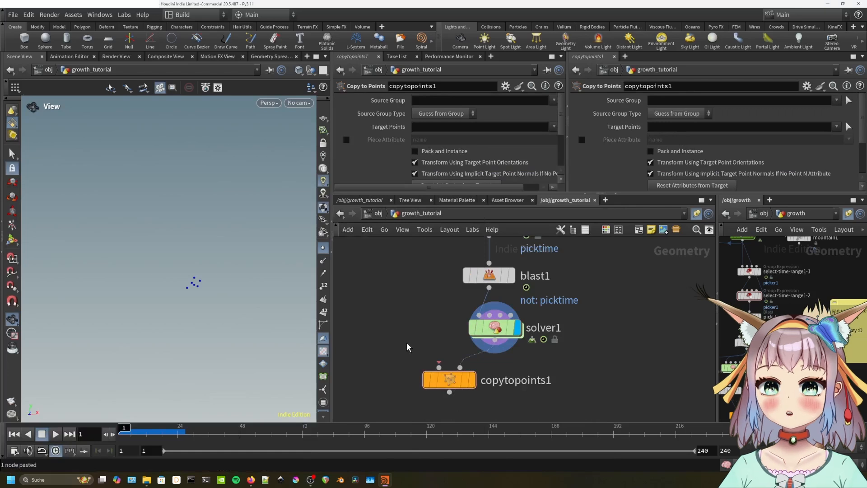
{"action": "key", "text": "Tab"}
{"action": "type", "text": "spher"}
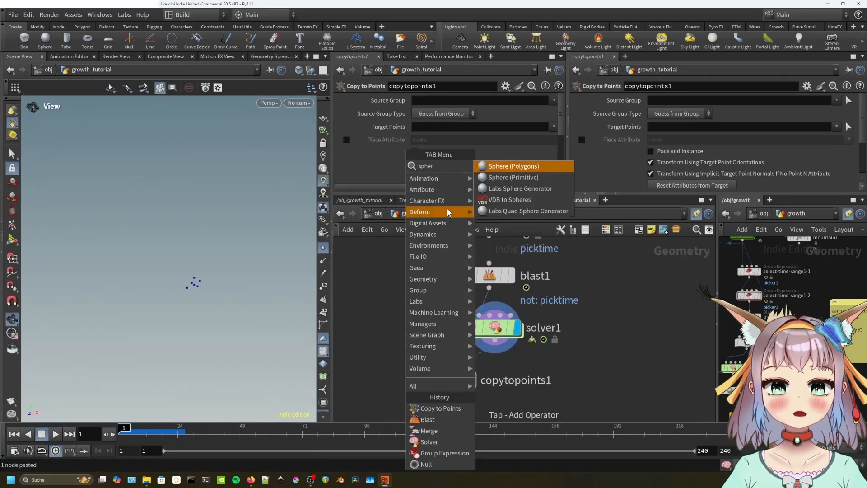
{"action": "left_click", "coordinate": [513, 177]}
{"action": "left_click", "coordinate": [398, 314]}
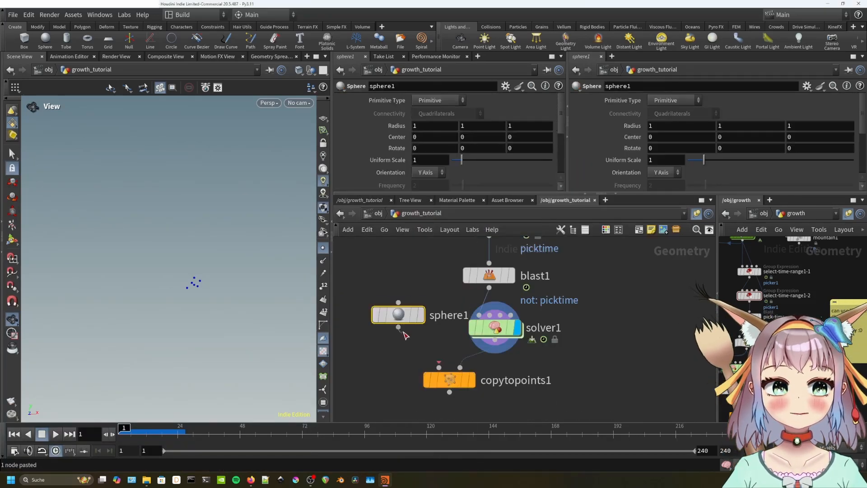
{"action": "left_click", "coordinate": [471, 382]}
{"action": "key", "text": "Up"}
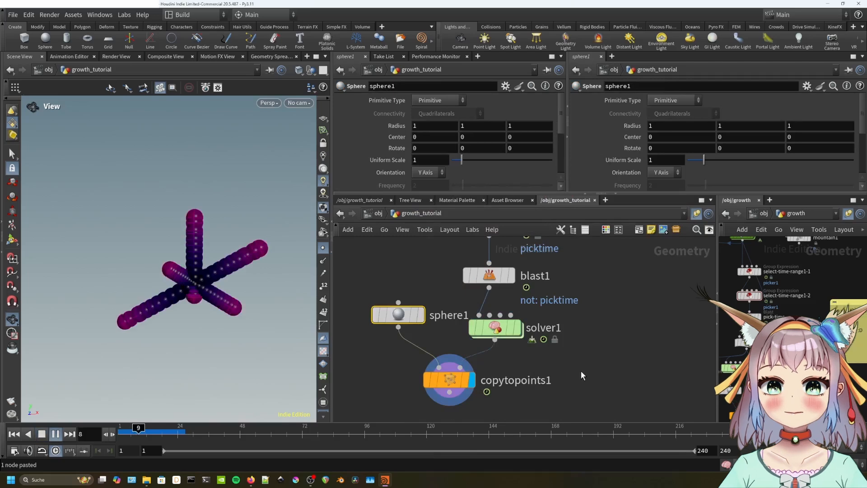
{"action": "key", "text": "Down"}
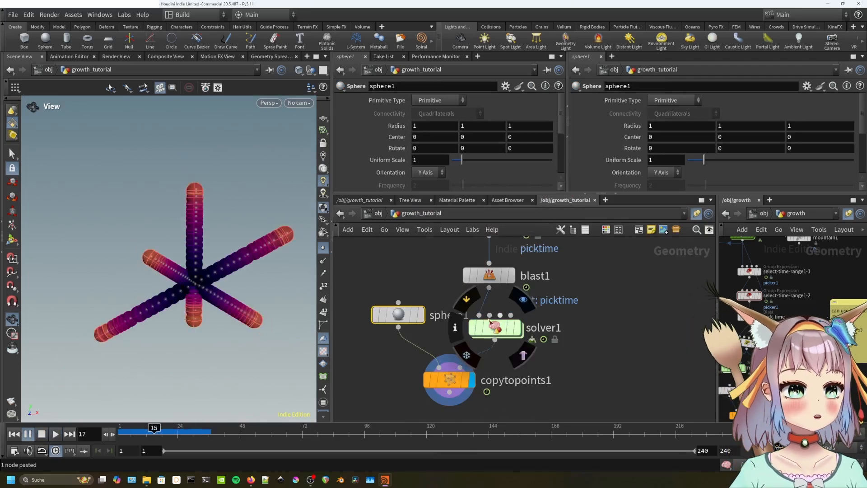
Make sphere1 a Polygon sphere and replay the growth forward and back.
{"action": "left_click", "coordinate": [428, 100]}
{"action": "left_click", "coordinate": [434, 112]}
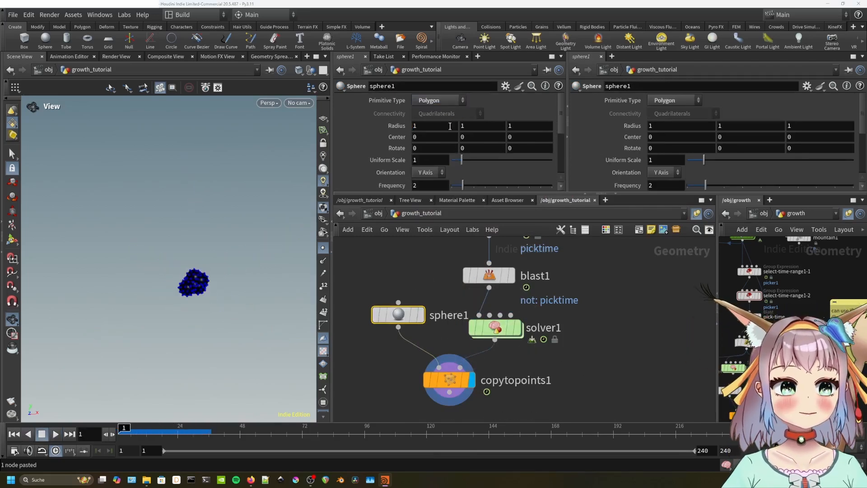
{"action": "scroll", "coordinate": [415, 160], "scroll_direction": "down", "scroll_amount": 2}
{"action": "left_click", "coordinate": [399, 274]}
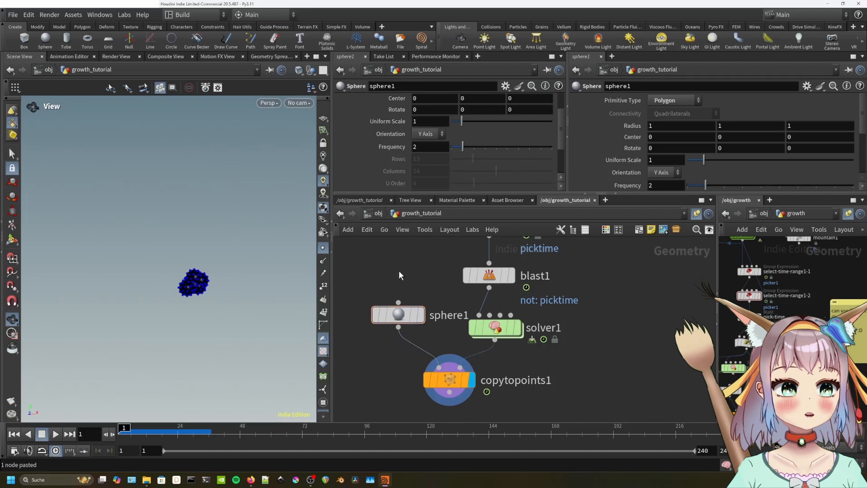
{"action": "key", "text": "Up"}
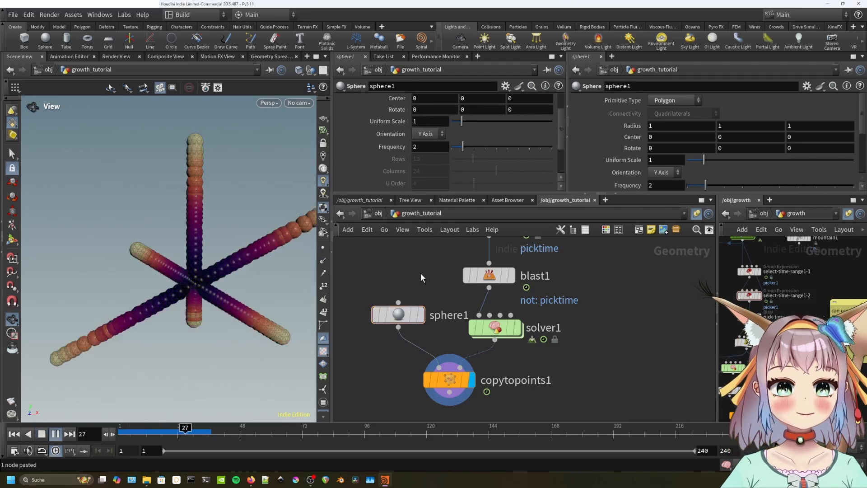
{"action": "scroll", "coordinate": [260, 257], "scroll_direction": "down", "scroll_amount": 3}
{"action": "key", "text": "Up"}
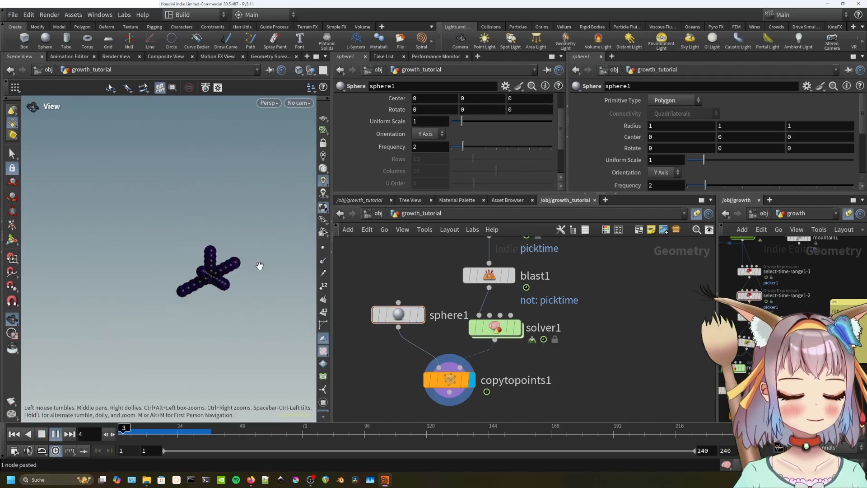
{"action": "key", "text": "Down"}
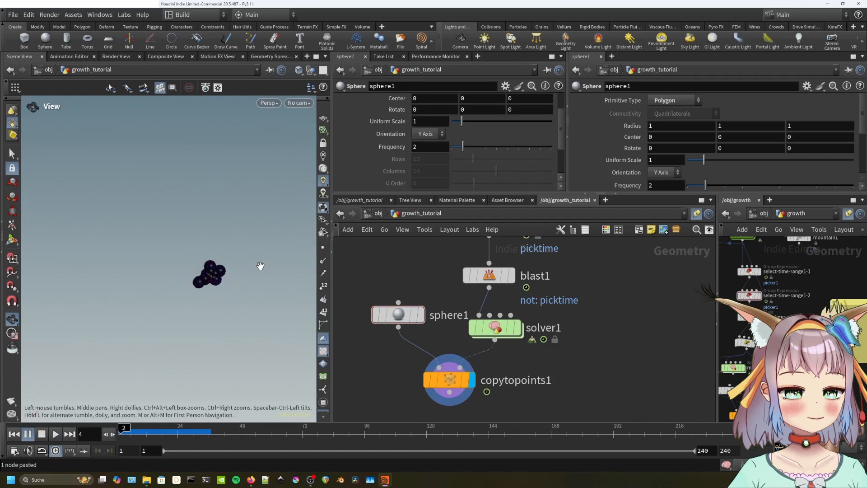
Inside solver1, replace merge with initialize-branch1, merge2 and propagator copied from growth4's solver.
{"action": "mouse_move", "coordinate": [459, 381]}
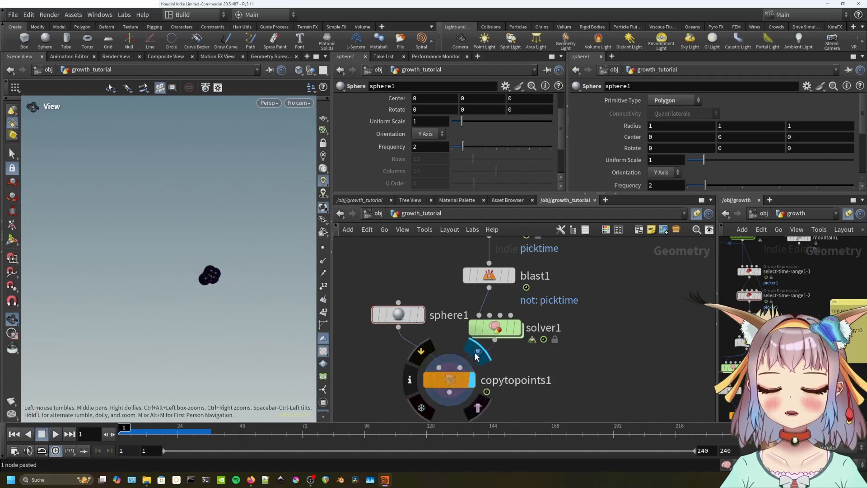
{"action": "double_click", "coordinate": [497, 328]}
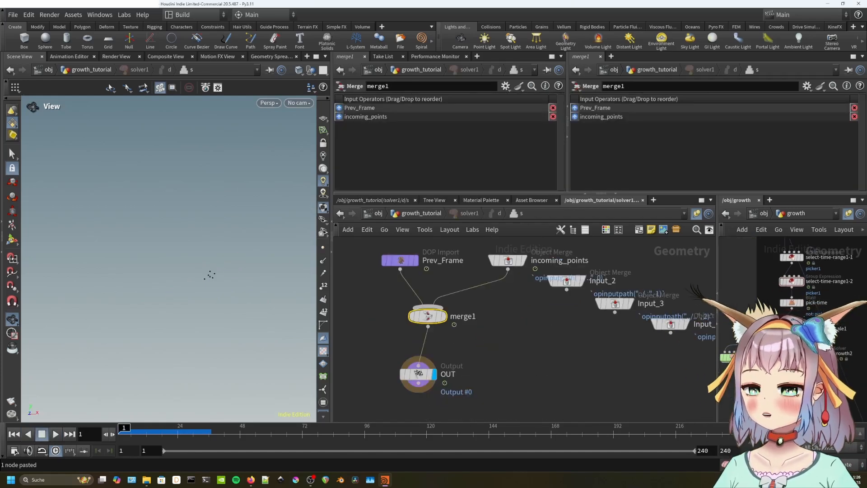
{"action": "double_click", "coordinate": [749, 330]}
{"action": "key", "text": "Delete"}
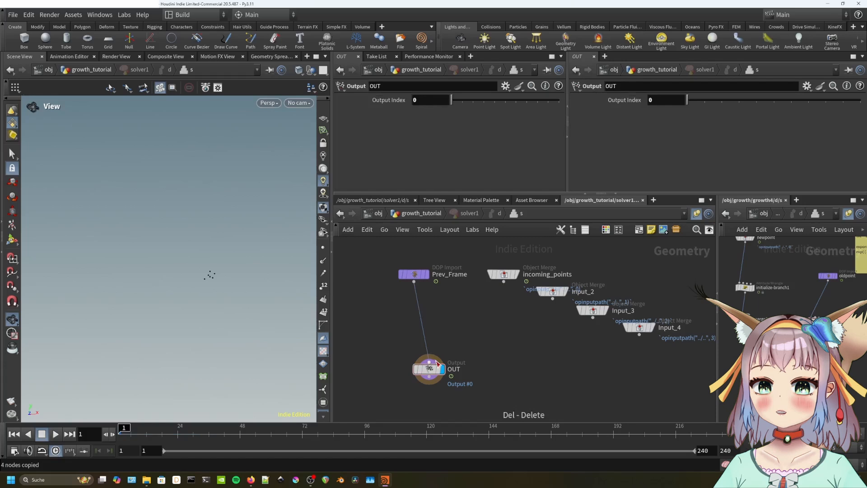
{"action": "key", "text": "ctrl+v"}
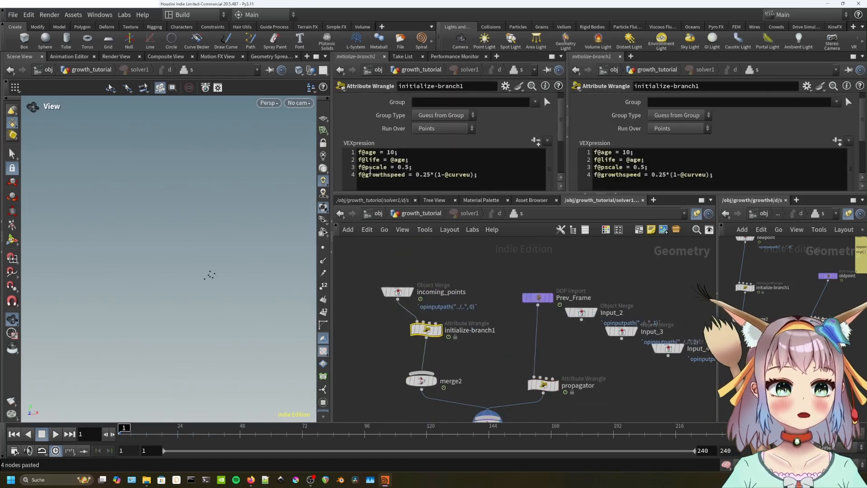
Review initialize-branch1's age, life, pscale and growthspeed code and align it above merge2.
{"action": "triple_click", "coordinate": [399, 153]}
{"action": "left_click_drag", "start_coordinate": [415, 161], "coordinate": [354, 165]}
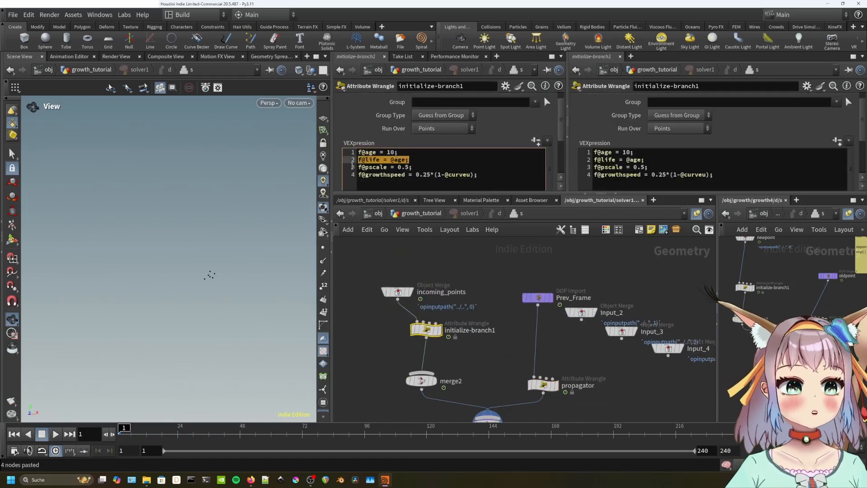
{"action": "left_click", "coordinate": [357, 167]}
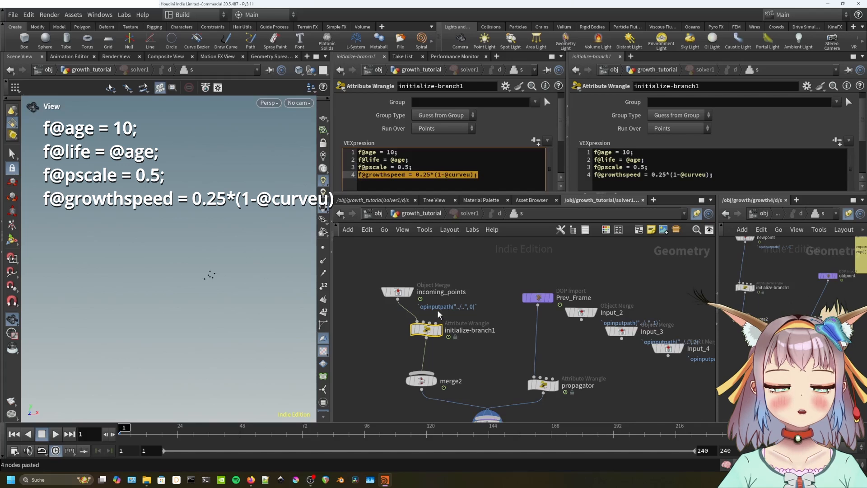
{"action": "left_click_drag", "start_coordinate": [430, 332], "coordinate": [424, 334]}
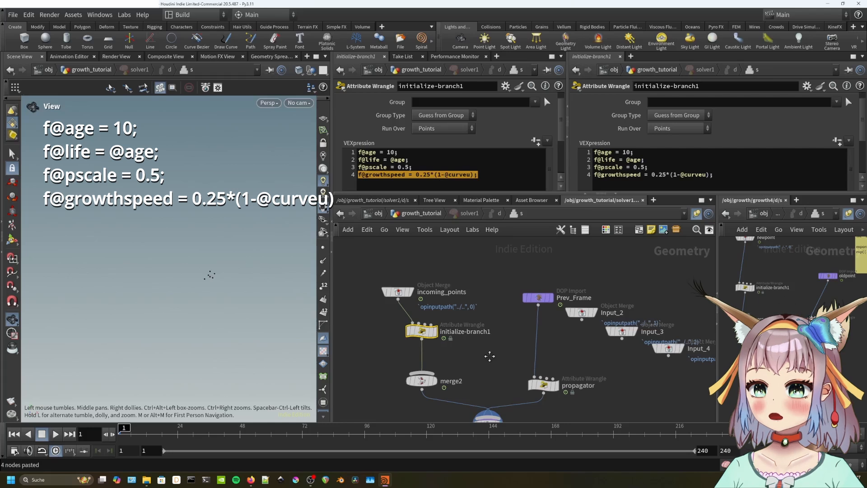
{"action": "middle_click_drag", "start_coordinate": [489, 355], "coordinate": [466, 336]}
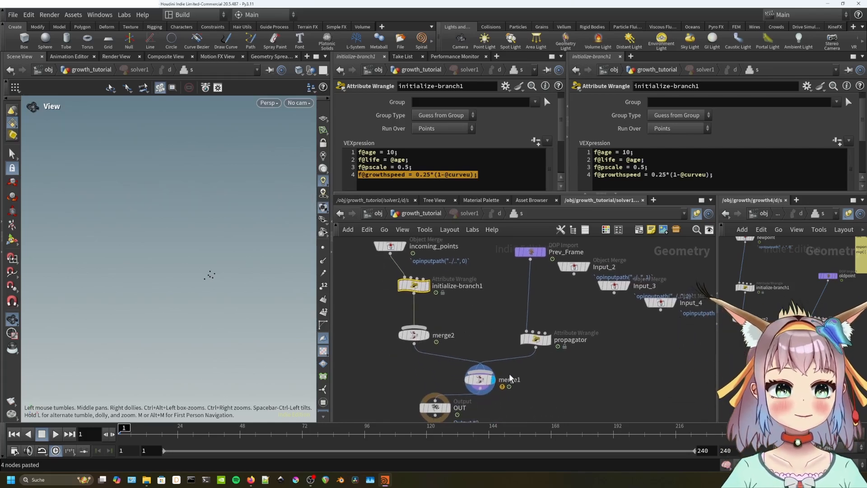
Delete merge2 so initialize-branch1 and propagator feed merge1 directly.
{"action": "left_click", "coordinate": [413, 334]}
{"action": "key", "text": "Delete"}
{"action": "left_click", "coordinate": [480, 381]}
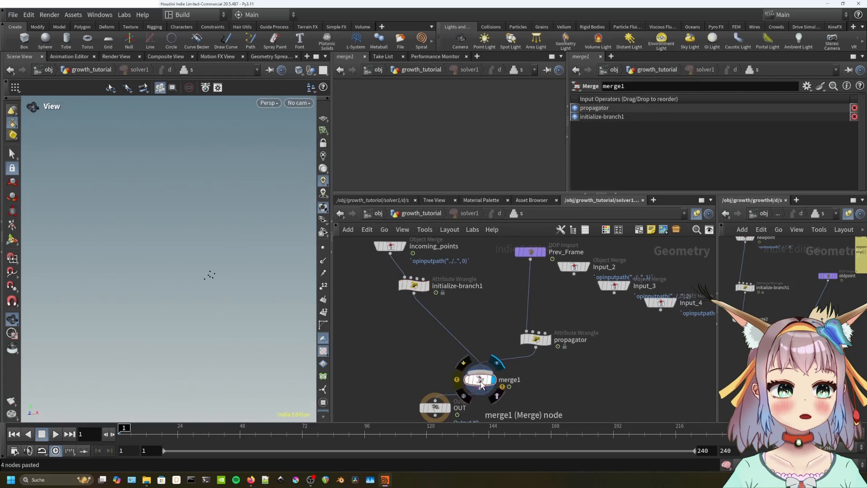
{"action": "left_click", "coordinate": [537, 345]}
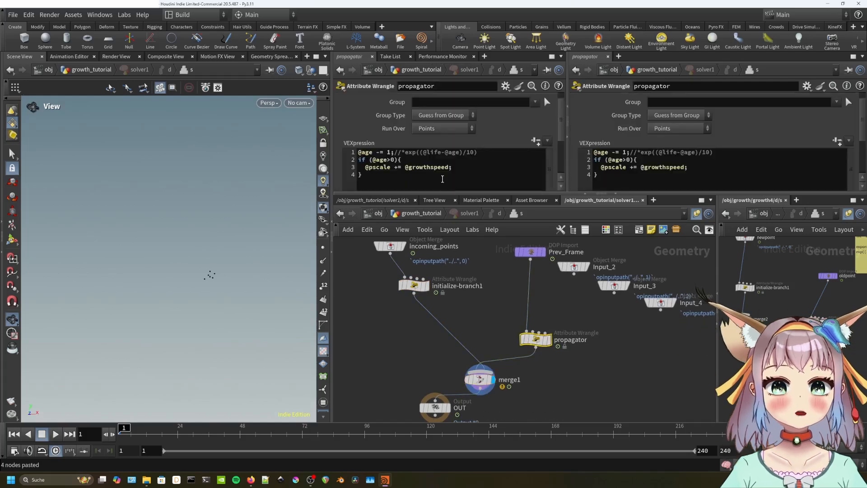
{"action": "left_click_drag", "start_coordinate": [366, 167], "coordinate": [457, 167]}
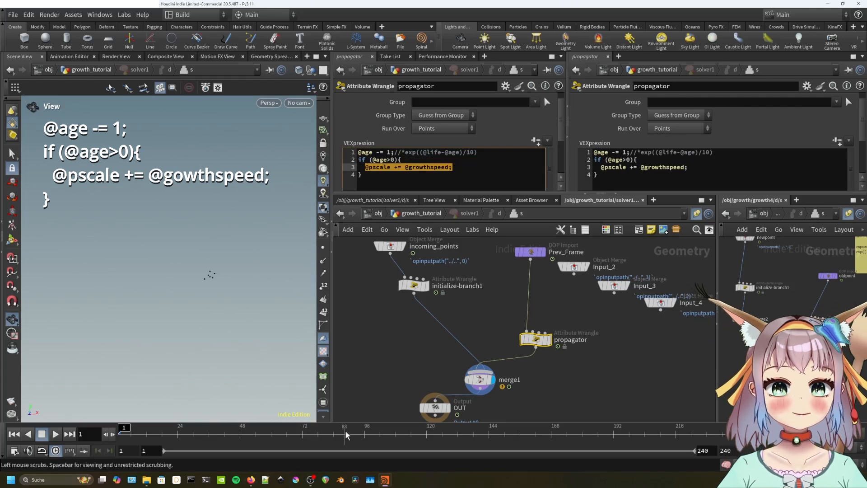
{"action": "left_click_drag", "start_coordinate": [393, 153], "coordinate": [357, 153]}
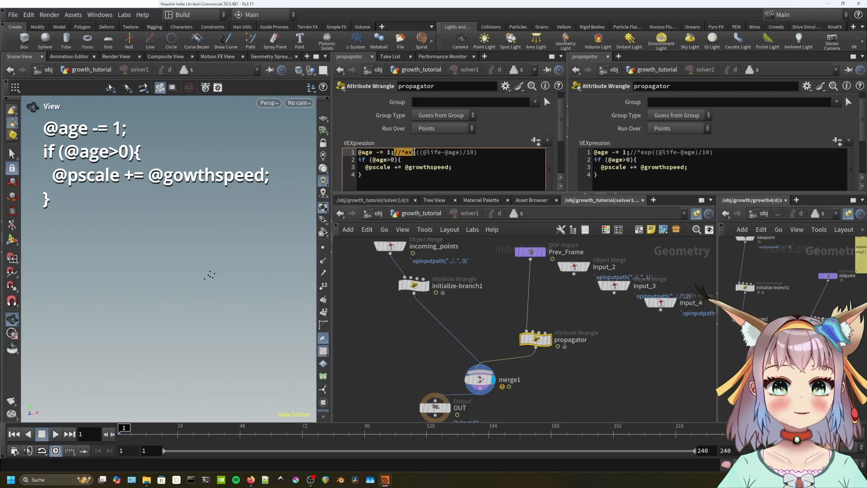
{"action": "left_click_drag", "start_coordinate": [414, 152], "coordinate": [487, 152]}
{"action": "key", "text": "BackSpace"}
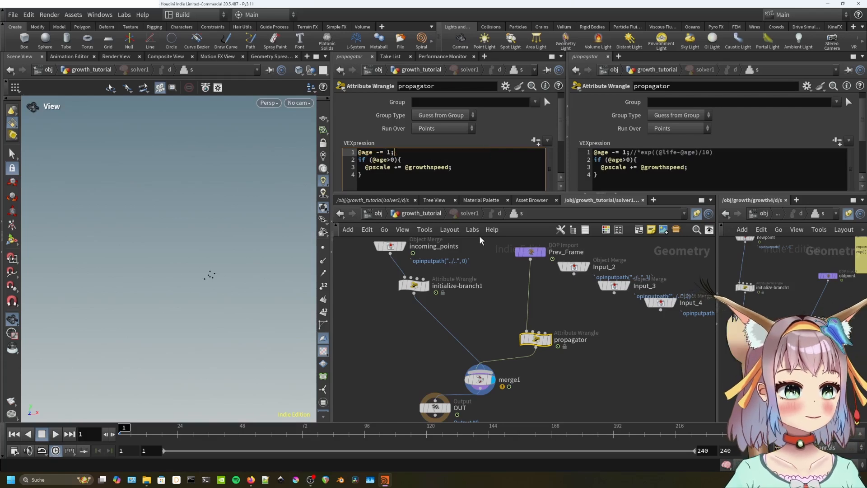
{"action": "left_click", "coordinate": [494, 280]}
{"action": "middle_click_drag", "start_coordinate": [529, 384], "coordinate": [528, 330]}
{"action": "left_click_drag", "start_coordinate": [436, 356], "coordinate": [467, 358]}
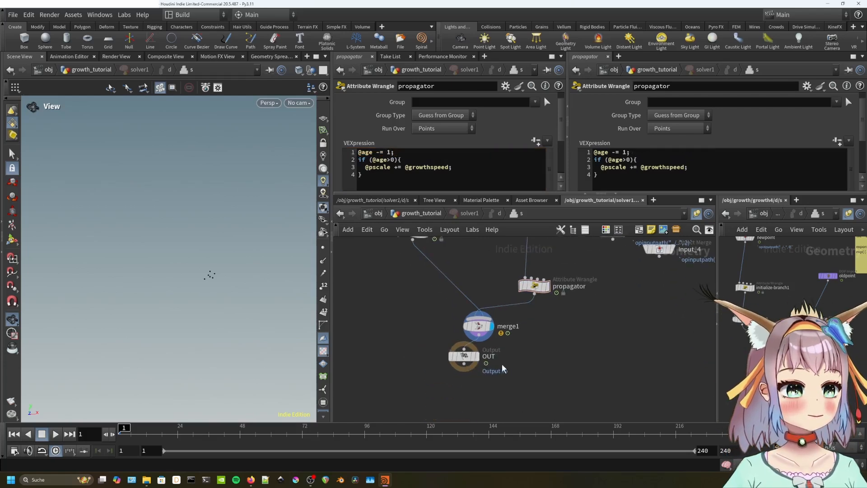
Back in growth_tutorial, play the starfish growth forward and backward, then bring pointvop1 into view.
{"action": "key", "text": "u"}
{"action": "scroll", "coordinate": [564, 352], "scroll_direction": "down", "scroll_amount": 2}
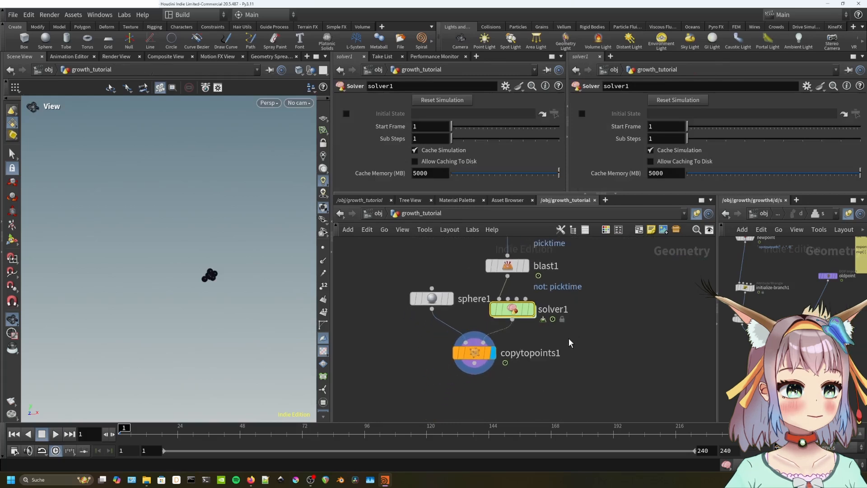
{"action": "key", "text": "Up"}
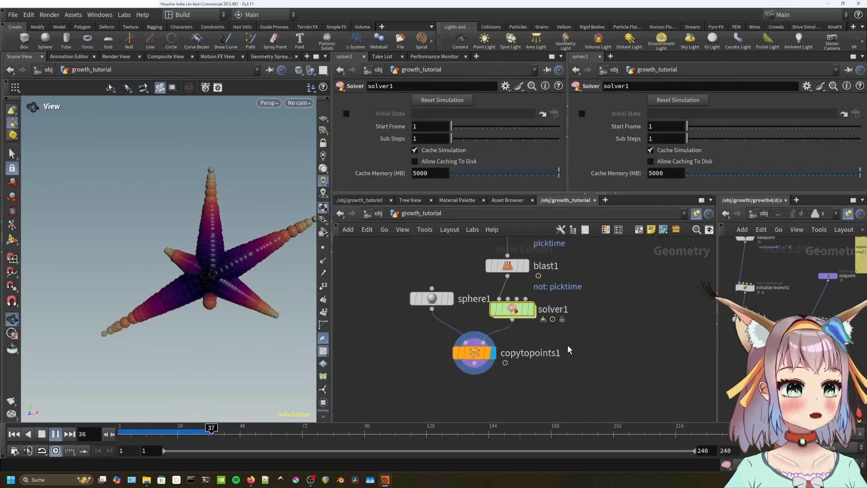
{"action": "key", "text": "Down"}
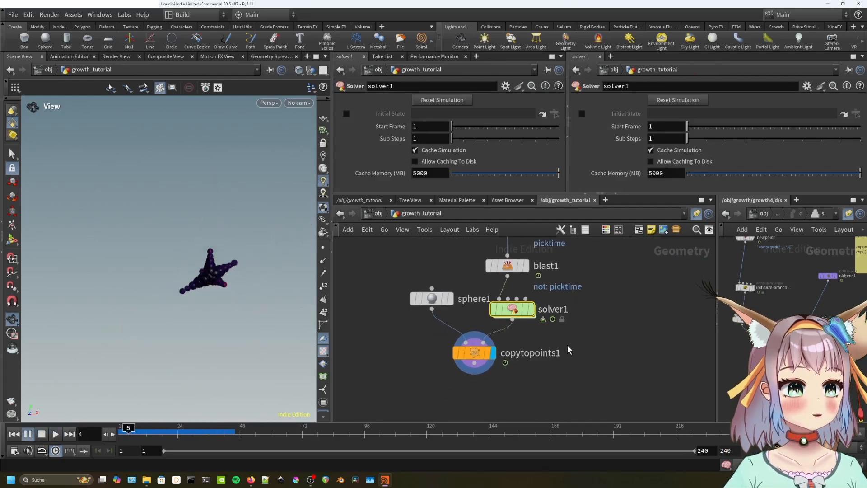
{"action": "key", "text": "Up"}
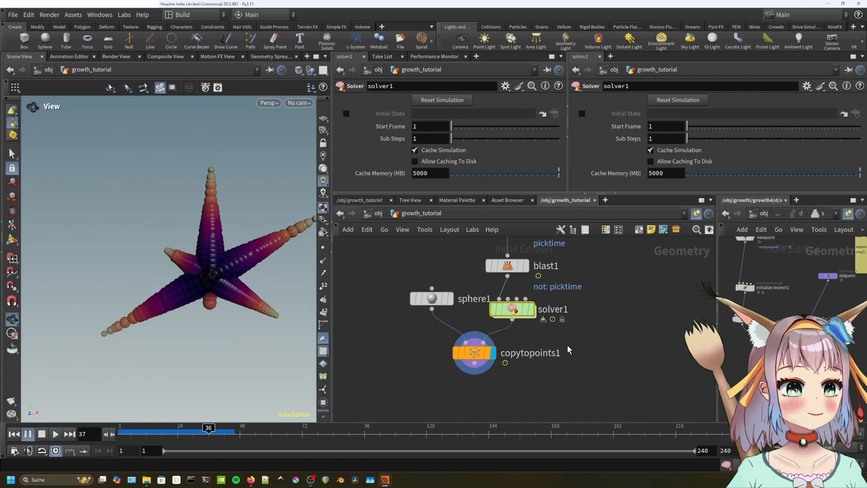
{"action": "key", "text": "Down"}
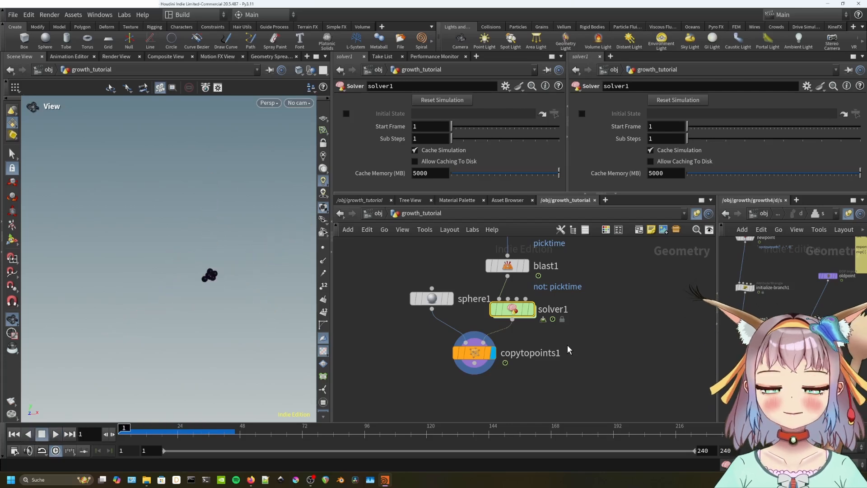
{"action": "scroll", "coordinate": [564, 345], "scroll_direction": "down", "scroll_amount": 2}
{"action": "middle_click_drag", "start_coordinate": [585, 333], "coordinate": [554, 386]}
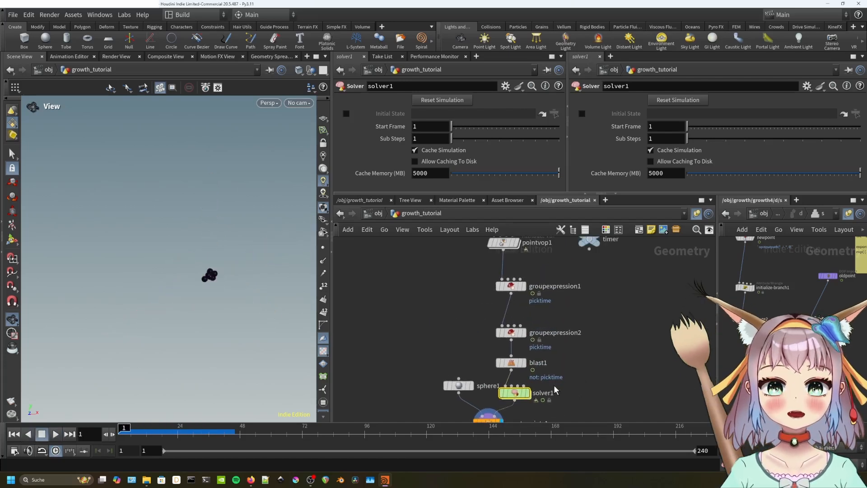
Show the points and change pointvop1's noise Frequency from 1 to 5.
{"action": "left_click", "coordinate": [516, 243]}
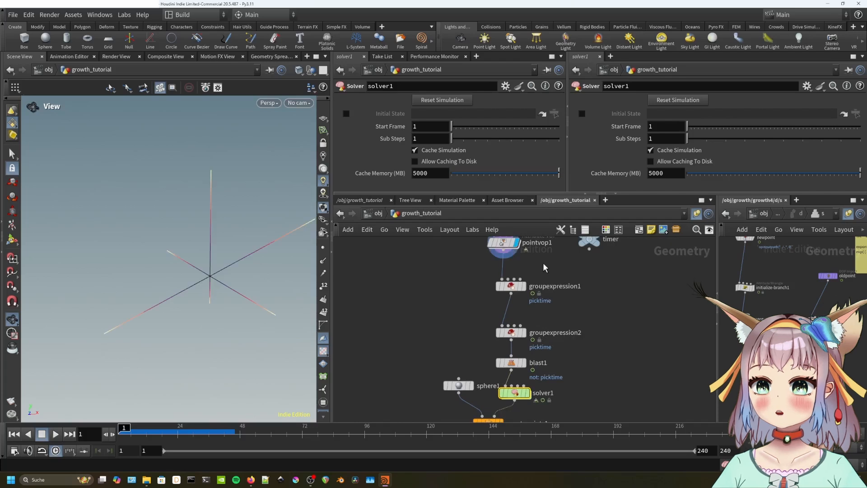
{"action": "middle_click_drag", "start_coordinate": [519, 246], "coordinate": [516, 288]}
{"action": "left_click", "coordinate": [323, 248]}
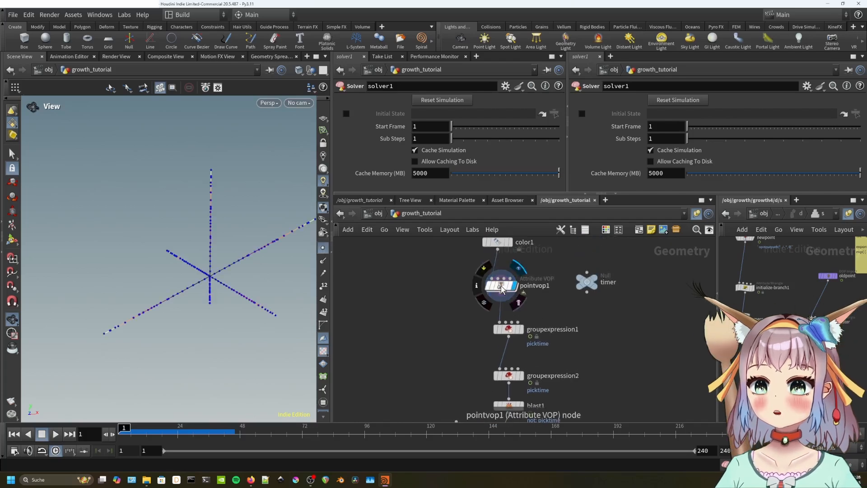
{"action": "left_click", "coordinate": [500, 285]}
{"action": "scroll", "coordinate": [364, 151], "scroll_direction": "down", "scroll_amount": 5}
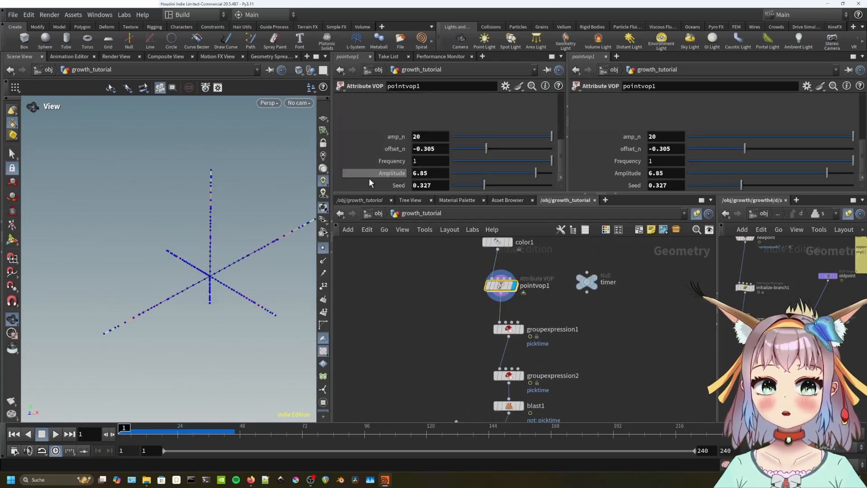
{"action": "left_click_drag", "start_coordinate": [428, 163], "coordinate": [395, 166]}
{"action": "type", "text": "5"}
{"action": "key", "text": "Return"}
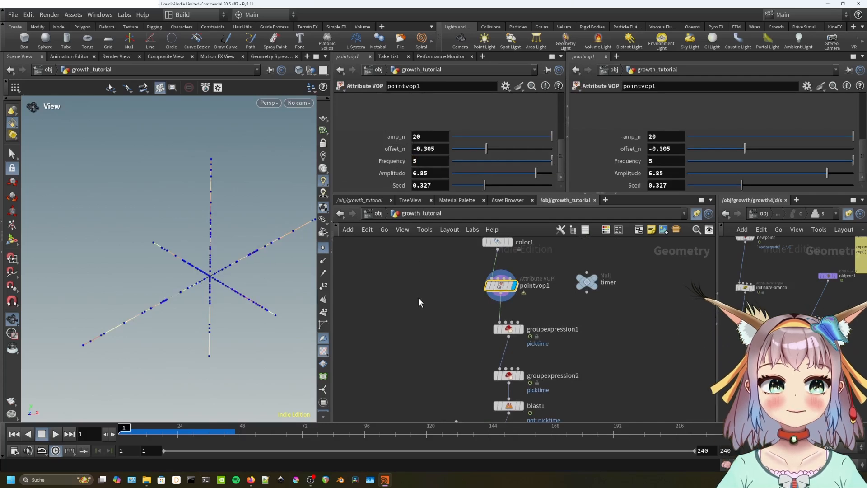
Display copytopoints1's growing sphere starfish again.
{"action": "middle_click_drag", "start_coordinate": [598, 377], "coordinate": [595, 281]}
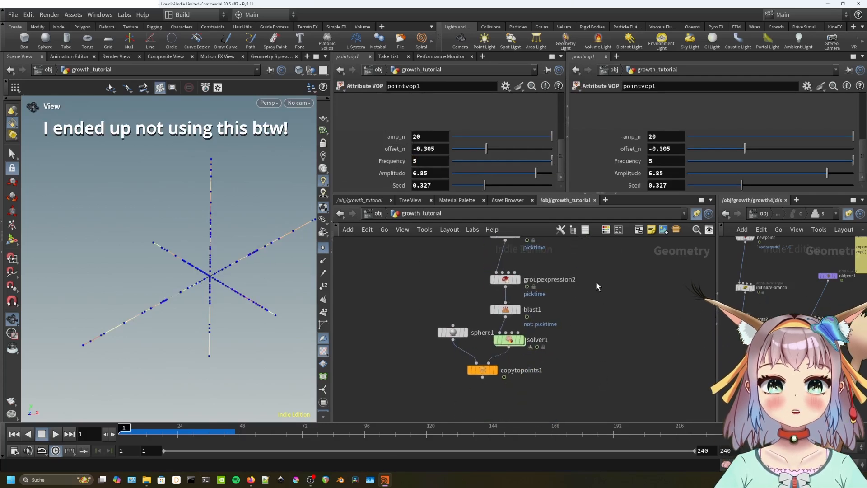
{"action": "left_click", "coordinate": [495, 371]}
{"action": "key", "text": "Up"}
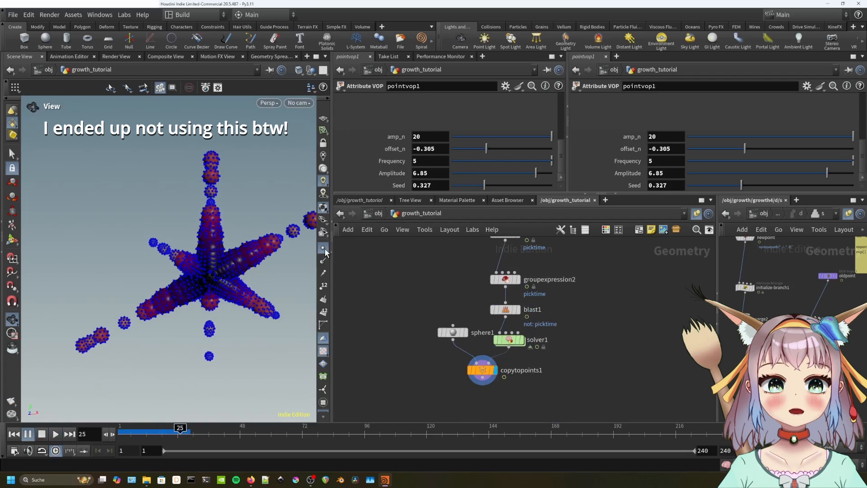
Hide point markers and cut the wire between pointvop1 and the six-node sphere branch.
{"action": "left_click", "coordinate": [323, 248]}
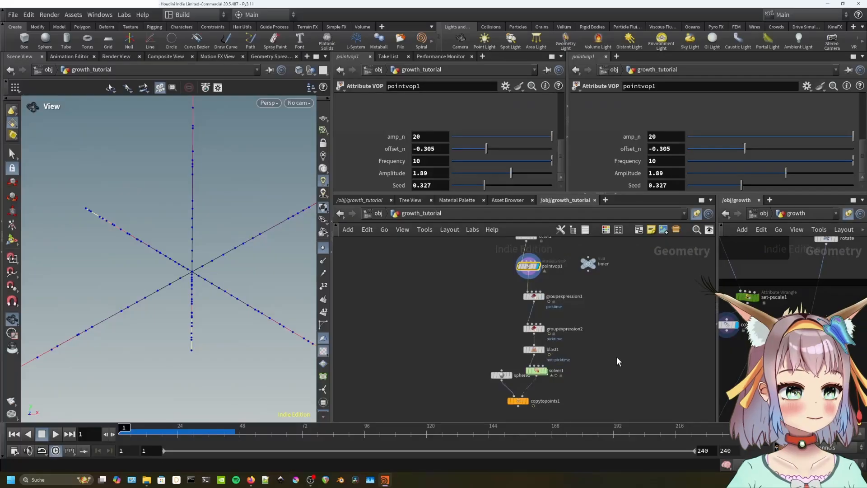
{"action": "middle_click_drag", "start_coordinate": [616, 356], "coordinate": [613, 334]}
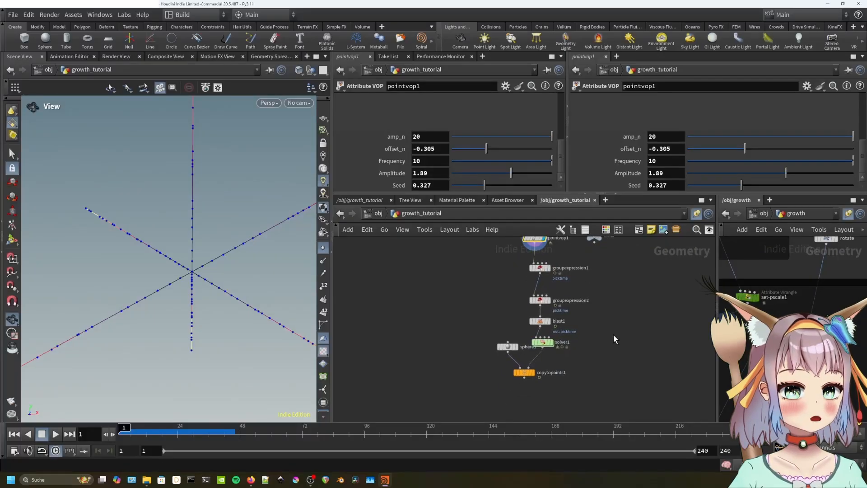
{"action": "left_click_drag", "start_coordinate": [577, 399], "coordinate": [470, 337]}
{"action": "key", "text": "y"}
{"action": "left_click_drag", "start_coordinate": [494, 277], "coordinate": [532, 298]}
Move the six disconnected nodes down-left, clearing space below pointvop1 and timer.
{"action": "scroll", "coordinate": [546, 334], "scroll_direction": "down", "scroll_amount": 1}
{"action": "middle_click_drag", "start_coordinate": [546, 335], "coordinate": [542, 282]}
{"action": "scroll", "coordinate": [541, 282], "scroll_direction": "down", "scroll_amount": 1}
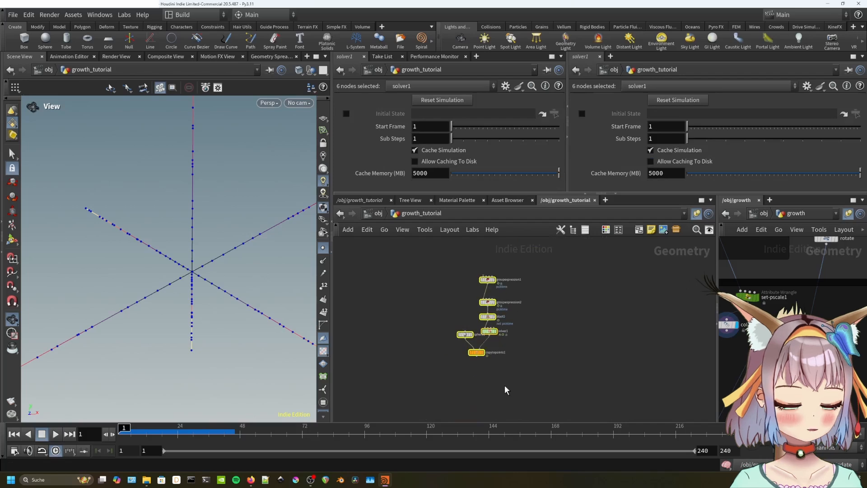
{"action": "left_click_drag", "start_coordinate": [487, 282], "coordinate": [436, 367]}
{"action": "middle_click_drag", "start_coordinate": [538, 281], "coordinate": [531, 358]}
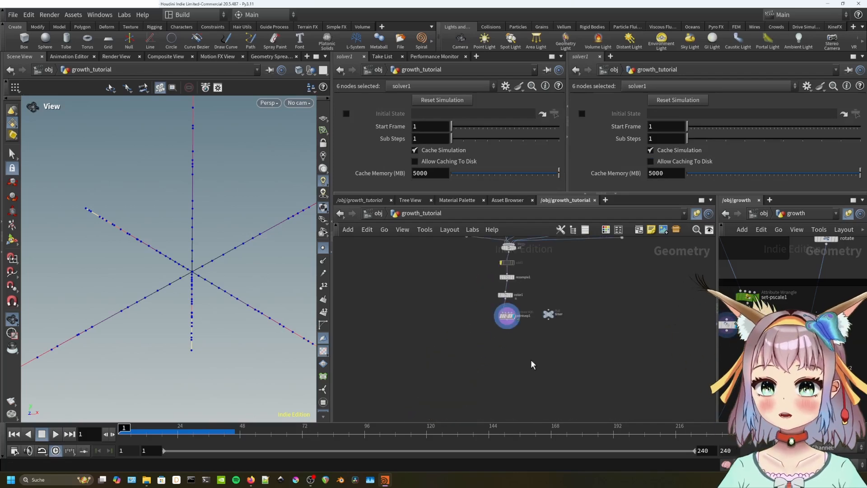
{"action": "scroll", "coordinate": [531, 358], "scroll_direction": "up", "scroll_amount": 3}
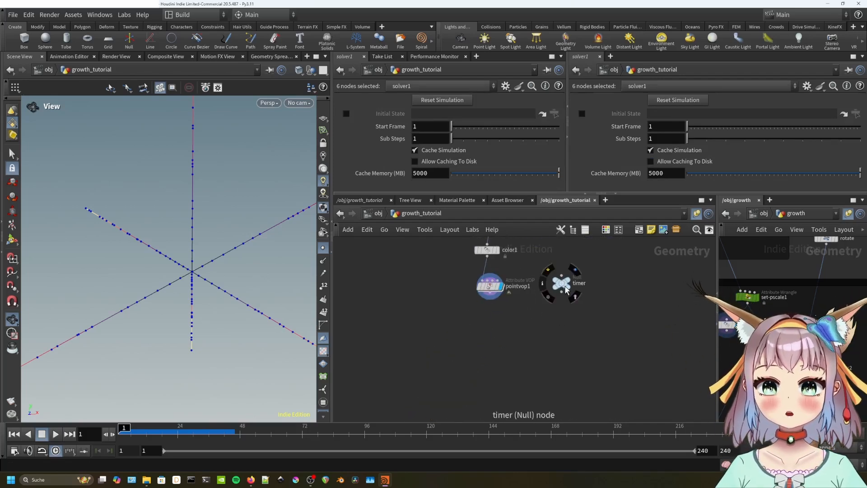
Add a copytopoints2 node below pointvop1 and wire pointvop1 into it.
{"action": "key", "text": "Tab"}
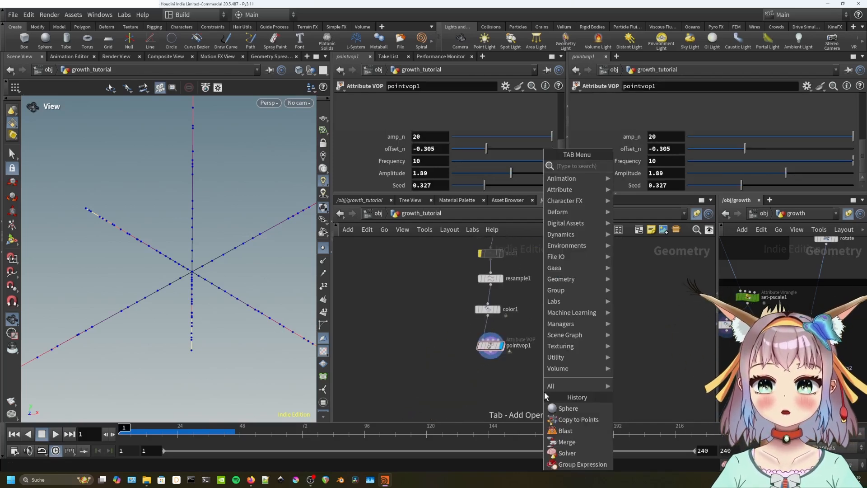
{"action": "type", "text": "copy to poin"}
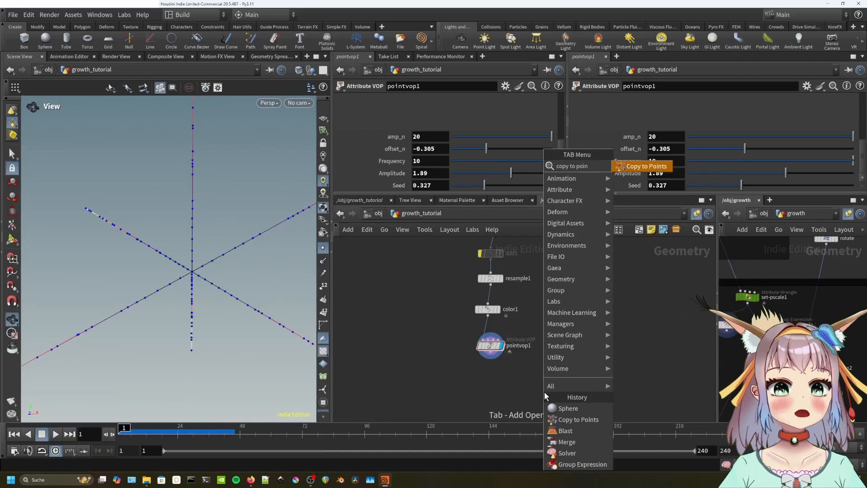
{"action": "key", "text": "Return"}
{"action": "left_click", "coordinate": [504, 392]}
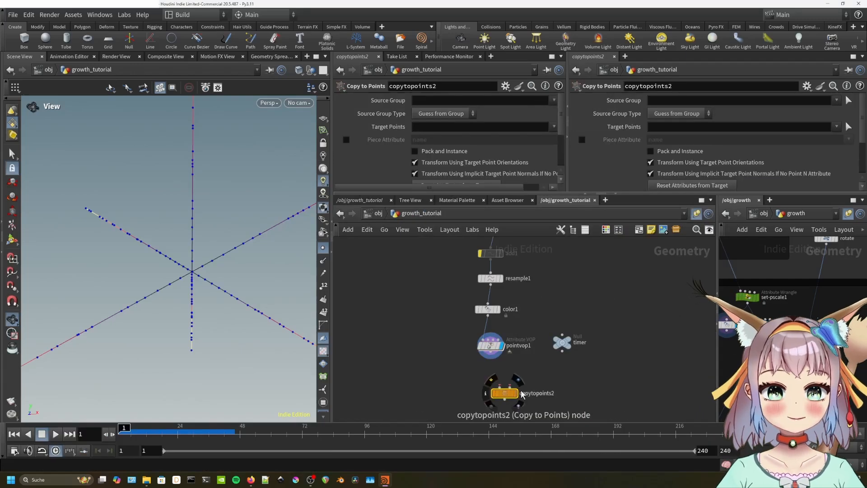
{"action": "left_click_drag", "start_coordinate": [490, 360], "coordinate": [514, 380]}
{"action": "middle_click_drag", "start_coordinate": [582, 252], "coordinate": [582, 323]}
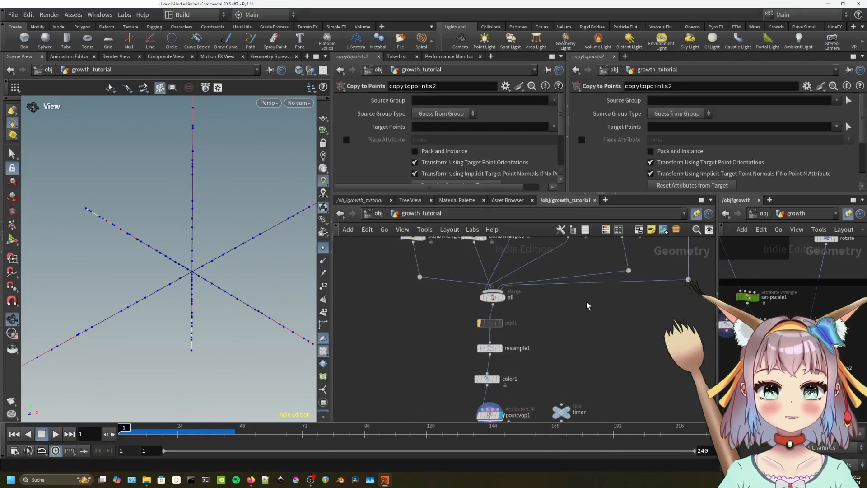
{"action": "middle_click_drag", "start_coordinate": [576, 273], "coordinate": [573, 355]}
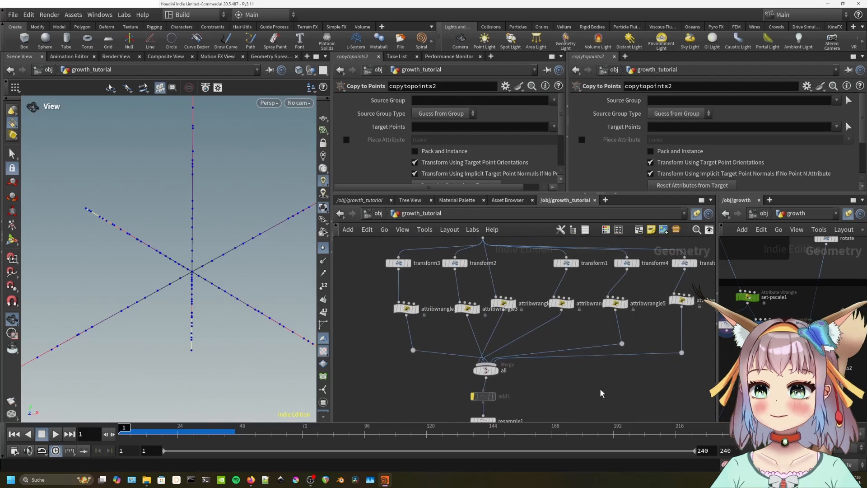
Place an empty merge1 node beside the 'all' merge and display it.
{"action": "key", "text": "Tab"}
{"action": "type", "text": "mer"}
{"action": "left_click", "coordinate": [689, 166]}
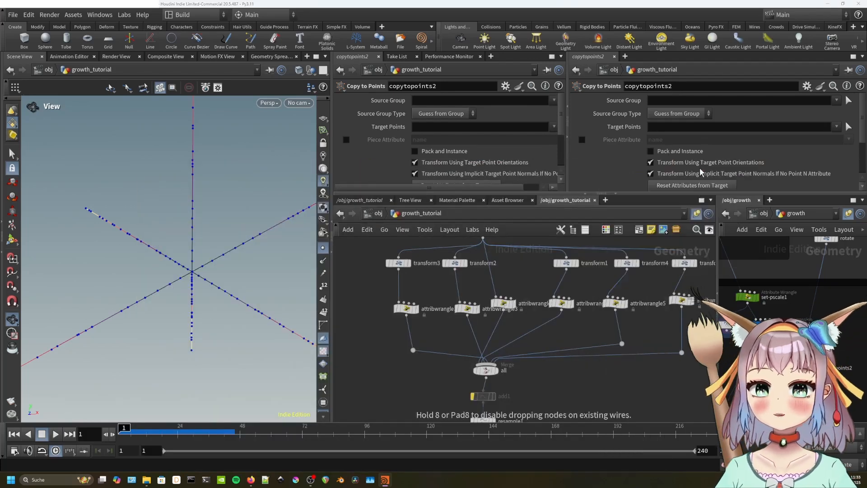
{"action": "left_click", "coordinate": [595, 387]}
{"action": "left_click", "coordinate": [595, 368]}
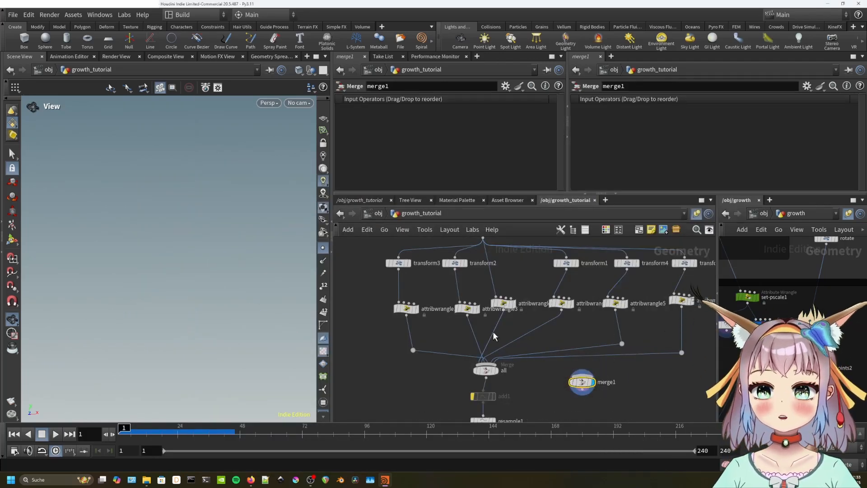
Wire attribwrangle3, 1, 4 and 5 into merge1 and display its crossed-line X.
{"action": "left_click", "coordinate": [495, 370]}
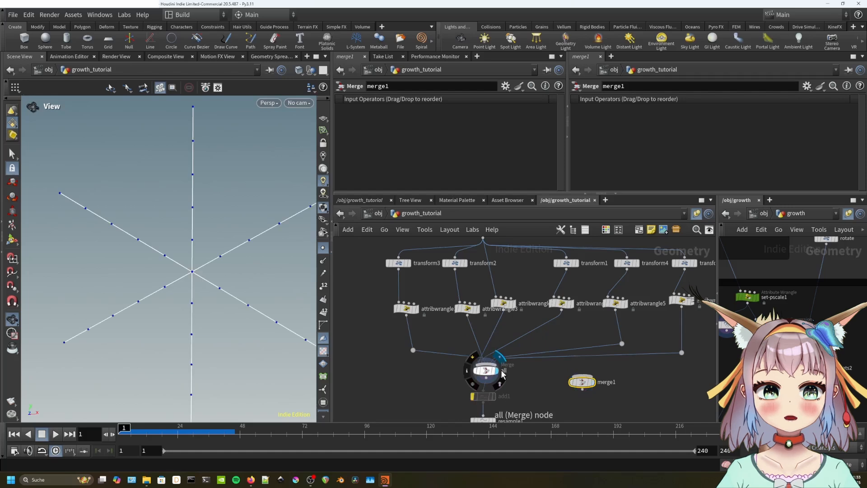
{"action": "key", "text": "h"}
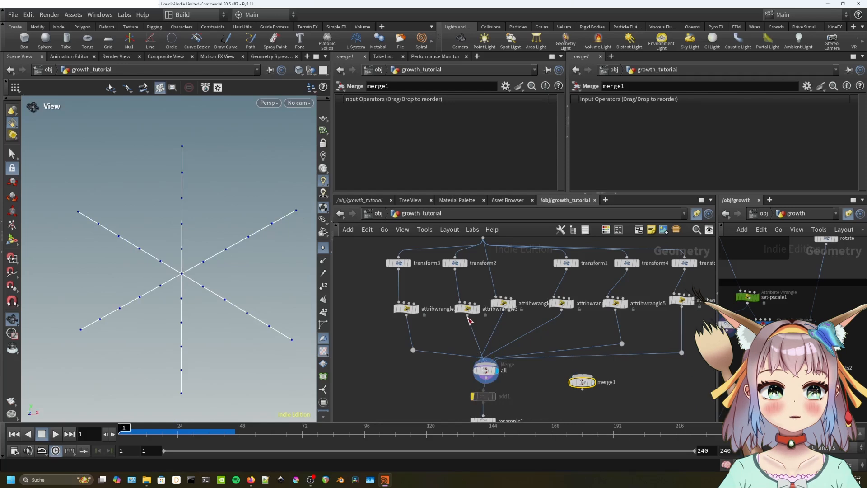
{"action": "left_click_drag", "start_coordinate": [467, 314], "coordinate": [581, 375]}
{"action": "left_click_drag", "start_coordinate": [407, 314], "coordinate": [572, 381]}
{"action": "left_click_drag", "start_coordinate": [562, 310], "coordinate": [581, 378]}
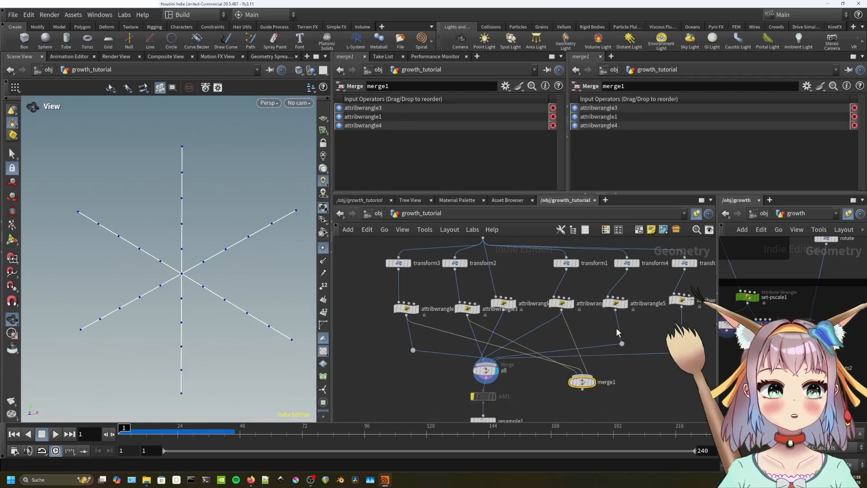
{"action": "left_click_drag", "start_coordinate": [615, 310], "coordinate": [582, 376]}
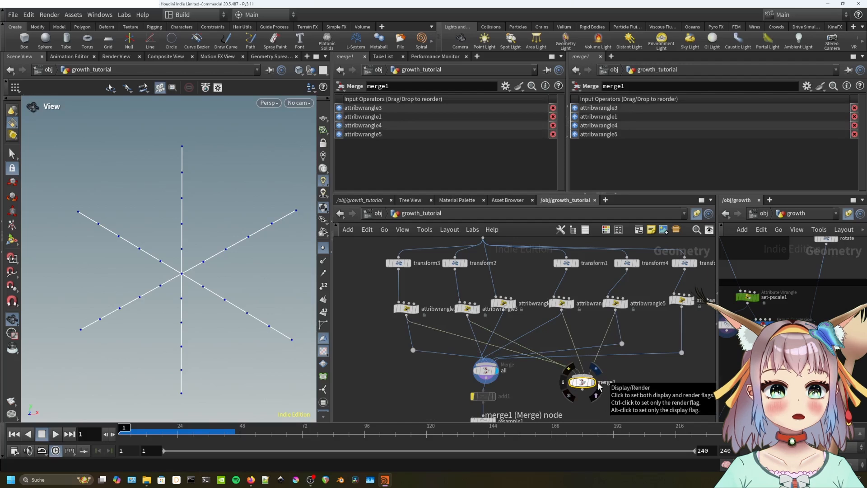
{"action": "left_click", "coordinate": [597, 371]}
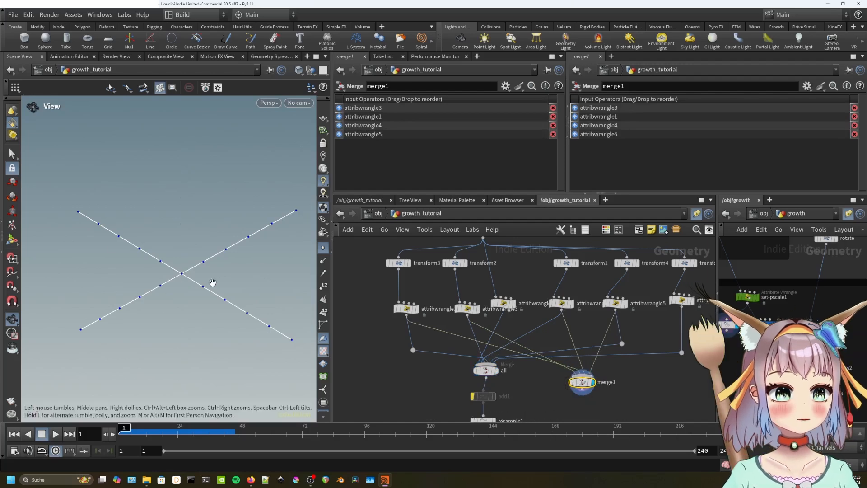
{"action": "left_click_drag", "start_coordinate": [212, 286], "coordinate": [178, 321]}
{"action": "middle_click_drag", "start_coordinate": [613, 407], "coordinate": [592, 299]}
{"action": "middle_click", "coordinate": [583, 314]}
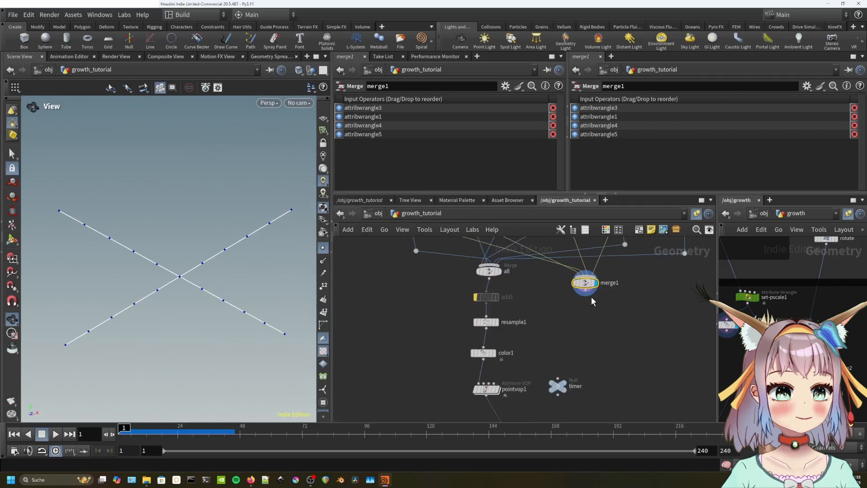
Route merge1's output through a dot into copytopoints2's second input.
{"action": "left_click", "coordinate": [589, 297]}
{"action": "left_click", "coordinate": [601, 398], "text": "alt"}
{"action": "middle_click_drag", "start_coordinate": [634, 394], "coordinate": [641, 310]}
{"action": "left_click", "coordinate": [512, 347]}
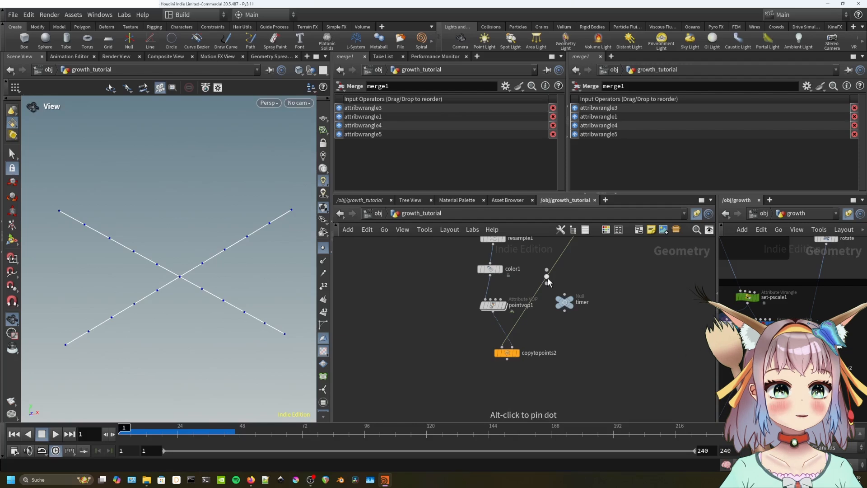
{"action": "left_click_drag", "start_coordinate": [547, 277], "coordinate": [617, 342], "text": "alt"}
Preview copytopoints2's result, then display pointvop1's six-armed point star again.
{"action": "left_click", "coordinate": [518, 354]}
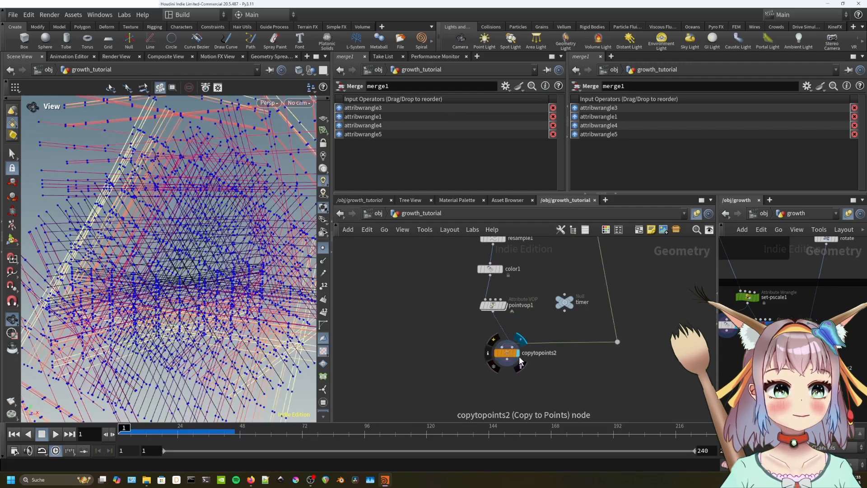
{"action": "left_click_drag", "start_coordinate": [194, 335], "coordinate": [249, 353]}
{"action": "left_click", "coordinate": [505, 305]}
{"action": "left_click_drag", "start_coordinate": [309, 274], "coordinate": [265, 273]}
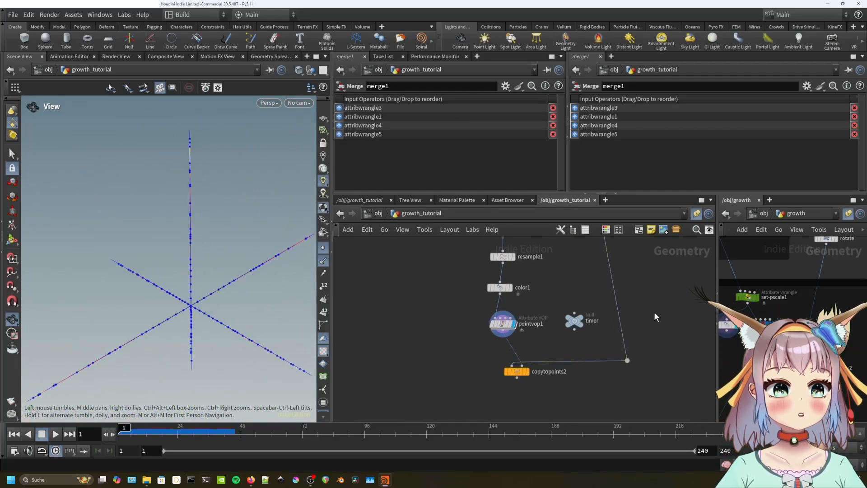
{"action": "key", "text": "Tab"}
Insert transform6 onto merge1's wire and display copytopoints2.
{"action": "type", "text": "tran"}
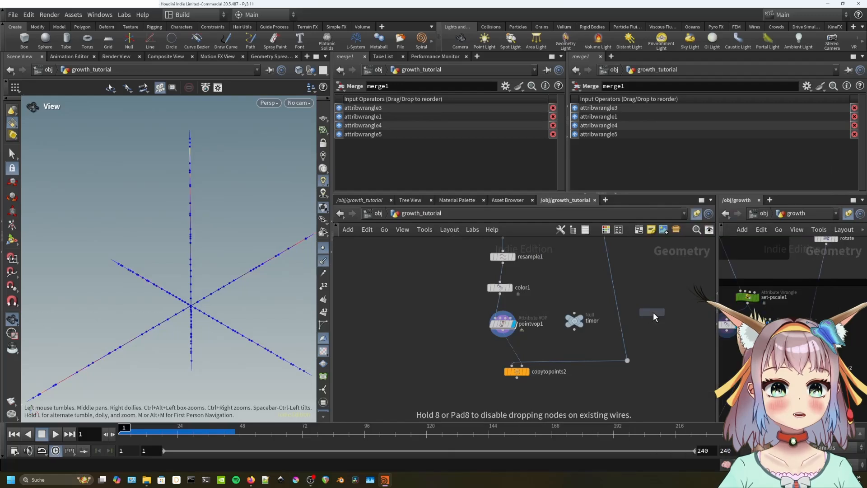
{"action": "key", "text": "Return"}
{"action": "left_click", "coordinate": [620, 297]}
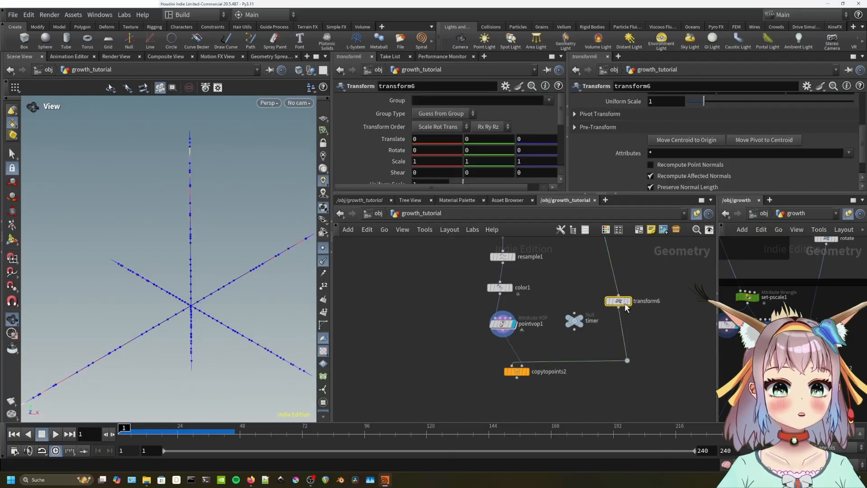
{"action": "left_click", "coordinate": [526, 371]}
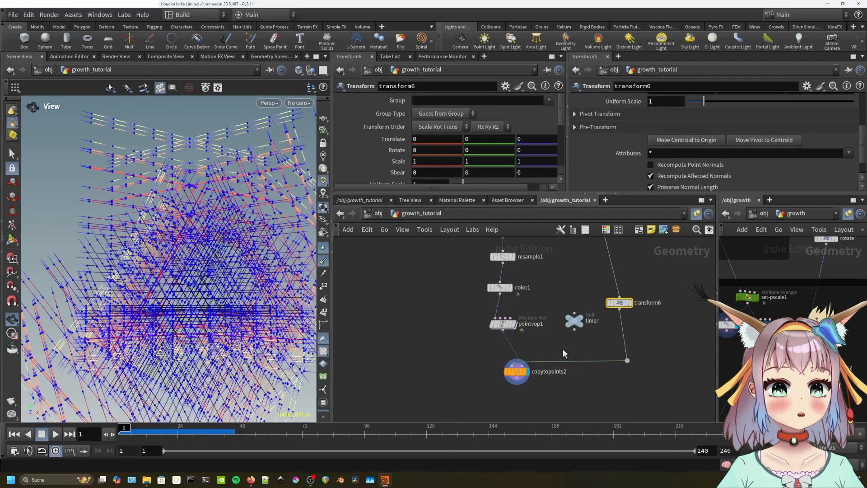
Set transform6's Uniform Scale to 0.21 and Rotate X to 90.
{"action": "scroll", "coordinate": [388, 154], "scroll_direction": "down", "scroll_amount": 2}
{"action": "scroll", "coordinate": [388, 153], "scroll_direction": "down", "scroll_amount": 1}
{"action": "left_click_drag", "start_coordinate": [463, 145], "coordinate": [455, 148]}
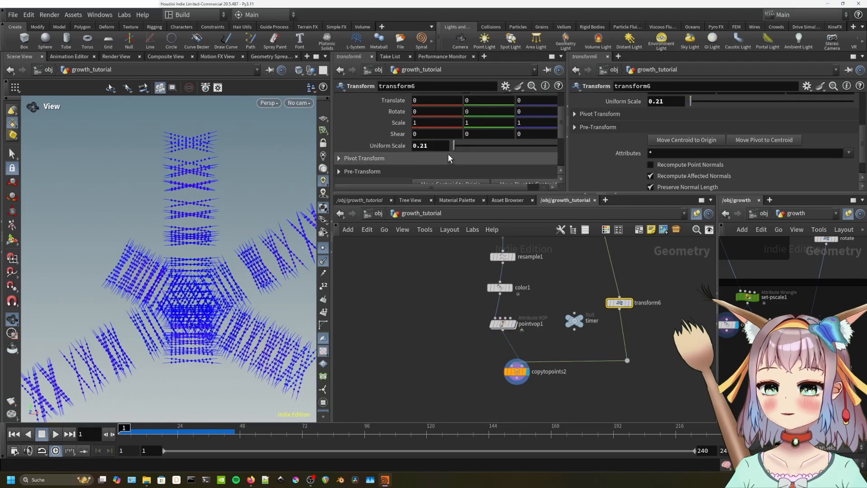
{"action": "left_click", "coordinate": [430, 114]}
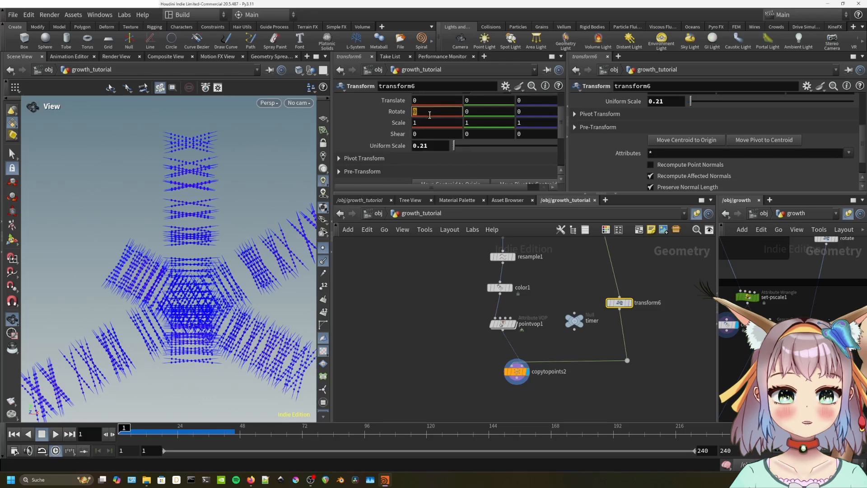
{"action": "type", "text": "90"}
{"action": "key", "text": "Return"}
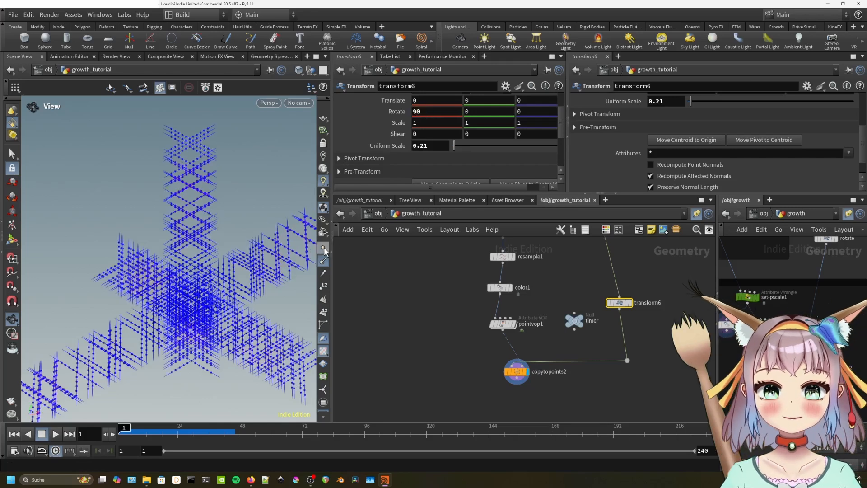
{"action": "left_click_drag", "start_coordinate": [275, 271], "coordinate": [139, 312]}
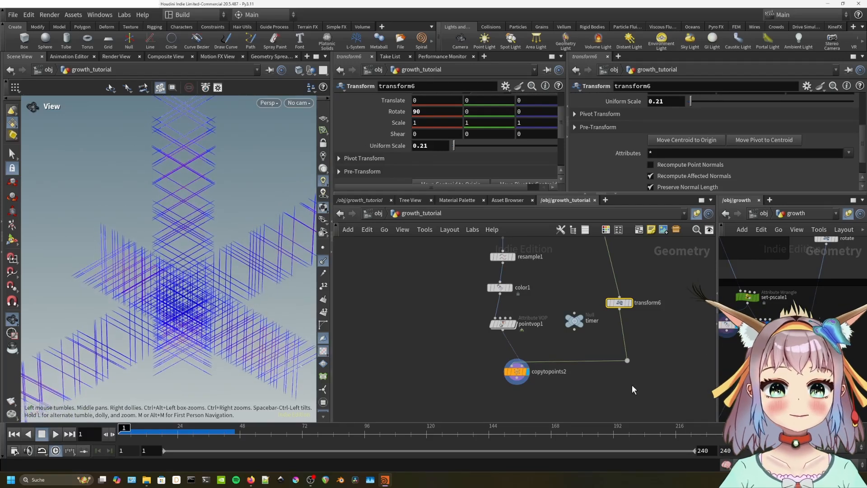
{"action": "middle_click_drag", "start_coordinate": [727, 289], "coordinate": [782, 336]}
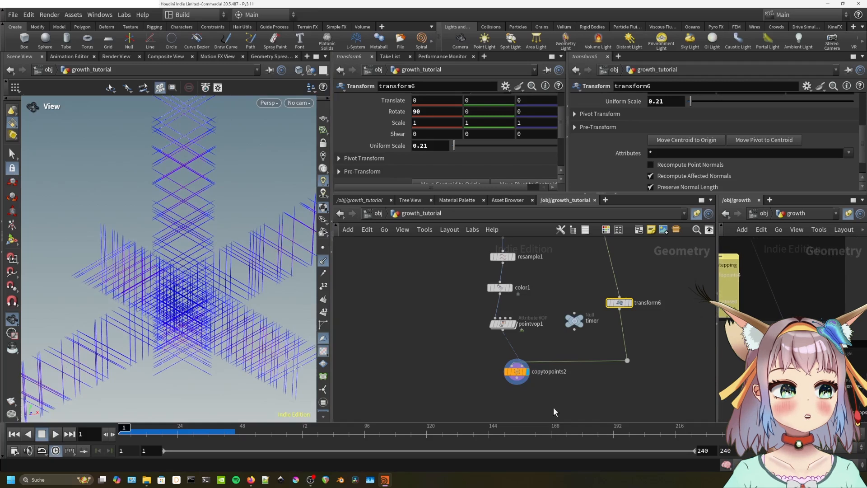
{"action": "key", "text": "Tab"}
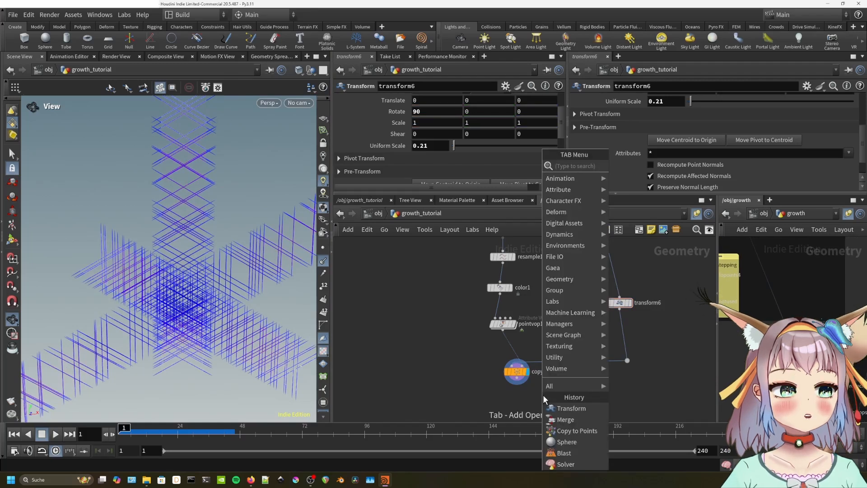
Insert an empty attribwrangle7 above copytopoints2 and view set-pscale1's pscale code.
{"action": "type", "text": "attribute wrangle"}
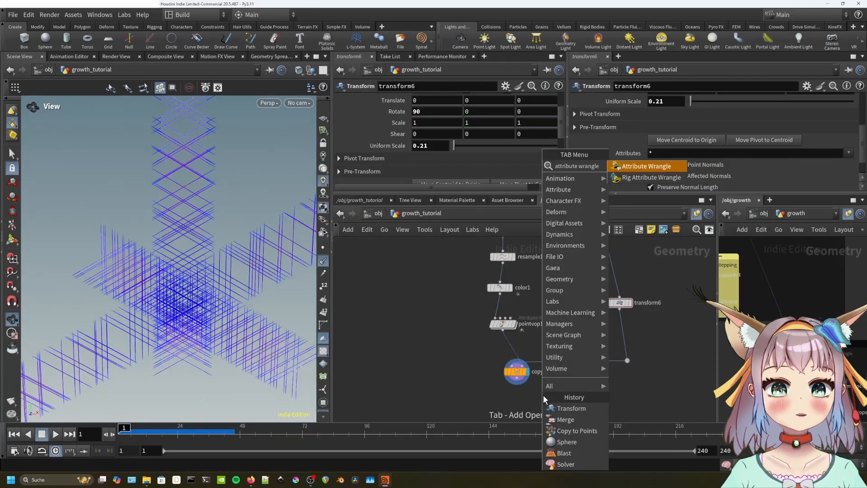
{"action": "key", "text": "Return"}
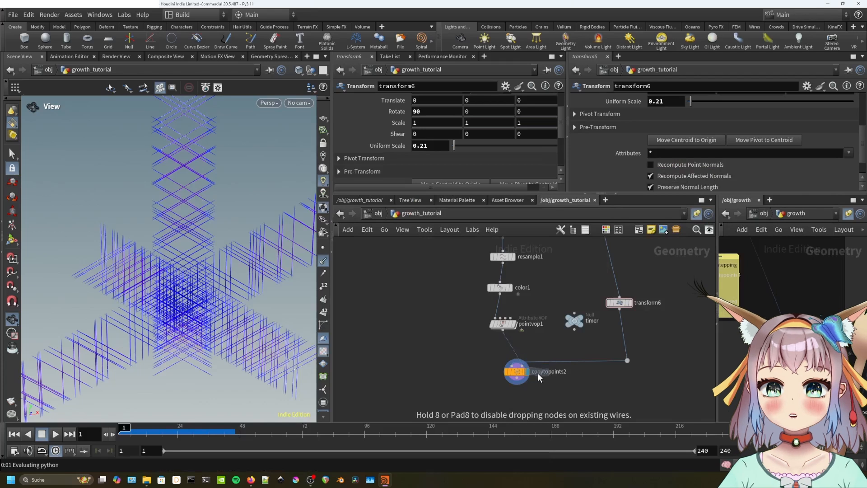
{"action": "left_click", "coordinate": [516, 351]}
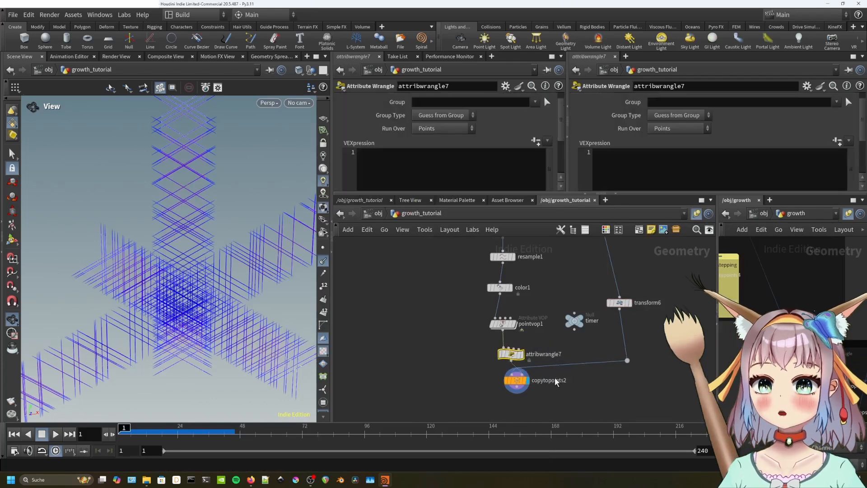
{"action": "middle_click_drag", "start_coordinate": [555, 377], "coordinate": [558, 357]}
{"action": "left_click_drag", "start_coordinate": [523, 353], "coordinate": [526, 378]}
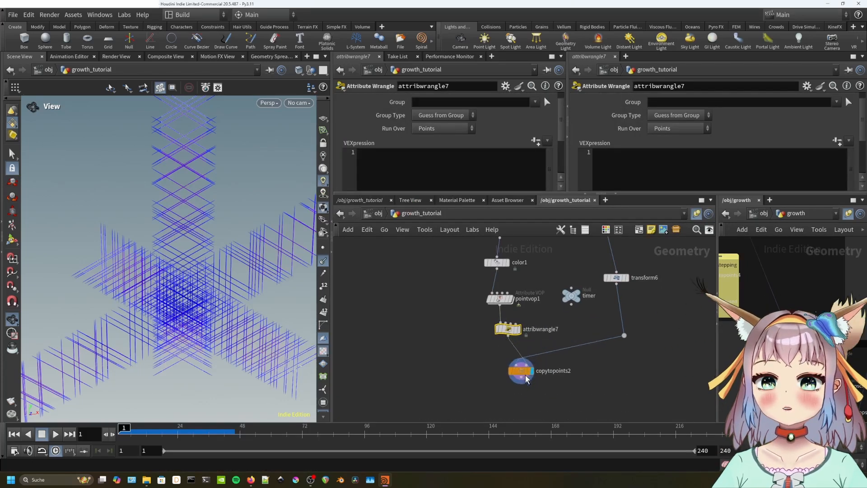
{"action": "left_click_drag", "start_coordinate": [510, 332], "coordinate": [510, 335]}
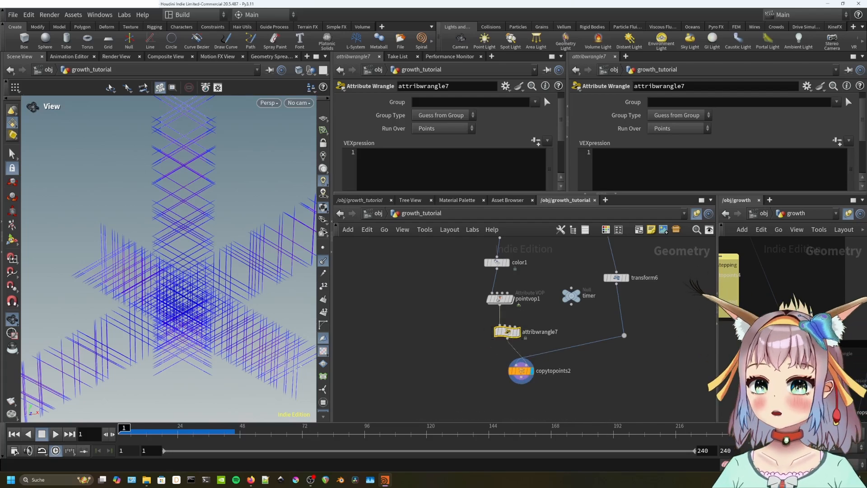
{"action": "left_click", "coordinate": [819, 359]}
{"action": "scroll", "coordinate": [597, 138], "scroll_direction": "down", "scroll_amount": 5}
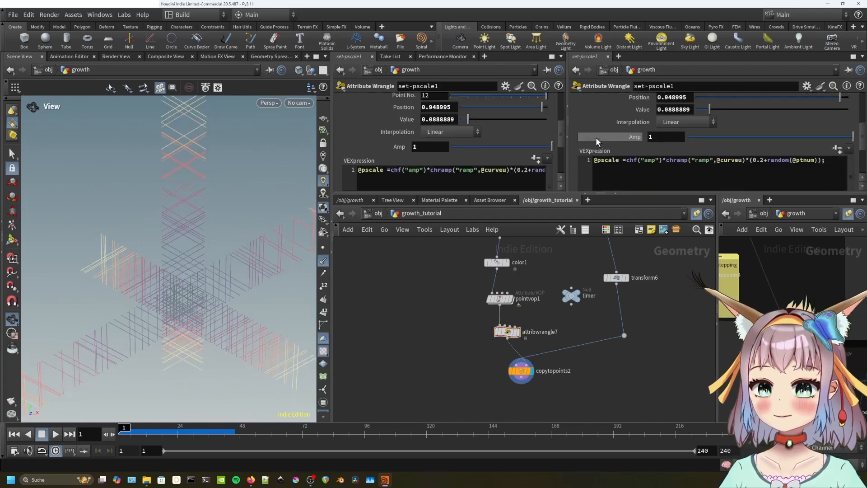
Copy set-pscale1's pscale VEX line into attribwrangle7's code field.
{"action": "left_click", "coordinate": [835, 161]}
{"action": "left_click_drag", "start_coordinate": [836, 162], "coordinate": [598, 168]}
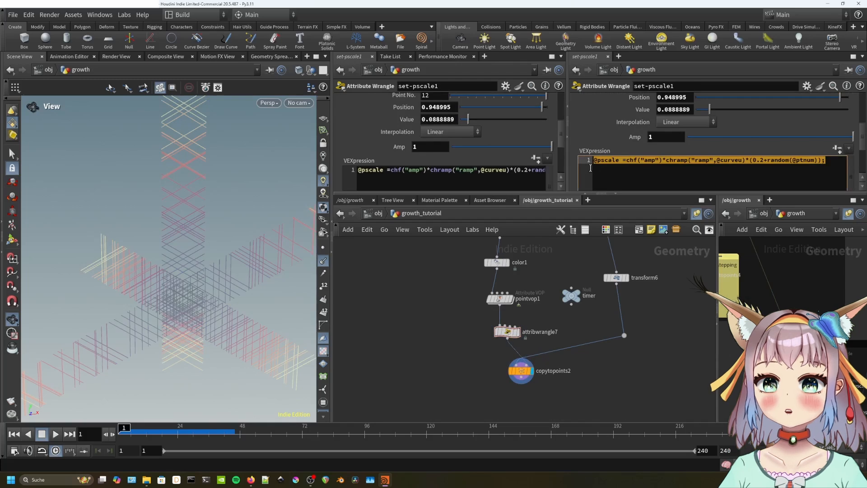
{"action": "left_click", "coordinate": [516, 336]}
{"action": "left_click", "coordinate": [432, 160]}
{"action": "type", "text": "@pscale =chf(\"amp\")*chramp(\"ramp\",@curveu)*(0.2+random(@ptnum));"}
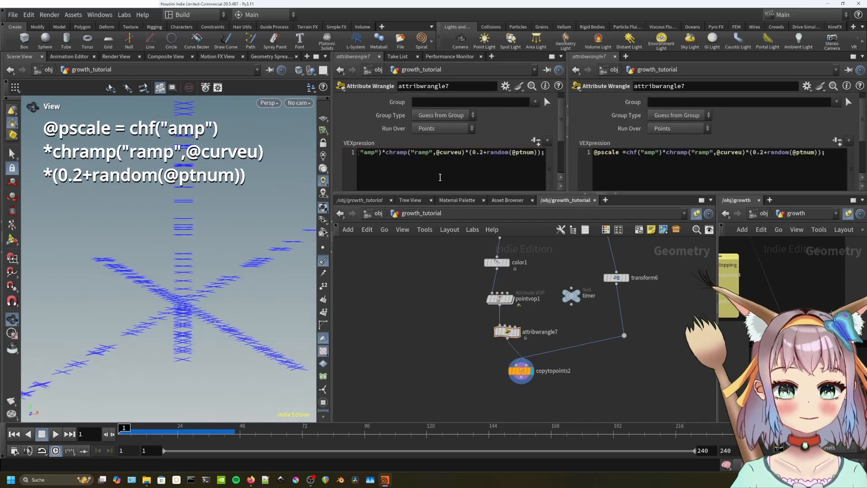
{"action": "left_click", "coordinate": [433, 159]}
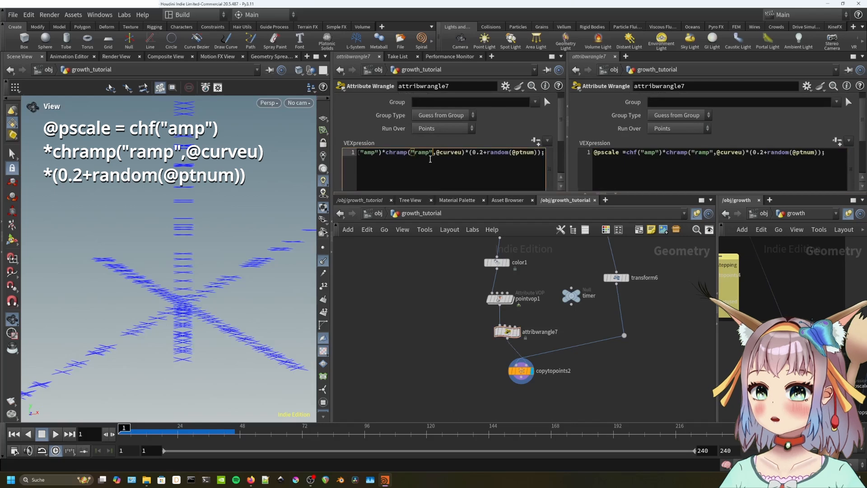
{"action": "left_click_drag", "start_coordinate": [375, 156], "coordinate": [338, 155]}
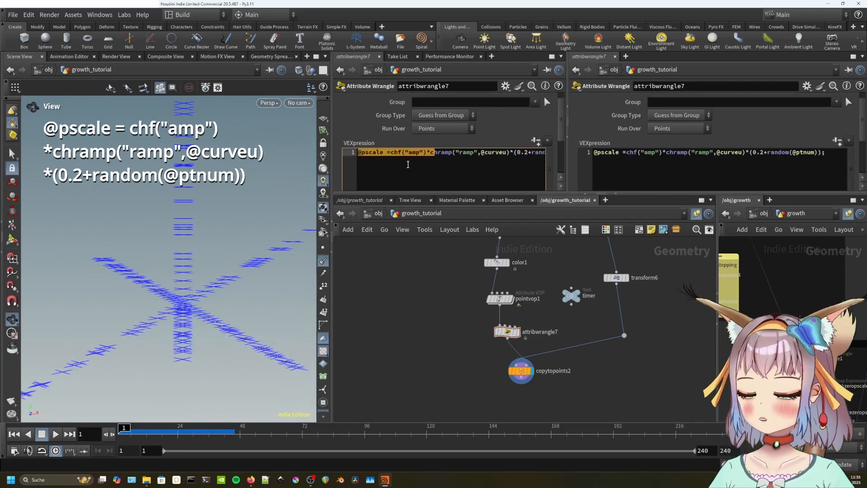
{"action": "left_click", "coordinate": [394, 155]}
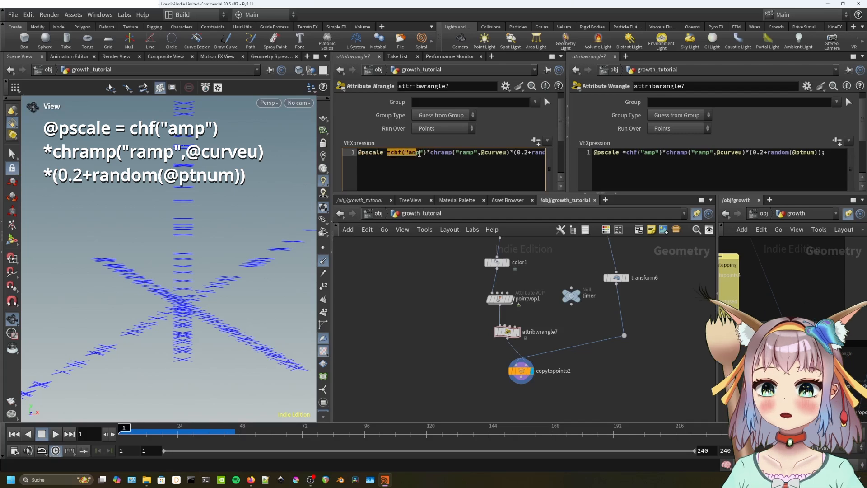
{"action": "left_click", "coordinate": [426, 155]}
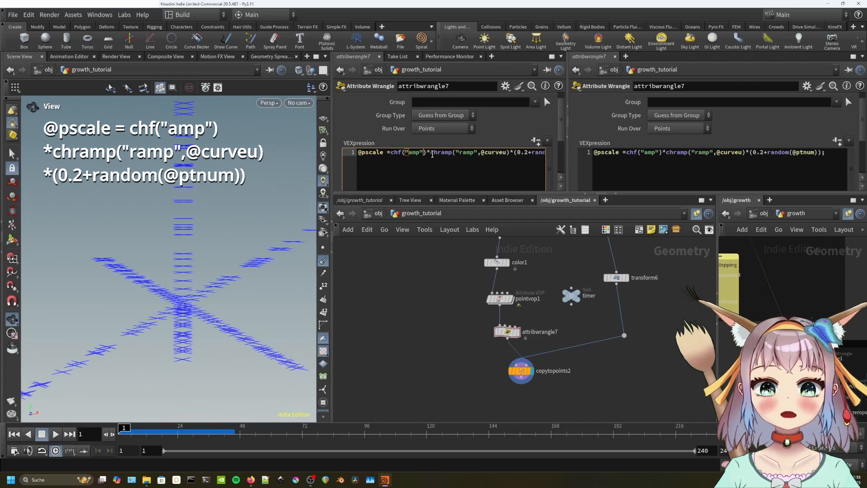
Create the Amp and curveu Ramp spare parameters from the code.
{"action": "left_click", "coordinate": [535, 142]}
{"action": "scroll", "coordinate": [407, 149], "scroll_direction": "down", "scroll_amount": 5}
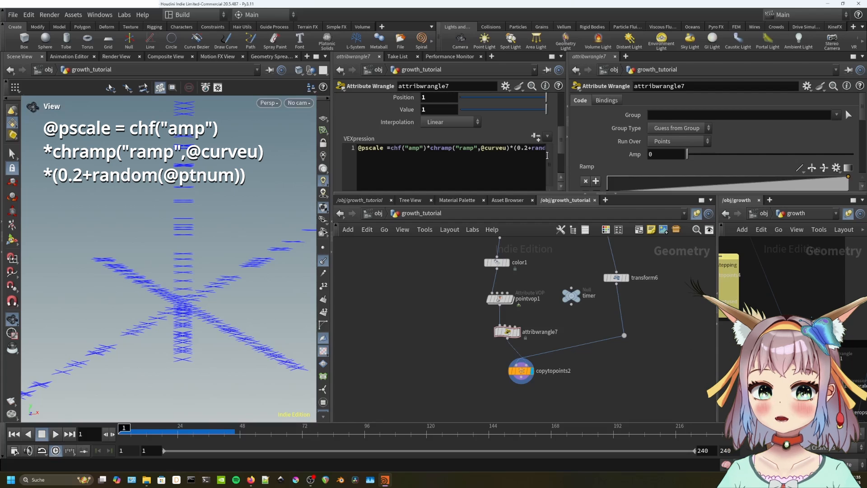
{"action": "left_click_drag", "start_coordinate": [566, 121], "coordinate": [715, 123]}
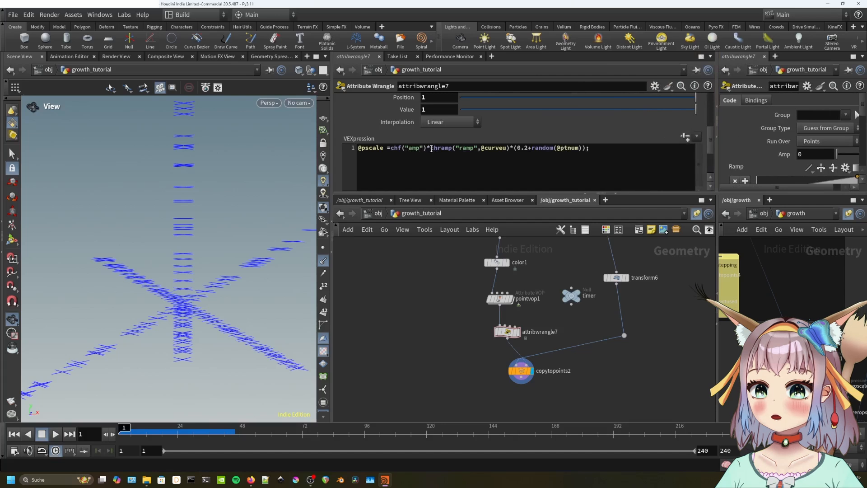
{"action": "left_click_drag", "start_coordinate": [430, 148], "coordinate": [448, 148]}
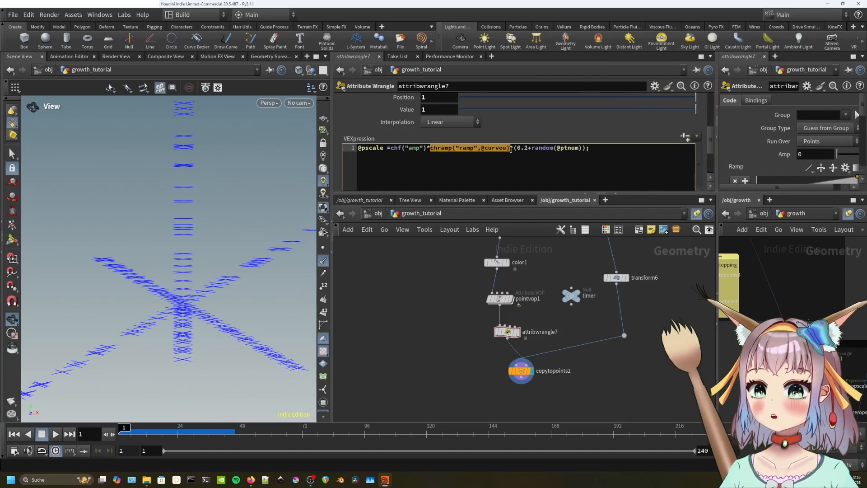
{"action": "scroll", "coordinate": [386, 136], "scroll_direction": "up", "scroll_amount": 3}
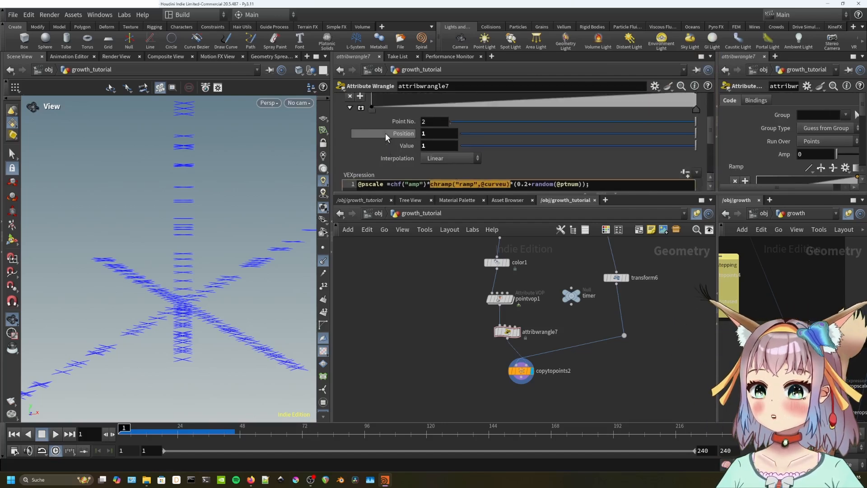
{"action": "scroll", "coordinate": [386, 133], "scroll_direction": "down", "scroll_amount": 2}
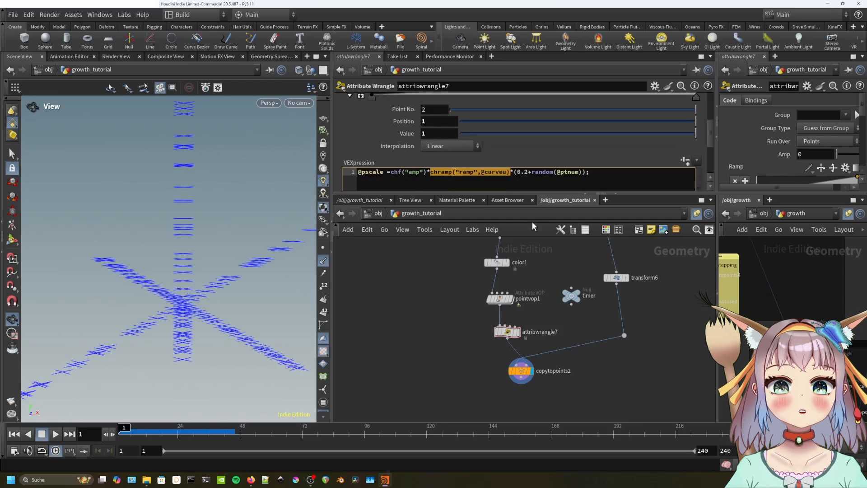
{"action": "left_click_drag", "start_coordinate": [495, 200], "coordinate": [501, 243]}
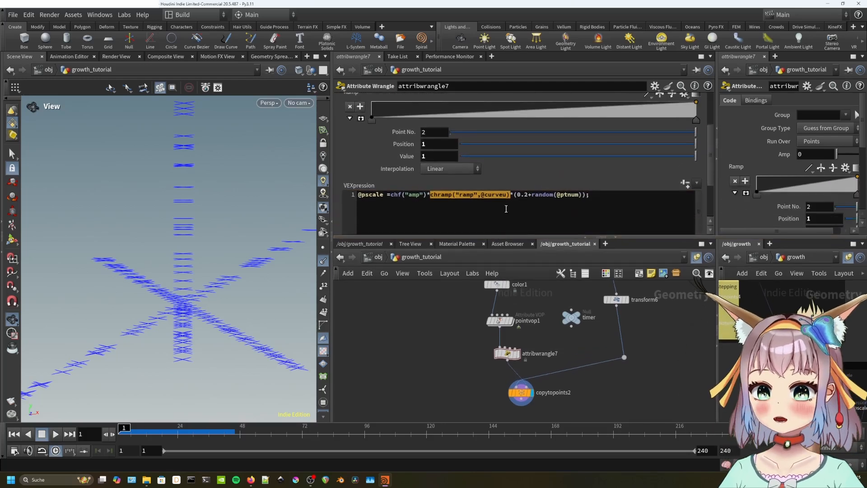
{"action": "scroll", "coordinate": [518, 199], "scroll_direction": "up", "scroll_amount": 1}
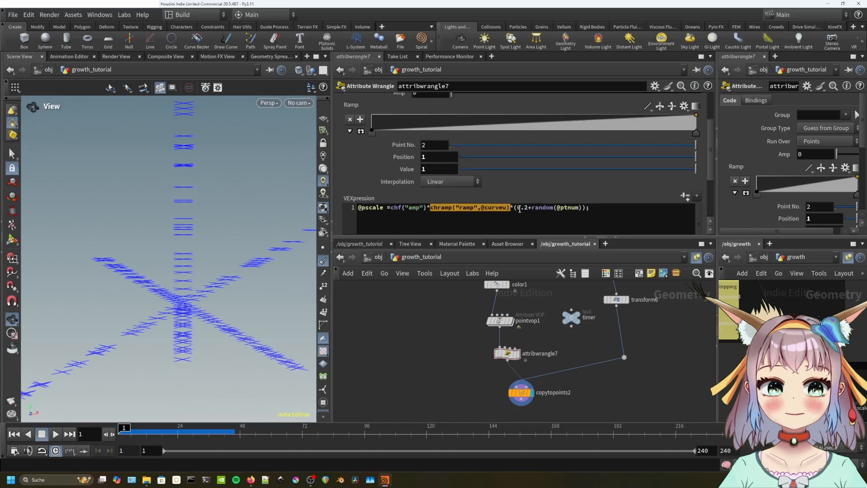
{"action": "scroll", "coordinate": [398, 199], "scroll_direction": "up", "scroll_amount": 2}
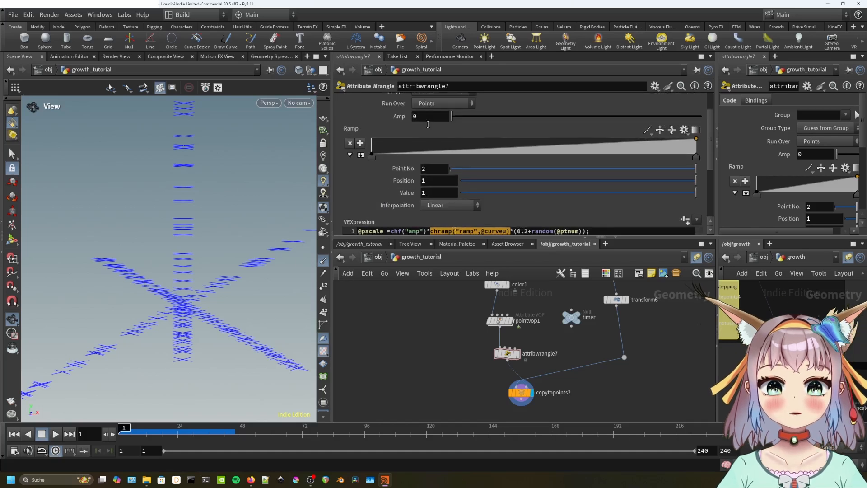
Test Amp at 1, then set it back to 0.
{"action": "type", "text": "1"}
{"action": "key", "text": "Return"}
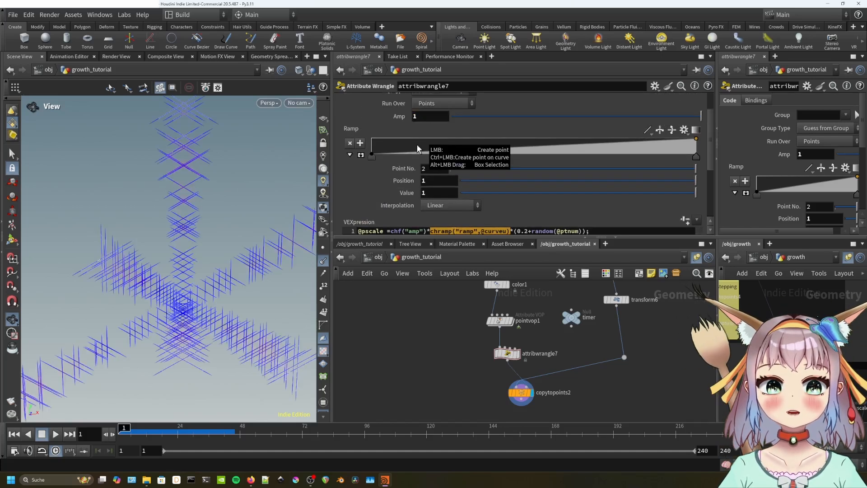
{"action": "mouse_move", "coordinate": [222, 278]}
{"action": "left_mouse_down"}
{"action": "mouse_move", "coordinate": [214, 279]}
{"action": "mouse_move", "coordinate": [230, 268]}
{"action": "left_mouse_up"}
{"action": "left_click", "coordinate": [428, 117]}
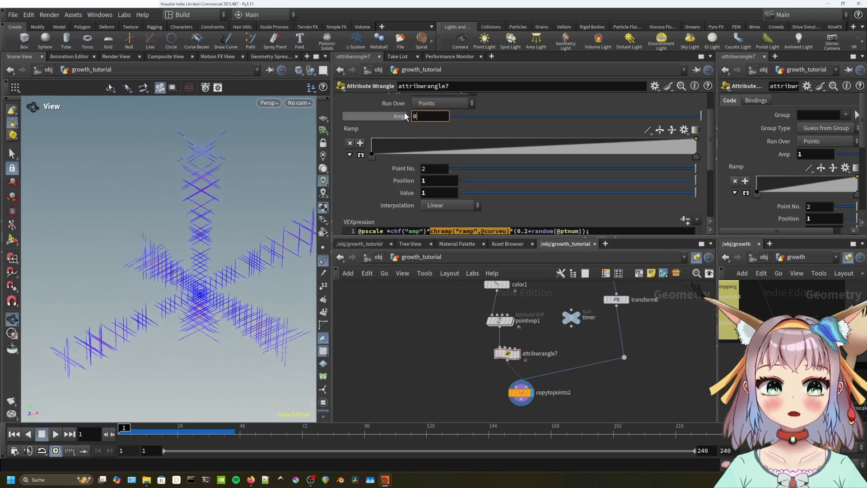
{"action": "key", "text": "Return"}
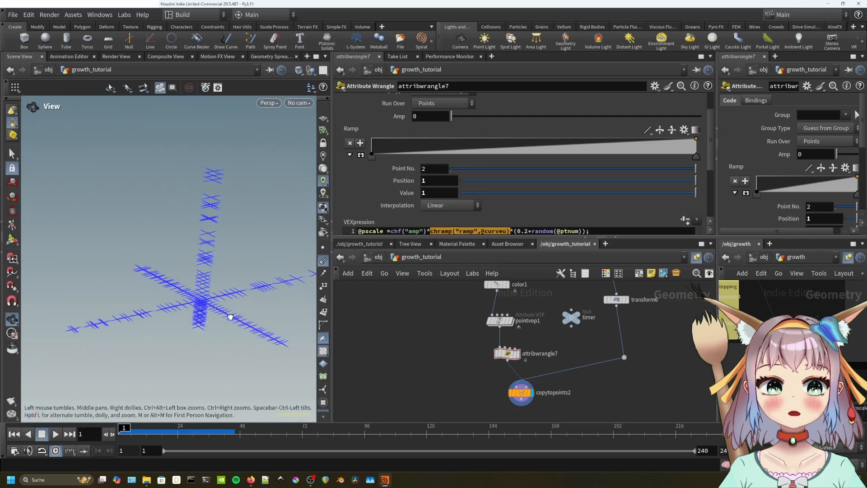
{"action": "left_click_drag", "start_coordinate": [227, 315], "coordinate": [255, 342]}
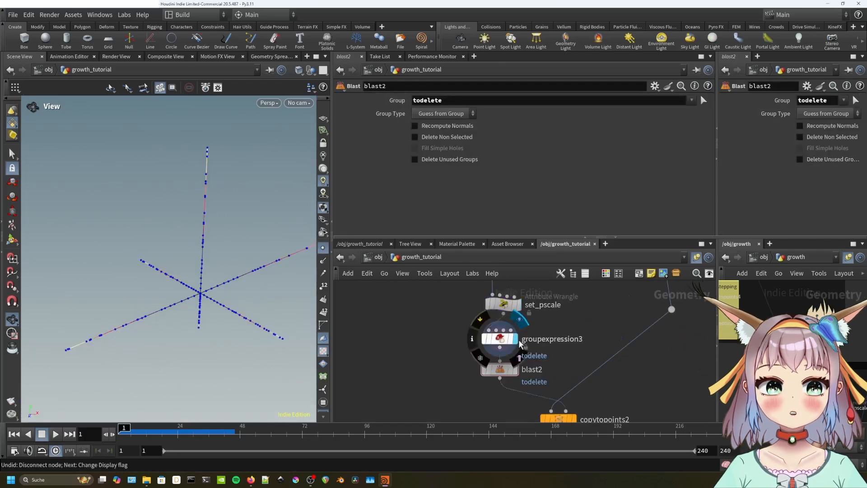
Line up groupexpression3 and blast2 under set_pscale and display copytopoints2's red-to-yellow crosses.
{"action": "left_click", "coordinate": [502, 340]}
{"action": "left_click_drag", "start_coordinate": [506, 344], "coordinate": [507, 372]}
{"action": "mouse_move", "coordinate": [506, 309]}
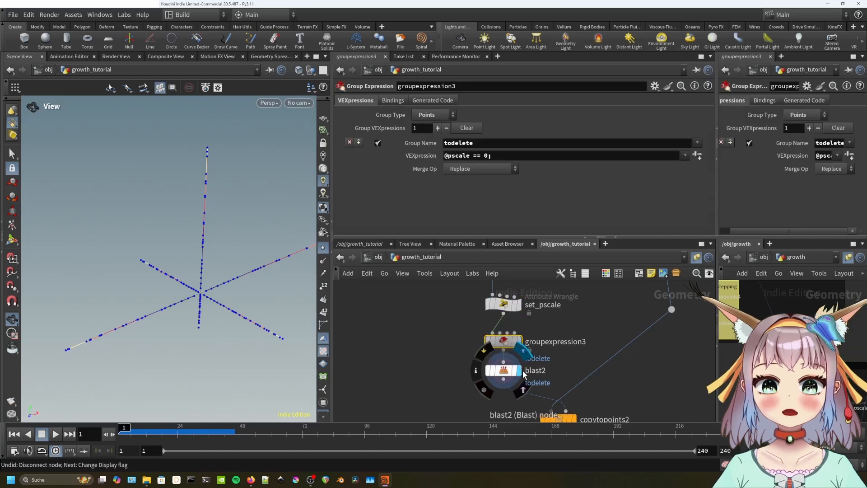
{"action": "left_click", "coordinate": [506, 371]}
{"action": "left_click_drag", "start_coordinate": [235, 271], "coordinate": [197, 321]}
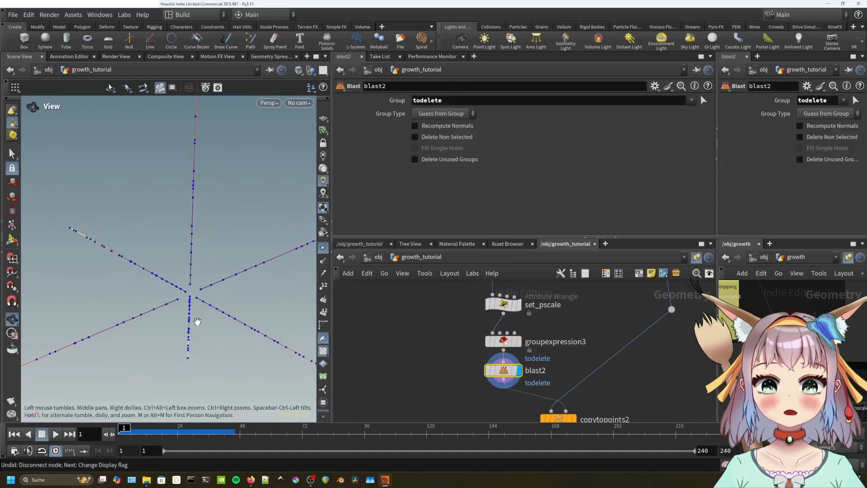
{"action": "middle_click_drag", "start_coordinate": [565, 364], "coordinate": [563, 332]}
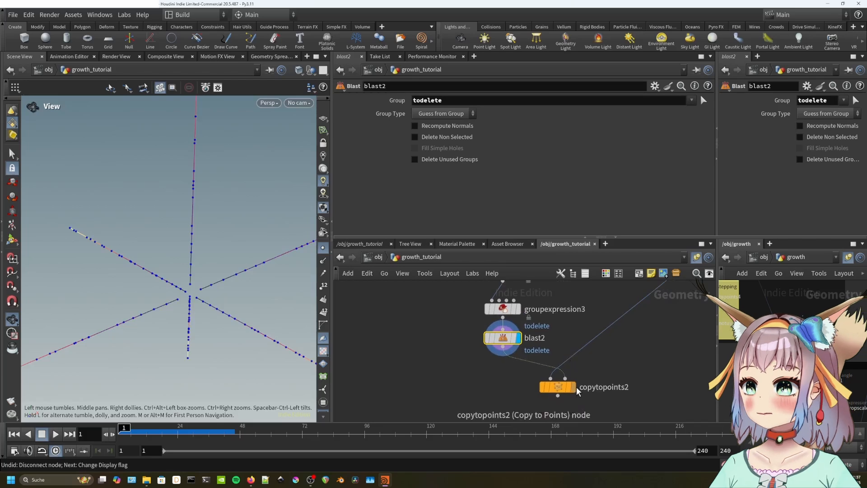
{"action": "left_click", "coordinate": [575, 387]}
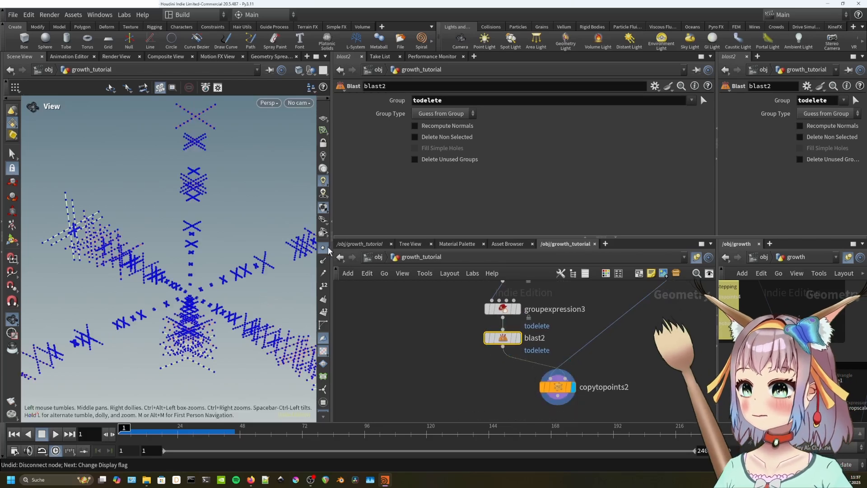
{"action": "left_click_drag", "start_coordinate": [297, 263], "coordinate": [294, 266]}
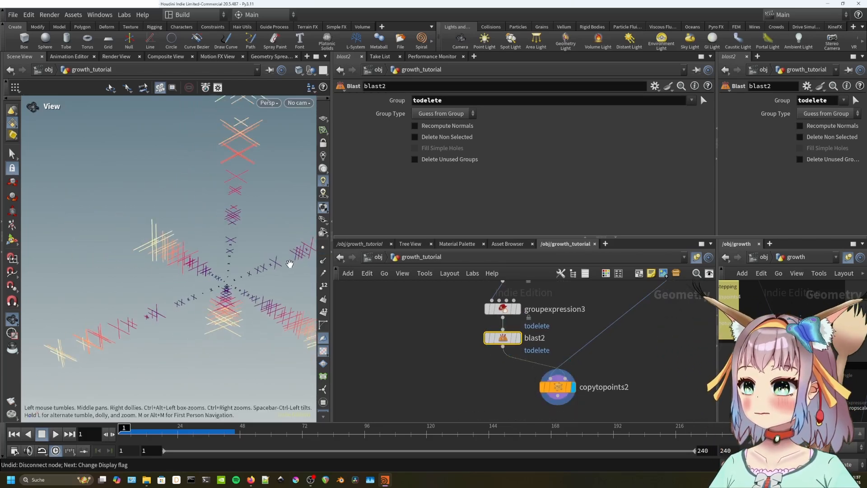
{"action": "middle_click_drag", "start_coordinate": [556, 299], "coordinate": [562, 349]}
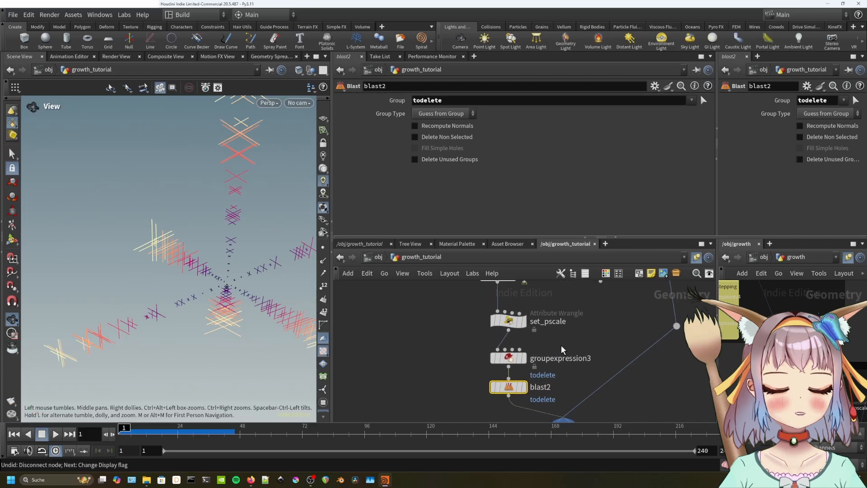
{"action": "left_click", "coordinate": [508, 321]}
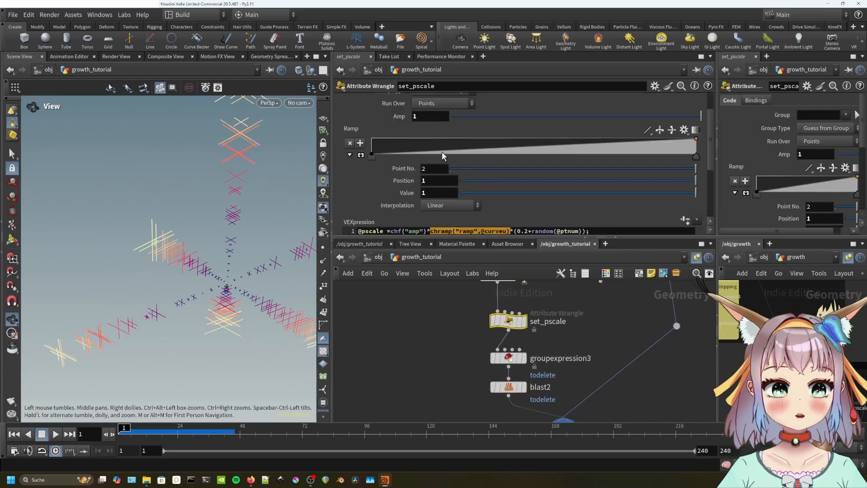
Pull set_pscale's early ramp points toward zero and raise Amp to 3.
{"action": "mouse_move", "coordinate": [415, 144]}
{"action": "left_mouse_down"}
{"action": "mouse_move", "coordinate": [405, 148]}
{"action": "mouse_move", "coordinate": [407, 141]}
{"action": "left_mouse_up"}
{"action": "left_click_drag", "start_coordinate": [467, 147], "coordinate": [485, 167]}
{"action": "left_click_drag", "start_coordinate": [252, 271], "coordinate": [240, 236]}
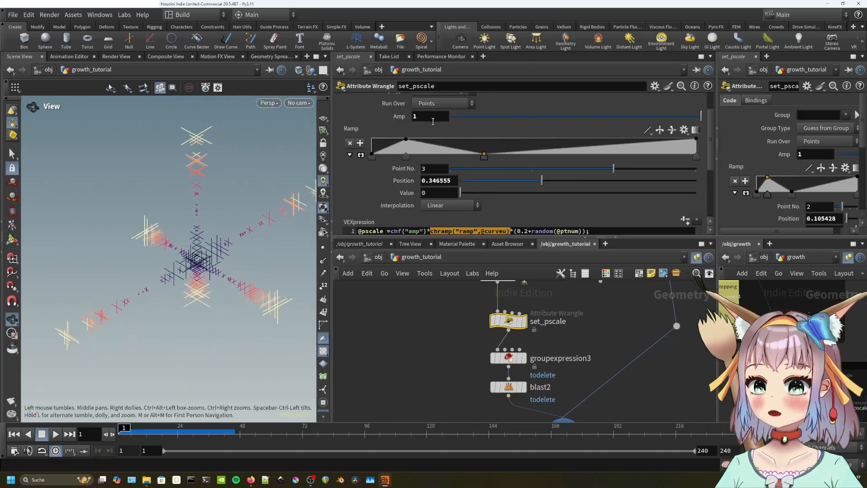
{"action": "left_click", "coordinate": [432, 118]}
{"action": "key", "text": "Return"}
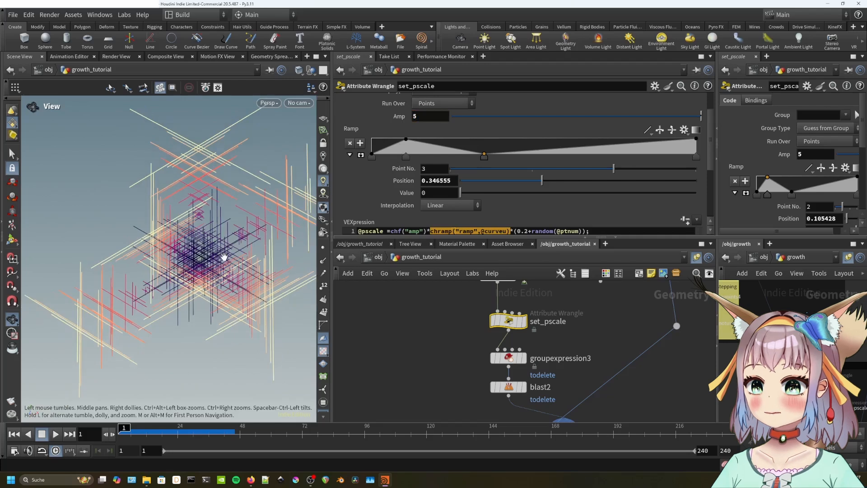
Add and drag more ramp points into a multi-peaked zigzag ending at zero.
{"action": "mouse_move", "coordinate": [486, 152]}
{"action": "left_mouse_down"}
{"action": "mouse_move", "coordinate": [486, 145]}
{"action": "mouse_move", "coordinate": [485, 159]}
{"action": "left_mouse_up"}
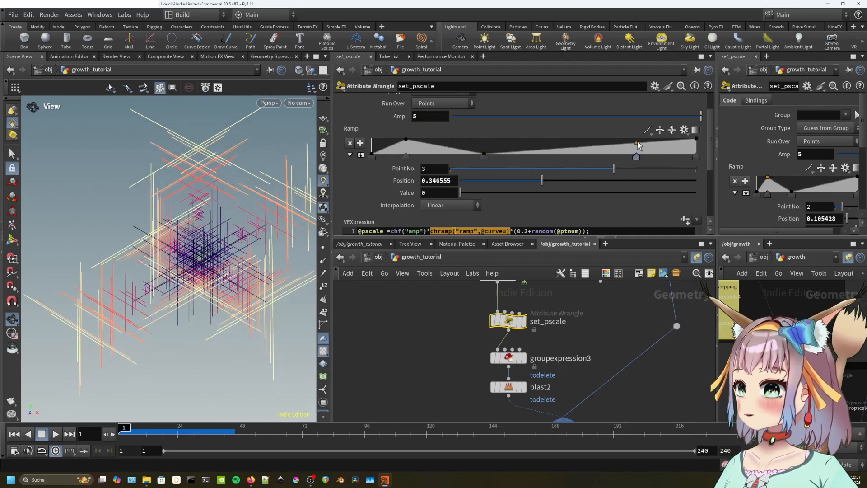
{"action": "left_click", "coordinate": [623, 139]}
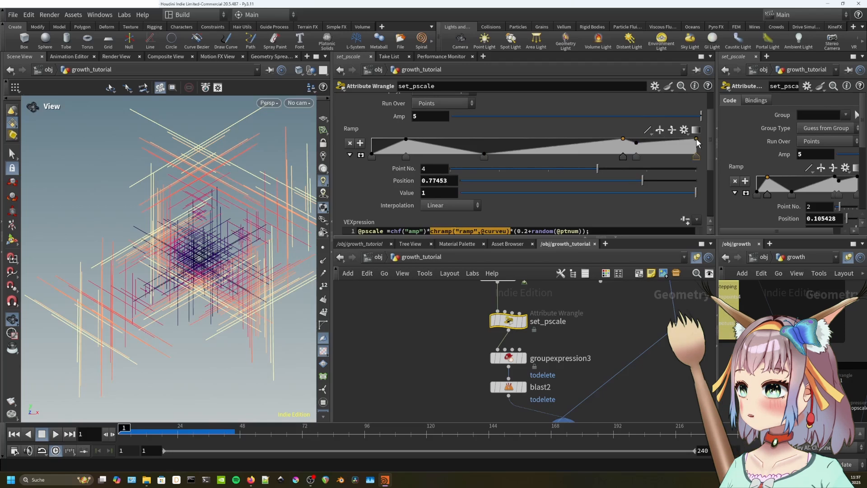
{"action": "left_click_drag", "start_coordinate": [695, 139], "coordinate": [695, 158]}
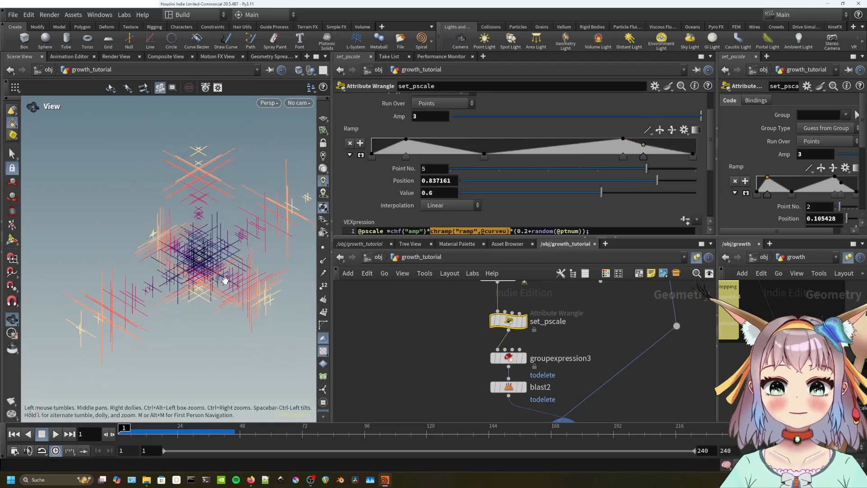
{"action": "left_click_drag", "start_coordinate": [223, 281], "coordinate": [253, 257]}
{"action": "left_click_drag", "start_coordinate": [485, 154], "coordinate": [456, 155]}
{"action": "left_click_drag", "start_coordinate": [545, 147], "coordinate": [545, 150]}
{"action": "left_click_drag", "start_coordinate": [623, 139], "coordinate": [623, 144]}
{"action": "left_click_drag", "start_coordinate": [643, 145], "coordinate": [622, 142]}
{"action": "middle_click_drag", "start_coordinate": [549, 292], "coordinate": [537, 364]}
{"action": "scroll", "coordinate": [537, 364], "scroll_direction": "down", "scroll_amount": 3}
{"action": "left_click", "coordinate": [500, 286]}
{"action": "left_click", "coordinate": [501, 351]}
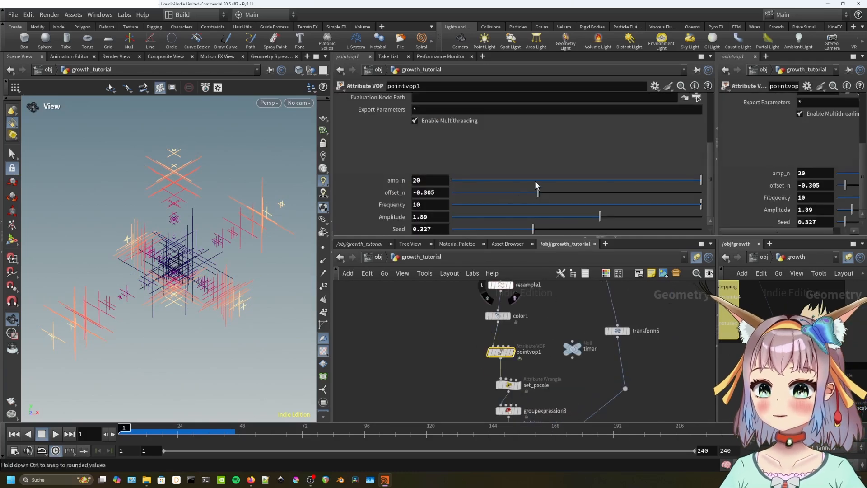
{"action": "left_click_drag", "start_coordinate": [699, 177], "coordinate": [716, 189]}
{"action": "mouse_move", "coordinate": [543, 195]}
{"action": "left_mouse_down"}
{"action": "mouse_move", "coordinate": [512, 194]}
{"action": "mouse_move", "coordinate": [545, 194]}
{"action": "mouse_move", "coordinate": [536, 195]}
{"action": "left_mouse_up"}
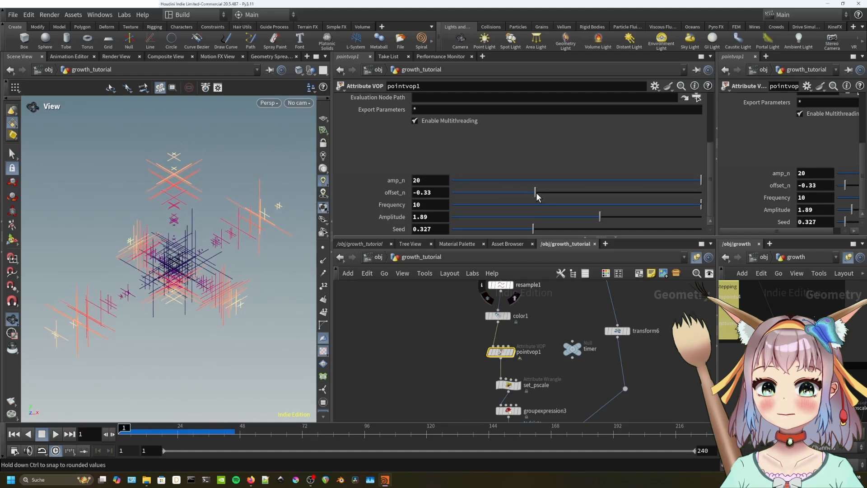
{"action": "key", "text": "ctrl+z"}
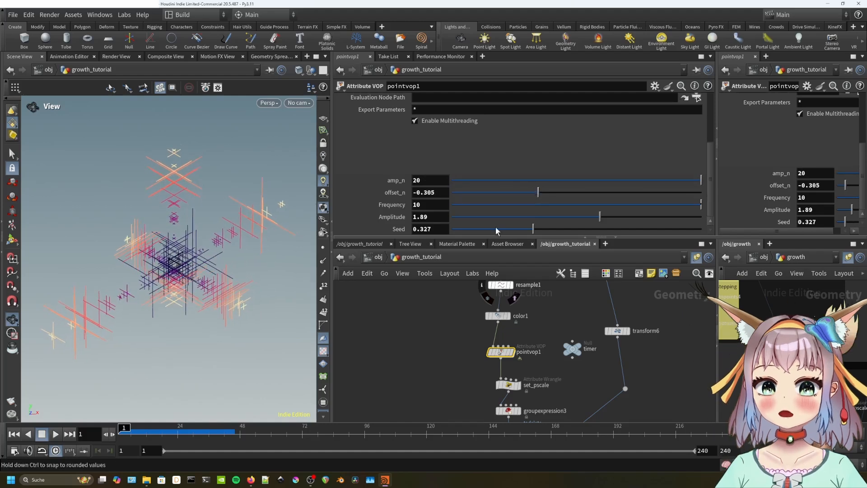
{"action": "left_click_drag", "start_coordinate": [533, 228], "coordinate": [545, 229]}
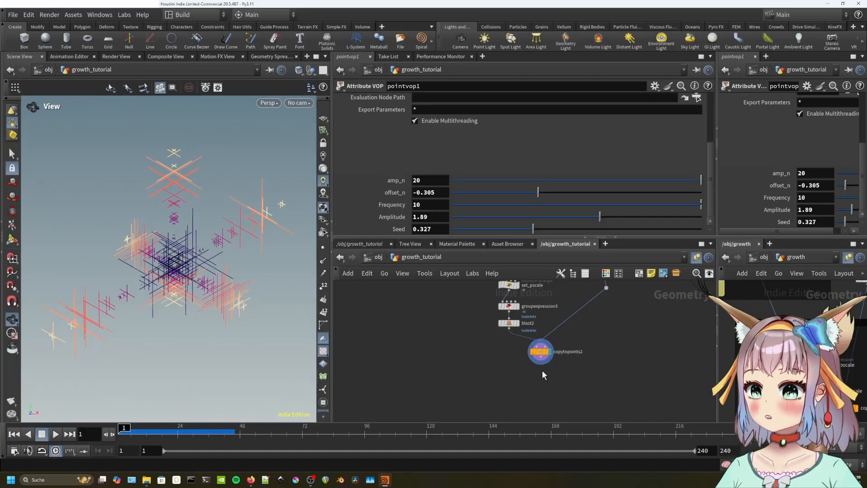
Add a Resample node (resample2) below copytopoints2 and wire copytopoints2 into it.
{"action": "key", "text": "Tab"}
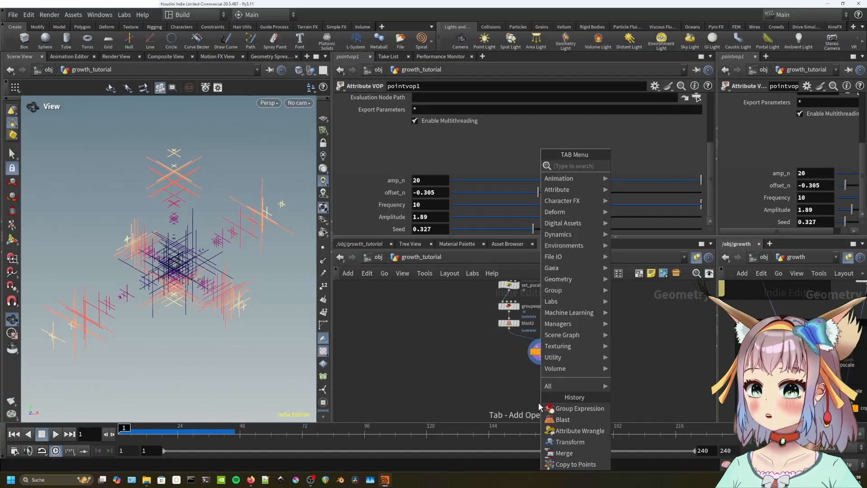
{"action": "type", "text": "resample"}
{"action": "key", "text": "Return"}
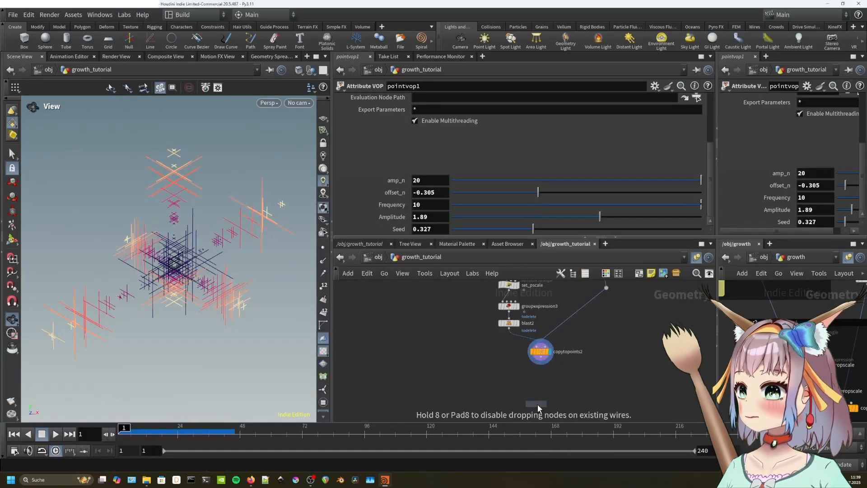
{"action": "left_click", "coordinate": [539, 386]}
{"action": "left_click_drag", "start_coordinate": [539, 361], "coordinate": [537, 383]}
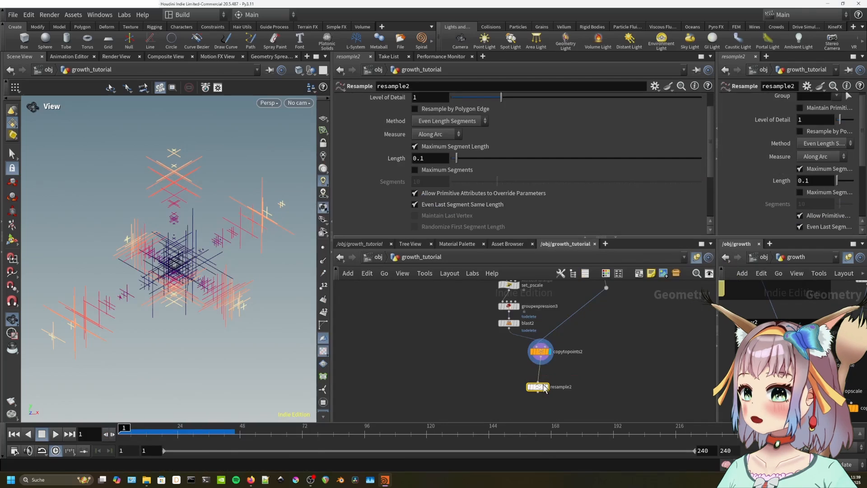
Set resample2's Length to 0.4, write a Curve U attribute named curveu2, and save the scene.
{"action": "left_click", "coordinate": [323, 248]}
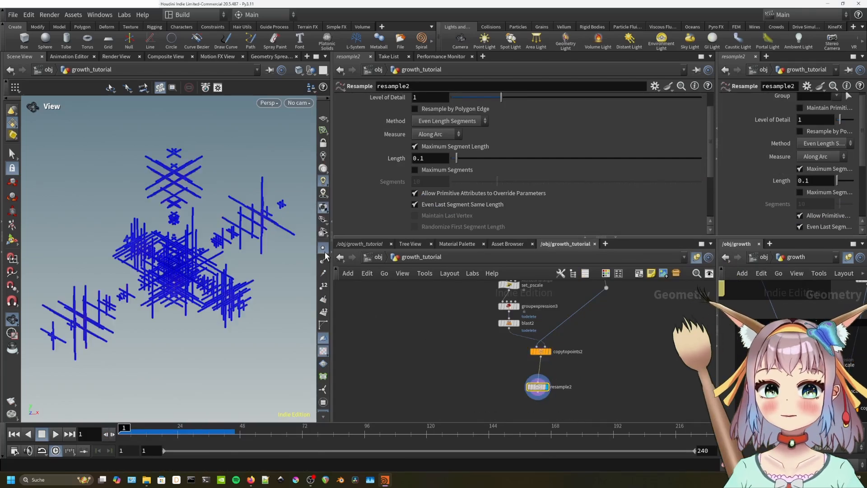
{"action": "scroll", "coordinate": [261, 274], "scroll_direction": "up", "scroll_amount": 2}
{"action": "left_click", "coordinate": [549, 351]}
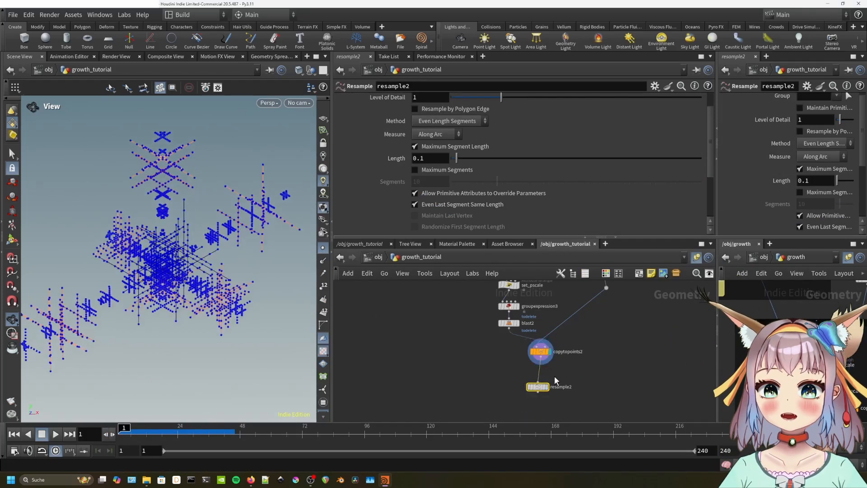
{"action": "left_click", "coordinate": [541, 387]}
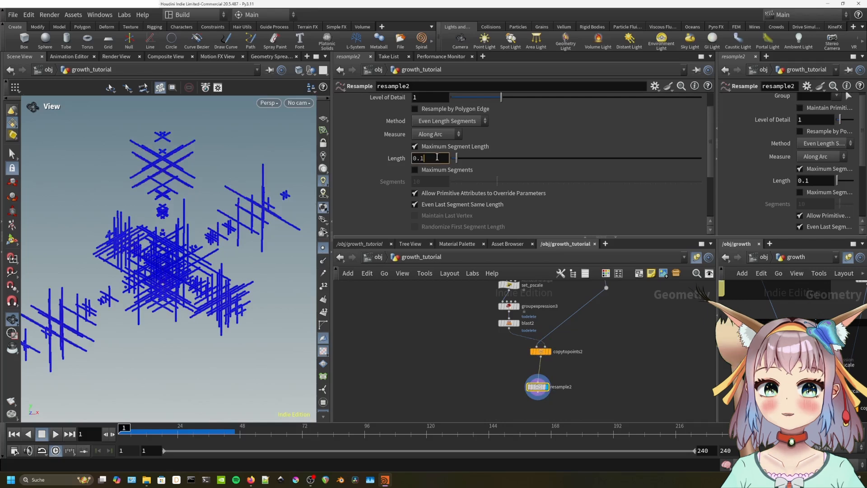
{"action": "scroll", "coordinate": [387, 195], "scroll_direction": "down", "scroll_amount": 1}
{"action": "key", "text": "Return"}
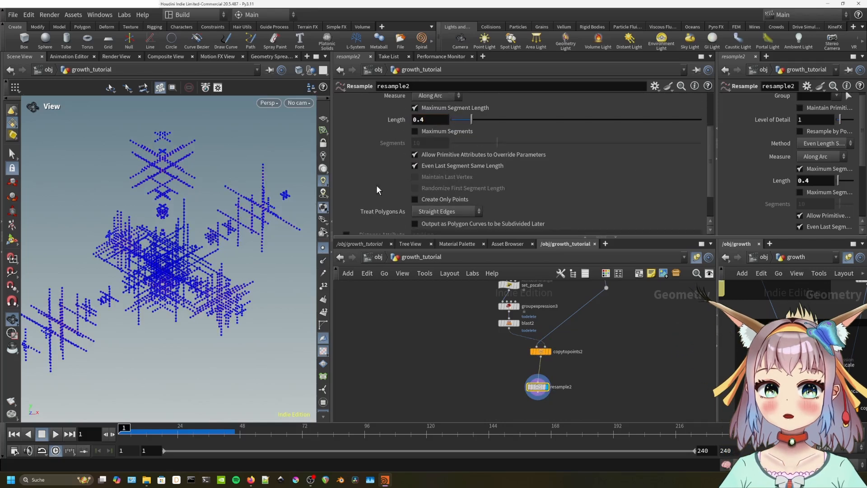
{"action": "scroll", "coordinate": [377, 184], "scroll_direction": "down", "scroll_amount": 1}
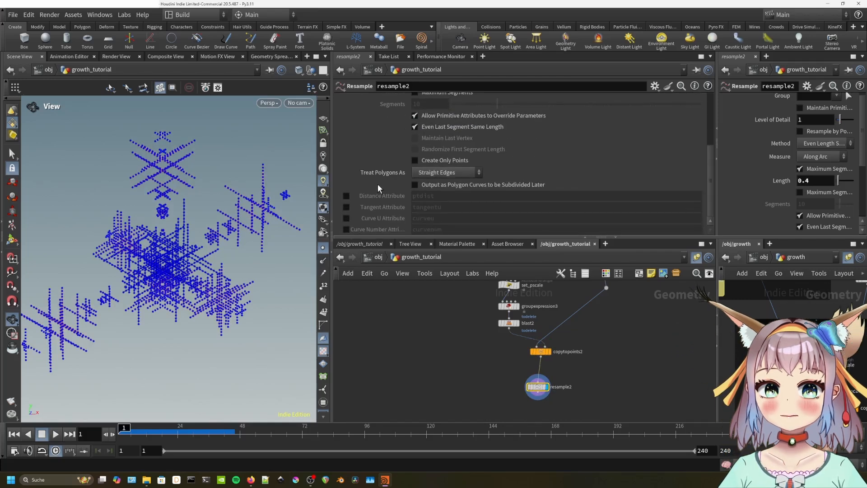
{"action": "left_click", "coordinate": [346, 218]}
{"action": "left_click", "coordinate": [448, 220]}
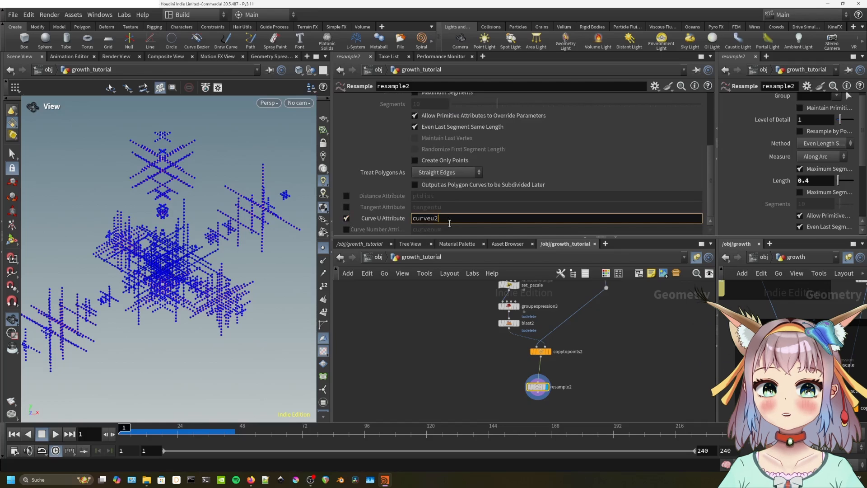
{"action": "key", "text": "Return"}
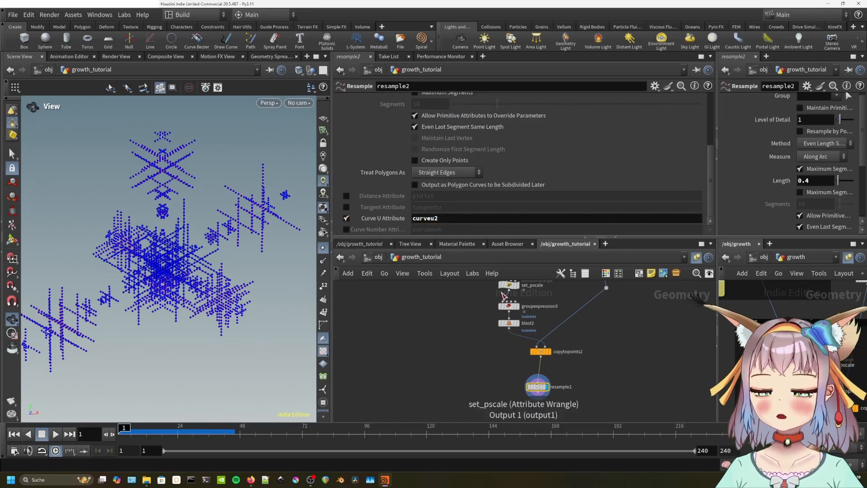
{"action": "key", "text": "ctrl+s"}
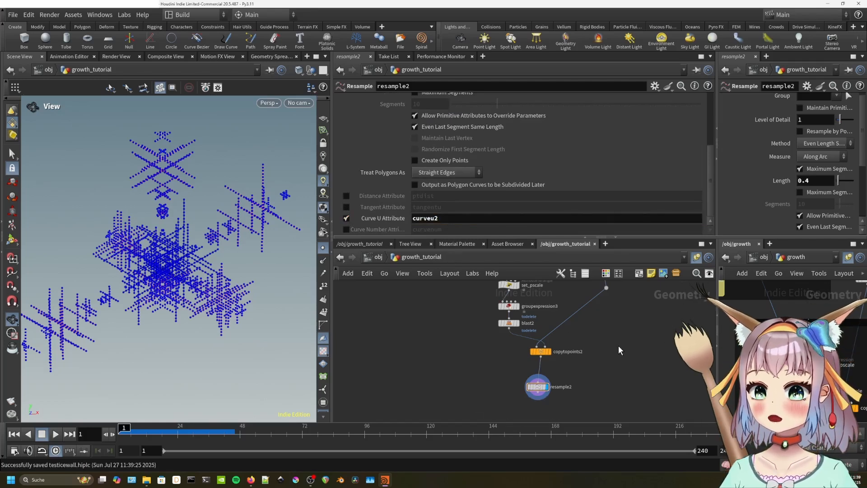
Tidy the network, nudging the transform node right and centring the node column.
{"action": "scroll", "coordinate": [613, 334], "scroll_direction": "down", "scroll_amount": 2}
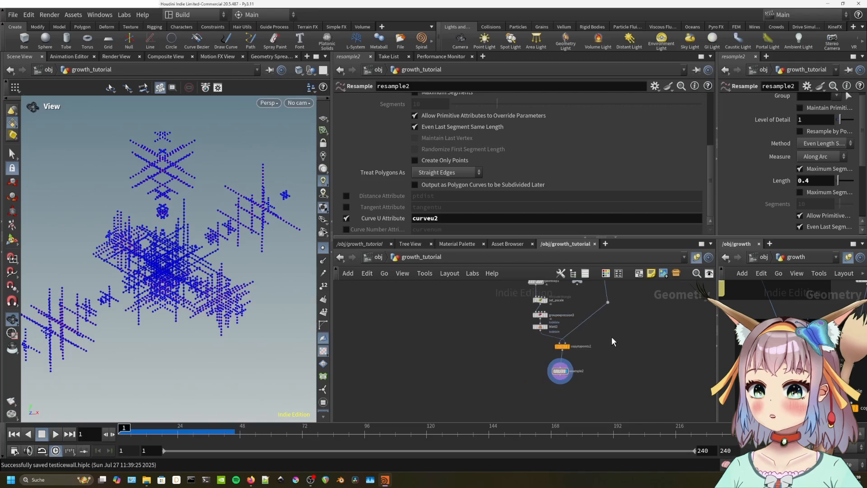
{"action": "left_click", "coordinate": [560, 375]}
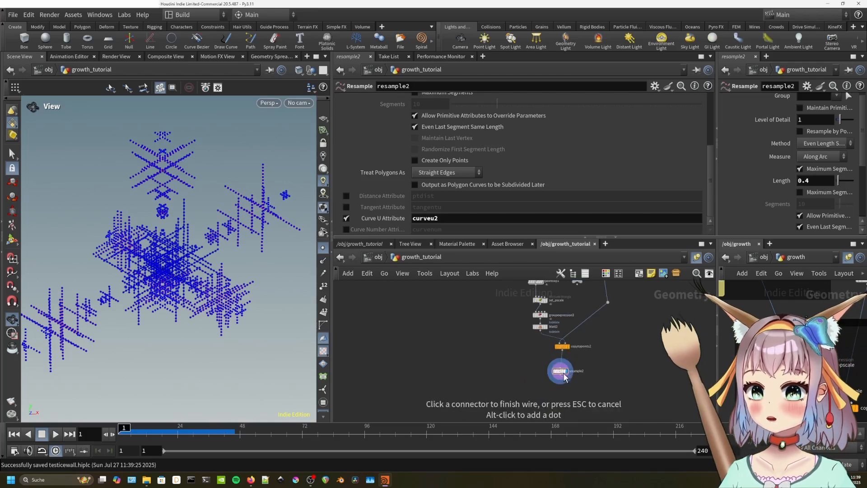
{"action": "key", "text": "Escape"}
{"action": "scroll", "coordinate": [600, 362], "scroll_direction": "down", "scroll_amount": 1}
{"action": "middle_click_drag", "start_coordinate": [601, 362], "coordinate": [595, 389]}
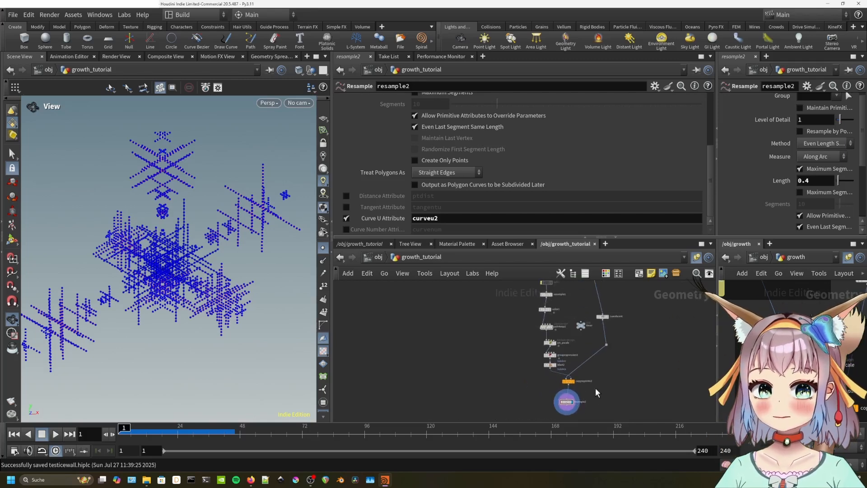
{"action": "middle_click_drag", "start_coordinate": [574, 353], "coordinate": [560, 375]}
{"action": "scroll", "coordinate": [587, 357], "scroll_direction": "down", "scroll_amount": 1}
{"action": "left_click_drag", "start_coordinate": [589, 343], "coordinate": [650, 367]}
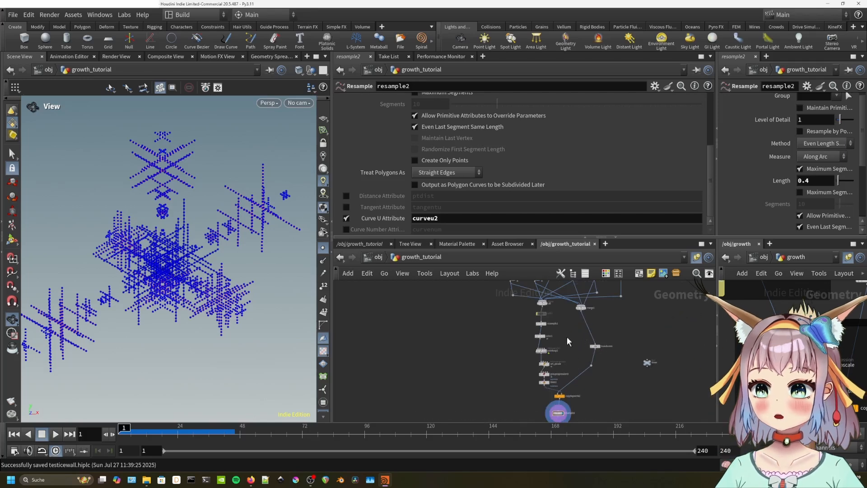
{"action": "scroll", "coordinate": [559, 332], "scroll_direction": "up", "scroll_amount": 1}
{"action": "scroll", "coordinate": [559, 327], "scroll_direction": "up", "scroll_amount": 1}
{"action": "middle_click_drag", "start_coordinate": [561, 327], "coordinate": [560, 313]}
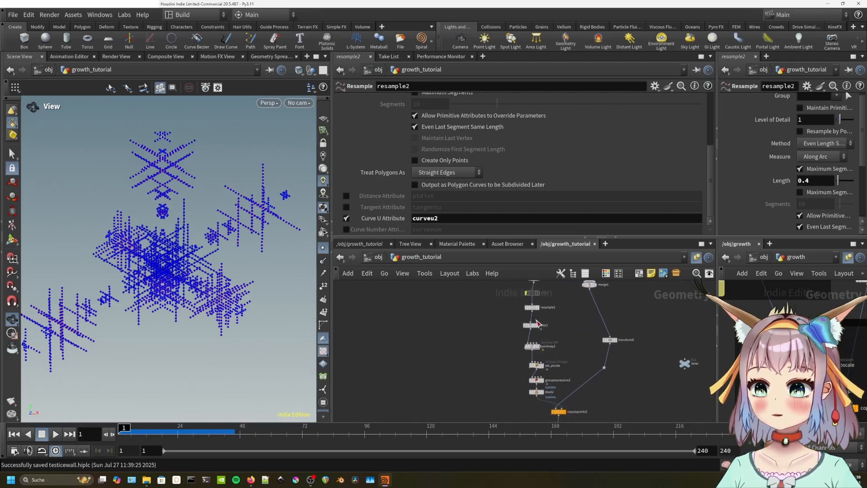
Wrap the six nodes from resample1 to blast2 in a network box and copy it.
{"action": "left_click_drag", "start_coordinate": [499, 305], "coordinate": [557, 400]}
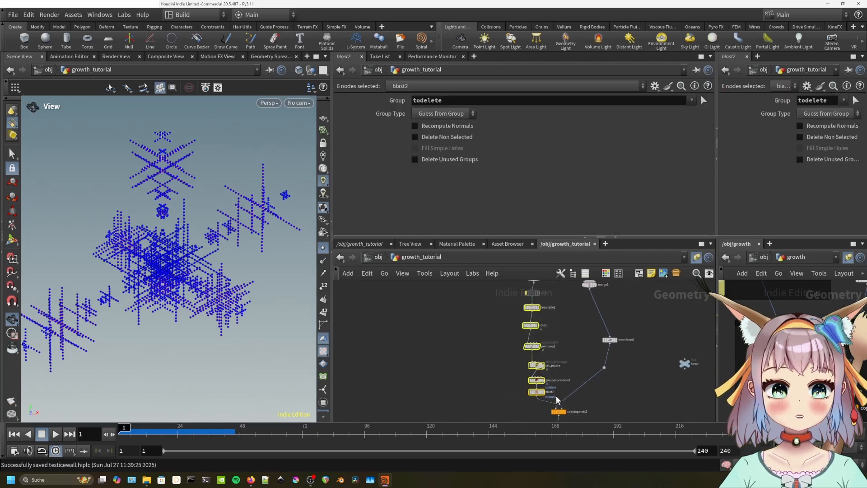
{"action": "left_click", "coordinate": [643, 275]}
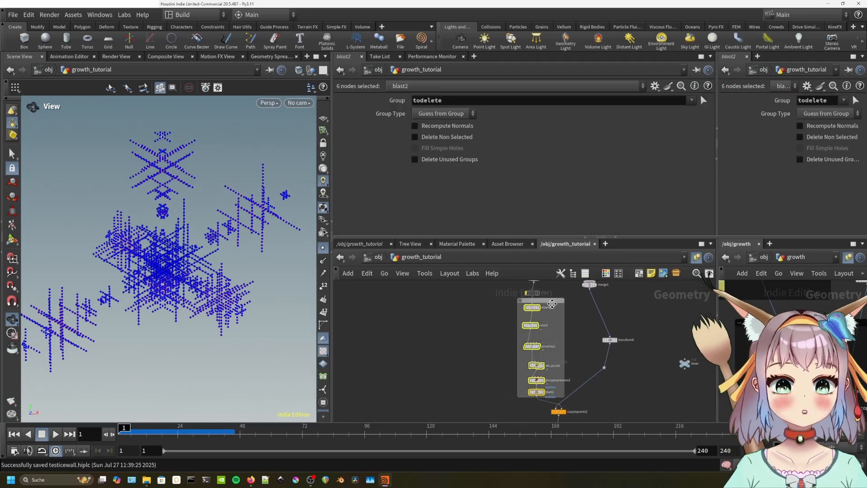
{"action": "left_click_drag", "start_coordinate": [551, 302], "coordinate": [534, 303]}
{"action": "left_click", "coordinate": [514, 301]}
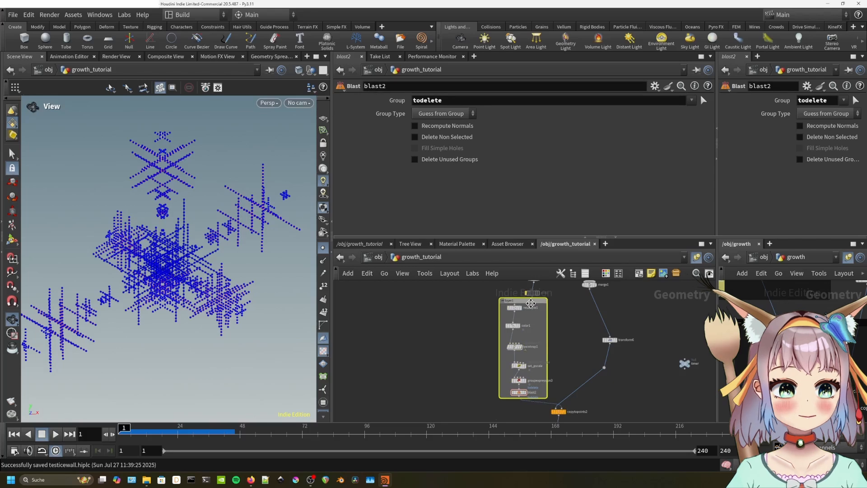
{"action": "key", "text": "ctrl+c"}
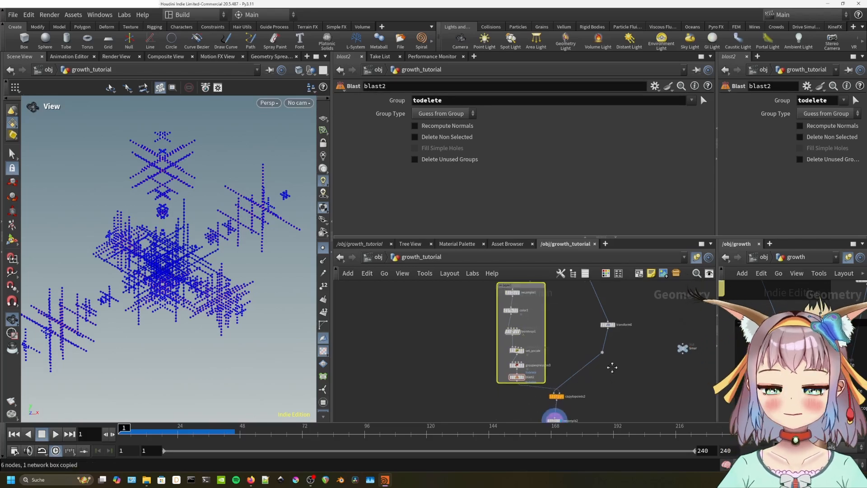
{"action": "middle_click_drag", "start_coordinate": [611, 367], "coordinate": [610, 330]}
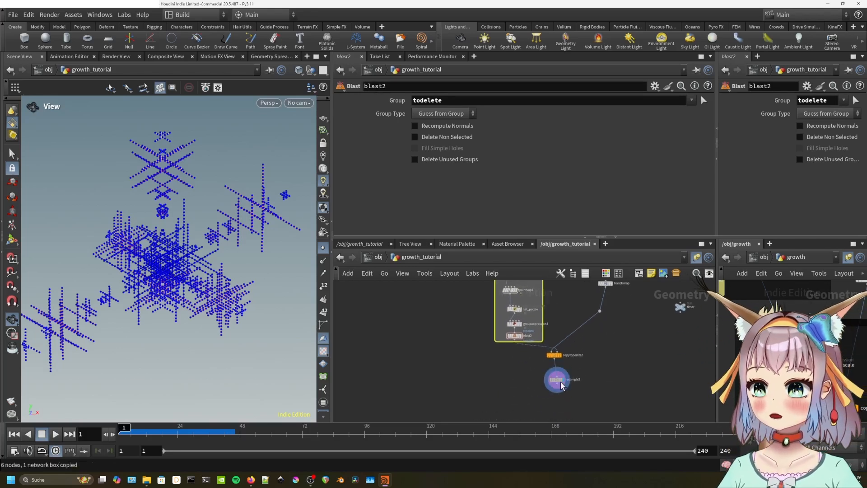
Paste the boxed chain, delete the extra resample3, and wire resample2 into color2.
{"action": "key", "text": "ctrl+v"}
{"action": "middle_click_drag", "start_coordinate": [639, 366], "coordinate": [606, 317]}
{"action": "left_click_drag", "start_coordinate": [605, 318], "coordinate": [603, 342]}
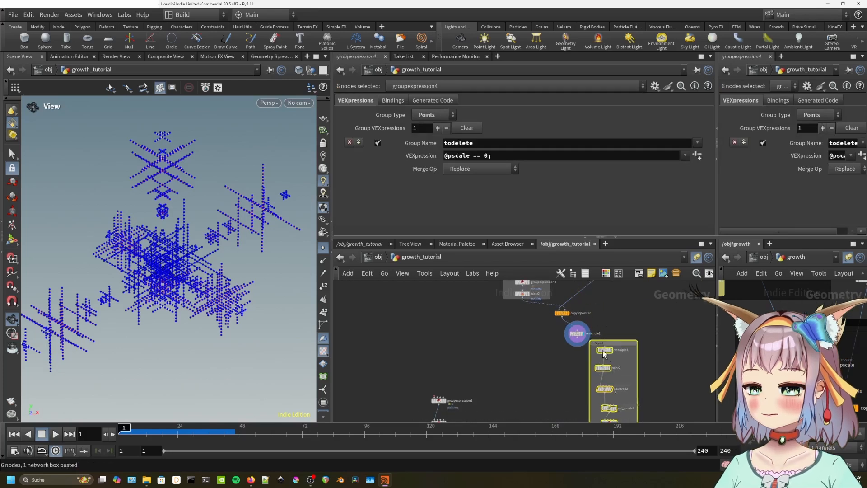
{"action": "left_click", "coordinate": [604, 350]}
{"action": "key", "text": "Delete"}
{"action": "left_click_drag", "start_coordinate": [578, 337], "coordinate": [603, 363]}
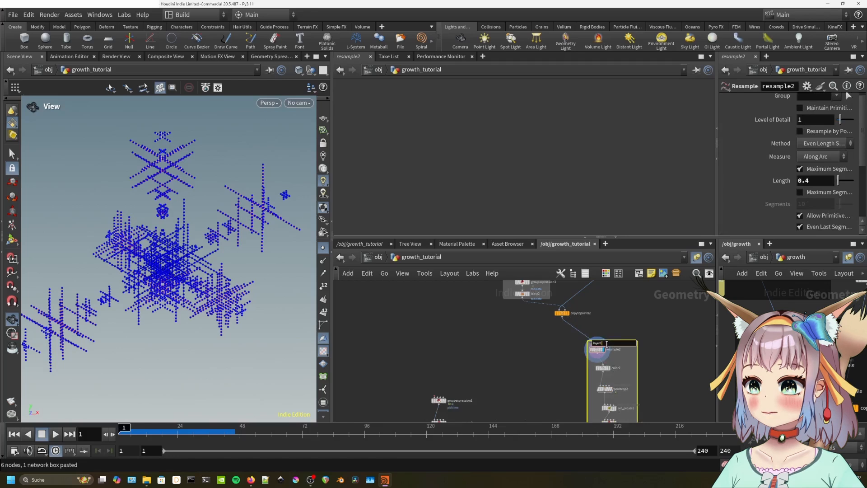
Name the pasted box layer2, place it below copytopoints2, and display color2.
{"action": "key", "text": "BackSpace"}
{"action": "key", "text": "BackSpace"}
{"action": "type", "text": "2"}
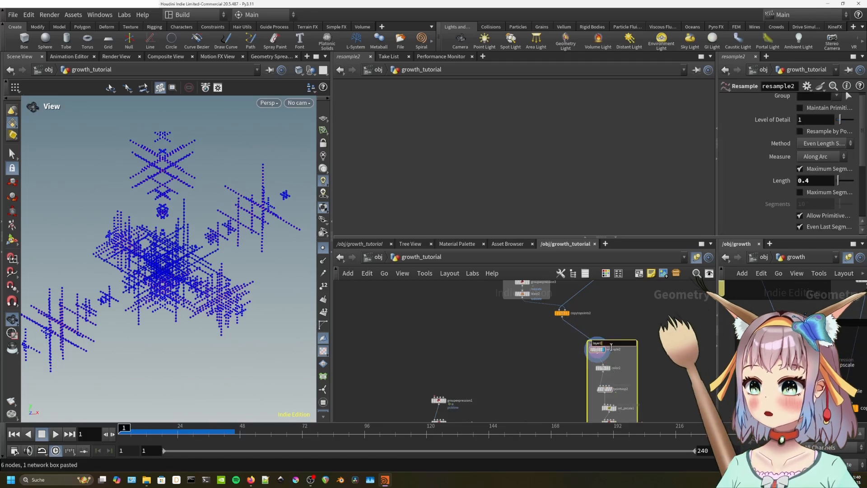
{"action": "key", "text": "Return"}
{"action": "scroll", "coordinate": [646, 364], "scroll_direction": "up", "scroll_amount": 4}
{"action": "scroll", "coordinate": [646, 365], "scroll_direction": "up", "scroll_amount": 2}
{"action": "scroll", "coordinate": [634, 368], "scroll_direction": "down", "scroll_amount": 3}
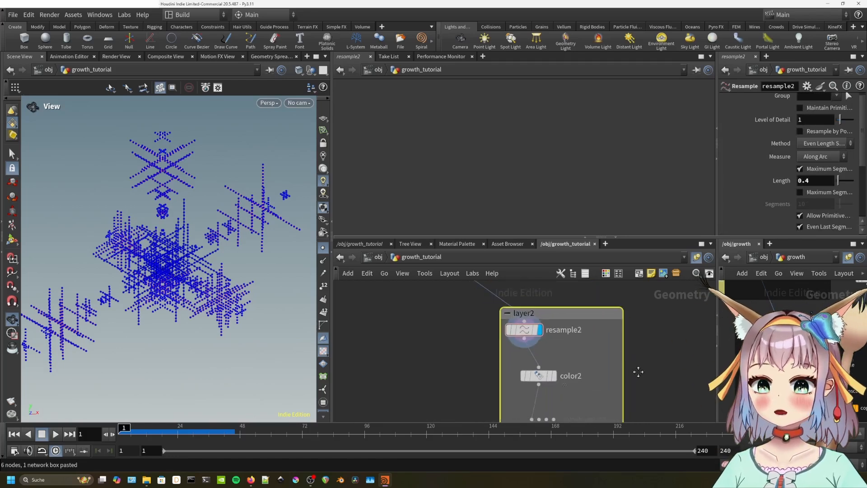
{"action": "middle_click_drag", "start_coordinate": [636, 370], "coordinate": [584, 358]}
{"action": "scroll", "coordinate": [544, 347], "scroll_direction": "down", "scroll_amount": 1}
{"action": "left_click_drag", "start_coordinate": [536, 322], "coordinate": [491, 309]}
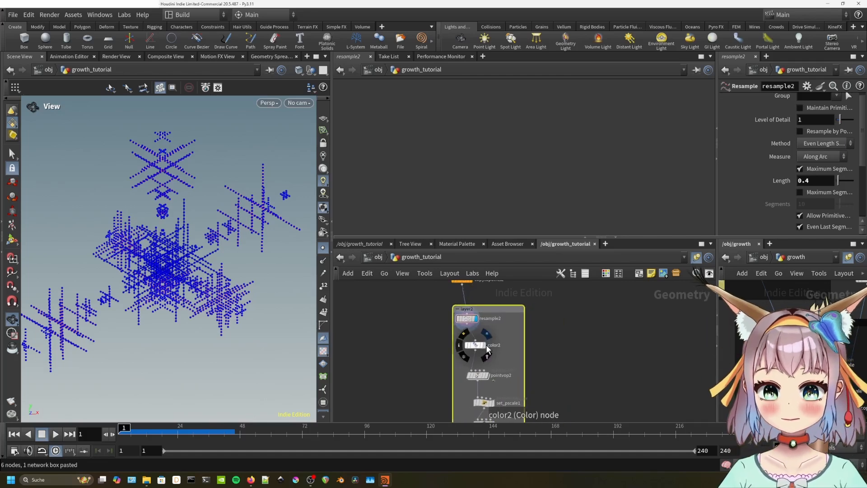
{"action": "left_click", "coordinate": [484, 345]}
{"action": "middle_click_drag", "start_coordinate": [545, 376], "coordinate": [555, 340]}
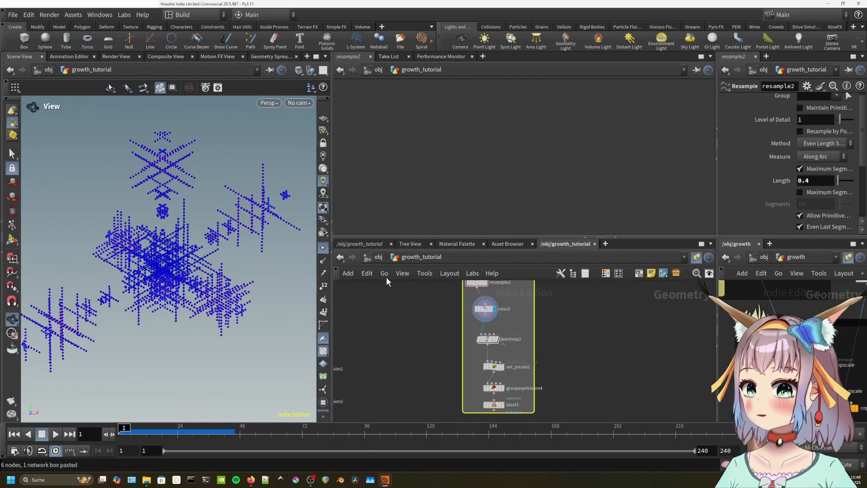
Set color2's ramp Attribute to curveu2.
{"action": "left_click", "coordinate": [488, 309]}
{"action": "left_click", "coordinate": [457, 168]}
{"action": "type", "text": "2"}
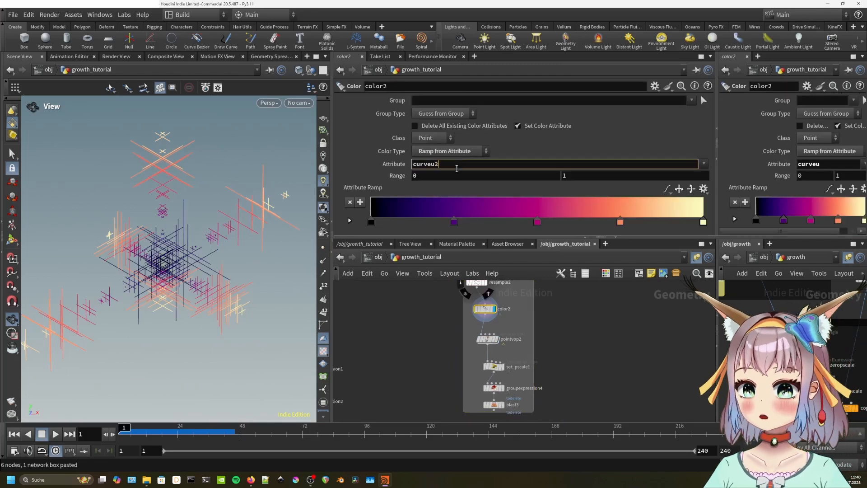
{"action": "key", "text": "Return"}
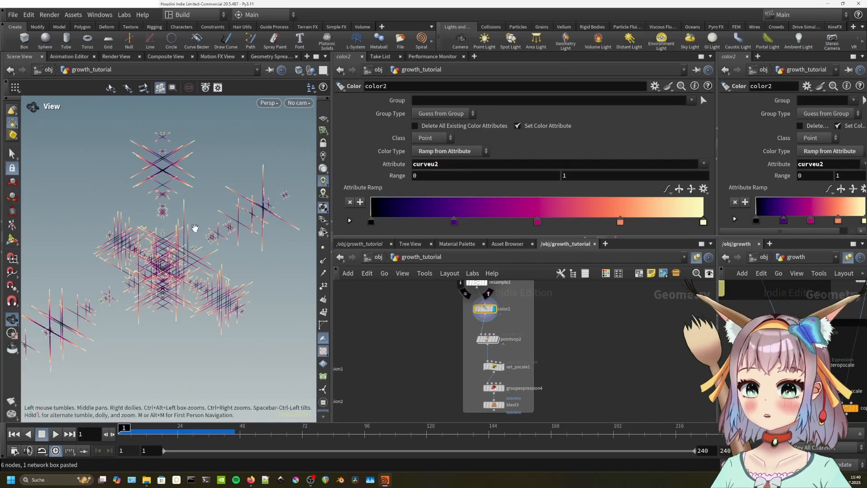
Display pointvop2, lower its amp_n from 20, and rename its bind1 attribute to curveu2.
{"action": "left_click", "coordinate": [499, 344]}
{"action": "left_click", "coordinate": [491, 341]}
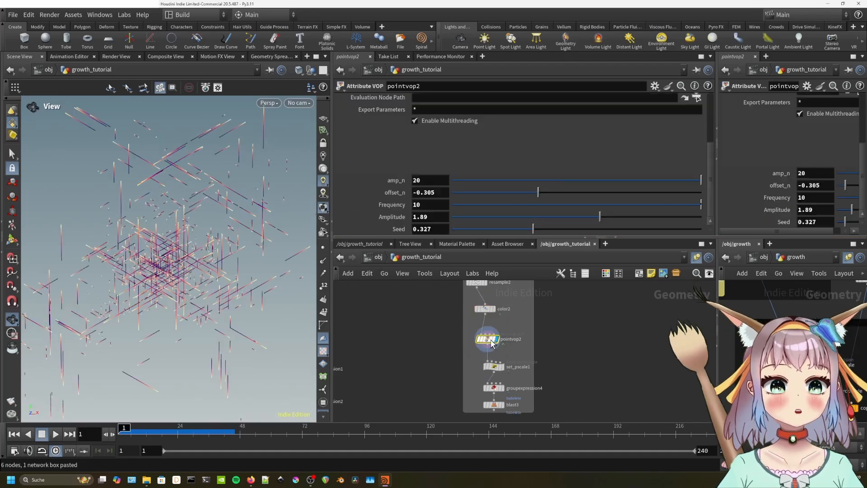
{"action": "left_click_drag", "start_coordinate": [688, 182], "coordinate": [454, 181]}
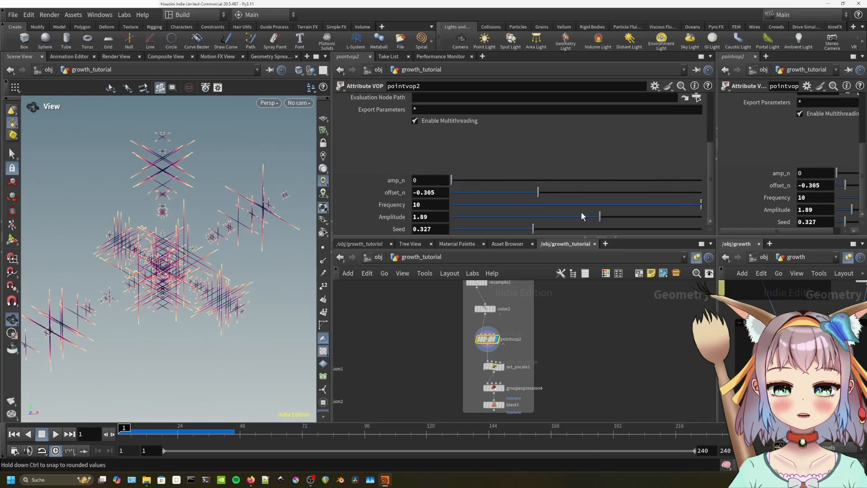
{"action": "double_click", "coordinate": [486, 338]}
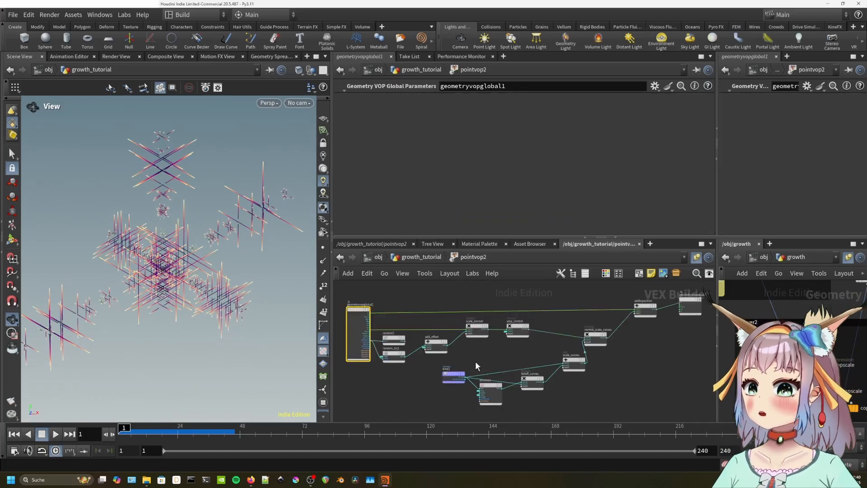
{"action": "left_click", "coordinate": [454, 375]}
{"action": "left_click", "coordinate": [446, 100]}
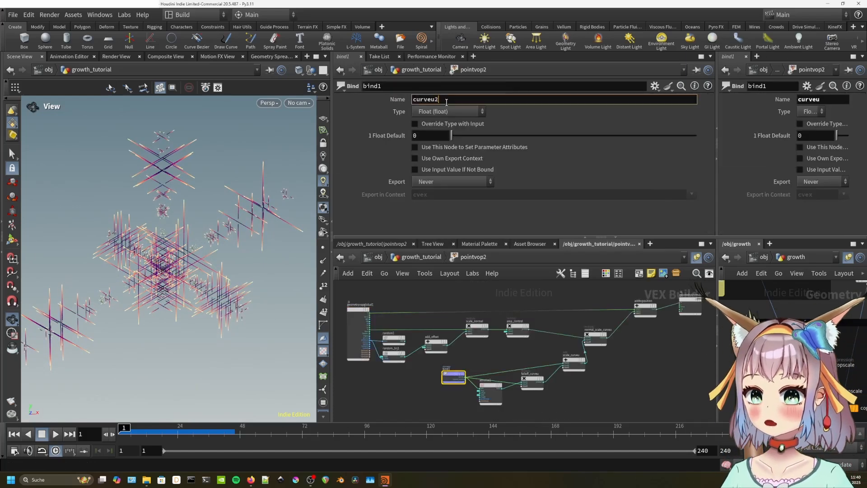
{"action": "type", "text": "2"}
{"action": "key", "text": "Return"}
{"action": "key", "text": "u"}
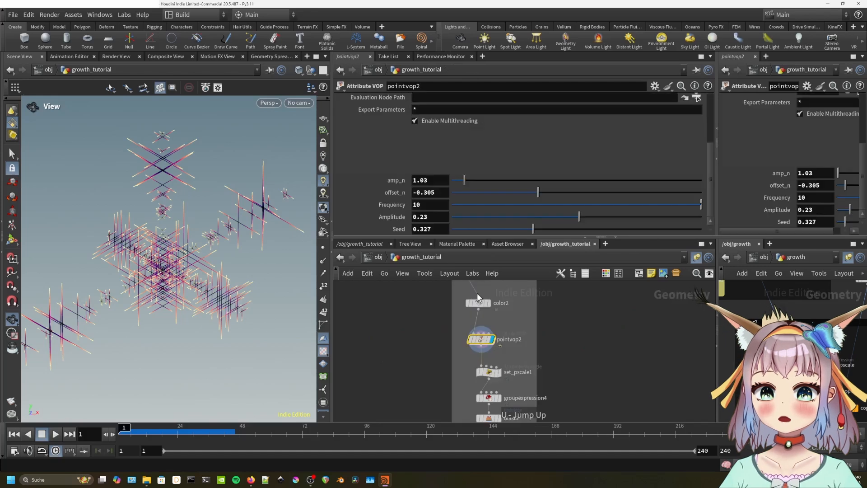
Fine-tune pointvop2's amp_n to about 1.95 and lower Amplitude, undoing an offset_n change.
{"action": "mouse_move", "coordinate": [470, 178]}
{"action": "left_mouse_down"}
{"action": "mouse_move", "coordinate": [547, 183]}
{"action": "mouse_move", "coordinate": [456, 180]}
{"action": "mouse_move", "coordinate": [467, 181]}
{"action": "left_mouse_up"}
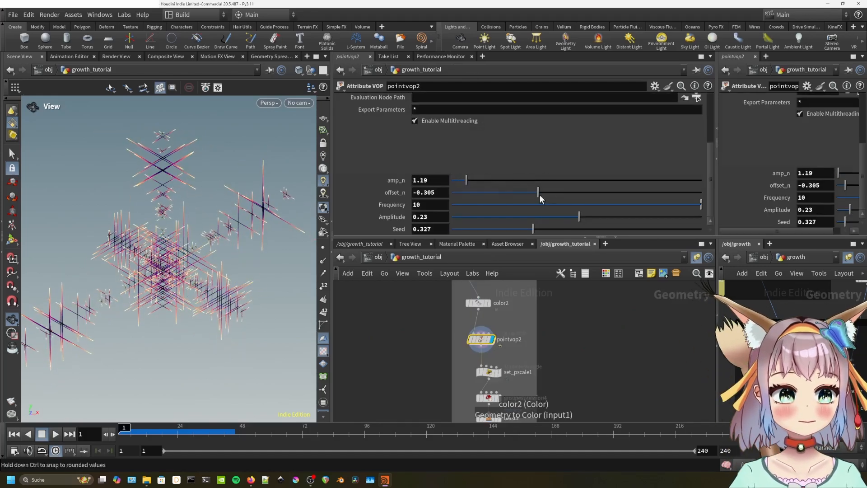
{"action": "left_click_drag", "start_coordinate": [538, 192], "coordinate": [513, 194]}
{"action": "key", "text": "ctrl+z"}
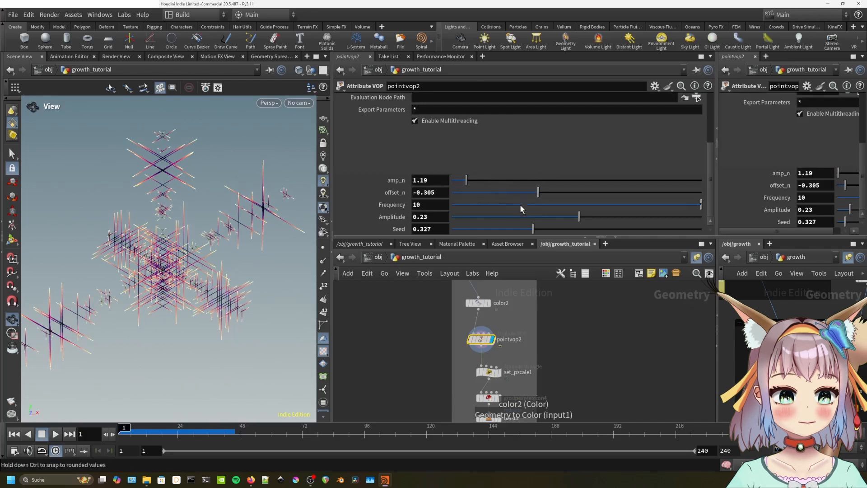
{"action": "left_click_drag", "start_coordinate": [574, 213], "coordinate": [540, 230]}
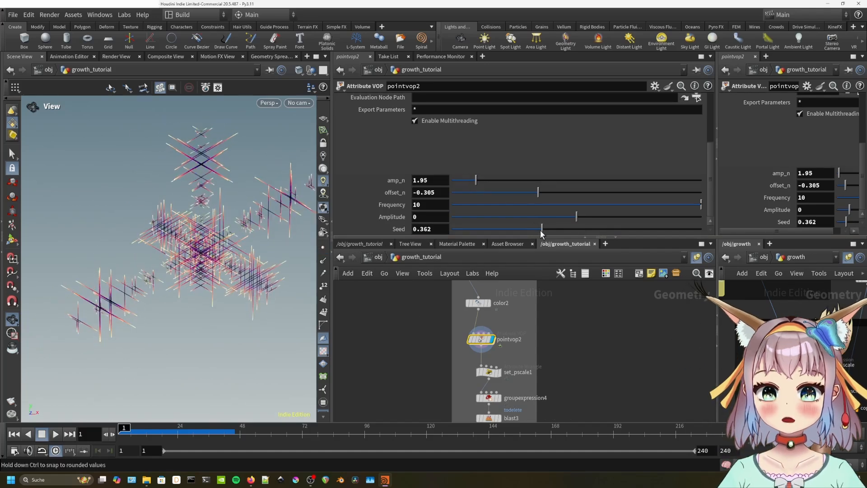
Remove the four middle points from set_pscale1's pscale ramp, leaving three.
{"action": "scroll", "coordinate": [554, 329], "scroll_direction": "down", "scroll_amount": 2}
{"action": "left_click", "coordinate": [495, 343]}
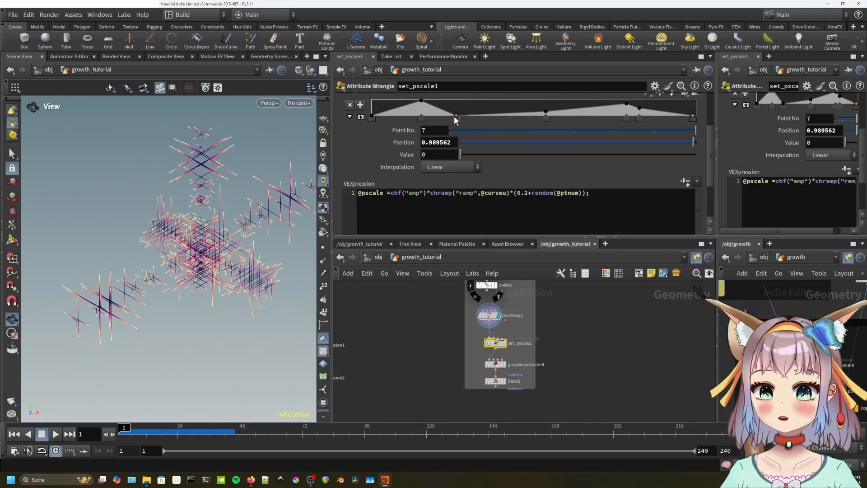
{"action": "left_click", "coordinate": [454, 116]}
{"action": "key", "text": "Delete"}
{"action": "left_click", "coordinate": [545, 112]}
{"action": "key", "text": "Delete"}
{"action": "left_click", "coordinate": [626, 104]}
{"action": "key", "text": "Delete"}
{"action": "left_click", "coordinate": [639, 109]}
{"action": "key", "text": "Delete"}
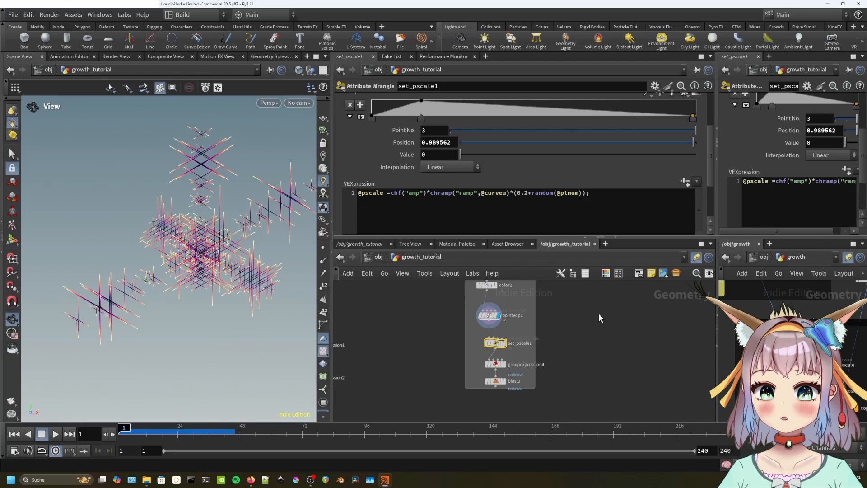
{"action": "scroll", "coordinate": [587, 334], "scroll_direction": "down", "scroll_amount": 3}
Duplicate the layer2 network box and rename the copy for the third layer.
{"action": "left_click", "coordinate": [545, 311]}
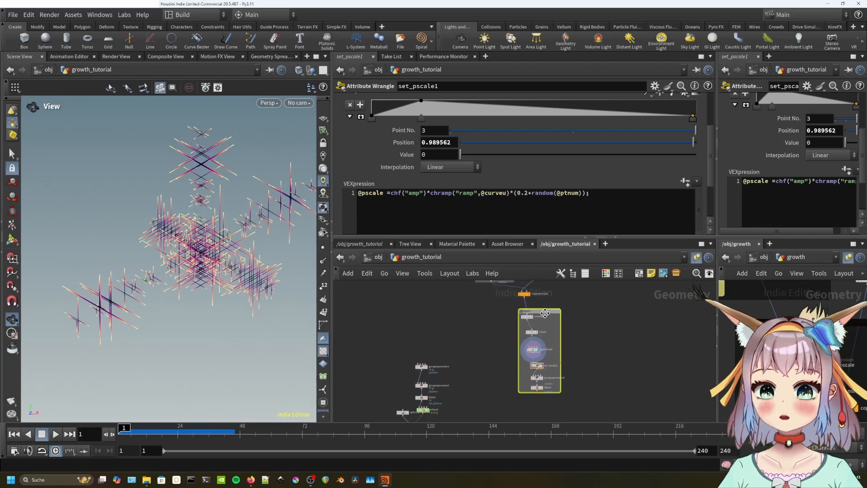
{"action": "key", "text": "ctrl+c"}
{"action": "key", "text": "ctrl+v"}
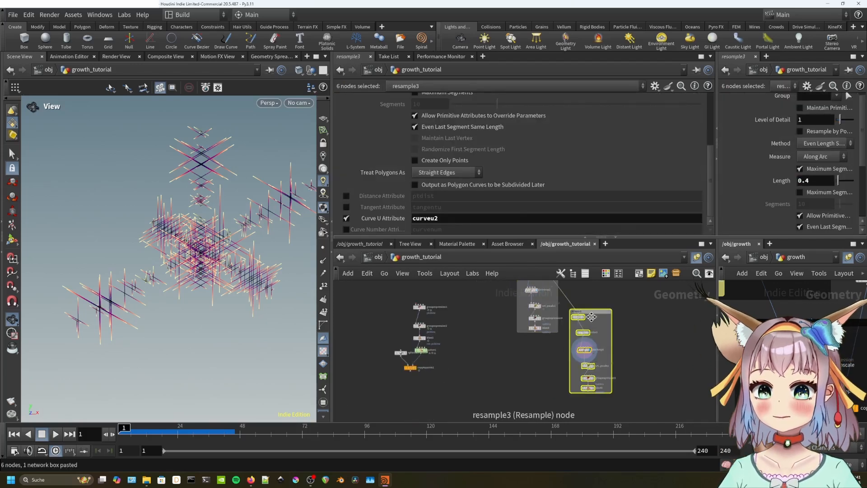
{"action": "scroll", "coordinate": [563, 361], "scroll_direction": "up", "scroll_amount": 3}
{"action": "double_click", "coordinate": [561, 363]}
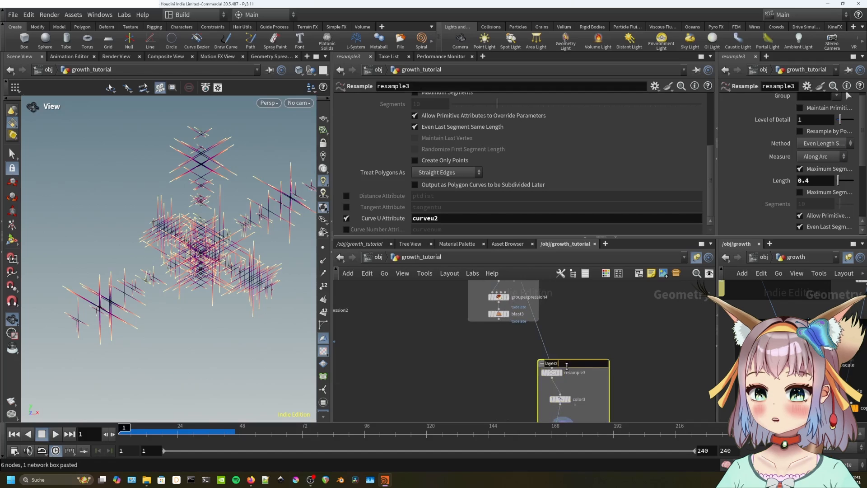
{"action": "type", "text": "3"}
{"action": "key", "text": "Return"}
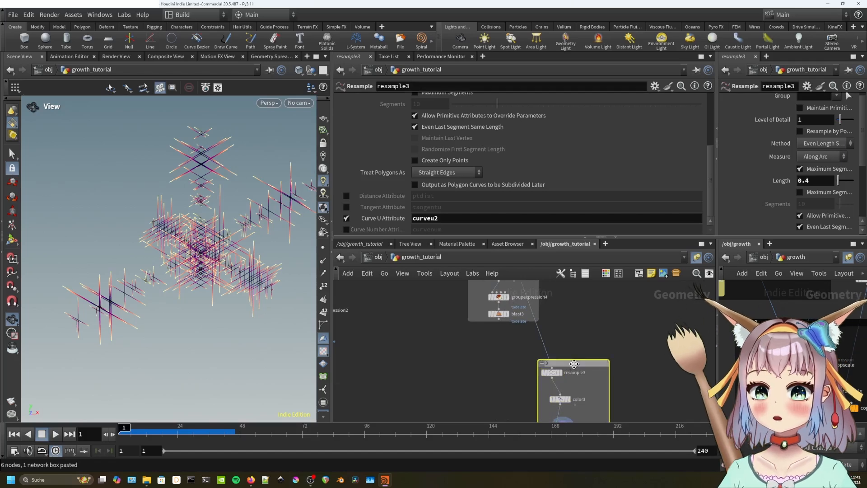
{"action": "middle_click_drag", "start_coordinate": [576, 328], "coordinate": [585, 363]}
{"action": "scroll", "coordinate": [589, 316], "scroll_direction": "down", "scroll_amount": 3}
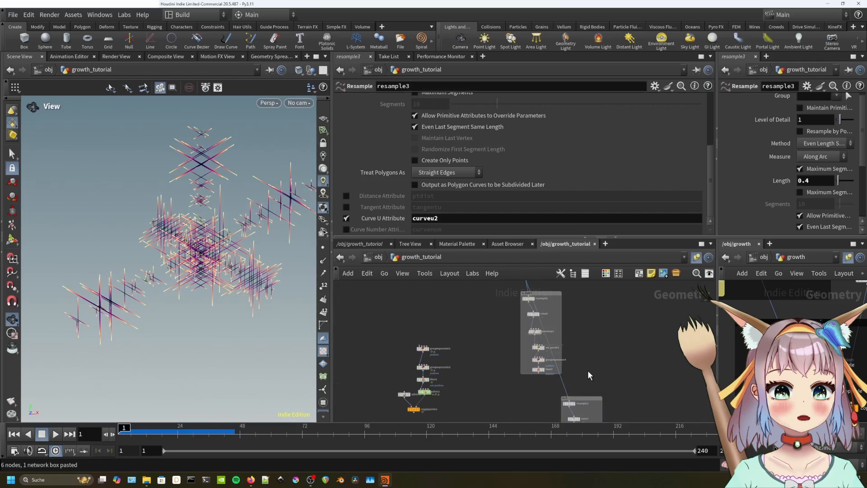
{"action": "key", "text": "Tab"}
Add a Copy to Points node (copytopoints3) with blast3 wired into its second input.
{"action": "type", "text": "copy to point"}
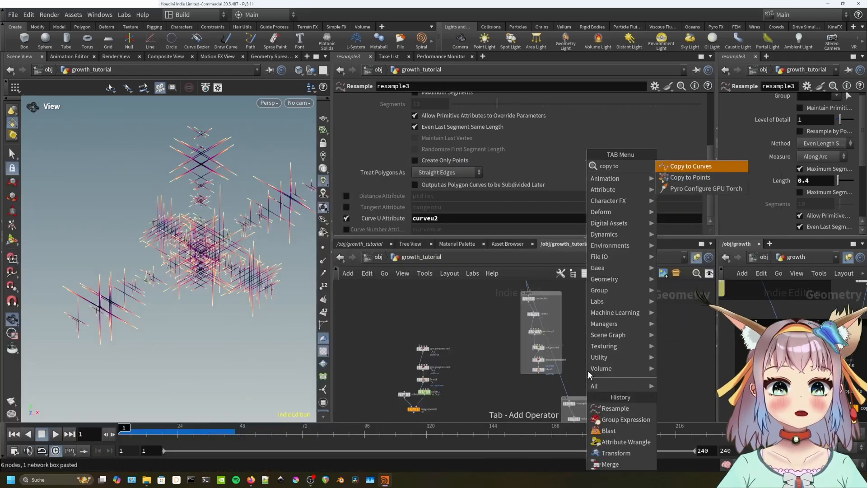
{"action": "key", "text": "Return"}
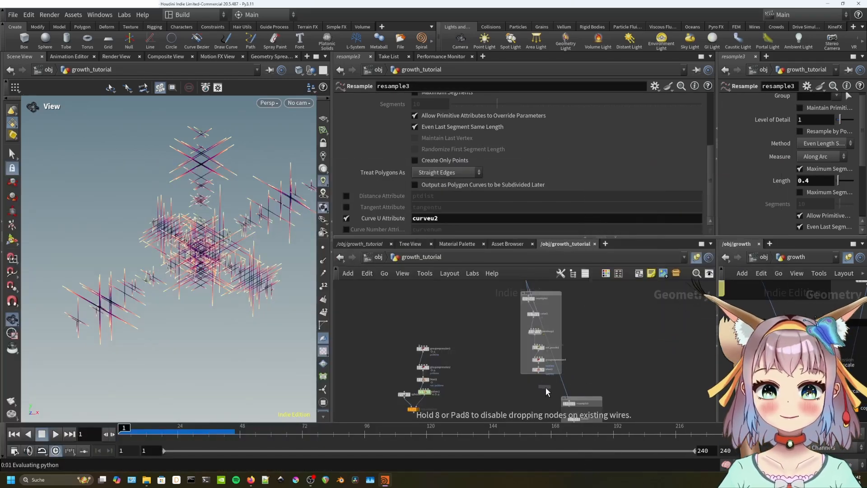
{"action": "left_click", "coordinate": [546, 387]}
{"action": "scroll", "coordinate": [560, 379], "scroll_direction": "up", "scroll_amount": 3}
{"action": "left_click_drag", "start_coordinate": [515, 375], "coordinate": [530, 391]}
{"action": "middle_click_drag", "start_coordinate": [568, 376], "coordinate": [560, 413]}
Connect the branch source into copytopoints3's first input, display it, and position the node.
{"action": "scroll", "coordinate": [563, 361], "scroll_direction": "down", "scroll_amount": 4}
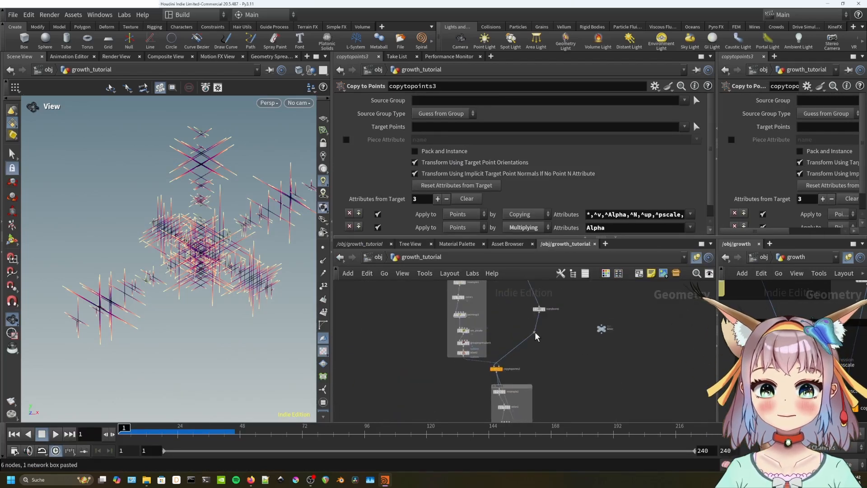
{"action": "left_click_drag", "start_coordinate": [534, 335], "coordinate": [557, 400]}
{"action": "middle_click_drag", "start_coordinate": [560, 403], "coordinate": [552, 294]}
{"action": "left_click", "coordinate": [506, 369]}
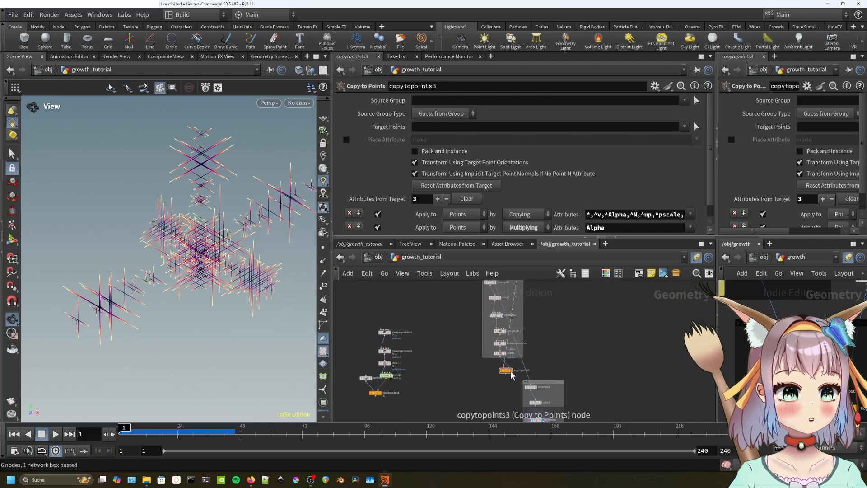
{"action": "left_click", "coordinate": [514, 375]}
{"action": "left_click_drag", "start_coordinate": [507, 371], "coordinate": [523, 391]}
{"action": "scroll", "coordinate": [550, 375], "scroll_direction": "up", "scroll_amount": 2}
{"action": "left_click_drag", "start_coordinate": [544, 357], "coordinate": [533, 365]}
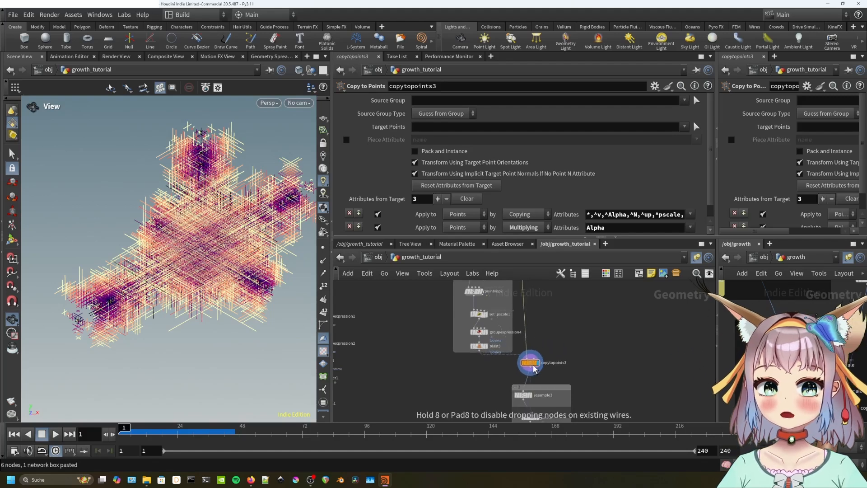
{"action": "middle_click_drag", "start_coordinate": [533, 364], "coordinate": [511, 354]}
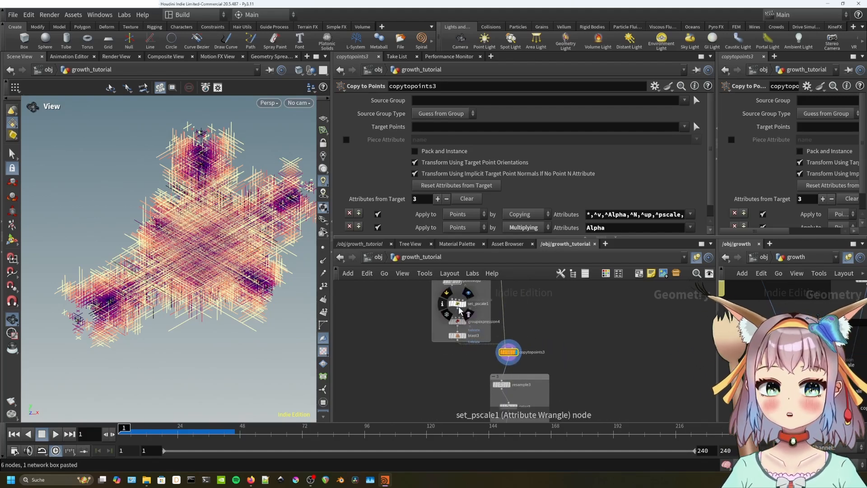
{"action": "left_click", "coordinate": [457, 303]}
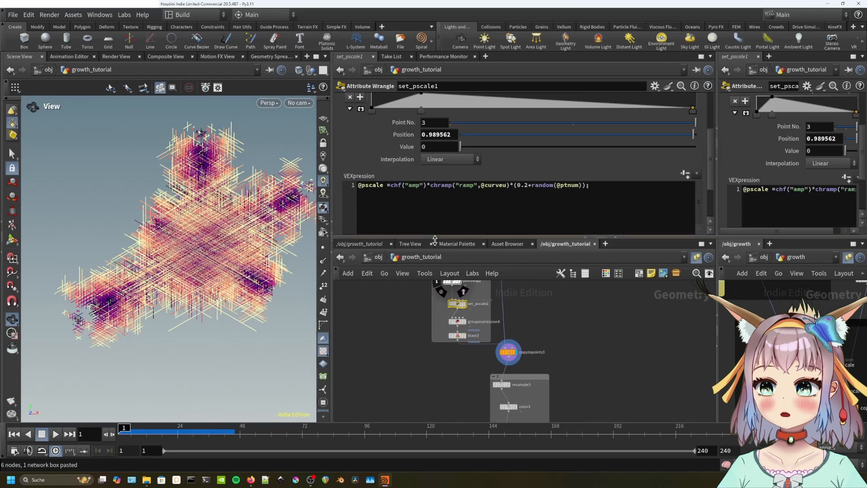
{"action": "scroll", "coordinate": [391, 176], "scroll_direction": "up", "scroll_amount": 3}
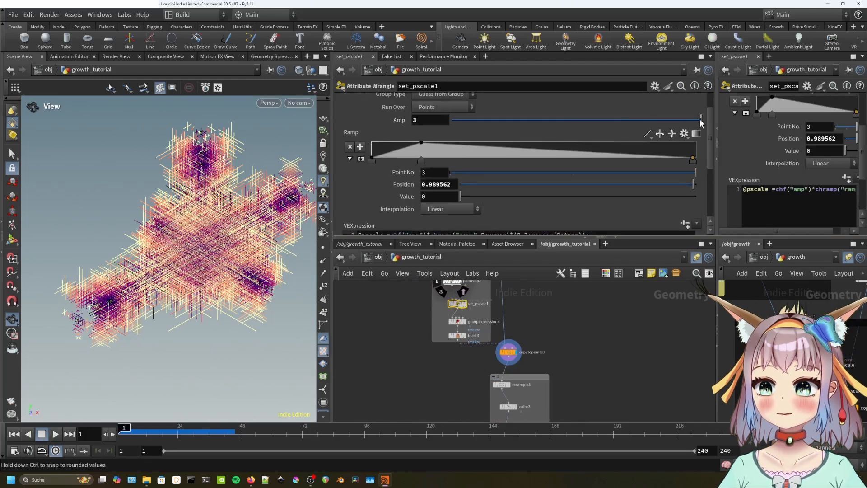
{"action": "left_click_drag", "start_coordinate": [700, 119], "coordinate": [540, 119]}
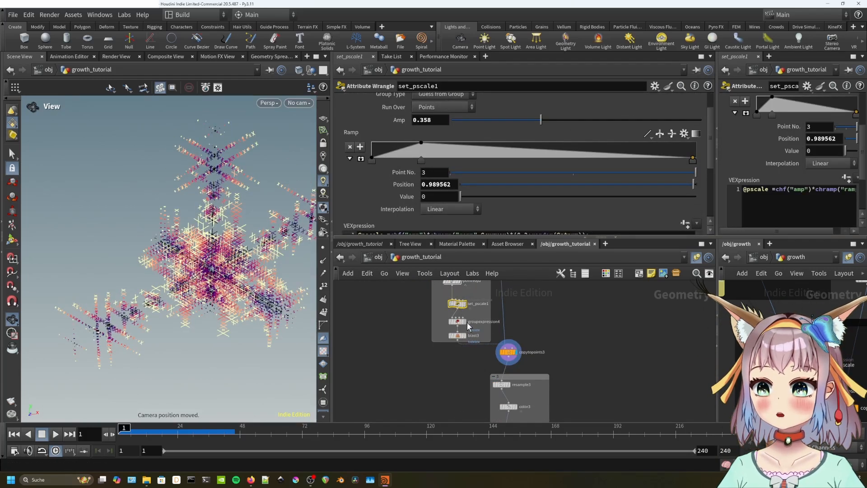
{"action": "scroll", "coordinate": [399, 195], "scroll_direction": "down", "scroll_amount": 2}
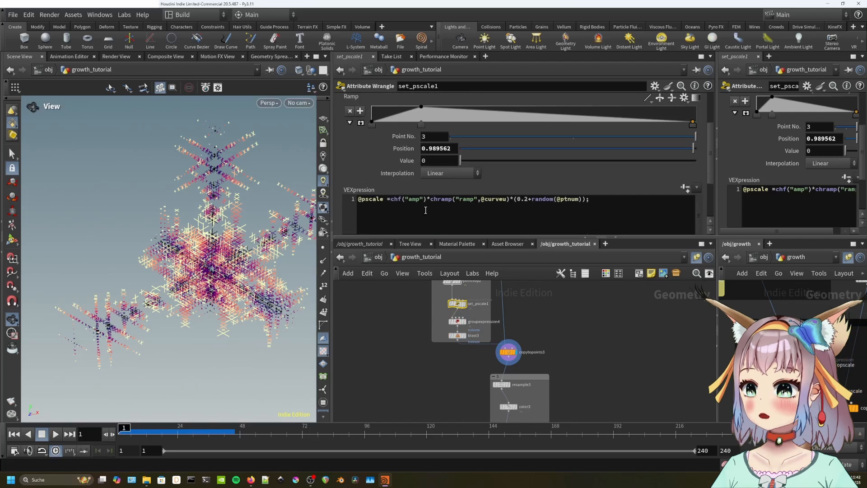
{"action": "left_click", "coordinate": [507, 200]}
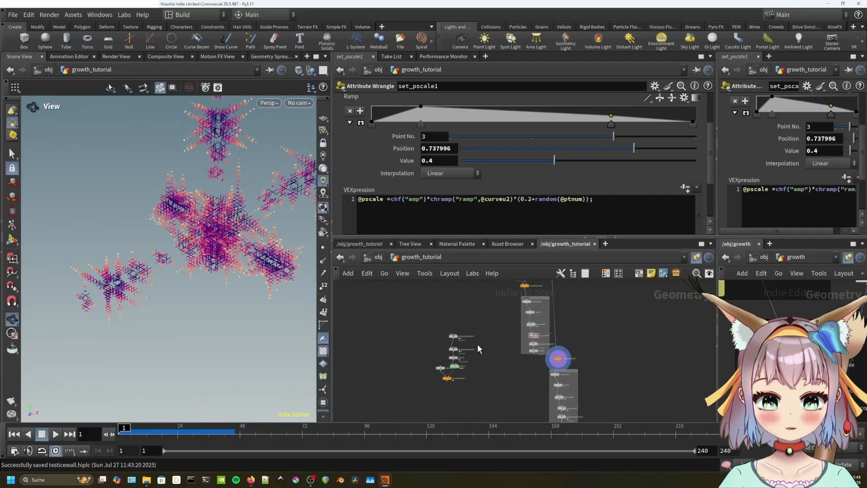
Move the block of six nodes down and to the right.
{"action": "left_click_drag", "start_coordinate": [445, 360], "coordinate": [426, 333]}
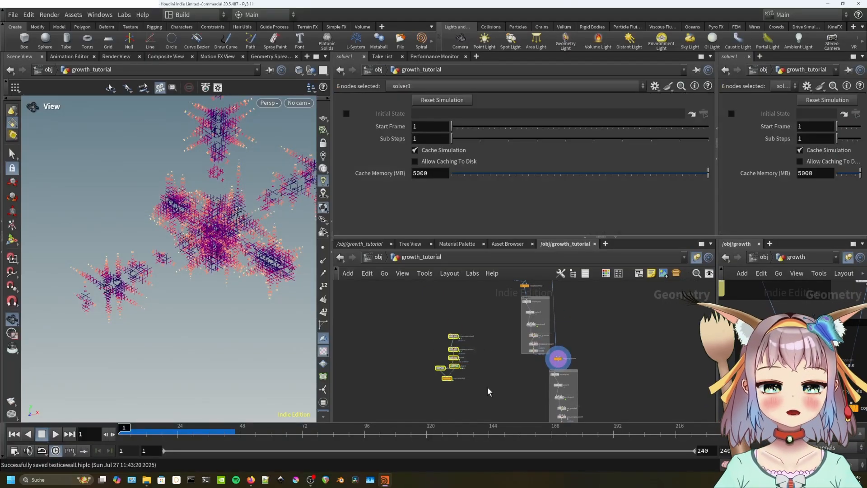
{"action": "middle_click_drag", "start_coordinate": [466, 360], "coordinate": [464, 326]}
{"action": "left_click_drag", "start_coordinate": [453, 309], "coordinate": [500, 361]}
{"action": "left_click", "coordinate": [505, 328]}
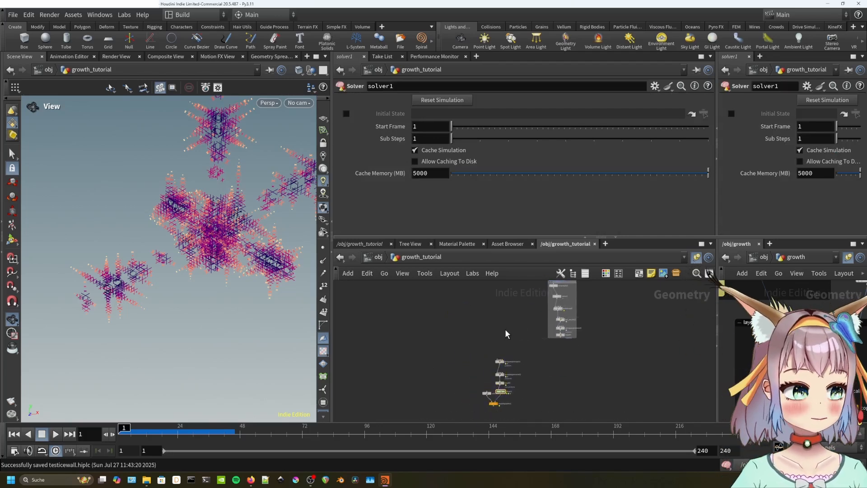
Add a new Merge node, merge2, in empty network space.
{"action": "middle_click_drag", "start_coordinate": [498, 331], "coordinate": [483, 351]}
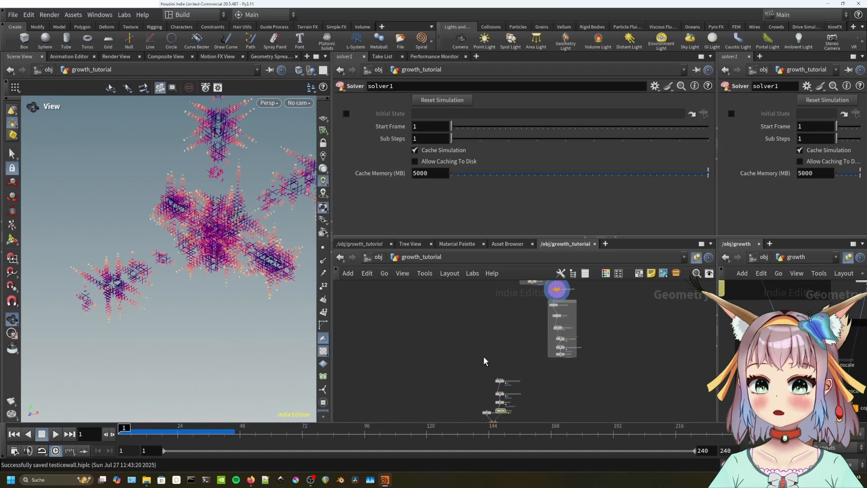
{"action": "key", "text": "Tab"}
{"action": "type", "text": "merge"}
{"action": "left_click", "coordinate": [576, 166]}
Reposition merge2 and wire blast2 into it.
{"action": "left_click_drag", "start_coordinate": [470, 352], "coordinate": [484, 320]}
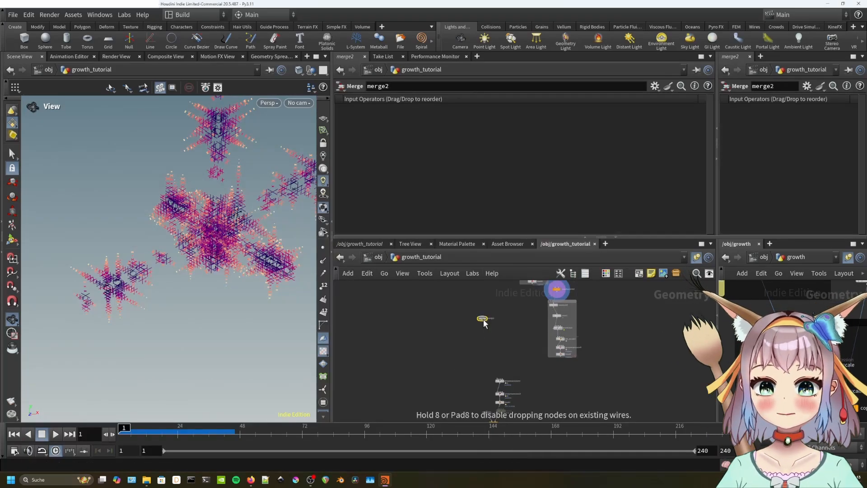
{"action": "middle_click_drag", "start_coordinate": [490, 288], "coordinate": [452, 266]}
{"action": "scroll", "coordinate": [471, 361], "scroll_direction": "up", "scroll_amount": 2}
{"action": "left_click", "coordinate": [492, 304]}
{"action": "left_click", "coordinate": [483, 318]}
{"action": "left_click", "coordinate": [435, 376]}
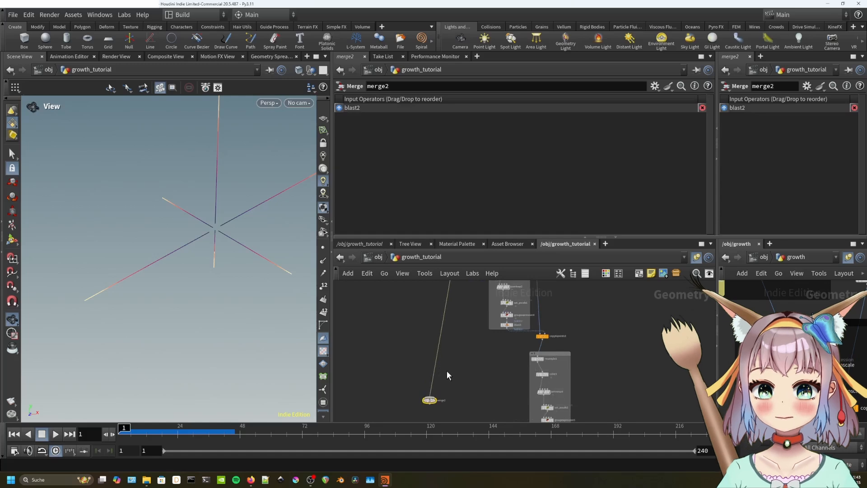
Insert a resample4 node with Length 0.2 between blast2 and merge2, and display it.
{"action": "key", "text": "Tab"}
{"action": "type", "text": "resample"}
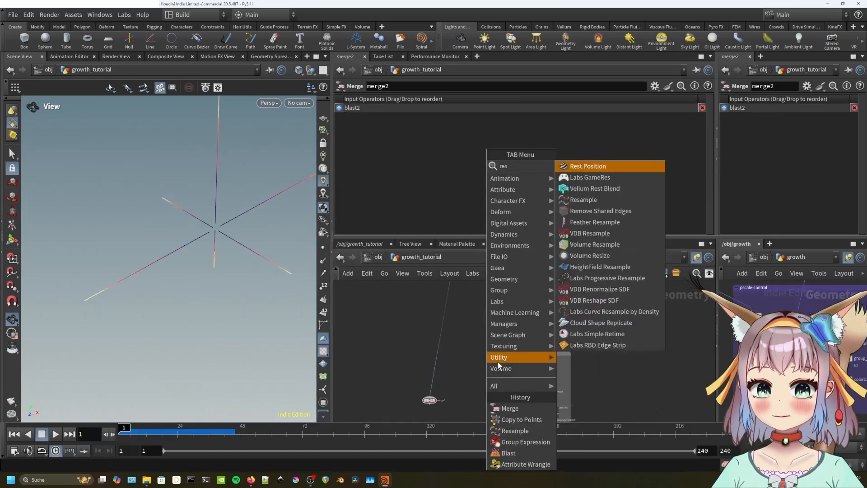
{"action": "key", "text": "Return"}
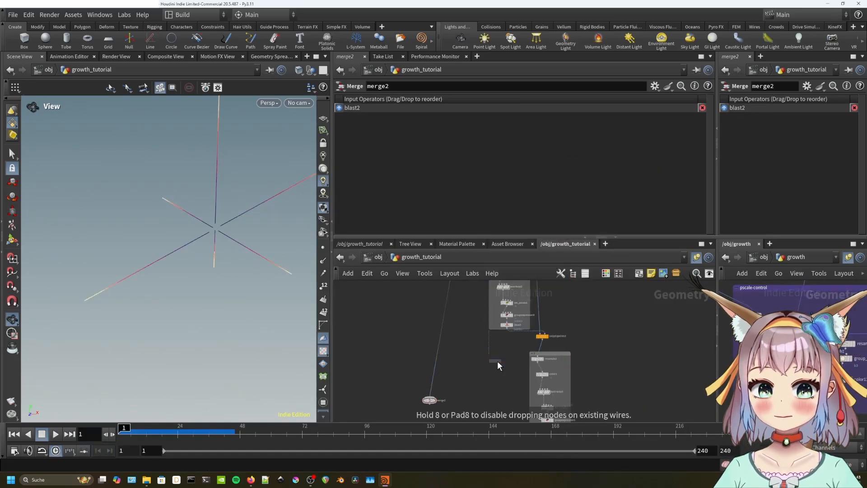
{"action": "left_click", "coordinate": [438, 360]}
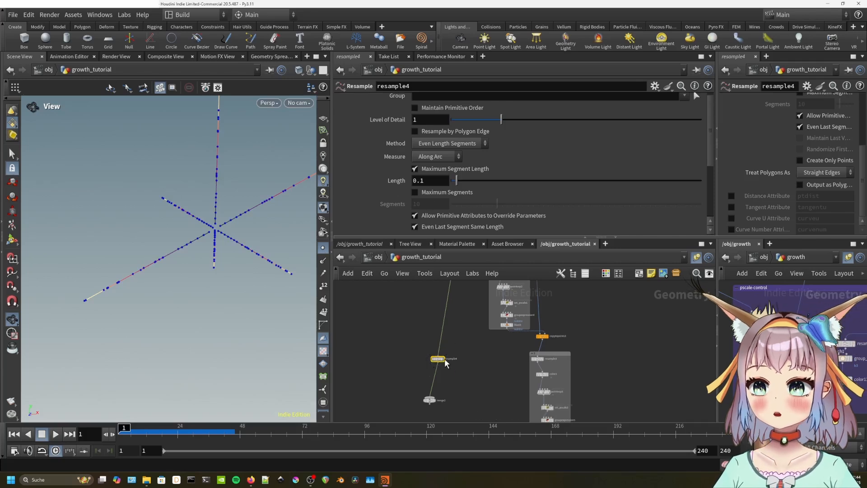
{"action": "left_click", "coordinate": [444, 358]}
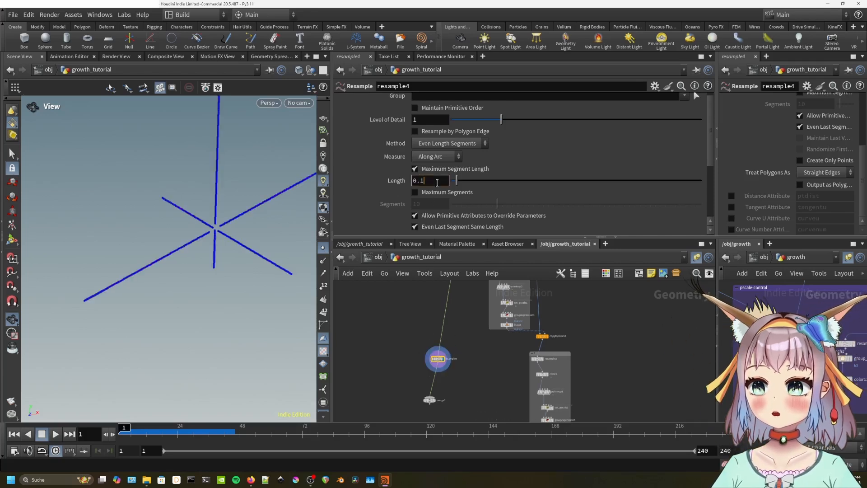
{"action": "scroll", "coordinate": [231, 255], "scroll_direction": "up", "scroll_amount": 3}
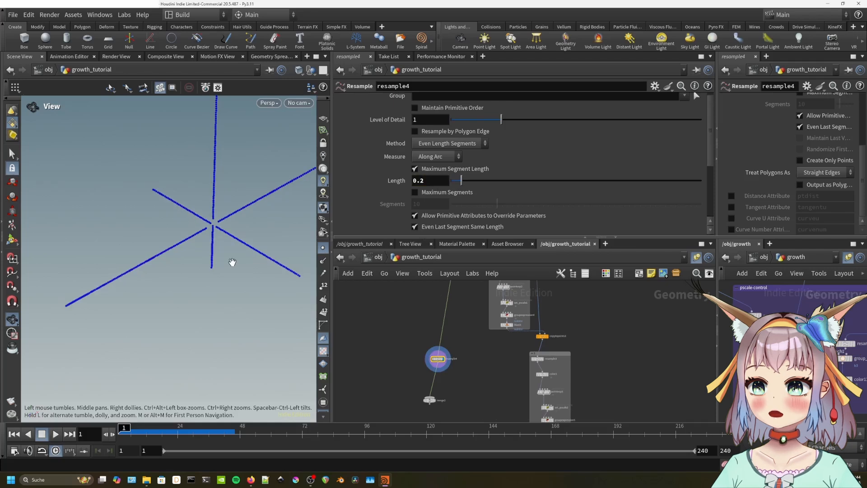
{"action": "scroll", "coordinate": [481, 362], "scroll_direction": "down", "scroll_amount": 3}
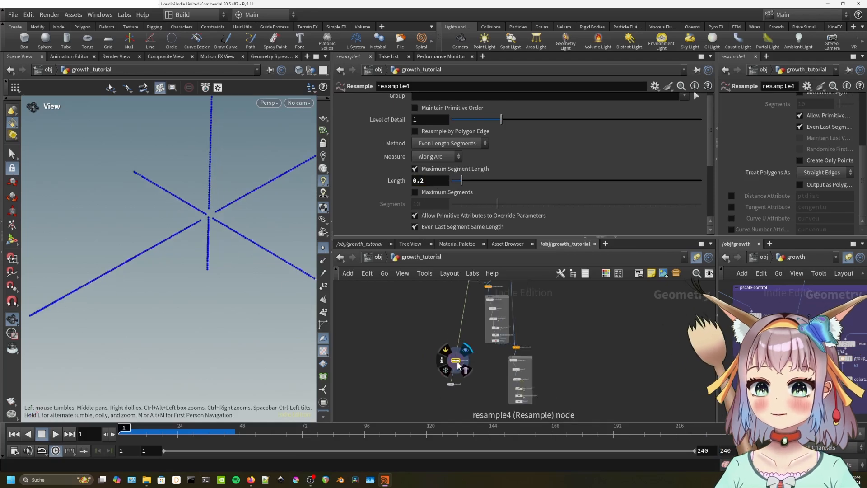
Add a Group node below resample4 and name its group b1.
{"action": "mouse_move", "coordinate": [451, 371]}
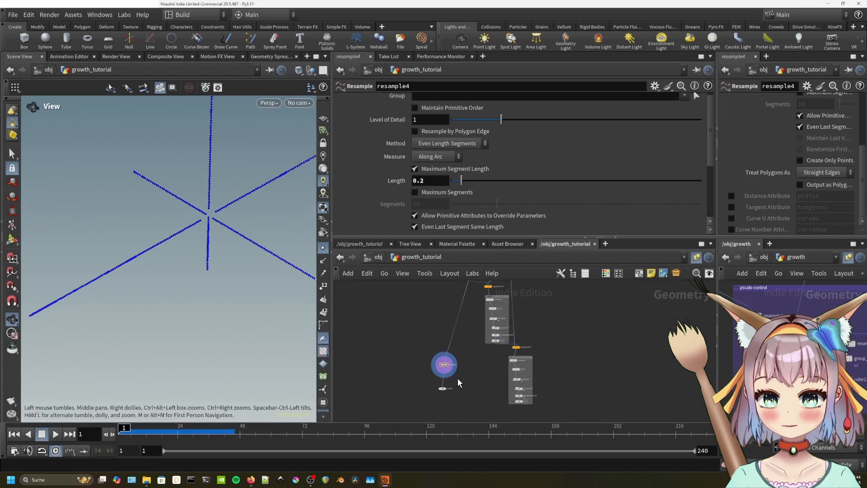
{"action": "key", "text": "Tab"}
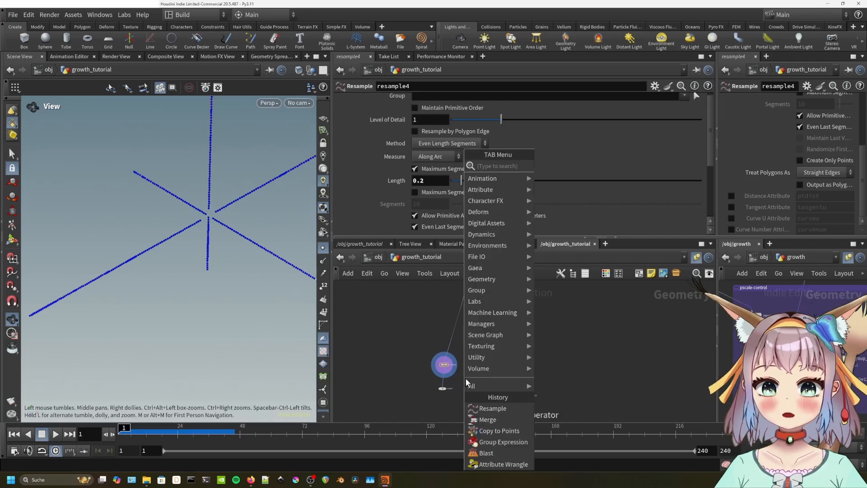
{"action": "type", "text": "group"}
{"action": "key", "text": "Return"}
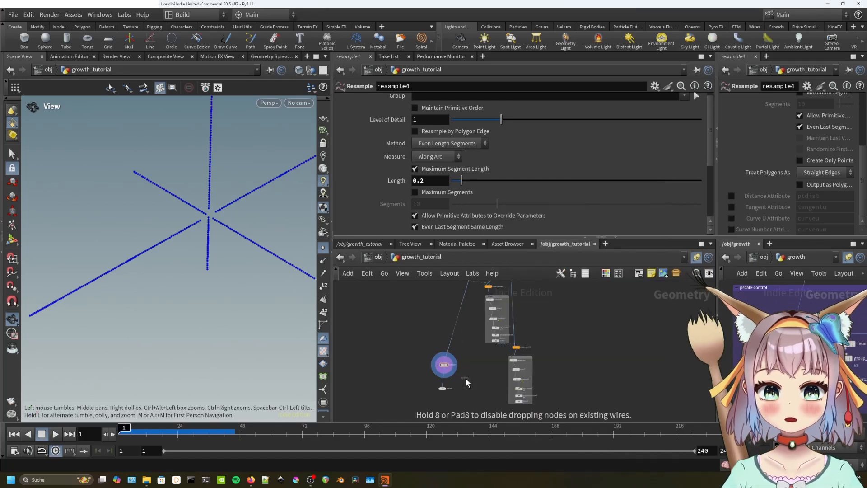
{"action": "left_click", "coordinate": [446, 383]}
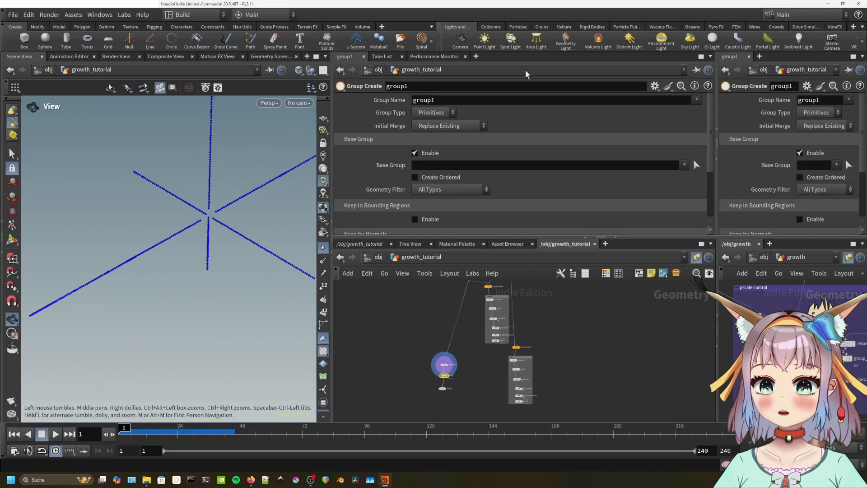
{"action": "left_click", "coordinate": [437, 104]}
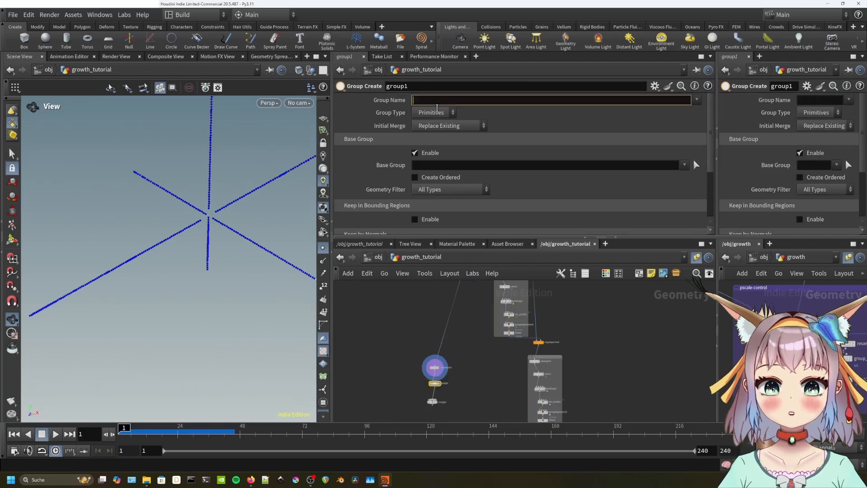
{"action": "type", "text": "b1"}
{"action": "key", "text": "Return"}
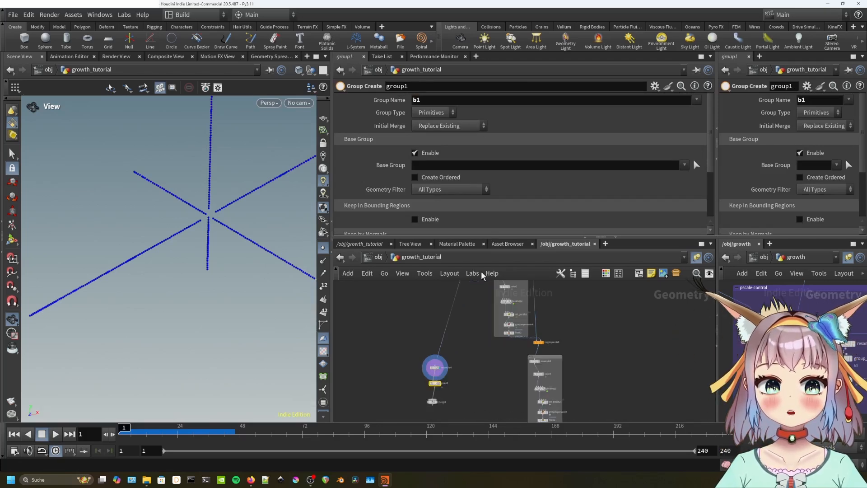
Copy the resample4 and group1 pair, paste a copy and wire resample5 into the network.
{"action": "scroll", "coordinate": [454, 383], "scroll_direction": "up", "scroll_amount": 2}
{"action": "middle_click_drag", "start_coordinate": [454, 344], "coordinate": [453, 319]}
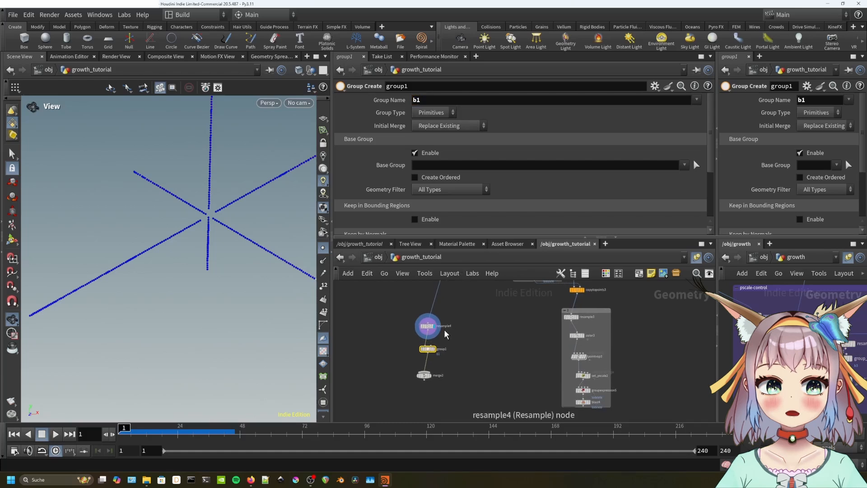
{"action": "left_click_drag", "start_coordinate": [449, 359], "coordinate": [418, 322]}
{"action": "key", "text": "ctrl+c"}
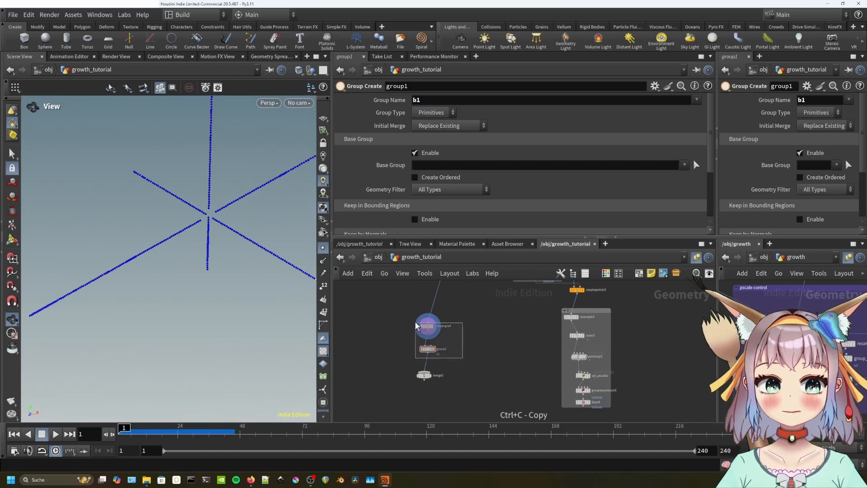
{"action": "key", "text": "ctrl+v"}
{"action": "middle_click_drag", "start_coordinate": [528, 314], "coordinate": [516, 332]}
{"action": "scroll", "coordinate": [517, 333], "scroll_direction": "down", "scroll_amount": 2}
{"action": "left_click_drag", "start_coordinate": [482, 304], "coordinate": [439, 334]}
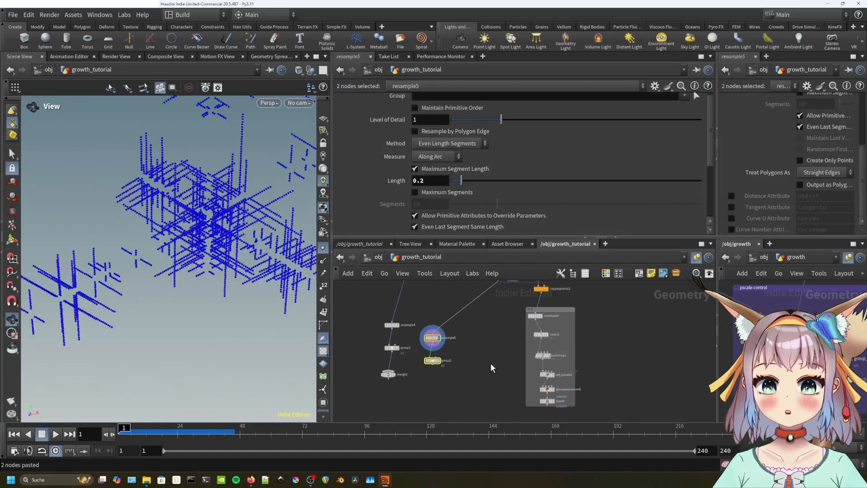
{"action": "middle_click_drag", "start_coordinate": [491, 367], "coordinate": [491, 328]}
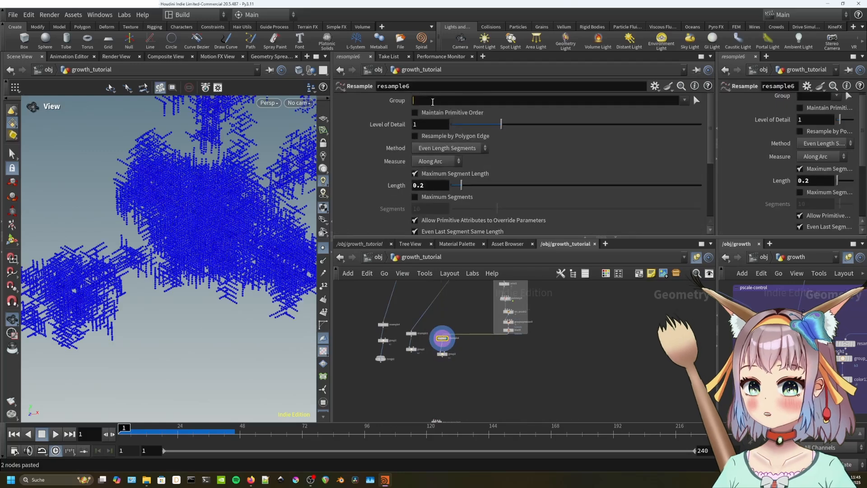
{"action": "key", "text": "Tab"}
{"action": "type", "text": "c"}
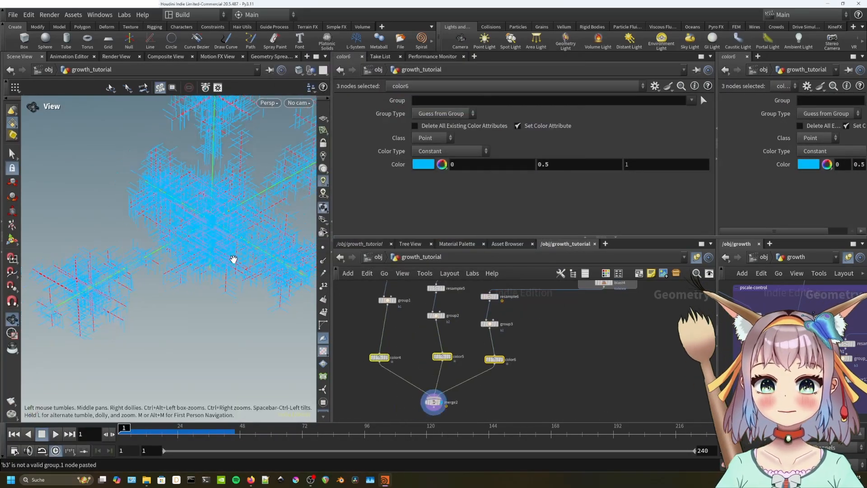
Set a dark viewport background in Display Options, then orbit around the branching crystal.
{"action": "key", "text": "d"}
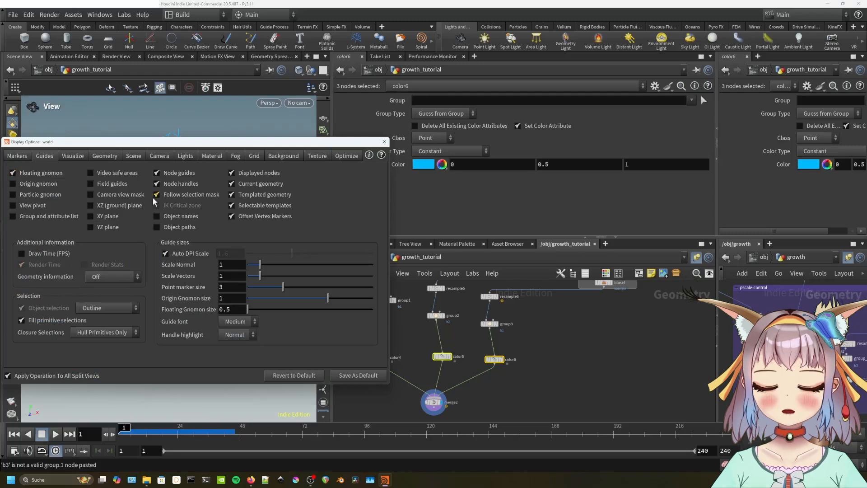
{"action": "left_click", "coordinate": [73, 156]}
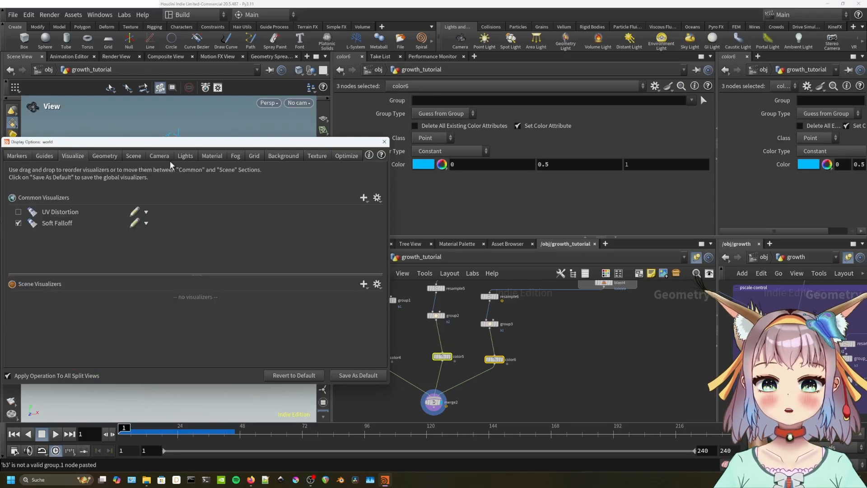
{"action": "left_click", "coordinate": [283, 155]}
{"action": "left_click", "coordinate": [88, 172]}
{"action": "left_click", "coordinate": [92, 197]}
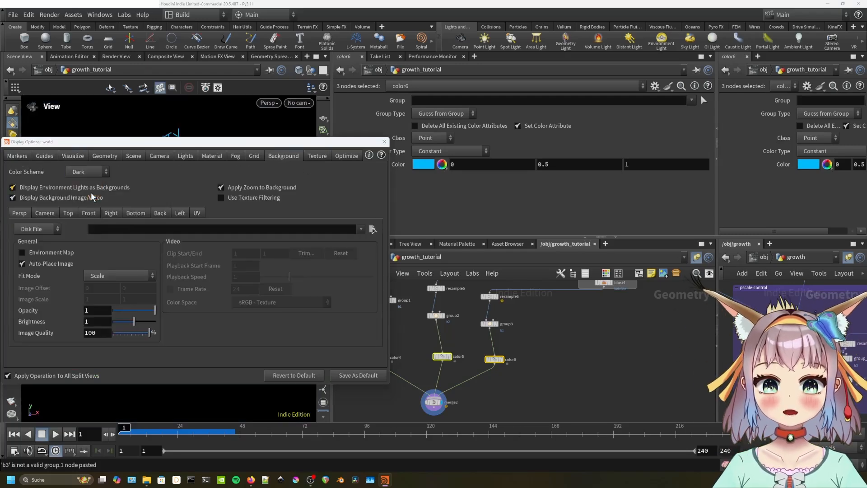
{"action": "left_click", "coordinate": [383, 142]}
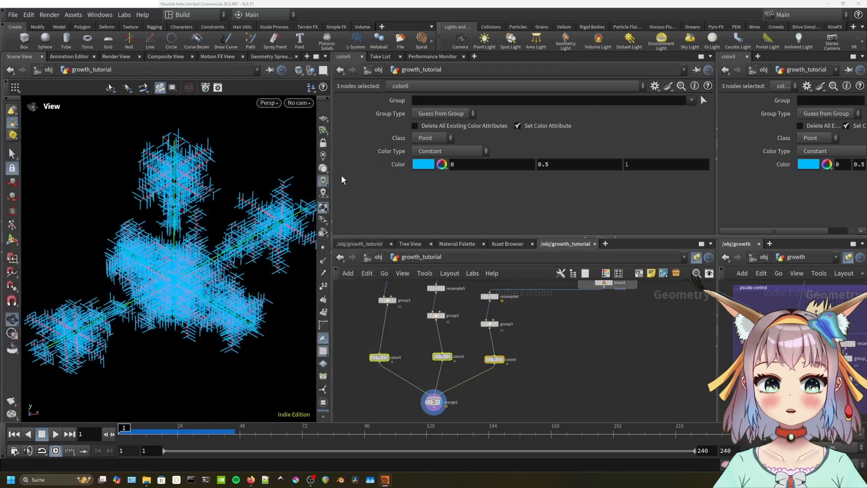
{"action": "mouse_move", "coordinate": [221, 253]}
{"action": "left_mouse_down"}
{"action": "mouse_move", "coordinate": [240, 220]}
{"action": "mouse_move", "coordinate": [235, 250]}
{"action": "left_mouse_up"}
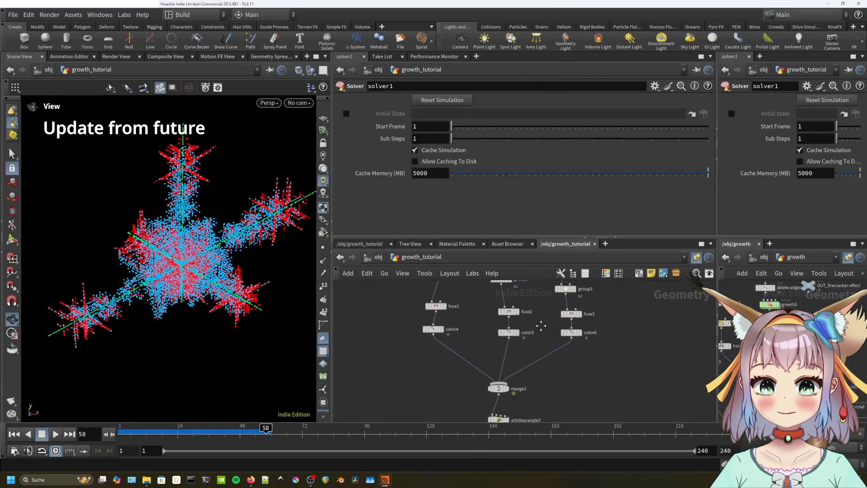
Change group3 and group1 to Points group type, leaving group2 unchanged.
{"action": "left_click", "coordinate": [501, 316]}
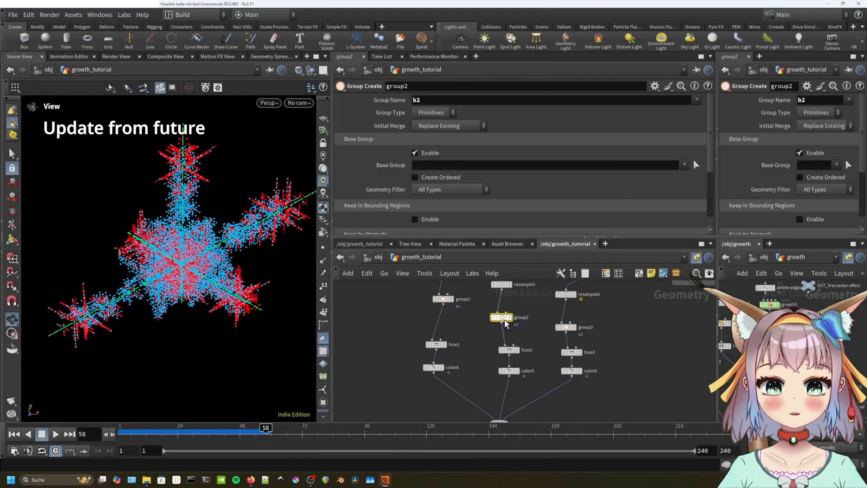
{"action": "left_click", "coordinate": [444, 116]}
{"action": "key", "text": "Escape"}
{"action": "left_click", "coordinate": [565, 327]}
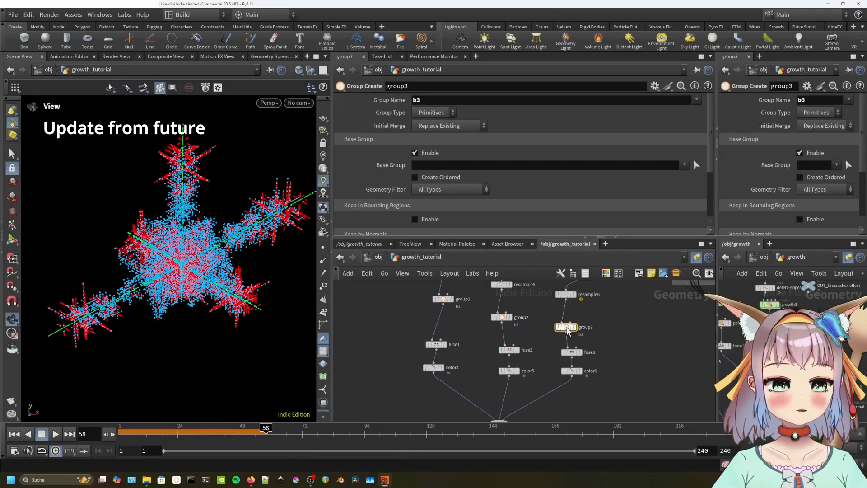
{"action": "left_click", "coordinate": [435, 113]}
{"action": "left_click", "coordinate": [439, 135]}
{"action": "left_click", "coordinate": [443, 299]}
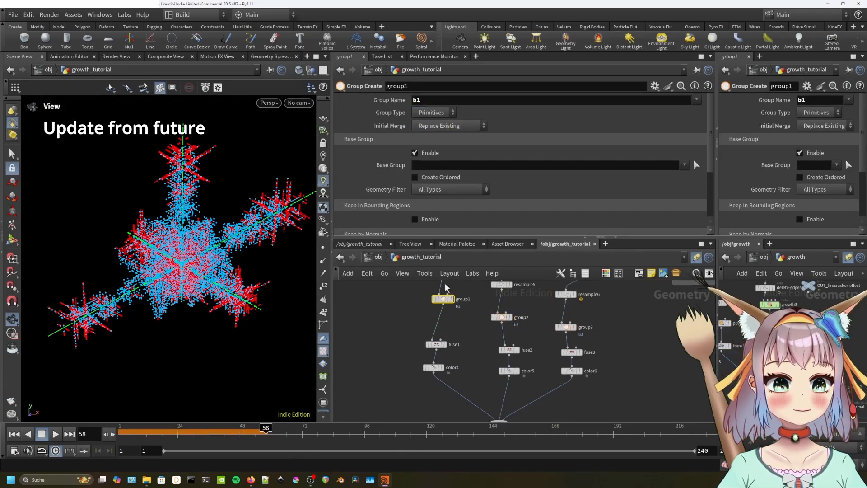
{"action": "left_click", "coordinate": [433, 112]}
{"action": "left_click", "coordinate": [438, 135]}
Insert an Add node after merge2 that keeps only the points, and display it.
{"action": "middle_click", "coordinate": [442, 299]}
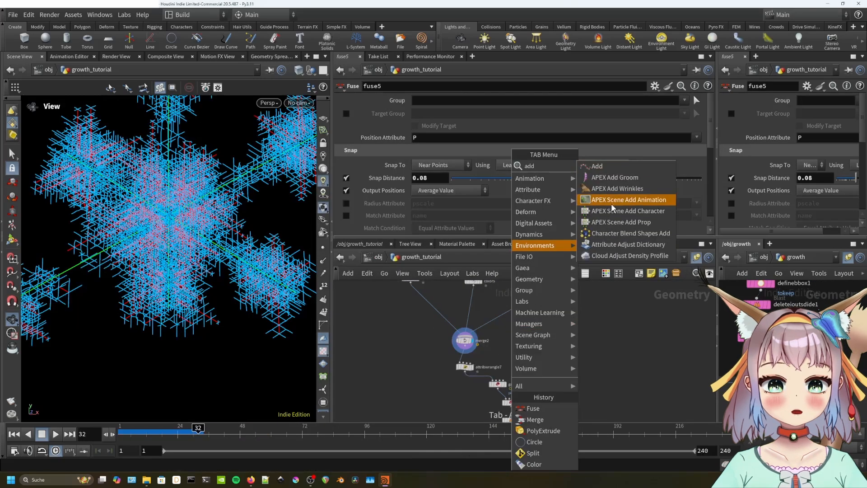
{"action": "left_click", "coordinate": [621, 169]}
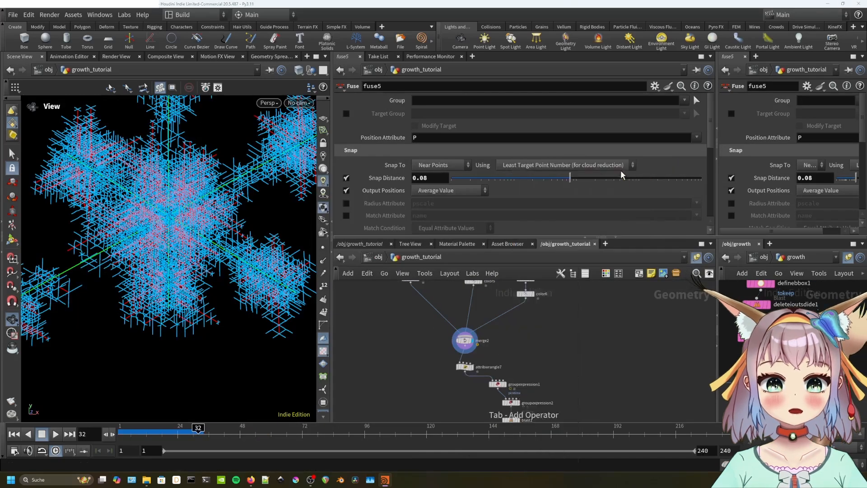
{"action": "left_click", "coordinate": [462, 358]}
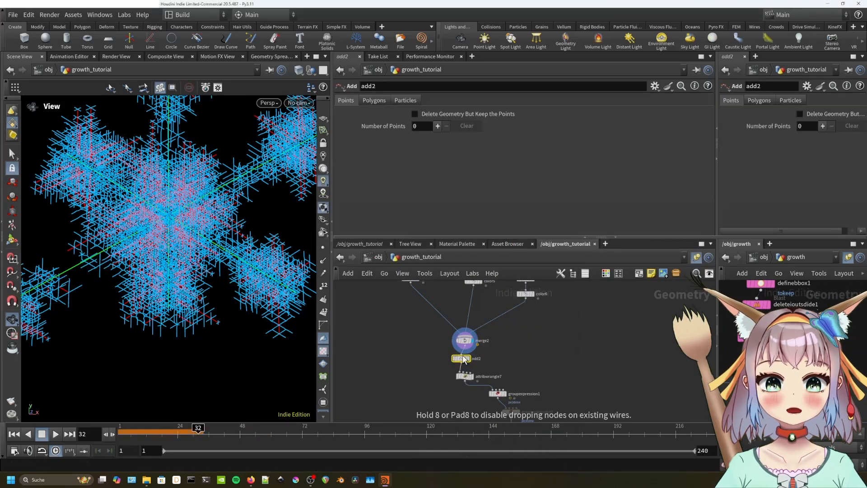
{"action": "left_click", "coordinate": [415, 113]}
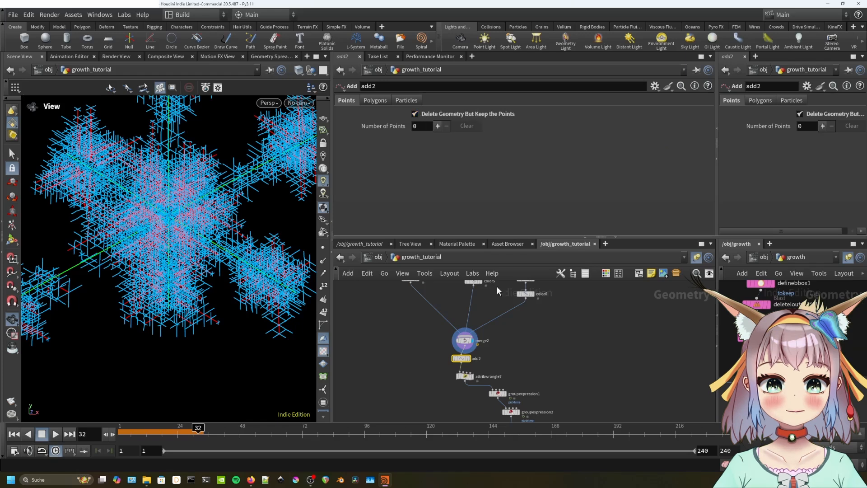
{"action": "left_click", "coordinate": [468, 358]}
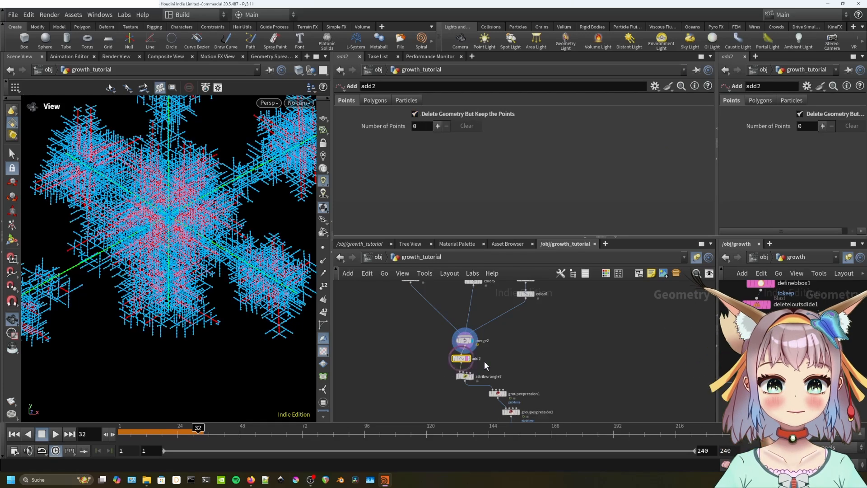
{"action": "left_click", "coordinate": [469, 359]}
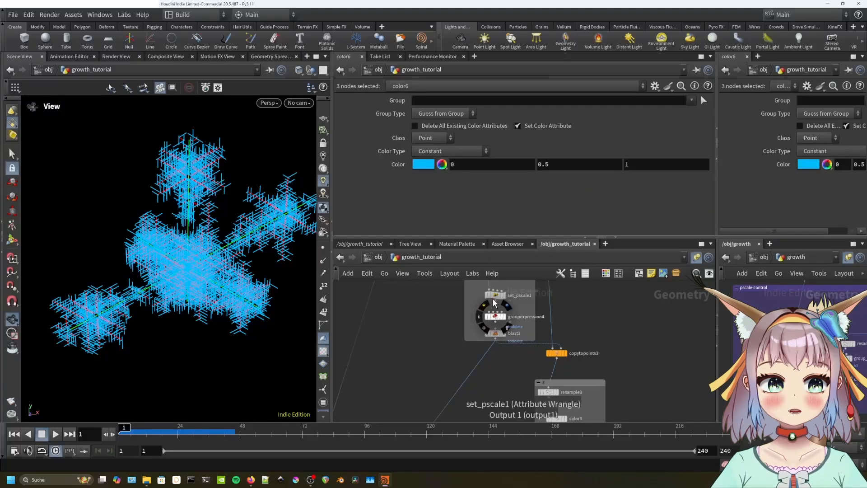
Lower the Amp value on the set_pscale1 wrangle.
{"action": "left_click", "coordinate": [495, 296]}
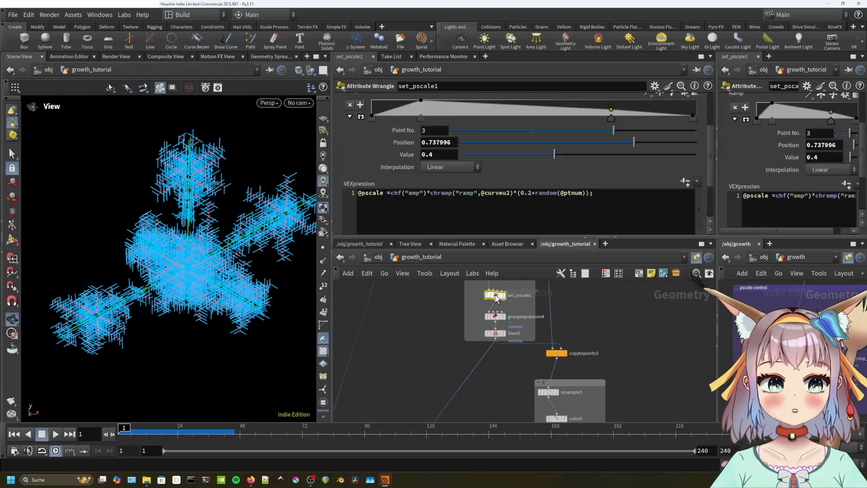
{"action": "scroll", "coordinate": [435, 130], "scroll_direction": "up", "scroll_amount": 3}
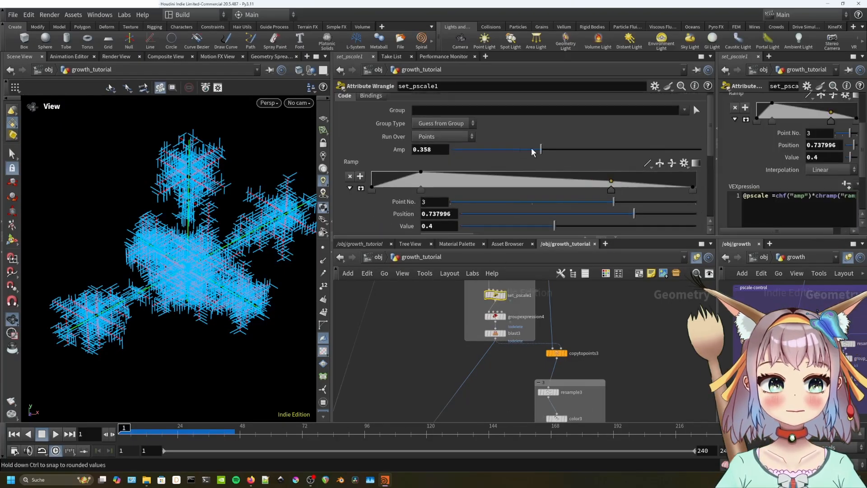
{"action": "left_click_drag", "start_coordinate": [537, 149], "coordinate": [561, 165]}
{"action": "middle_click_drag", "start_coordinate": [613, 383], "coordinate": [604, 301]}
Set resample3 and color3 to use curveu3 and display color3's ramp colours.
{"action": "left_click", "coordinate": [539, 311]}
{"action": "scroll", "coordinate": [404, 185], "scroll_direction": "down", "scroll_amount": 3}
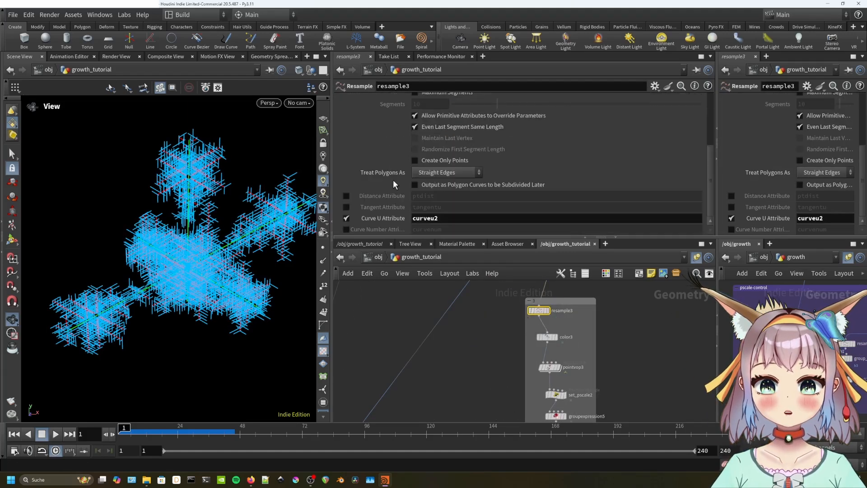
{"action": "left_click", "coordinate": [450, 219]}
{"action": "type", "text": "3"}
{"action": "key", "text": "Return"}
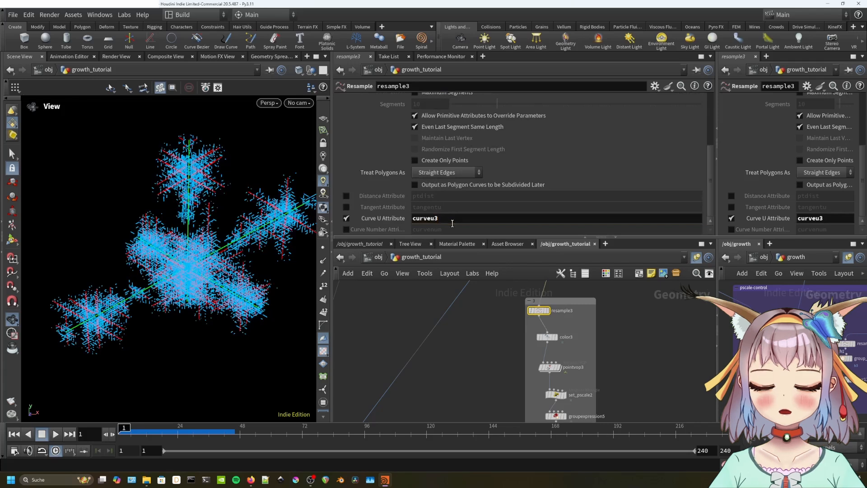
{"action": "scroll", "coordinate": [565, 323], "scroll_direction": "up", "scroll_amount": 2}
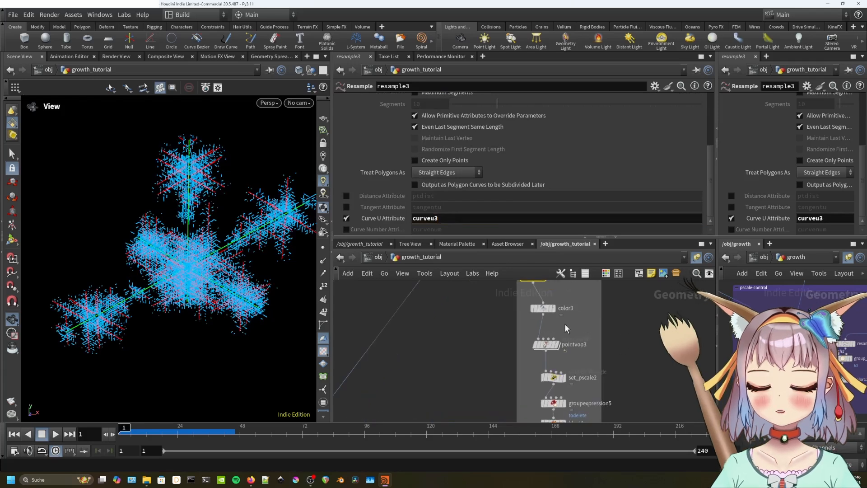
{"action": "left_click", "coordinate": [544, 310]}
{"action": "left_click", "coordinate": [463, 166]}
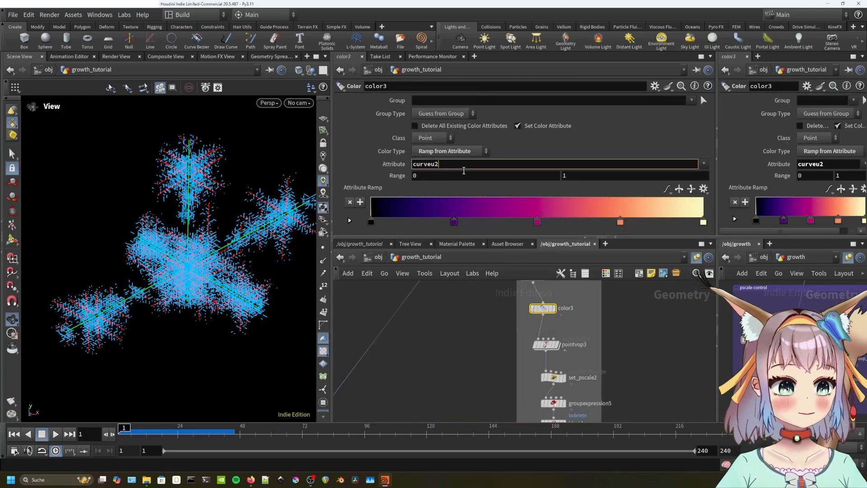
{"action": "key", "text": "BackSpace"}
{"action": "type", "text": "3"}
{"action": "left_click", "coordinate": [641, 332]}
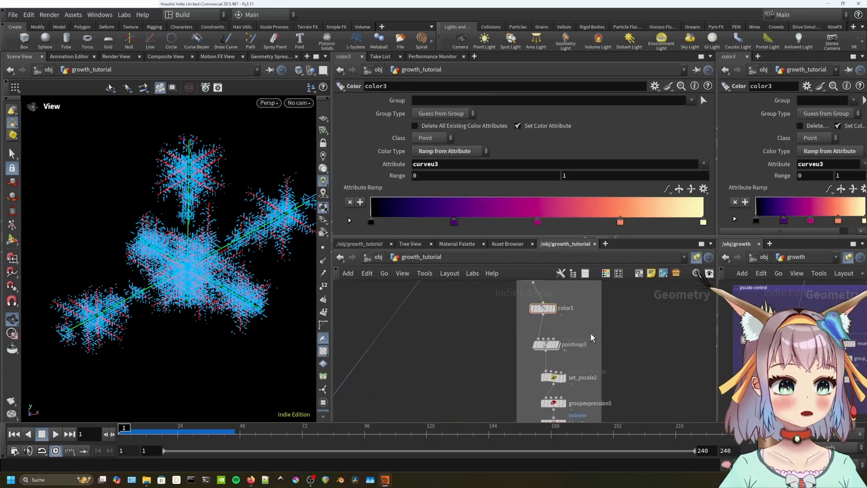
{"action": "left_click", "coordinate": [551, 308]}
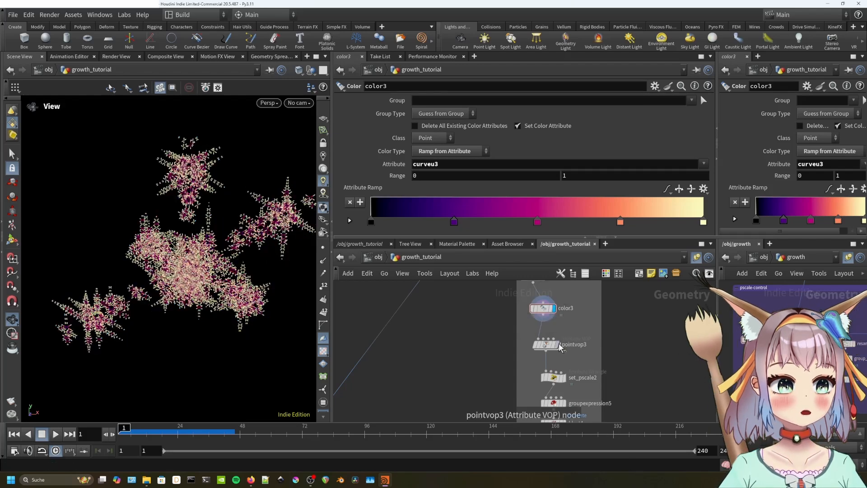
Bypass pointvop3 and delete set_pscale2, groupexpression5 and blast4.
{"action": "left_click", "coordinate": [545, 345]}
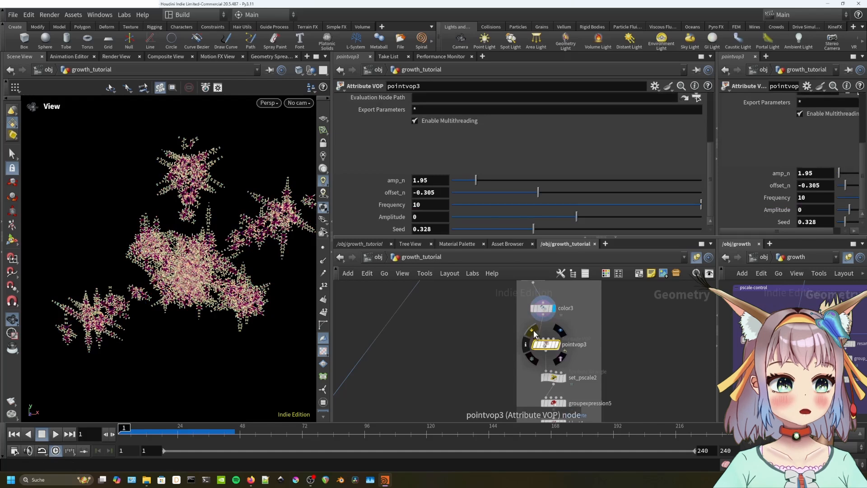
{"action": "left_click", "coordinate": [533, 331]}
{"action": "middle_click_drag", "start_coordinate": [598, 370], "coordinate": [557, 332]}
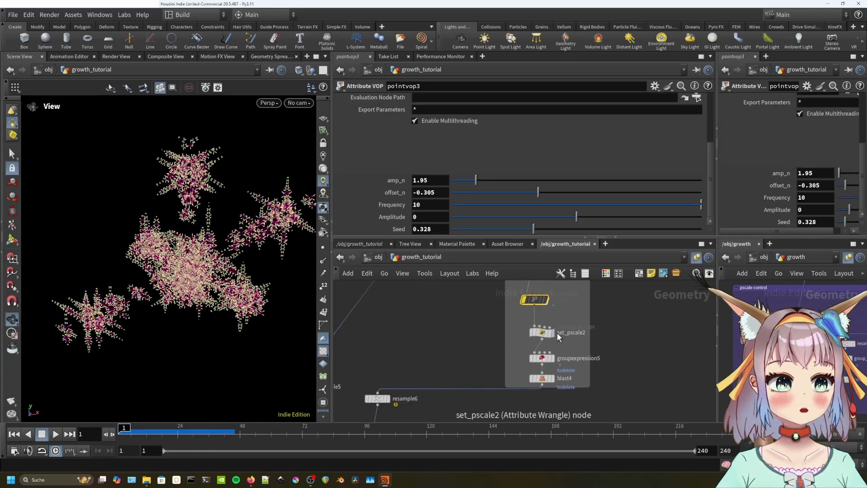
{"action": "left_click", "coordinate": [533, 326]}
{"action": "key", "text": "Delete"}
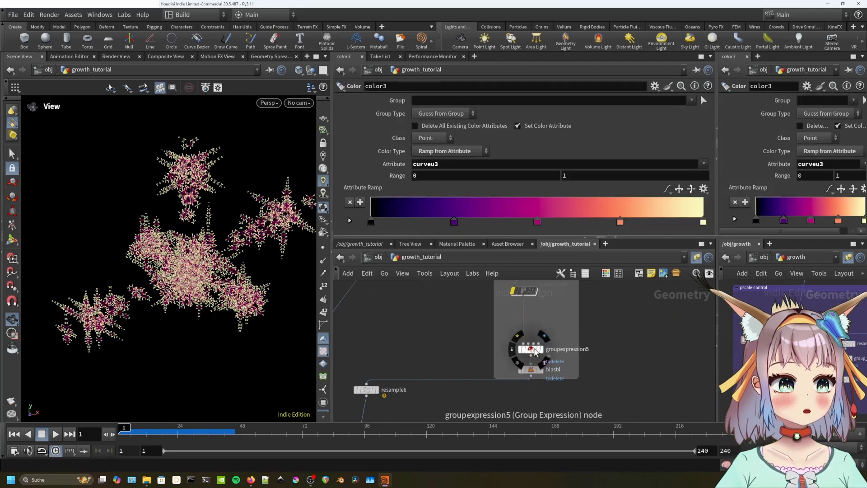
{"action": "left_click", "coordinate": [531, 348]}
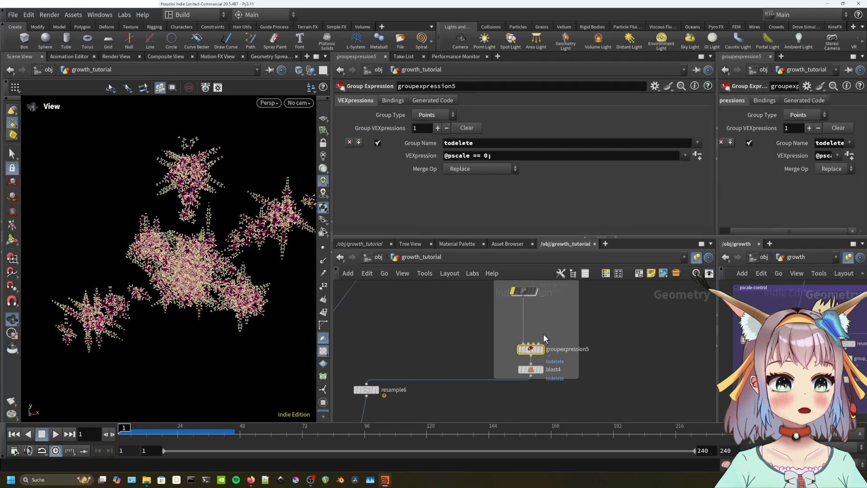
{"action": "key", "text": "Delete"}
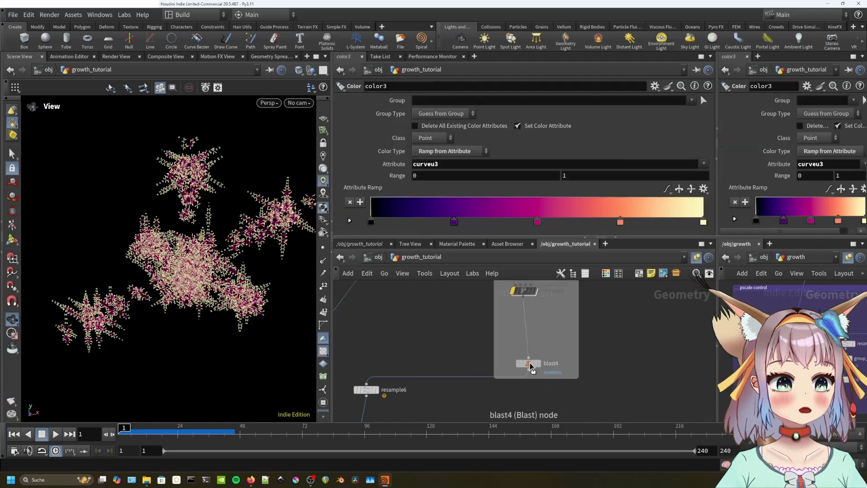
{"action": "left_click_drag", "start_coordinate": [529, 372], "coordinate": [528, 360]}
{"action": "key", "text": "Delete"}
Save the scene with Ctrl+S.
{"action": "scroll", "coordinate": [497, 361], "scroll_direction": "down", "scroll_amount": 5}
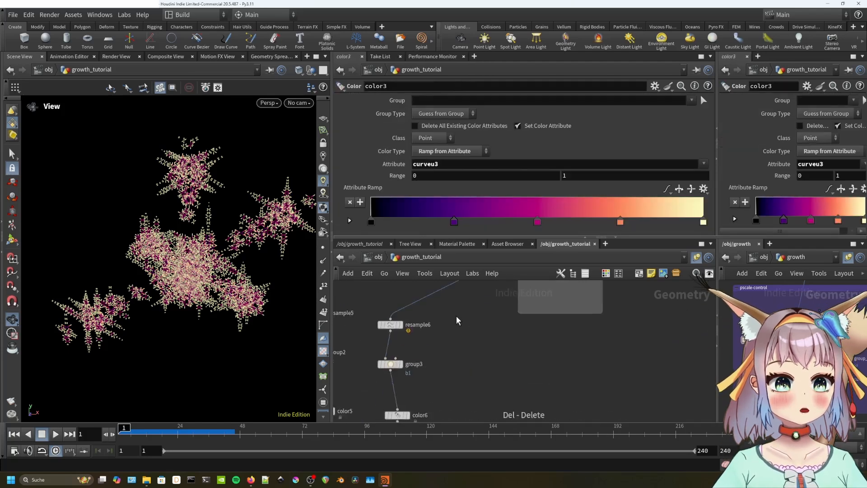
{"action": "key", "text": "ctrl+s"}
{"action": "middle_click_drag", "start_coordinate": [462, 369], "coordinate": [482, 344]}
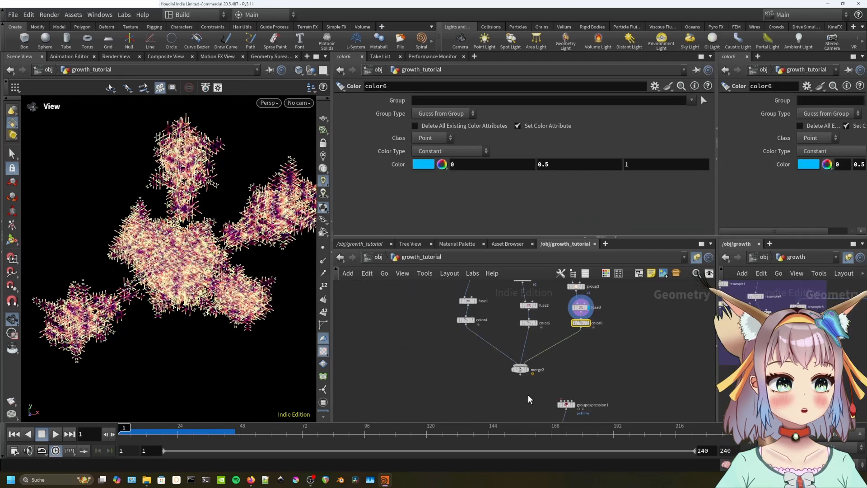
{"action": "key", "text": "Tab"}
{"action": "type", "text": "wrang"}
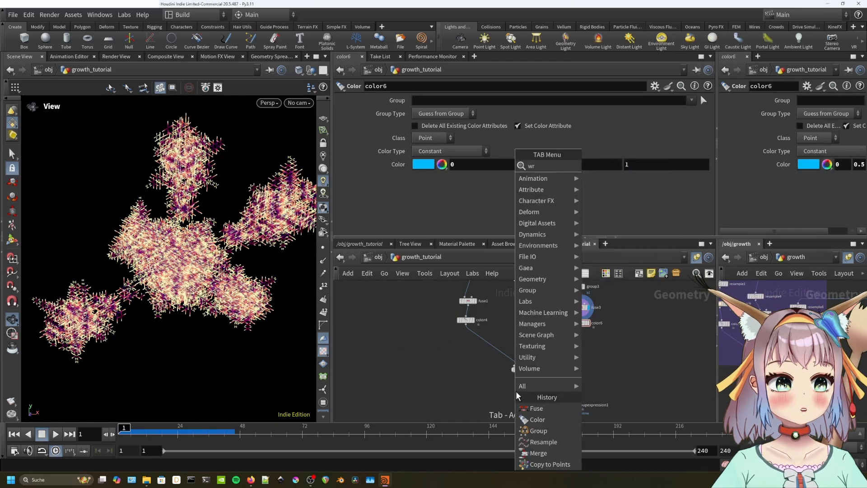
{"action": "key", "text": "Return"}
{"action": "left_click", "coordinate": [520, 393]}
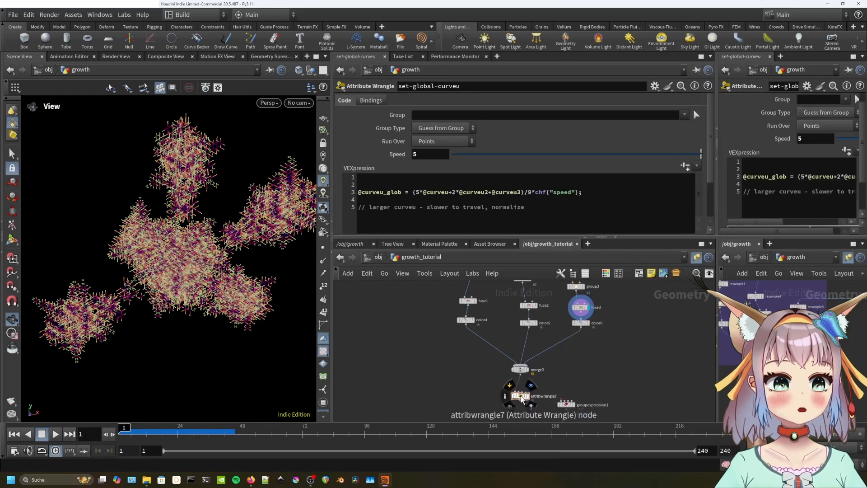
{"action": "left_click", "coordinate": [520, 396]}
{"action": "left_click", "coordinate": [410, 197]}
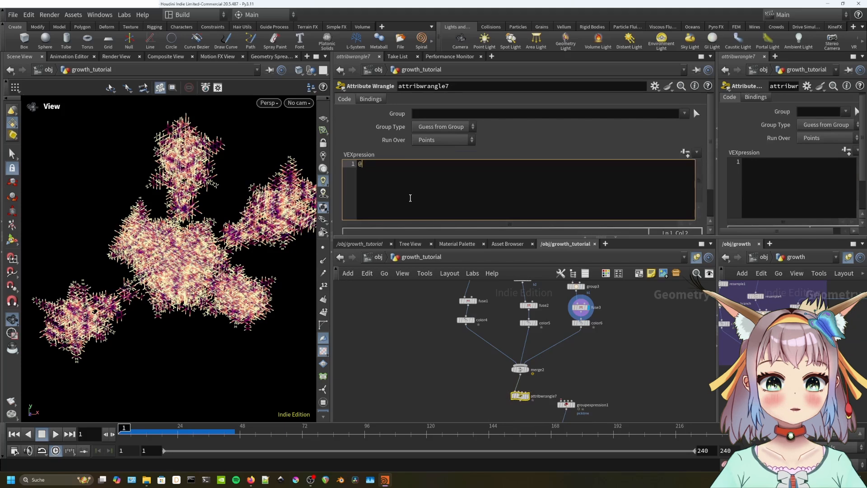
{"action": "type", "text": "@global_curveu = (@curveu + @curveu2 + @curveu3);"}
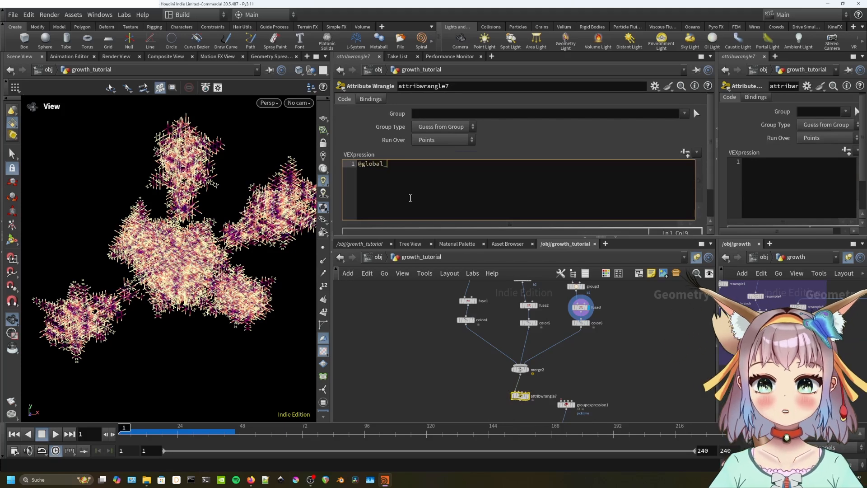
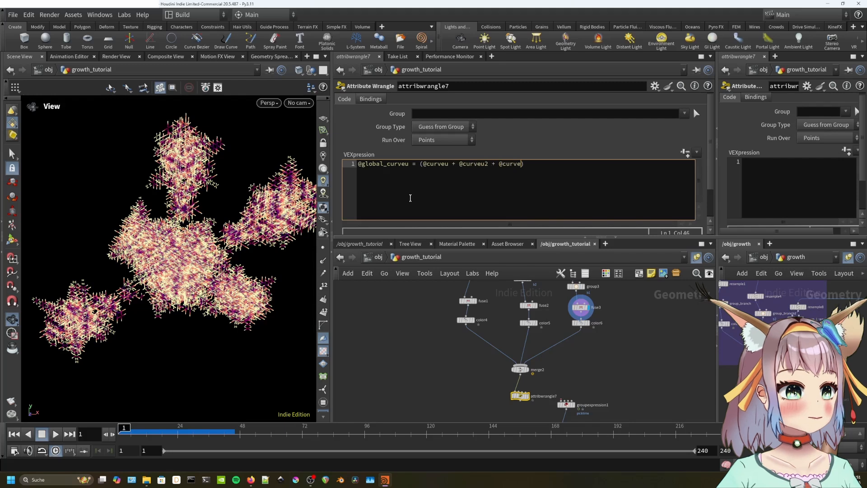
{"action": "left_click", "coordinate": [586, 382]}
{"action": "middle_click_drag", "start_coordinate": [587, 383], "coordinate": [587, 304]}
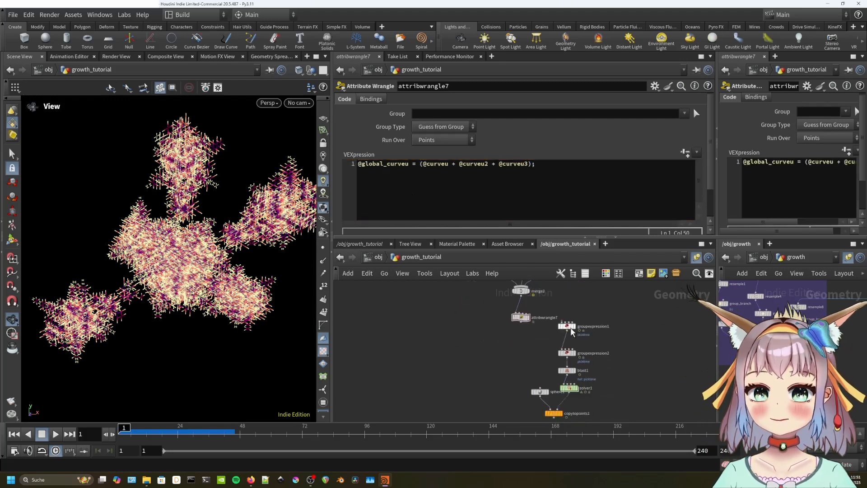
{"action": "left_click_drag", "start_coordinate": [520, 322], "coordinate": [553, 335]}
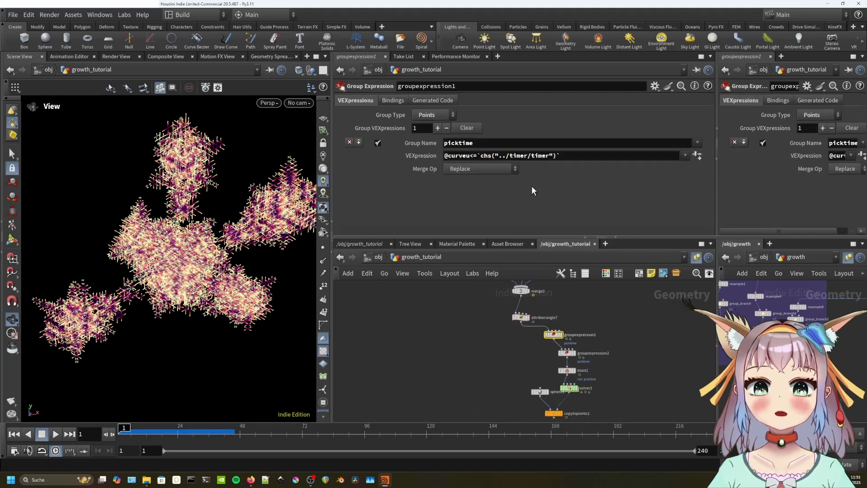
{"action": "left_click", "coordinate": [521, 317]}
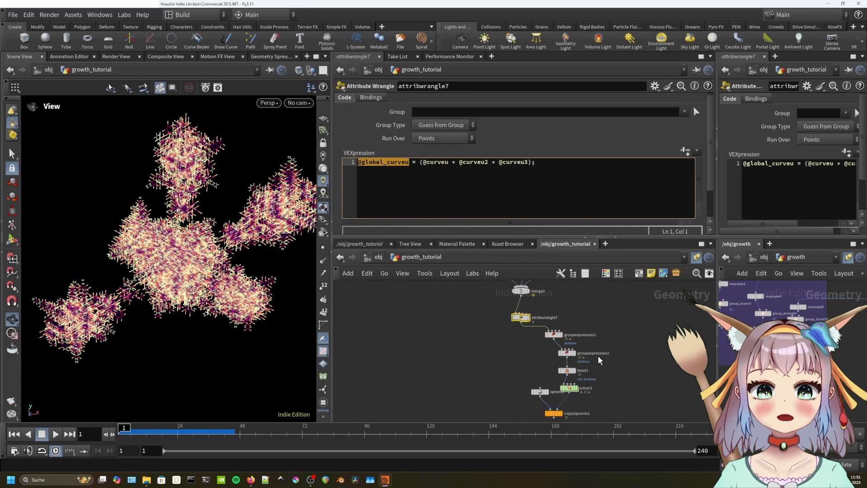
{"action": "left_click", "coordinate": [553, 334]}
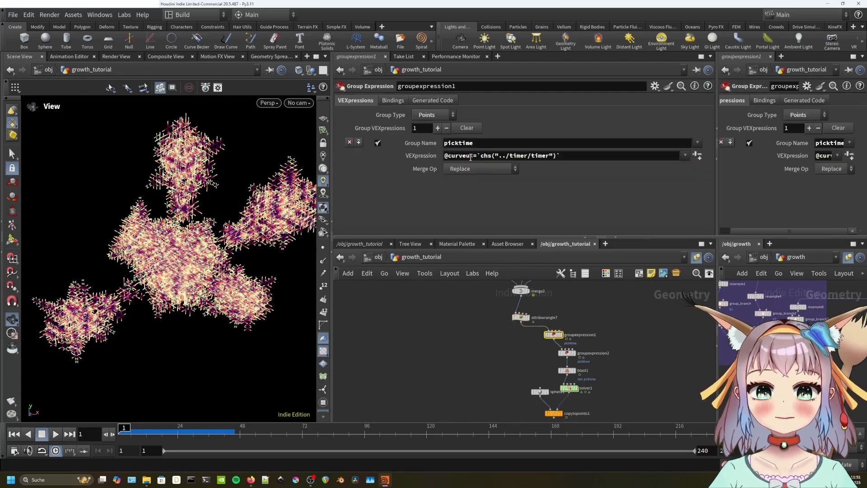
{"action": "left_click", "coordinate": [566, 353]}
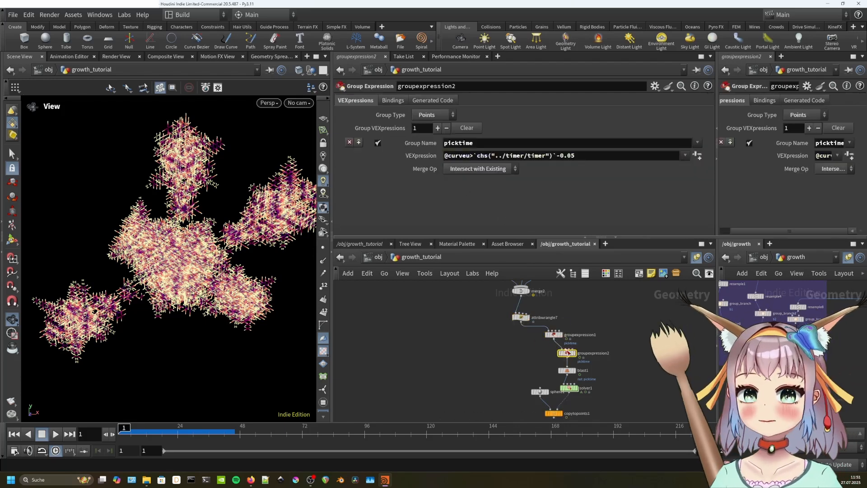
{"action": "left_click_drag", "start_coordinate": [470, 156], "coordinate": [436, 158]}
{"action": "type", "text": "@global_curveu"}
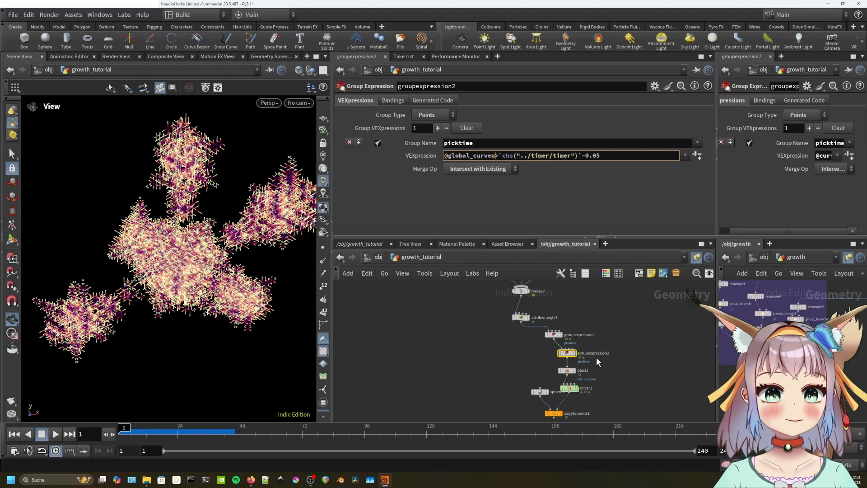
{"action": "scroll", "coordinate": [590, 368], "scroll_direction": "up", "scroll_amount": 2}
{"action": "left_click", "coordinate": [559, 371]}
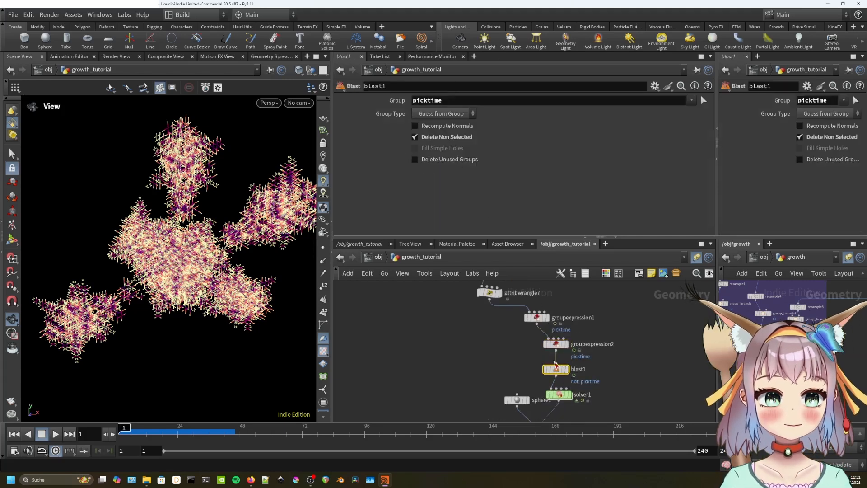
{"action": "left_click", "coordinate": [558, 345]}
Display blast1's output and play the branch growth forward and backward.
{"action": "middle_click_drag", "start_coordinate": [603, 394], "coordinate": [602, 354]}
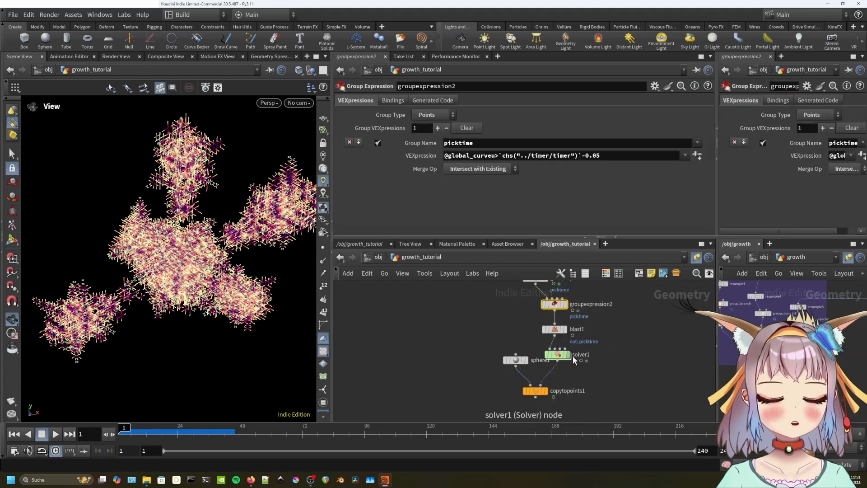
{"action": "left_click", "coordinate": [570, 355]}
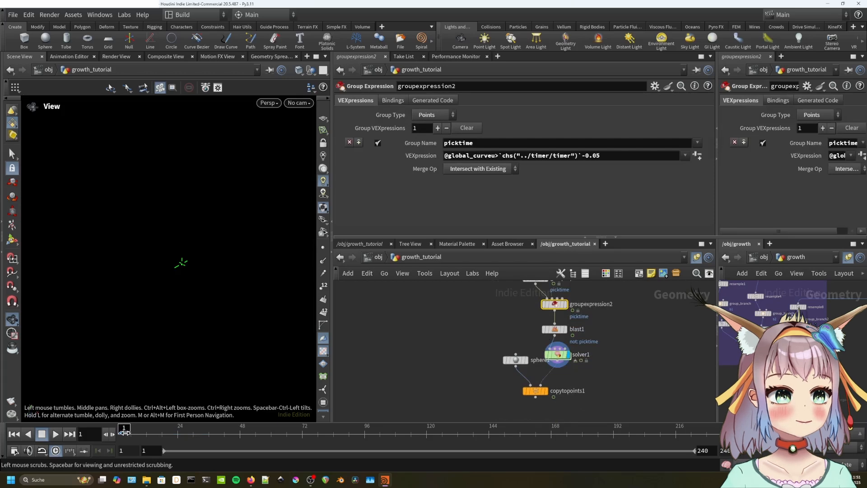
{"action": "left_click", "coordinate": [565, 329]}
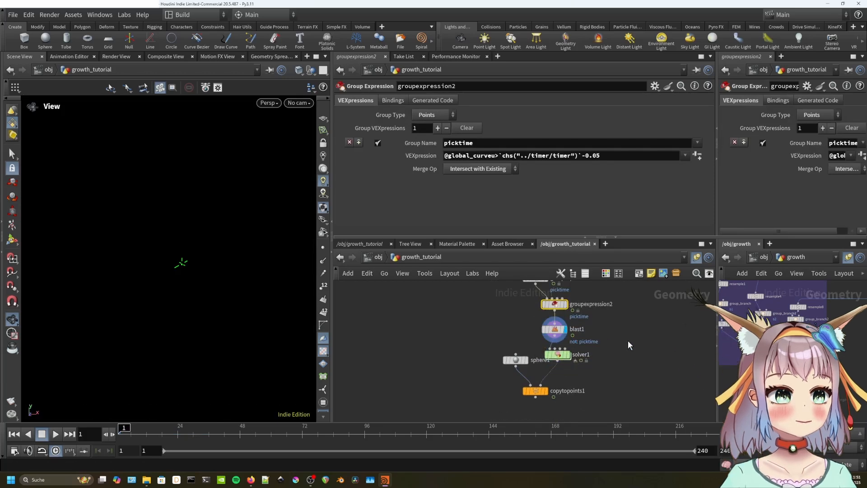
{"action": "key", "text": "Up"}
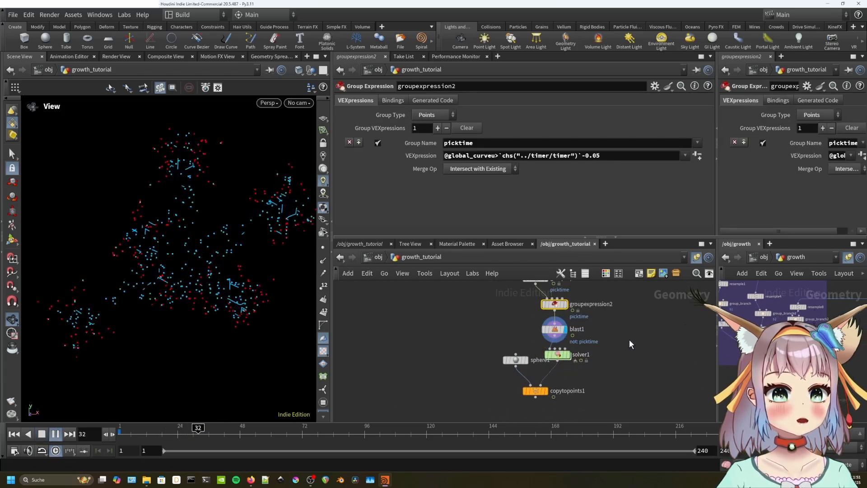
{"action": "key", "text": "Down"}
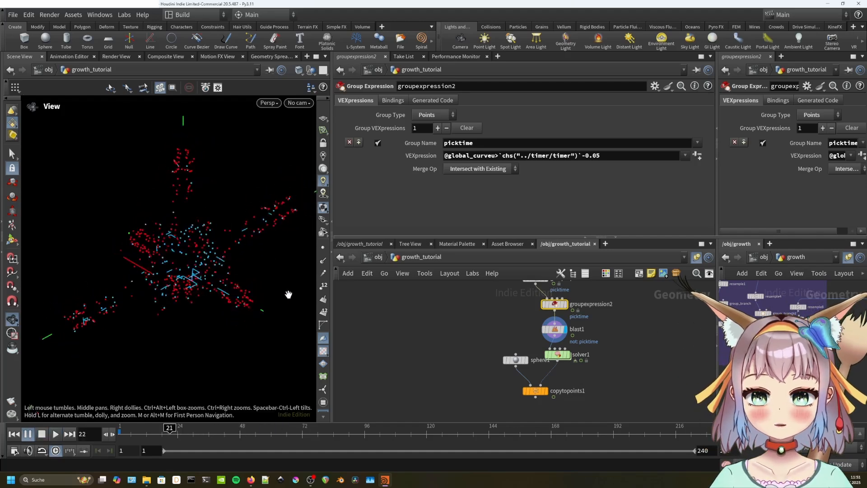
{"action": "key", "text": "Up"}
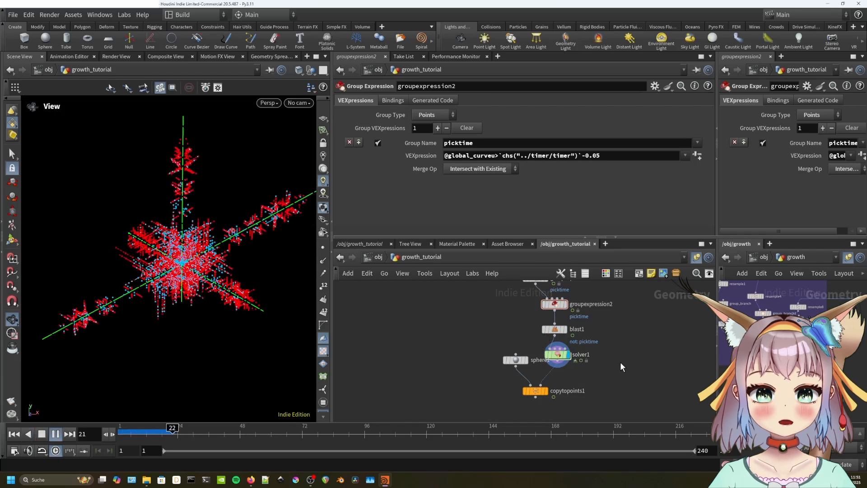
{"action": "key", "text": "Down"}
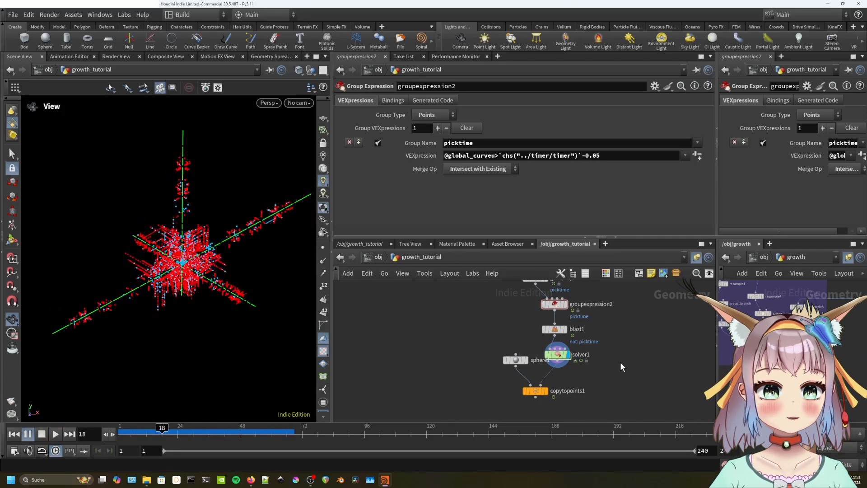
{"action": "middle_click_drag", "start_coordinate": [589, 377], "coordinate": [598, 343]}
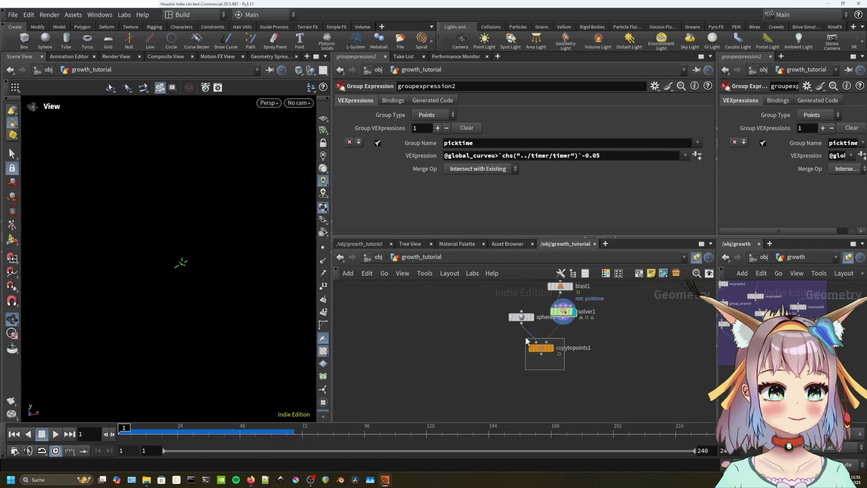
Insert a Color node (color7) between solver1 and copytopoints1 and preview the white growing points.
{"action": "mouse_move", "coordinate": [526, 338]}
{"action": "left_mouse_down"}
{"action": "mouse_move", "coordinate": [511, 321]}
{"action": "mouse_move", "coordinate": [521, 351]}
{"action": "left_mouse_up"}
{"action": "key", "text": "Tab"}
{"action": "type", "text": "c"}
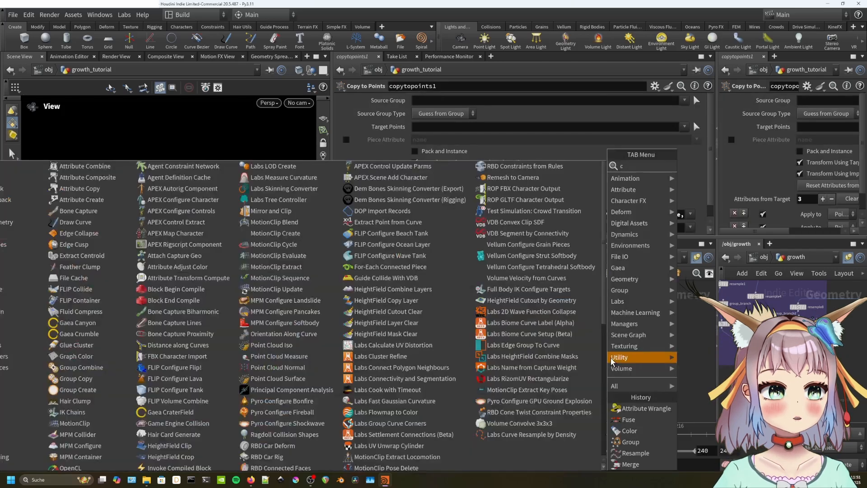
{"action": "type", "text": "olor"}
{"action": "key", "text": "Return"}
{"action": "left_click", "coordinate": [567, 344]}
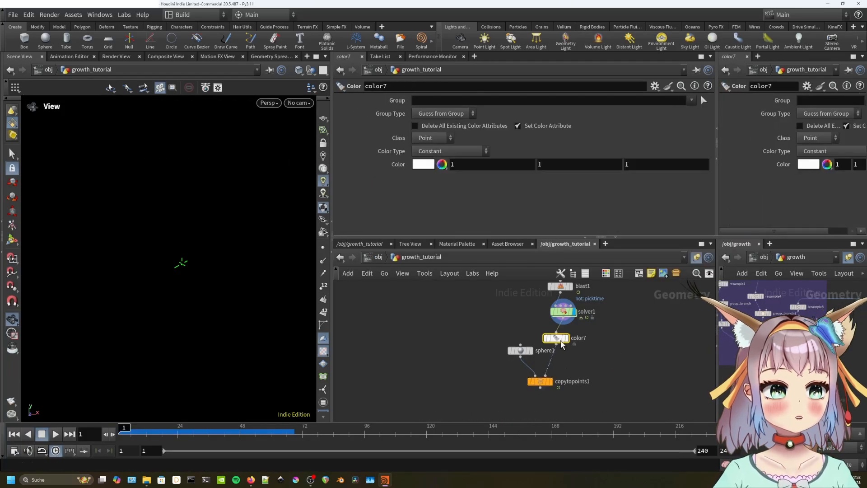
{"action": "key", "text": "Up"}
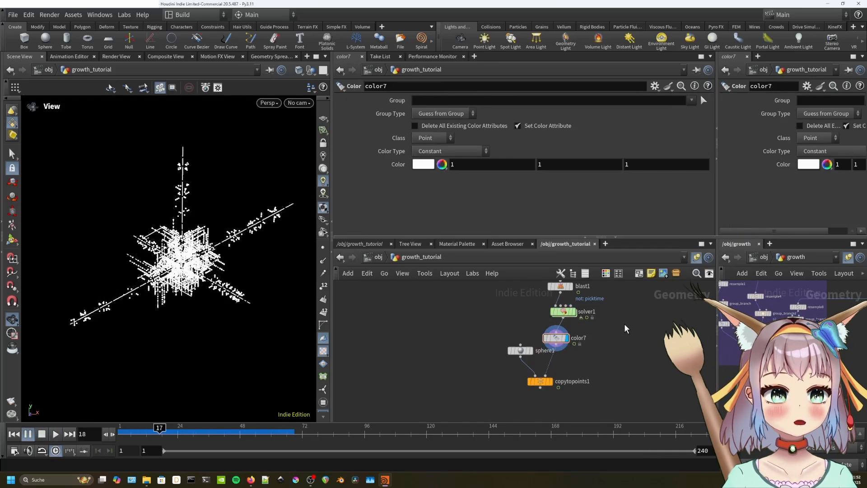
{"action": "middle_click_drag", "start_coordinate": [624, 329], "coordinate": [669, 431]}
{"action": "left_click", "coordinate": [540, 312]}
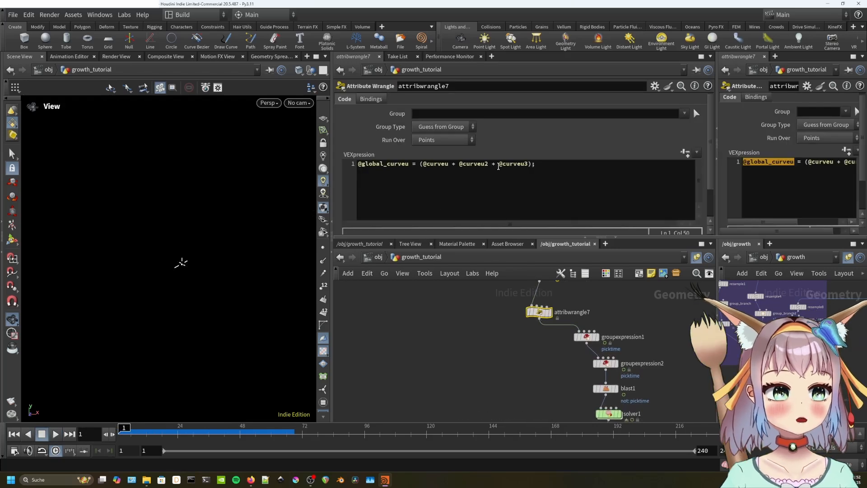
Weight curveu by 3 in the global_curveu expression and display color7's output.
{"action": "left_click", "coordinate": [499, 165]}
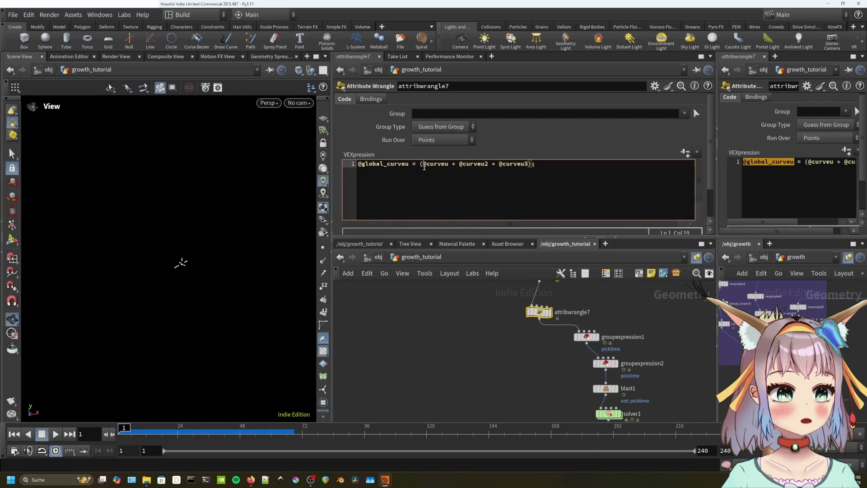
{"action": "type", "text": "3*"}
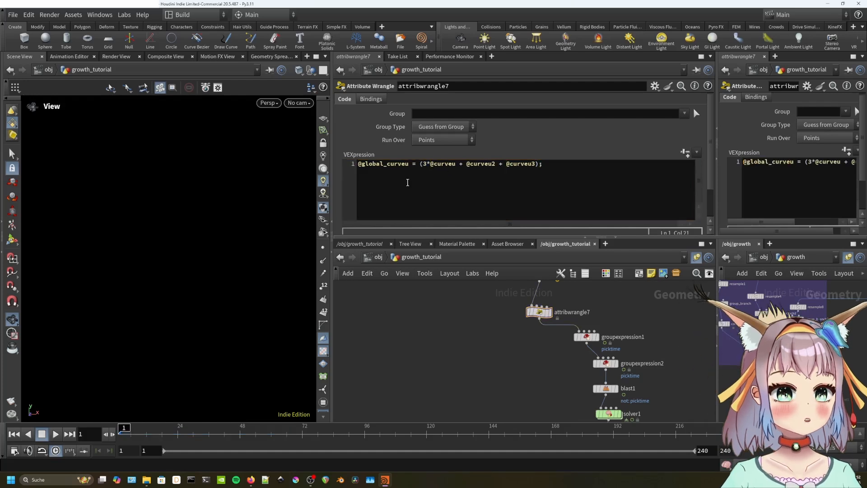
{"action": "middle_click_drag", "start_coordinate": [658, 358], "coordinate": [652, 318]}
{"action": "left_click", "coordinate": [614, 373]}
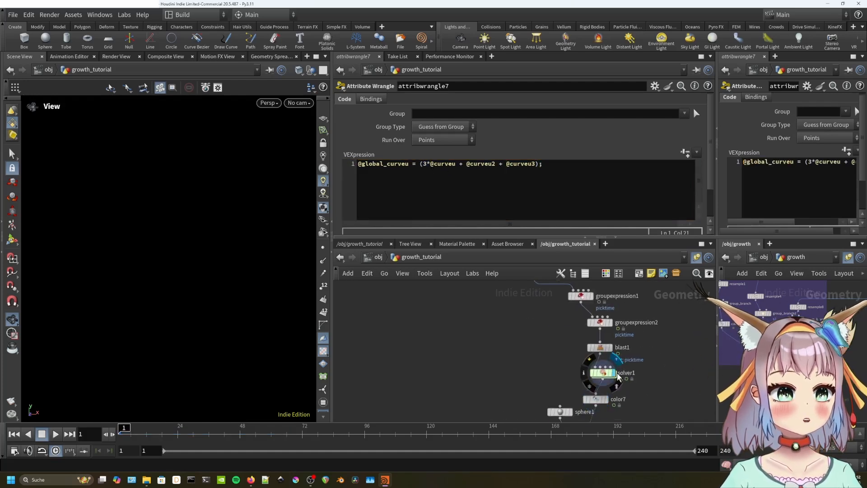
{"action": "left_click", "coordinate": [605, 399]}
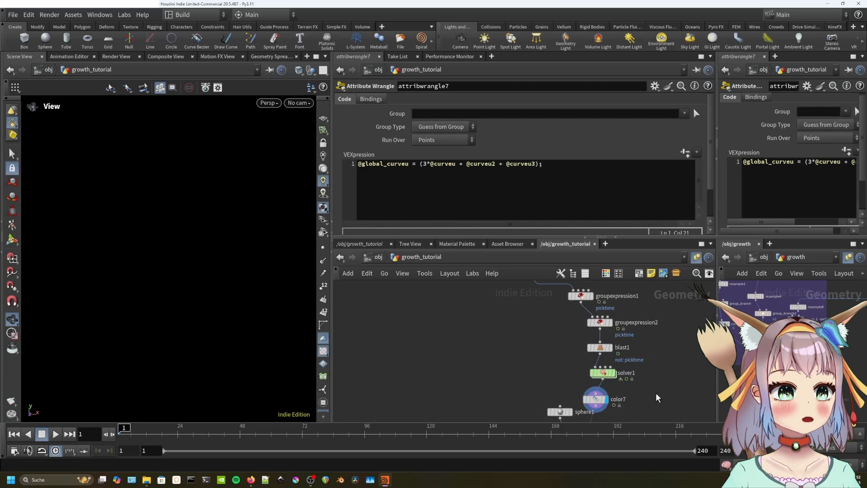
Play the new weighting forward and back, then paste the eleven copied branch nodes inside solver1.
{"action": "key", "text": "Up"}
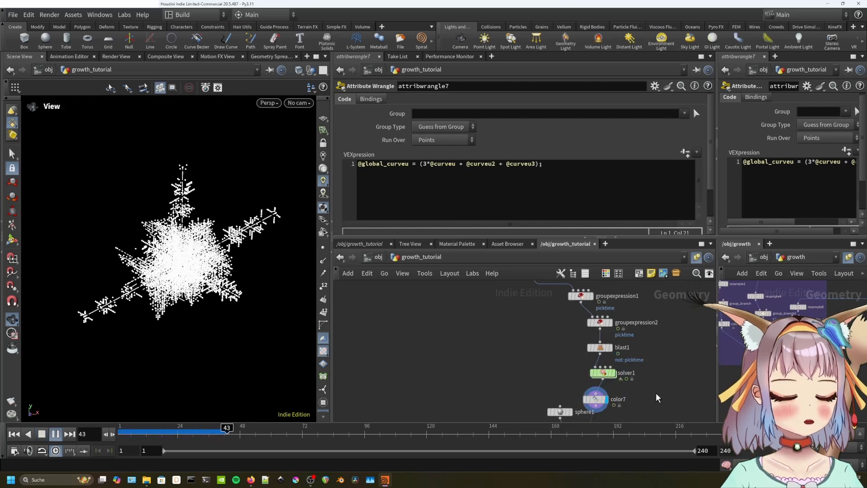
{"action": "key", "text": "Down"}
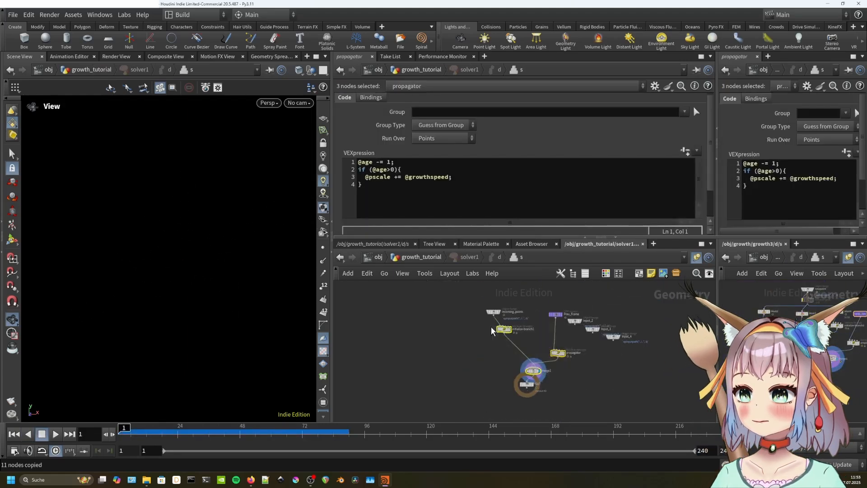
{"action": "key", "text": "ctrl+v"}
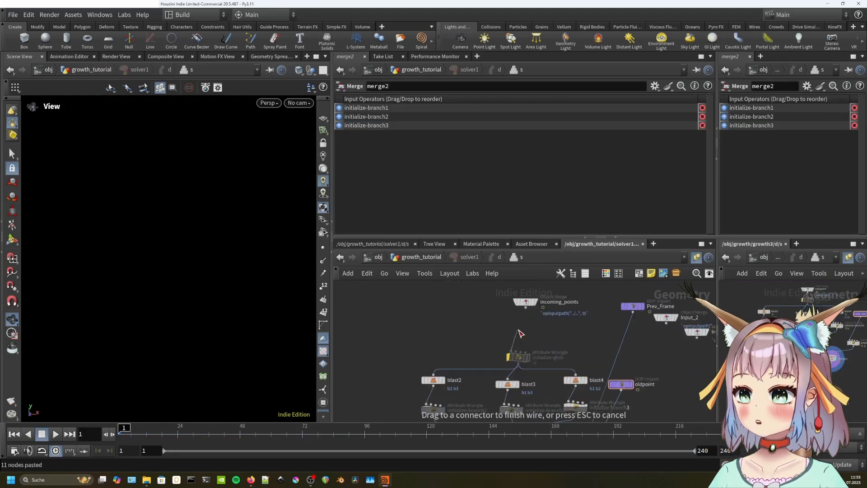
Delete the initialize-glob node and arrange the blast and initialize-branch nodes under incoming_points.
{"action": "middle_click_drag", "start_coordinate": [579, 284], "coordinate": [590, 344]}
{"action": "scroll", "coordinate": [590, 345], "scroll_direction": "up", "scroll_amount": 2}
{"action": "left_click_drag", "start_coordinate": [559, 334], "coordinate": [557, 316]}
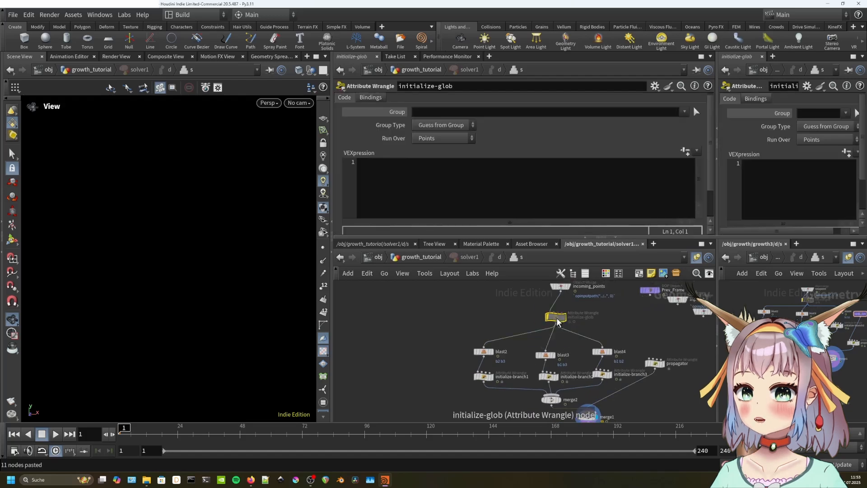
{"action": "key", "text": "Delete"}
{"action": "middle_click_drag", "start_coordinate": [558, 337], "coordinate": [557, 313]}
{"action": "left_click_drag", "start_coordinate": [463, 314], "coordinate": [613, 359]}
{"action": "middle_click_drag", "start_coordinate": [519, 325], "coordinate": [519, 366]}
{"action": "left_click_drag", "start_coordinate": [495, 368], "coordinate": [496, 344]}
Set the blast groups to b2 b3, b1 b3 and b1 b2, then view initialize-branch1's code.
{"action": "left_click", "coordinate": [496, 346]}
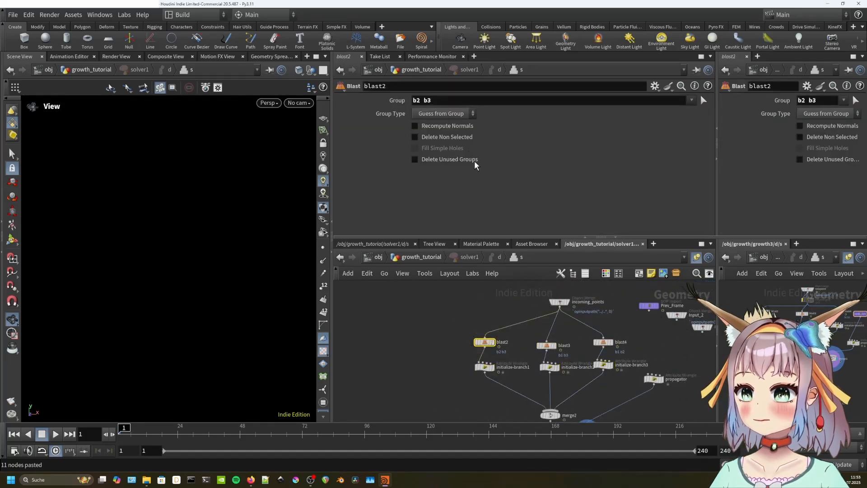
{"action": "left_click", "coordinate": [411, 100]}
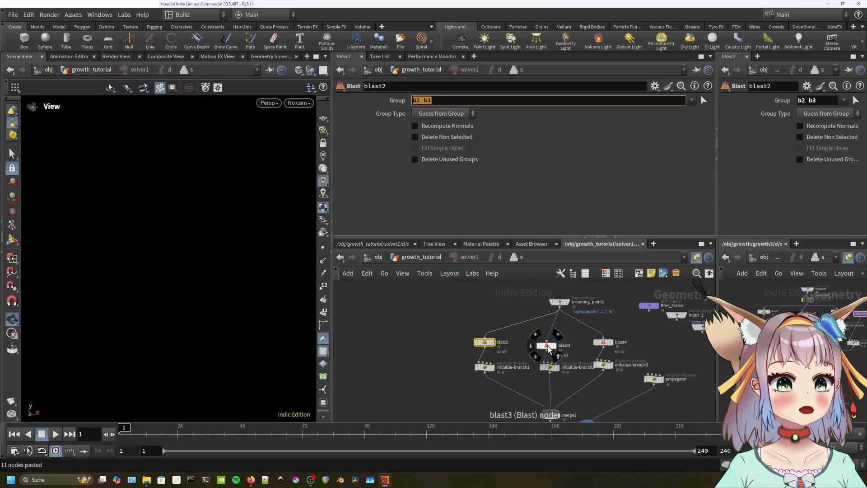
{"action": "left_click_drag", "start_coordinate": [548, 349], "coordinate": [554, 340]}
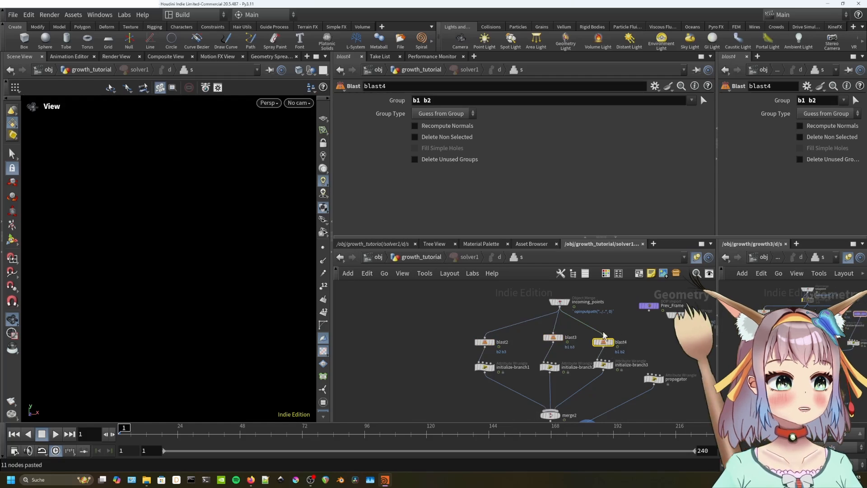
{"action": "left_click", "coordinate": [487, 370]}
{"action": "left_click_drag", "start_coordinate": [488, 373], "coordinate": [487, 368]}
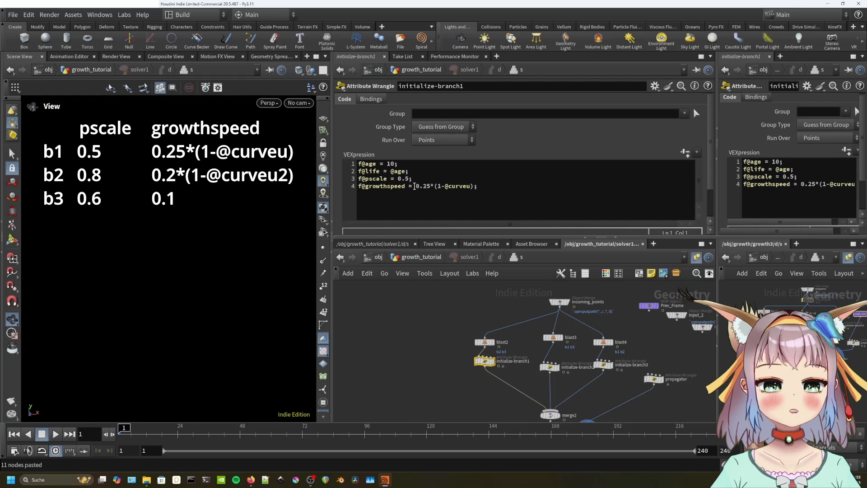
Review the pscale and growthspeed lines in the three initialize-branch wrangles.
{"action": "left_click_drag", "start_coordinate": [415, 186], "coordinate": [478, 187]}
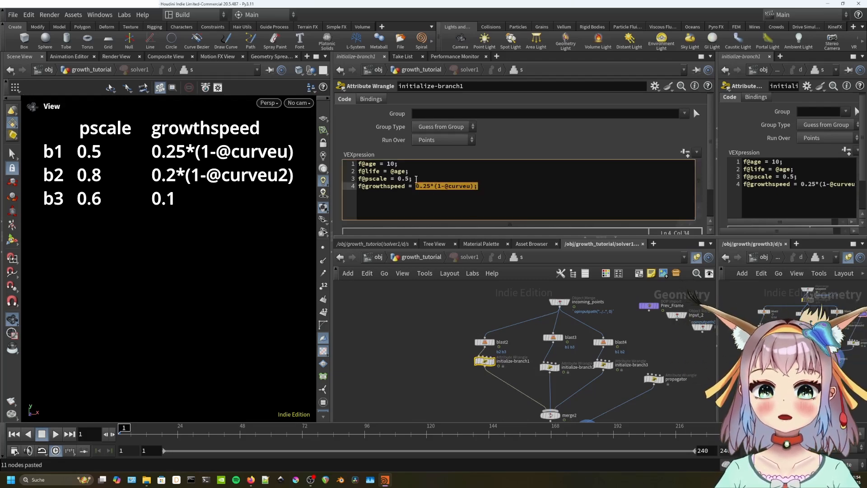
{"action": "left_click_drag", "start_coordinate": [480, 186], "coordinate": [358, 179]}
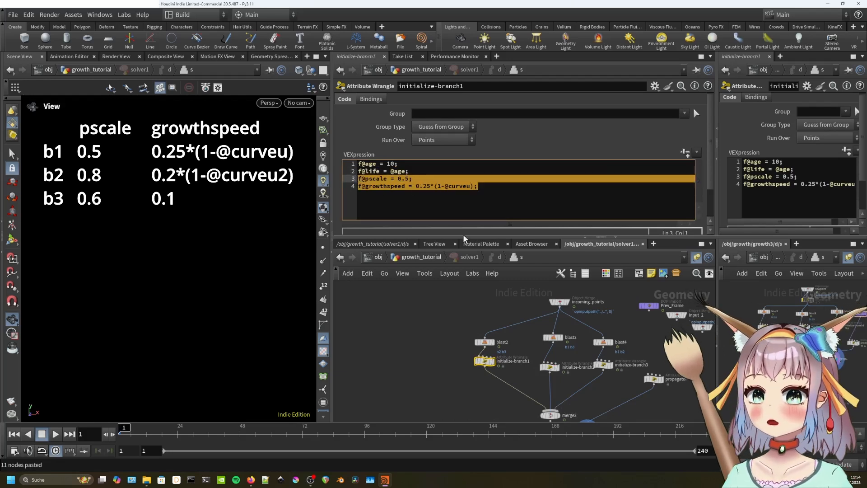
{"action": "left_click", "coordinate": [550, 367]}
{"action": "left_click_drag", "start_coordinate": [487, 194], "coordinate": [428, 183]}
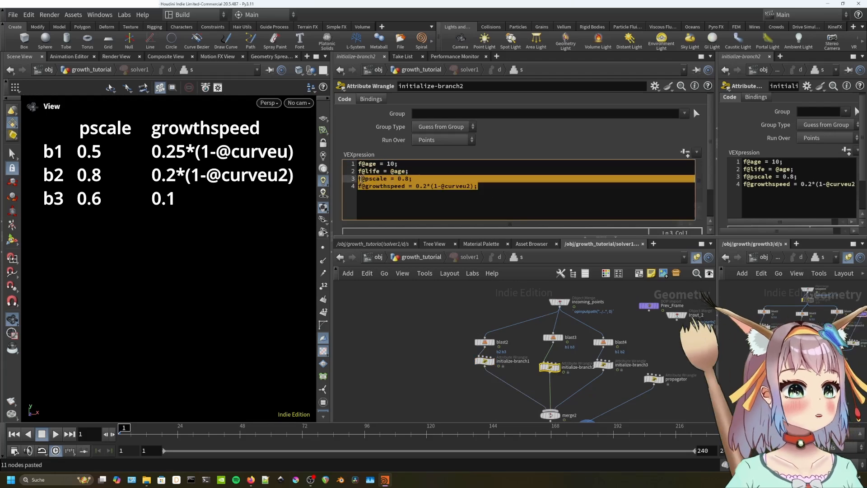
{"action": "left_click", "coordinate": [604, 366]}
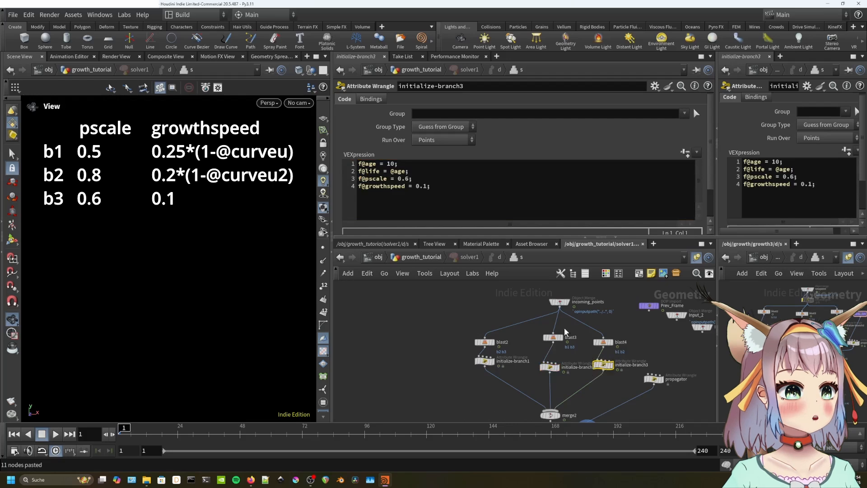
{"action": "left_click_drag", "start_coordinate": [429, 186], "coordinate": [416, 185]}
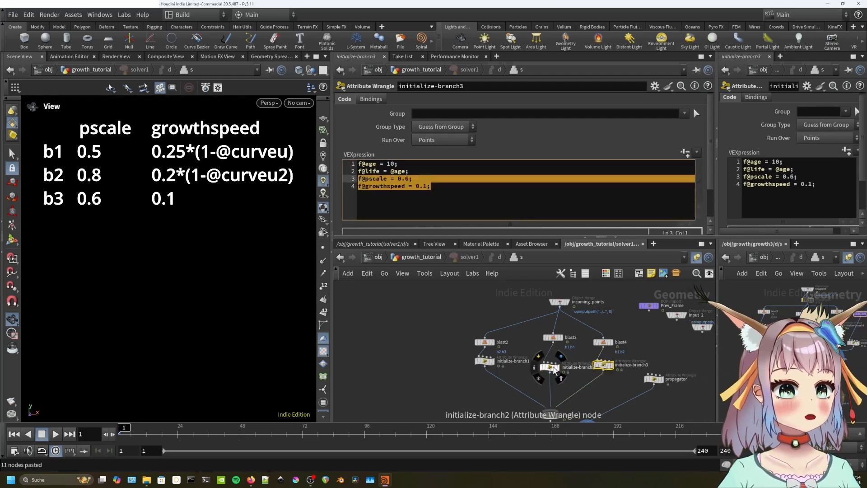
{"action": "left_click", "coordinate": [551, 369]}
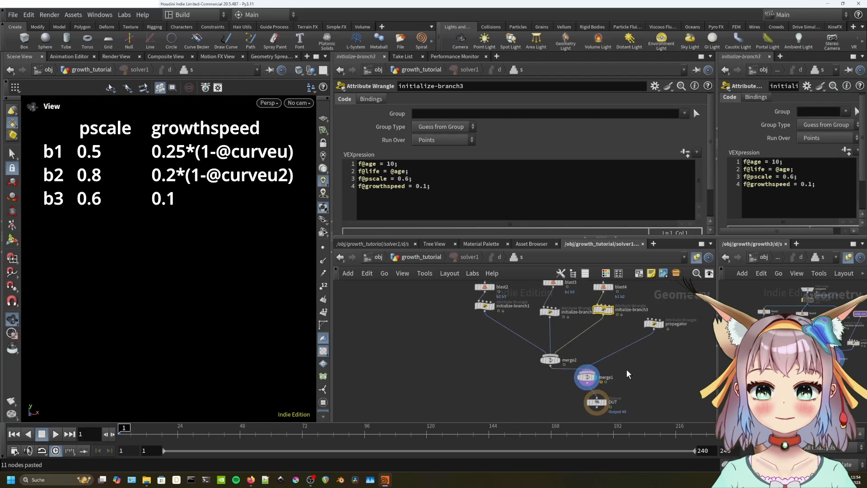
Wire Prev_Frame into the propagator's first input, place OUT under merge1, and inspect solver1's points.
{"action": "middle_click_drag", "start_coordinate": [627, 366], "coordinate": [591, 410]}
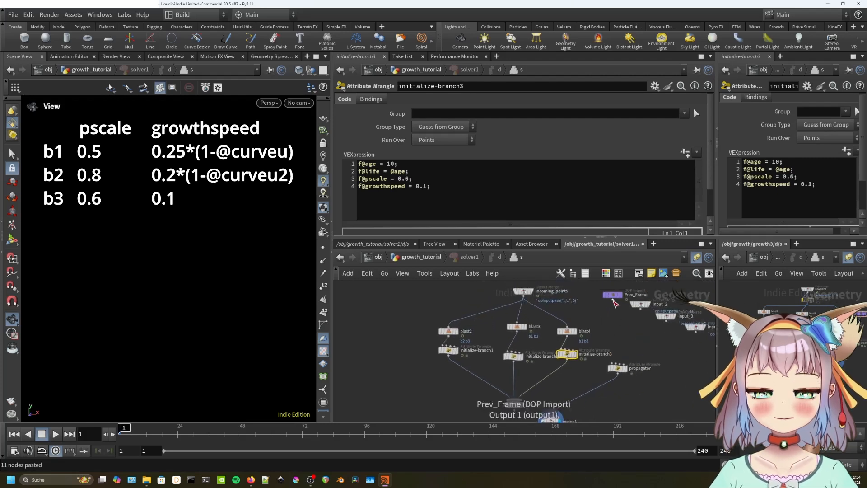
{"action": "left_click_drag", "start_coordinate": [612, 300], "coordinate": [612, 363]}
{"action": "middle_click_drag", "start_coordinate": [618, 382], "coordinate": [615, 321]}
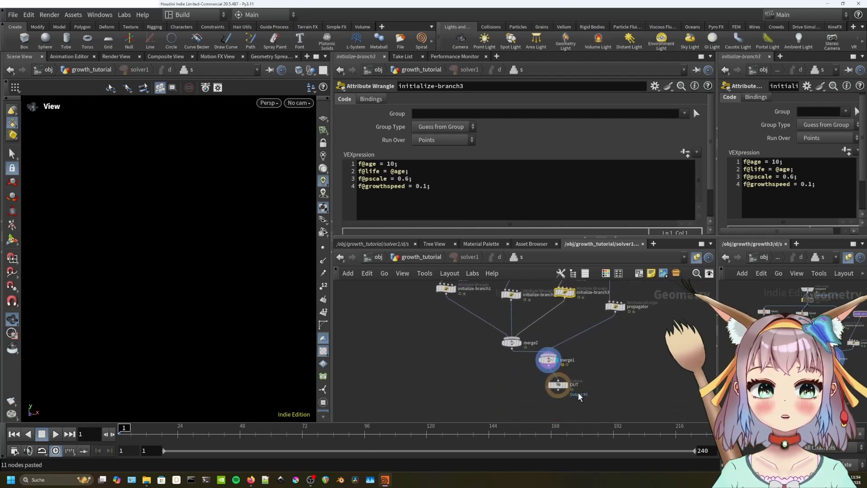
{"action": "middle_click_drag", "start_coordinate": [579, 396], "coordinate": [586, 378]}
{"action": "left_click_drag", "start_coordinate": [563, 374], "coordinate": [567, 380]}
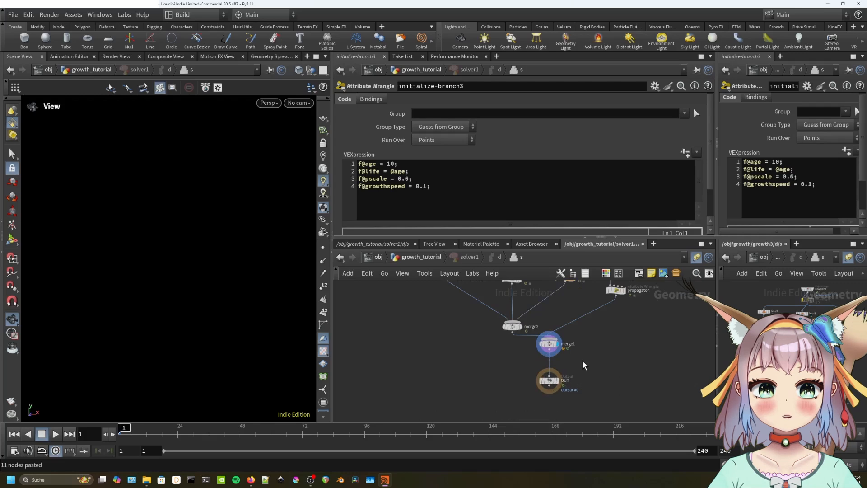
{"action": "key", "text": "u"}
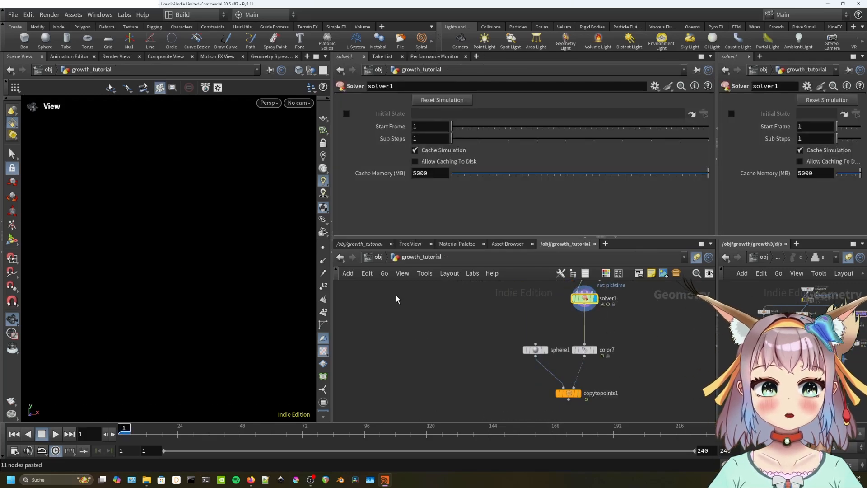
{"action": "left_click", "coordinate": [271, 57]}
Step through frames to watch points accumulate, then display copytopoints1.
{"action": "key", "text": "Right"}
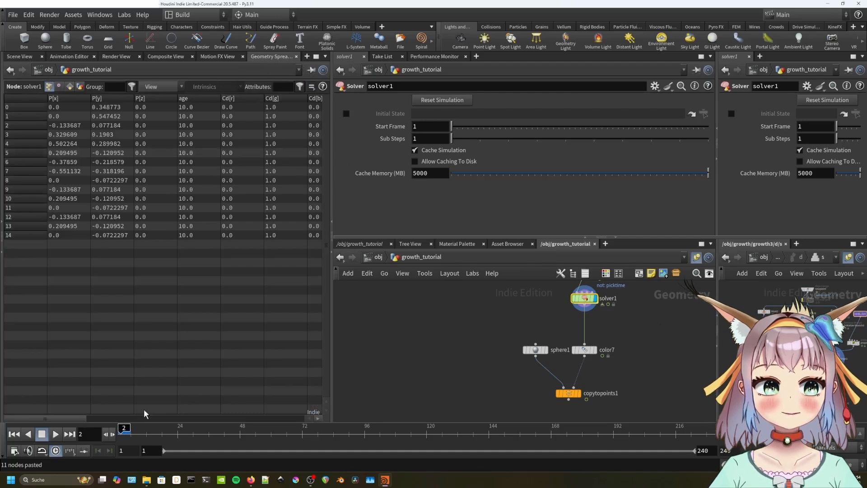
{"action": "key", "text": "Right"}
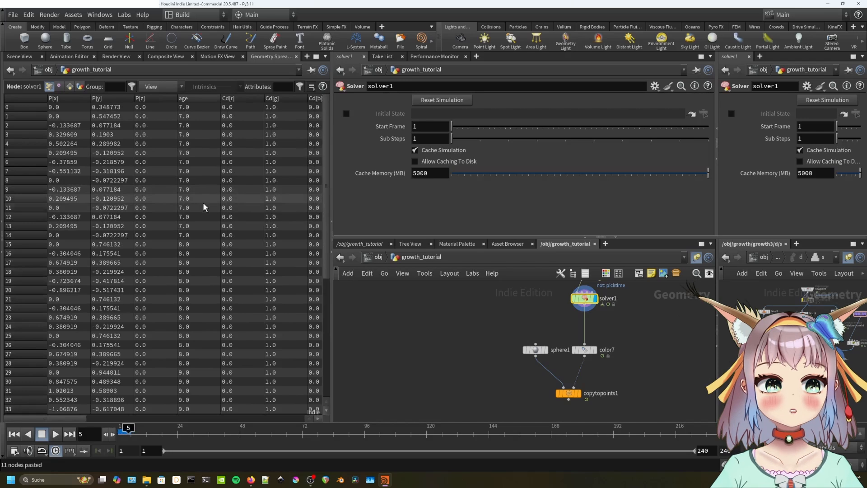
{"action": "key", "text": "Right"}
{"action": "key", "text": "Right"}
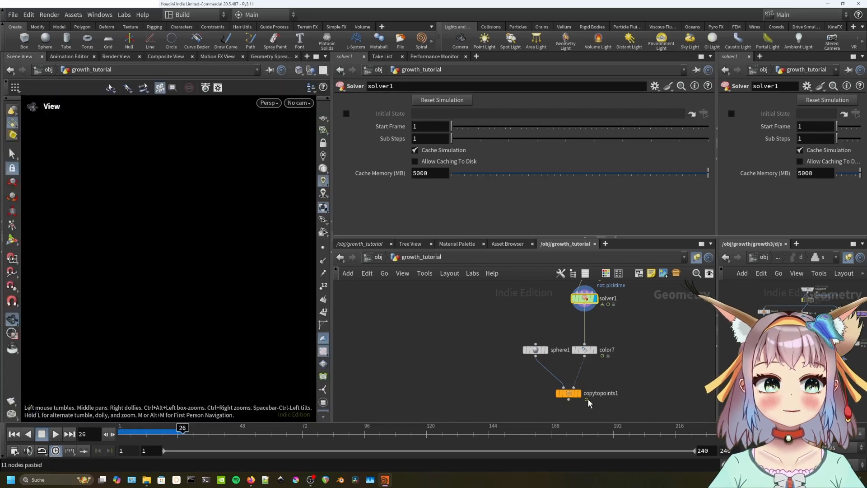
{"action": "left_click", "coordinate": [579, 393]}
{"action": "left_click", "coordinate": [628, 377]}
{"action": "key", "text": "Down"}
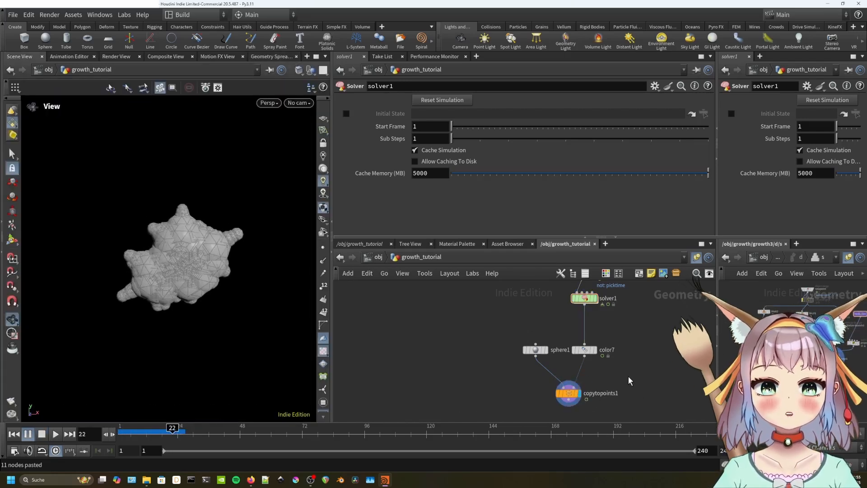
Set sphere1's uniform scale to 0.2 and scrub the growth back to frame 1.
{"action": "left_click", "coordinate": [536, 351]}
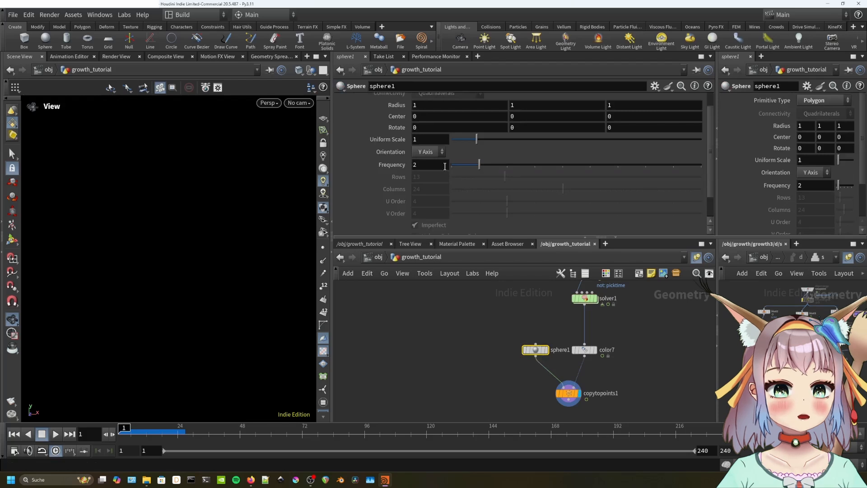
{"action": "type", "text": "0.2"}
{"action": "key", "text": "Return"}
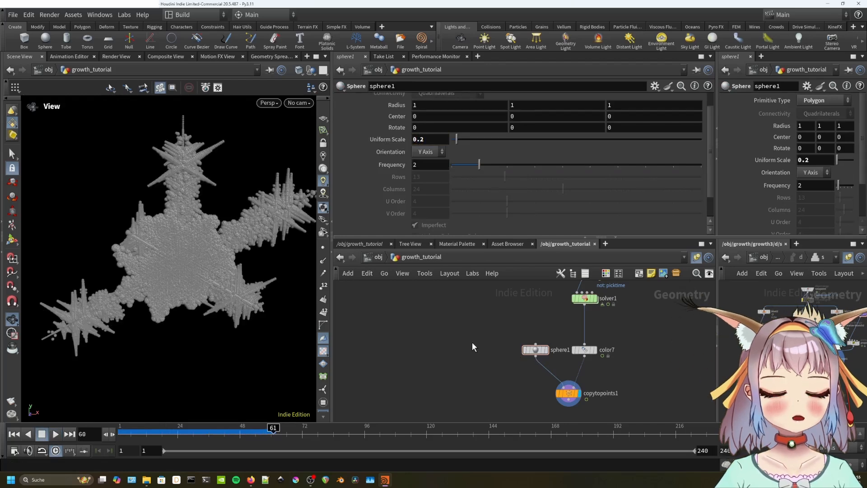
{"action": "key", "text": "Left"}
{"action": "key", "text": "Left"}
{"action": "key", "text": "Left"}
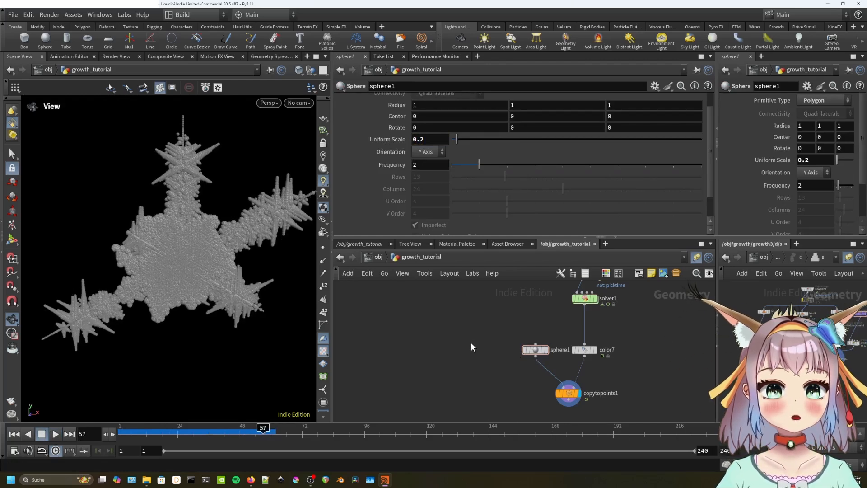
{"action": "key", "text": "Left"}
{"action": "key", "text": "Left"}
{"action": "key", "text": "Left"}
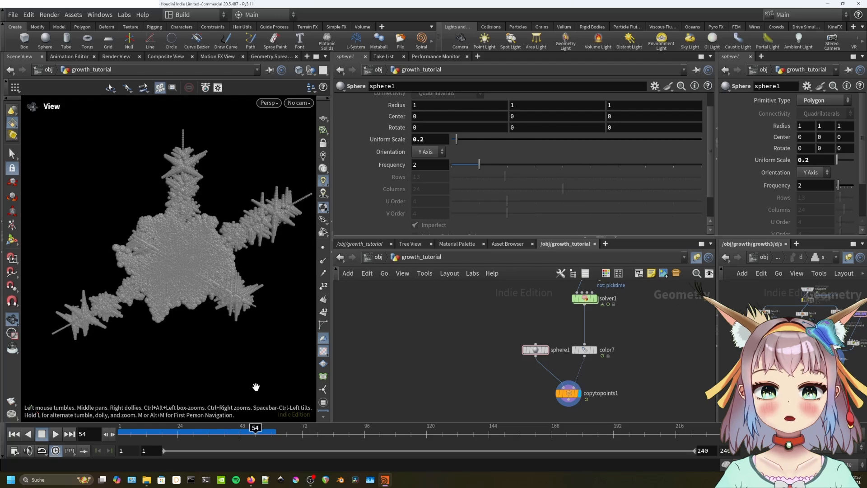
{"action": "left_click_drag", "start_coordinate": [160, 433], "coordinate": [112, 433]}
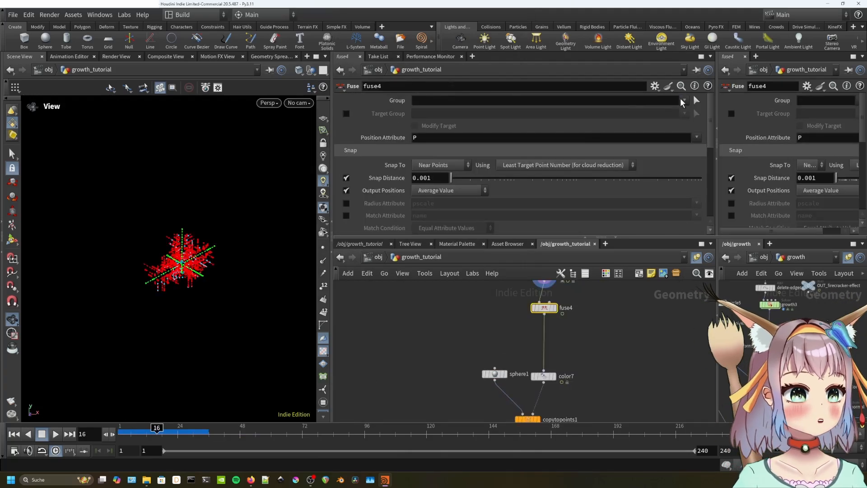
Restrict fuse4 to group b3 with a 0.1 snap distance and play the simulation.
{"action": "left_click", "coordinate": [683, 101]}
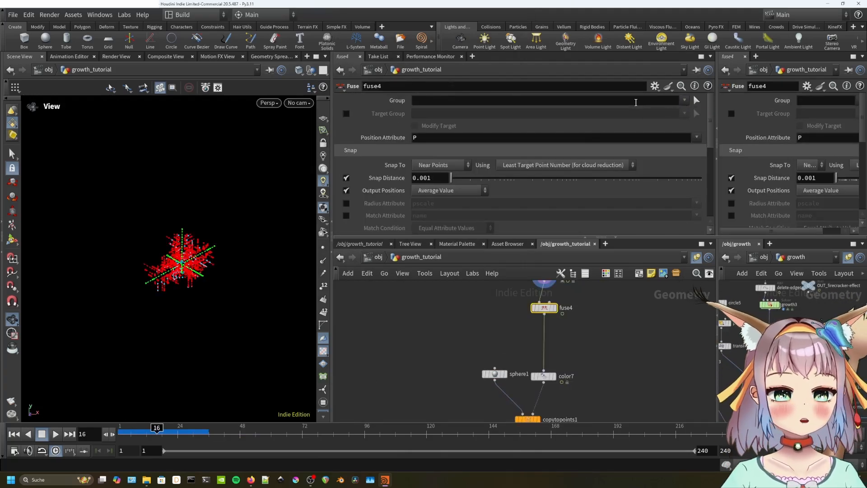
{"action": "left_click", "coordinate": [636, 103]}
{"action": "type", "text": "b3"}
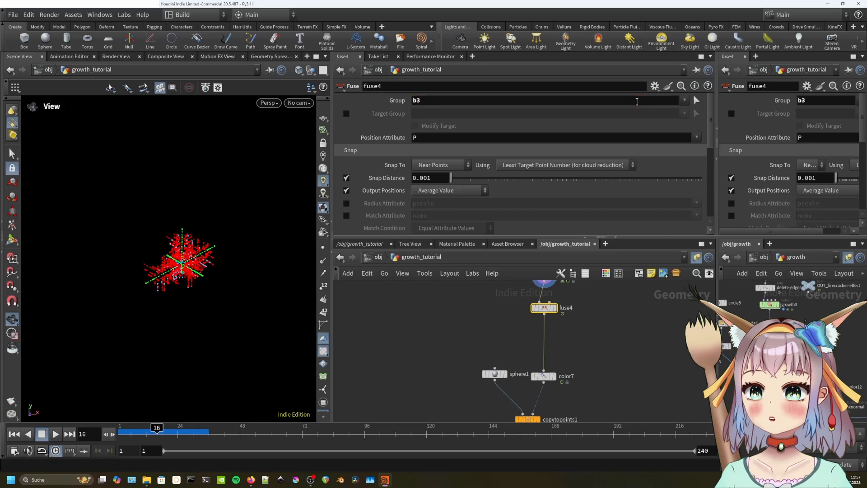
{"action": "left_click_drag", "start_coordinate": [432, 178], "coordinate": [425, 180]}
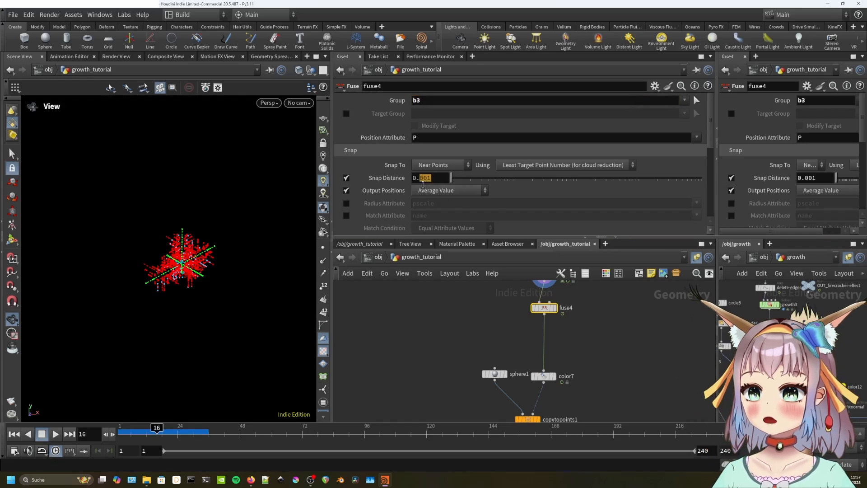
{"action": "left_click", "coordinate": [585, 352]}
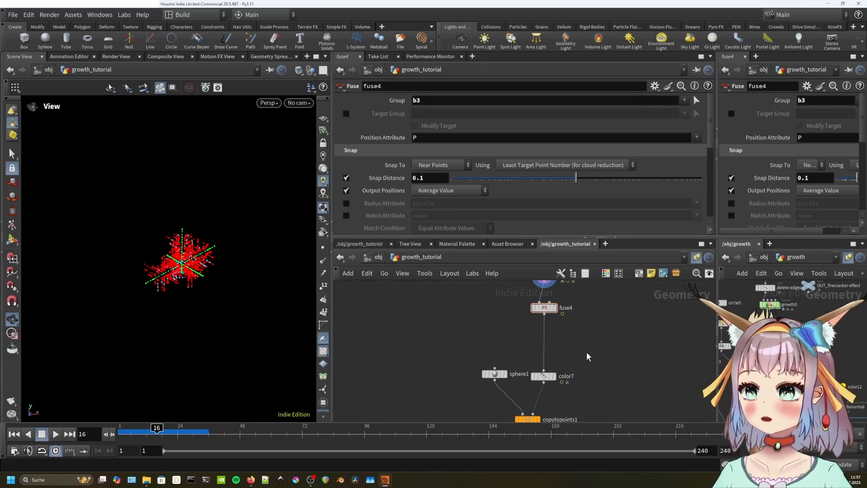
{"action": "key", "text": "Up"}
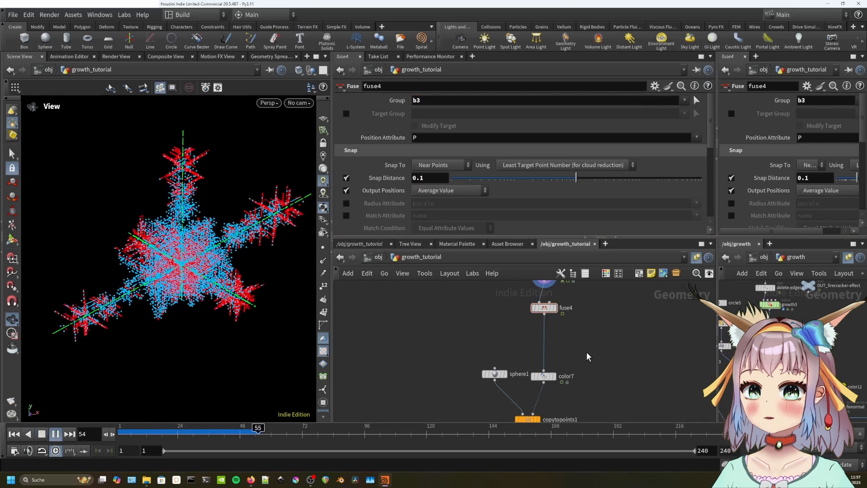
{"action": "key", "text": "Up"}
Display fuse4's output and play the snowflake growth to frame 70.
{"action": "middle_click_drag", "start_coordinate": [586, 357], "coordinate": [571, 372]}
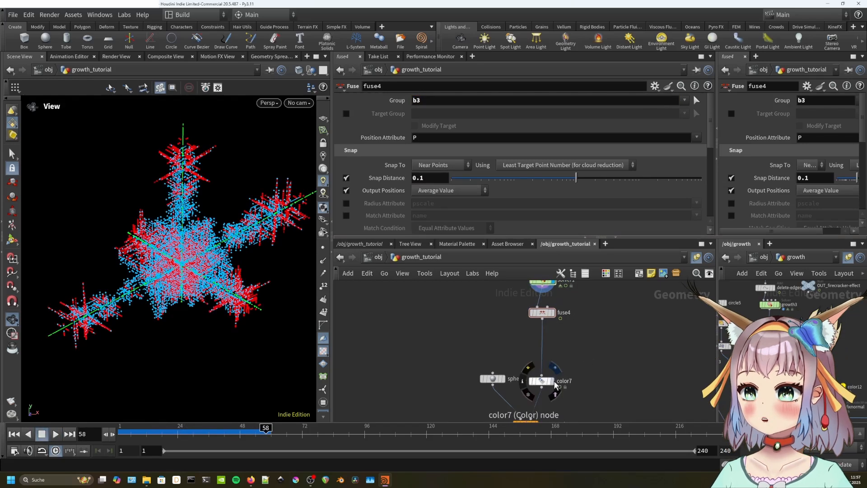
{"action": "left_click", "coordinate": [543, 312]}
{"action": "left_click", "coordinate": [552, 313]}
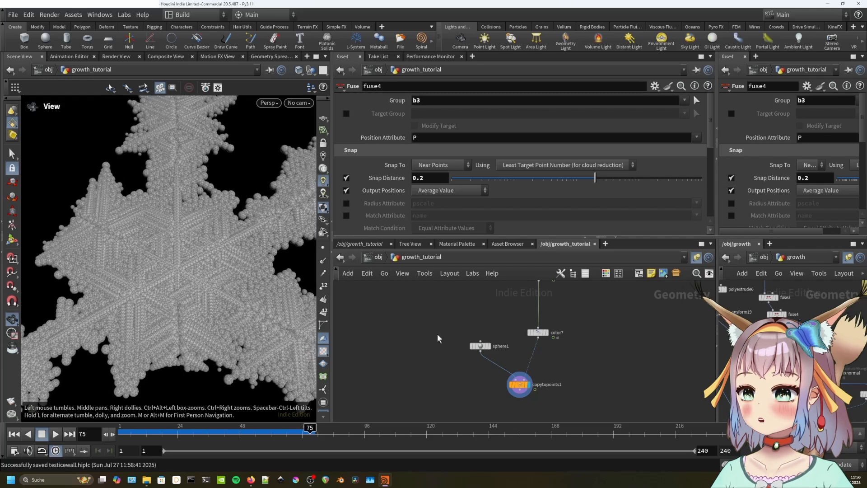
{"action": "key", "text": "Down"}
{"action": "key", "text": "Up"}
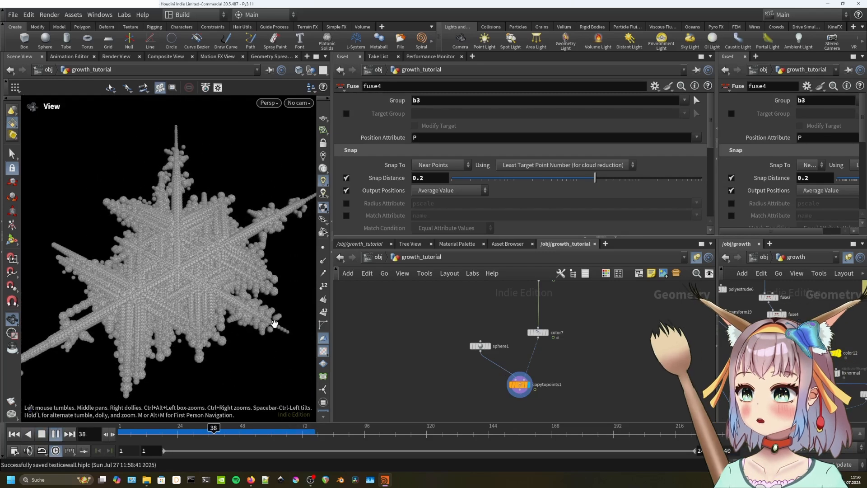
{"action": "key", "text": "Up"}
{"action": "scroll", "coordinate": [797, 392], "scroll_direction": "down", "scroll_amount": 3}
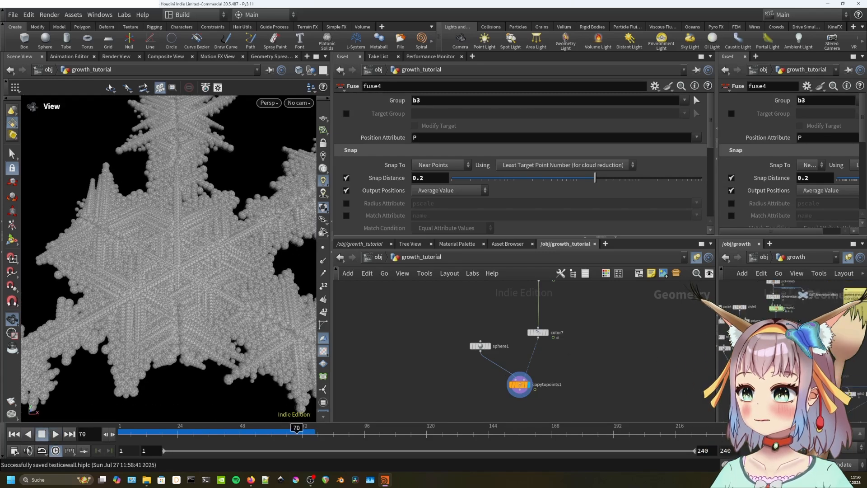
Add split1 below copytopoints1 keeping group b1, and duplicate it as split2.
{"action": "middle_click_drag", "start_coordinate": [588, 398], "coordinate": [604, 361]}
{"action": "key", "text": "Tab"}
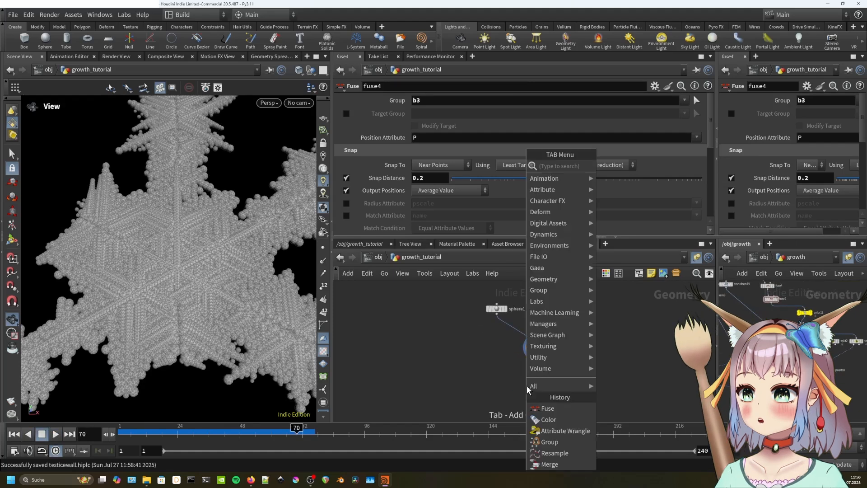
{"action": "type", "text": "spli"}
{"action": "key", "text": "Return"}
{"action": "left_click", "coordinate": [532, 392]}
{"action": "left_click", "coordinate": [541, 392]}
{"action": "left_click_drag", "start_coordinate": [536, 354], "coordinate": [500, 388]}
{"action": "left_click", "coordinate": [691, 100]}
{"action": "left_click", "coordinate": [699, 139]}
{"action": "key", "text": "ctrl+c"}
{"action": "key", "text": "ctrl+v"}
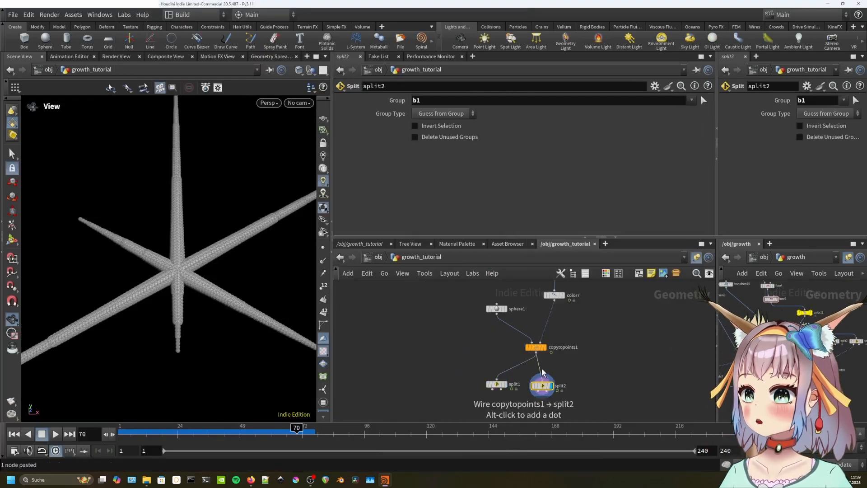
Make split2 keep only group b2 and add split3 for group b3.
{"action": "left_click_drag", "start_coordinate": [537, 348], "coordinate": [525, 347]}
{"action": "left_click", "coordinate": [691, 100]}
{"action": "left_click", "coordinate": [699, 126]}
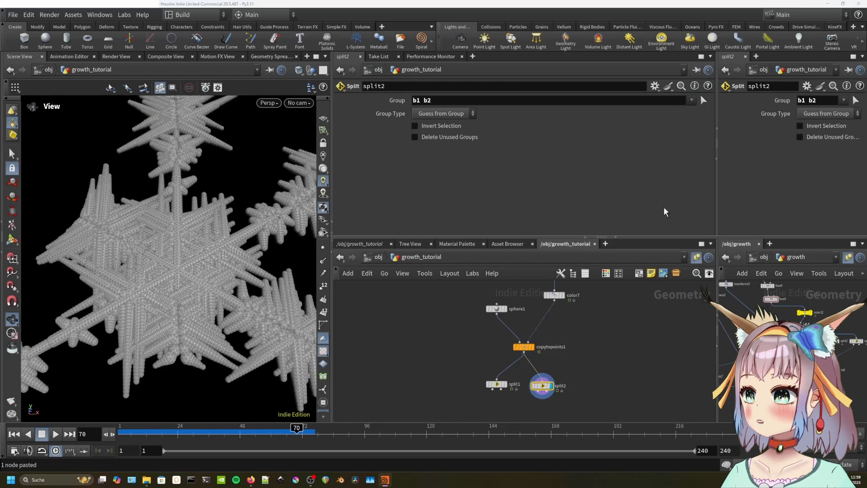
{"action": "key", "text": "ctrl+c"}
{"action": "key", "text": "ctrl+v"}
{"action": "left_click", "coordinate": [691, 100]}
{"action": "left_click", "coordinate": [699, 152]}
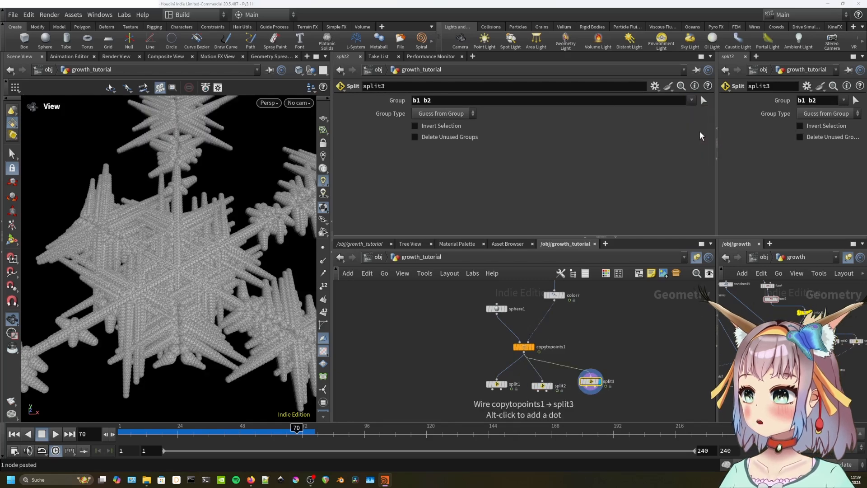
{"action": "left_click", "coordinate": [542, 385]}
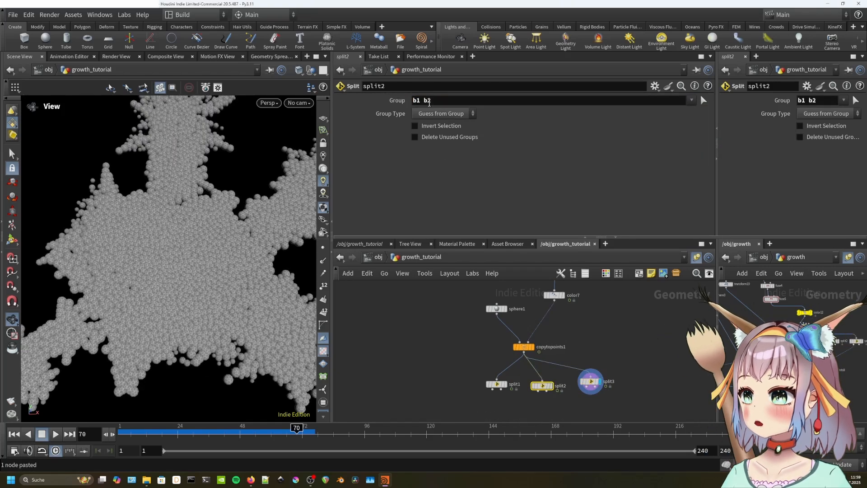
{"action": "double_click", "coordinate": [420, 100]}
{"action": "key", "text": "BackSpace"}
{"action": "key", "text": "BackSpace"}
{"action": "left_click", "coordinate": [574, 346]}
Wire color7 into split2 and split3 and rearrange sphere1 and copytopoints1 beside the splits.
{"action": "left_click_drag", "start_coordinate": [525, 347], "coordinate": [661, 355]}
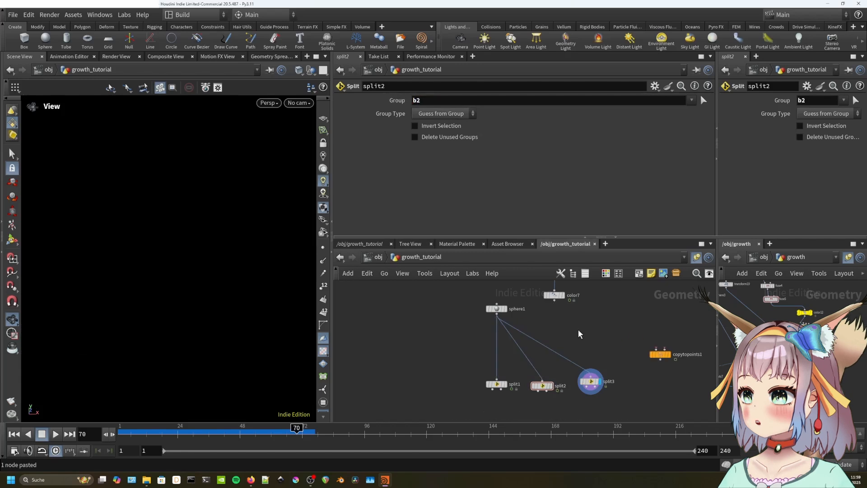
{"action": "left_click_drag", "start_coordinate": [543, 370], "coordinate": [542, 376]}
{"action": "left_click_drag", "start_coordinate": [553, 300], "coordinate": [590, 376]}
{"action": "left_click_drag", "start_coordinate": [496, 309], "coordinate": [464, 382]}
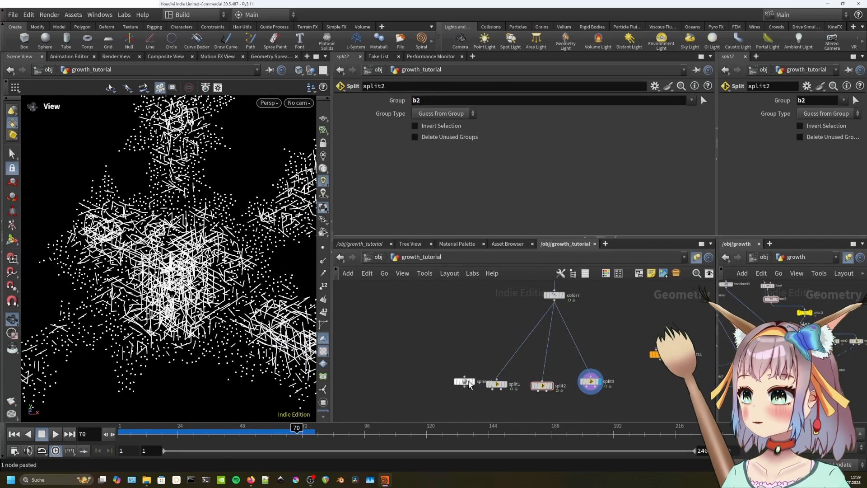
{"action": "middle_click_drag", "start_coordinate": [533, 374], "coordinate": [530, 322]}
{"action": "left_click_drag", "start_coordinate": [662, 305], "coordinate": [635, 339]}
{"action": "left_click", "coordinate": [467, 338]}
{"action": "left_click_drag", "start_coordinate": [538, 377], "coordinate": [457, 367]}
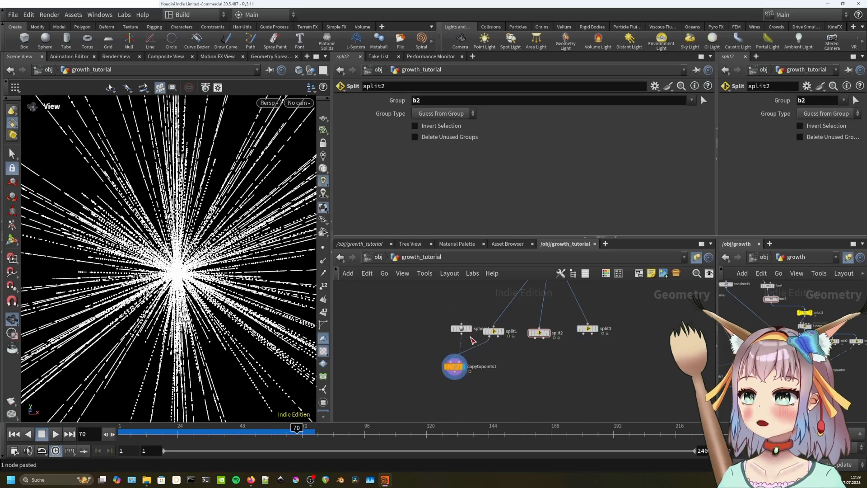
{"action": "left_click_drag", "start_coordinate": [467, 330], "coordinate": [486, 343]}
{"action": "key", "text": "y"}
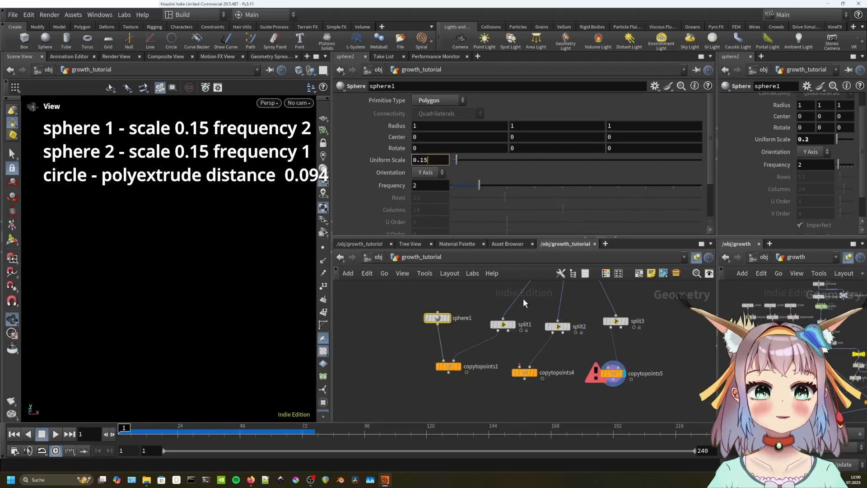
Duplicate sphere1 as sphere2 with frequency 1 and wire it into copytopoints4's first input.
{"action": "left_click", "coordinate": [497, 358]}
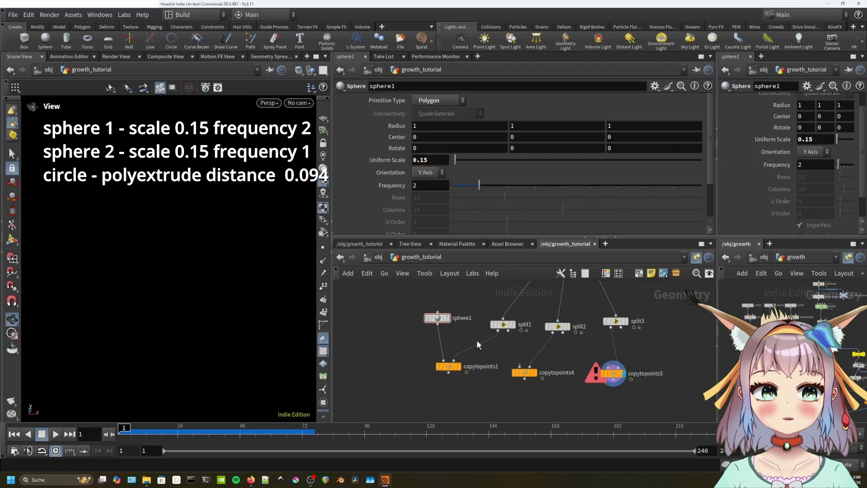
{"action": "left_click", "coordinate": [437, 317]}
{"action": "key", "text": "ctrl+c"}
{"action": "key", "text": "ctrl+v"}
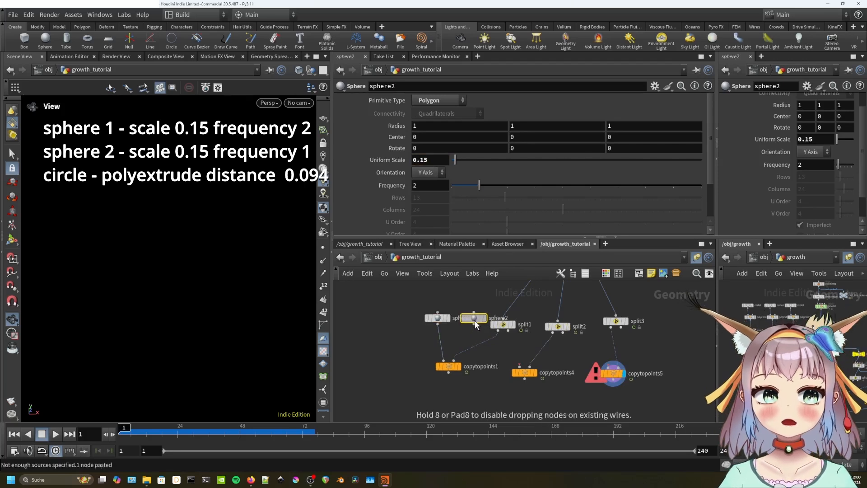
{"action": "left_click", "coordinate": [474, 318]}
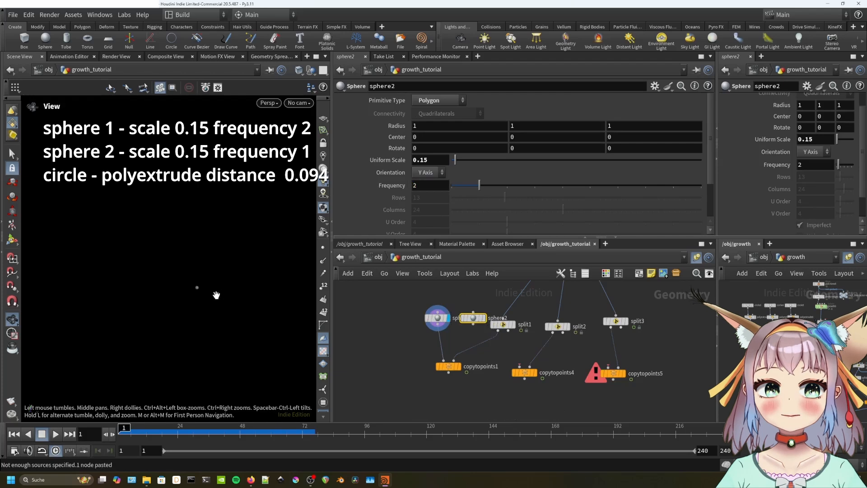
{"action": "key", "text": "h"}
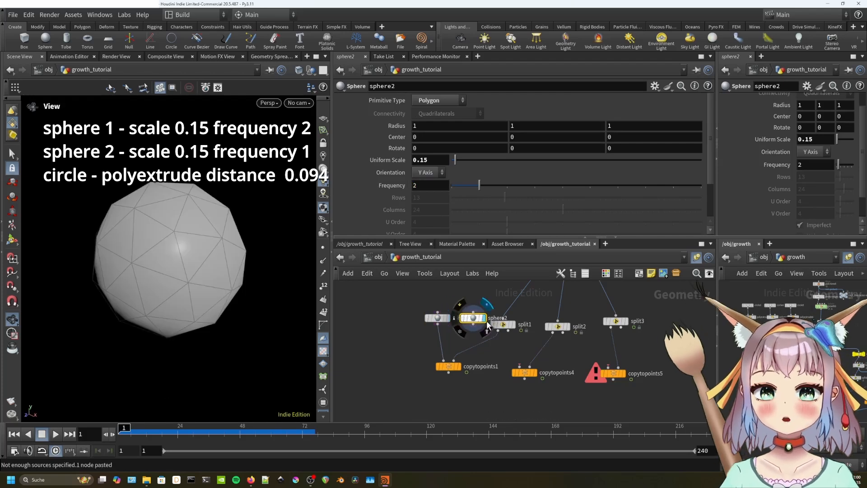
{"action": "left_click", "coordinate": [460, 185]}
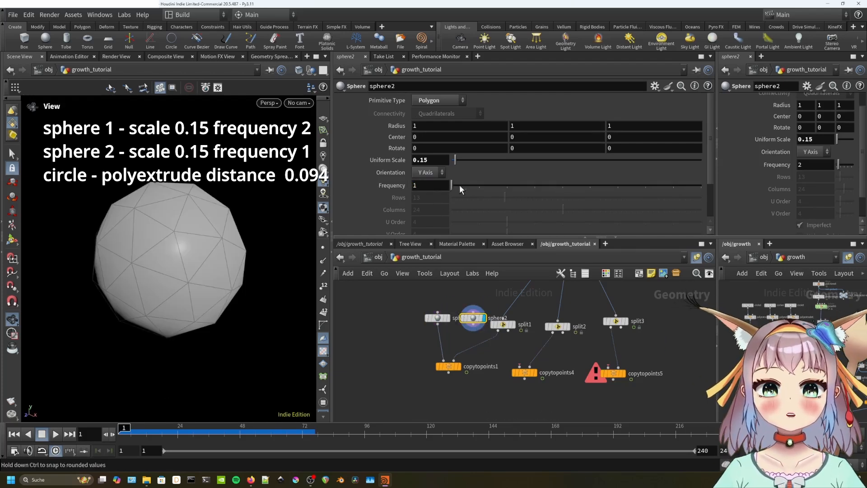
{"action": "left_click_drag", "start_coordinate": [473, 325], "coordinate": [518, 367]}
{"action": "middle_click_drag", "start_coordinate": [684, 343], "coordinate": [672, 380]}
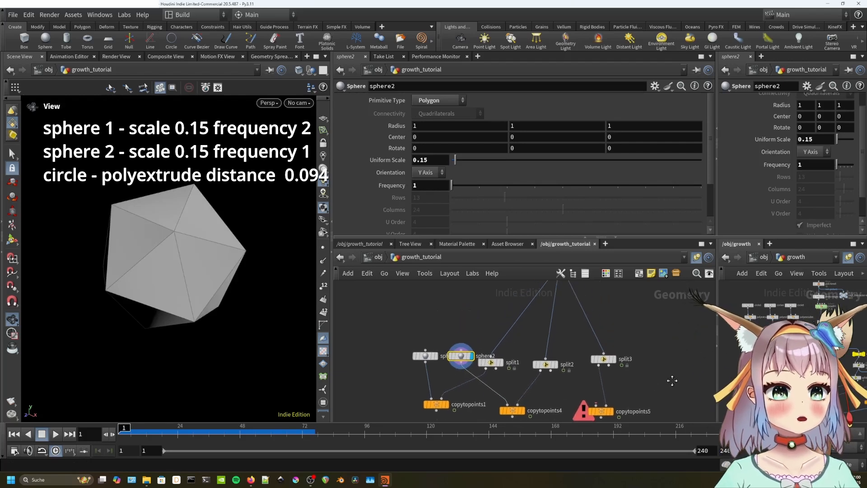
Add a polygon circle1 with 6 divisions and uniform scale 0.09, displayed as a hexagon.
{"action": "key", "text": "Tab"}
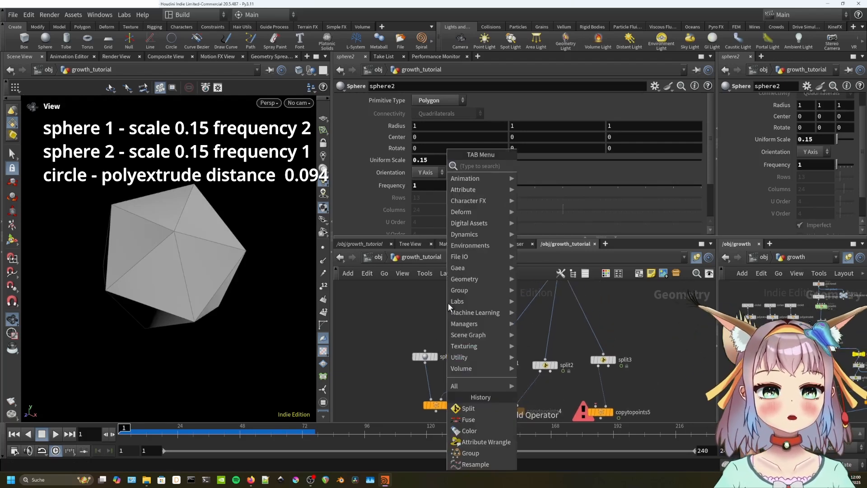
{"action": "type", "text": "cir"}
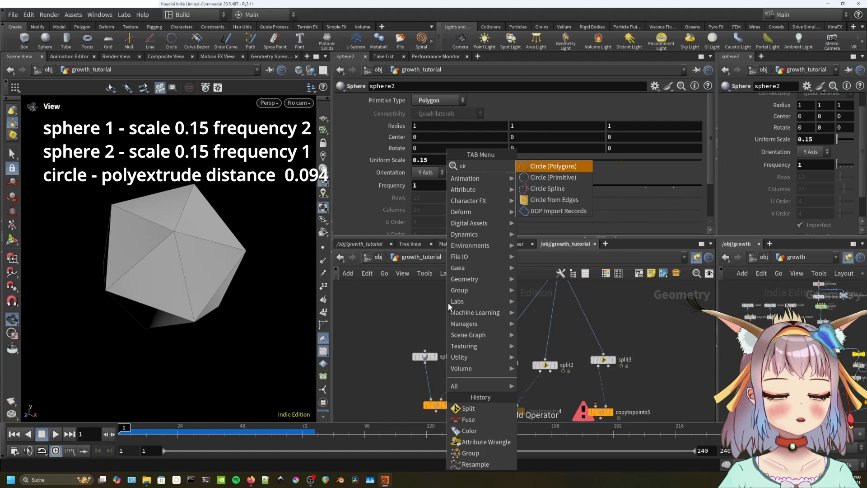
{"action": "type", "text": "cle"}
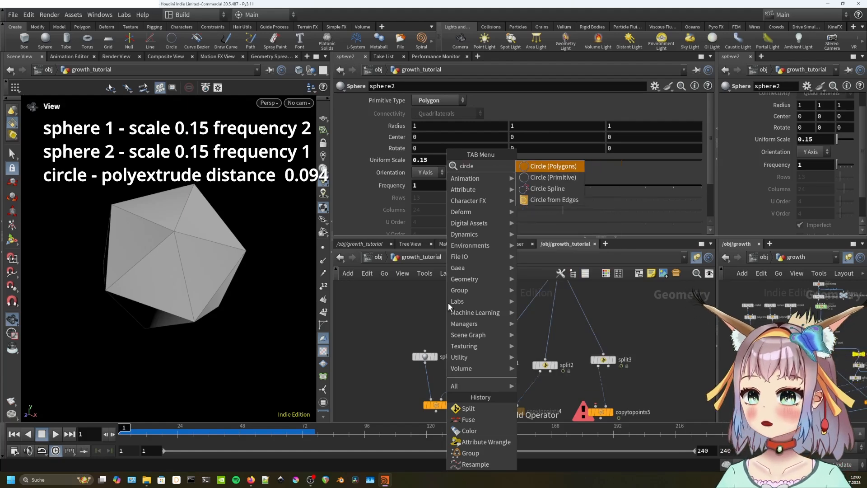
{"action": "key", "text": "Return"}
{"action": "left_click", "coordinate": [443, 300]}
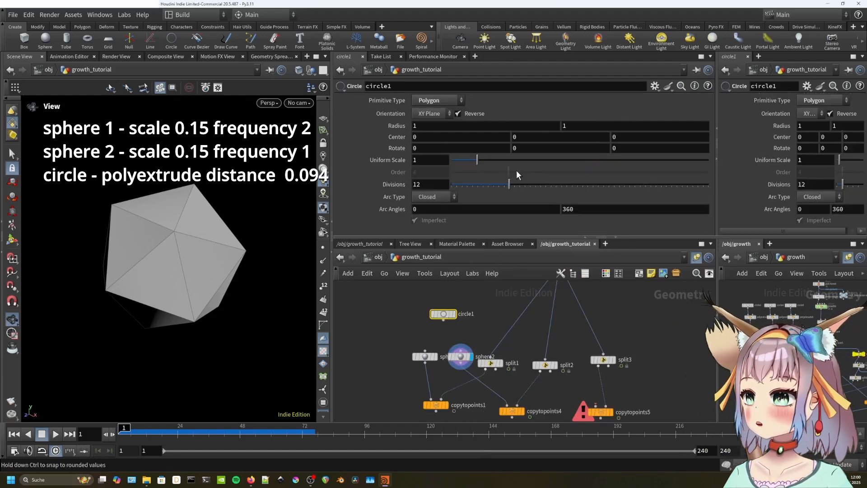
{"action": "left_click_drag", "start_coordinate": [510, 186], "coordinate": [477, 186]}
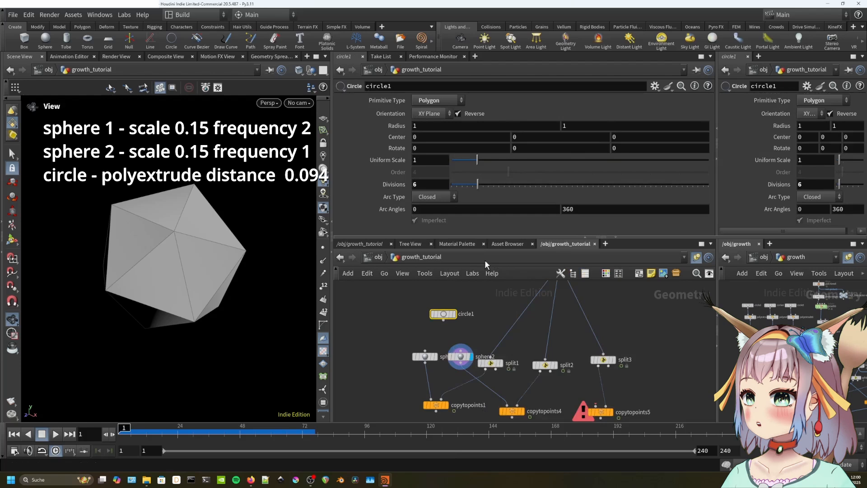
{"action": "left_click", "coordinate": [453, 315]}
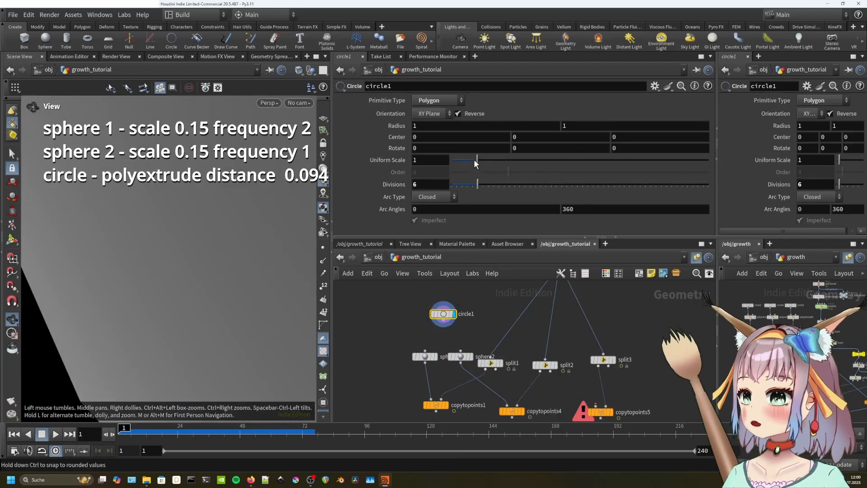
{"action": "left_click_drag", "start_coordinate": [474, 159], "coordinate": [456, 158]}
{"action": "left_click_drag", "start_coordinate": [455, 158], "coordinate": [455, 159]}
{"action": "scroll", "coordinate": [803, 316], "scroll_direction": "up", "scroll_amount": 5}
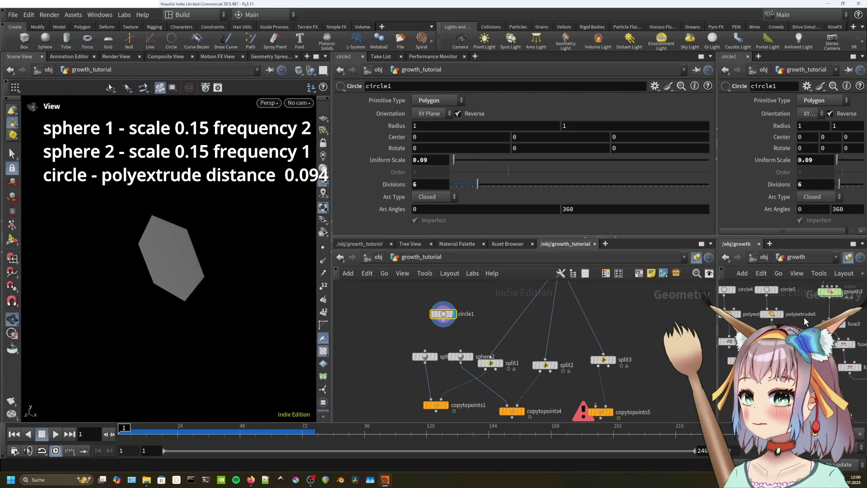
{"action": "left_click_drag", "start_coordinate": [447, 319], "coordinate": [447, 306]}
Add a PolyExtrude node for the hexagon.
{"action": "key", "text": "Tab"}
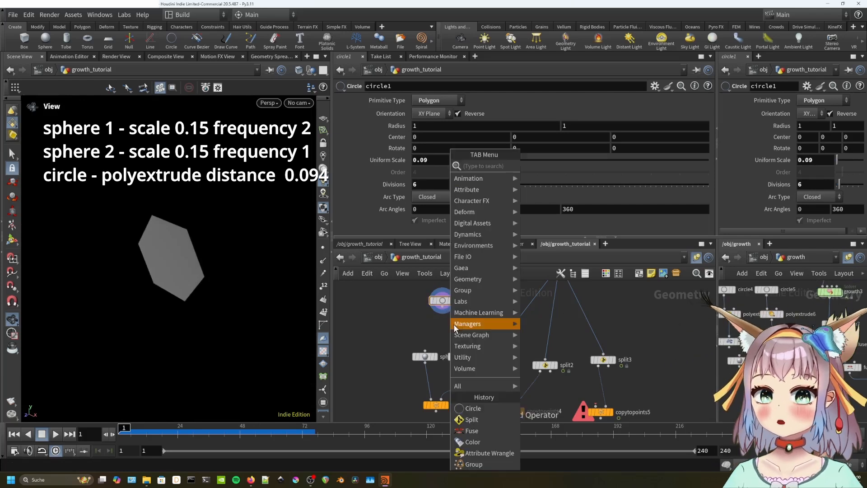
{"action": "type", "text": "poly extrude"}
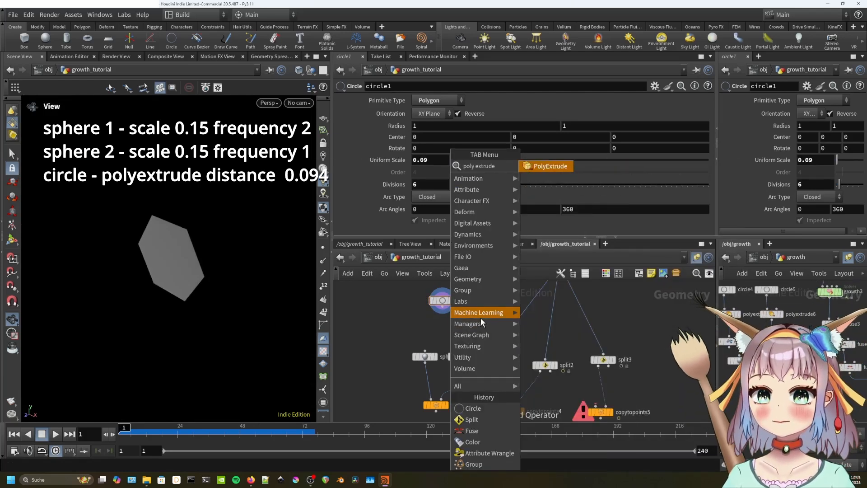
{"action": "key", "text": "Return"}
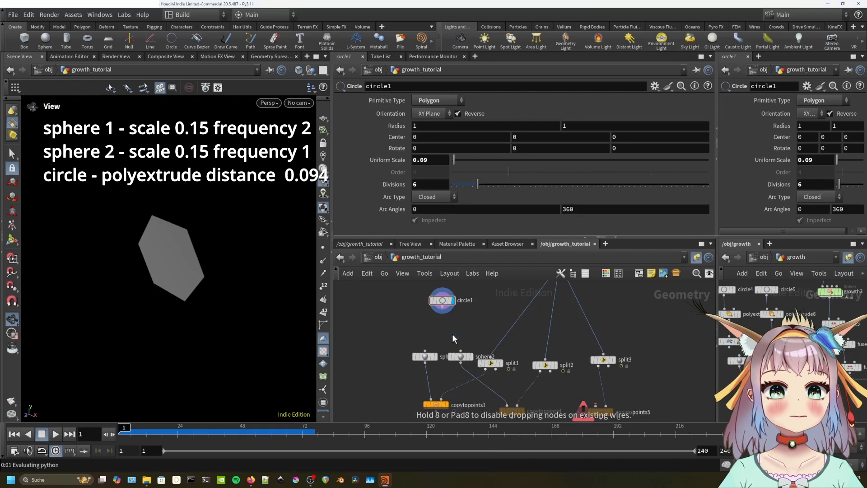
Place polyextrude1 under circle1, extrude the hexagon, and copy its Distance parameter.
{"action": "left_click", "coordinate": [451, 334]}
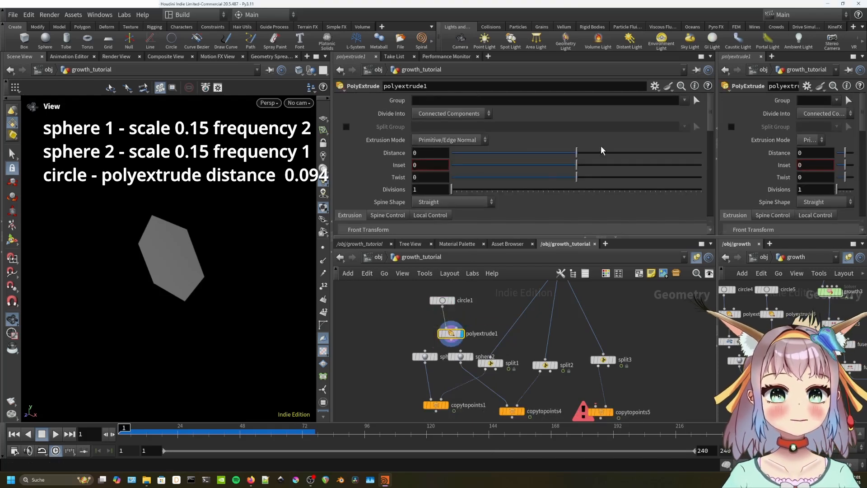
{"action": "left_click_drag", "start_coordinate": [576, 153], "coordinate": [582, 156]}
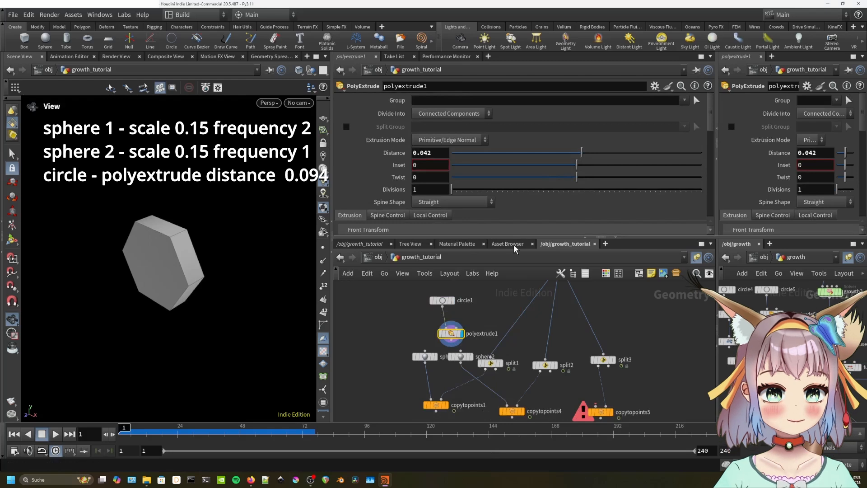
{"action": "right_click", "coordinate": [426, 153]}
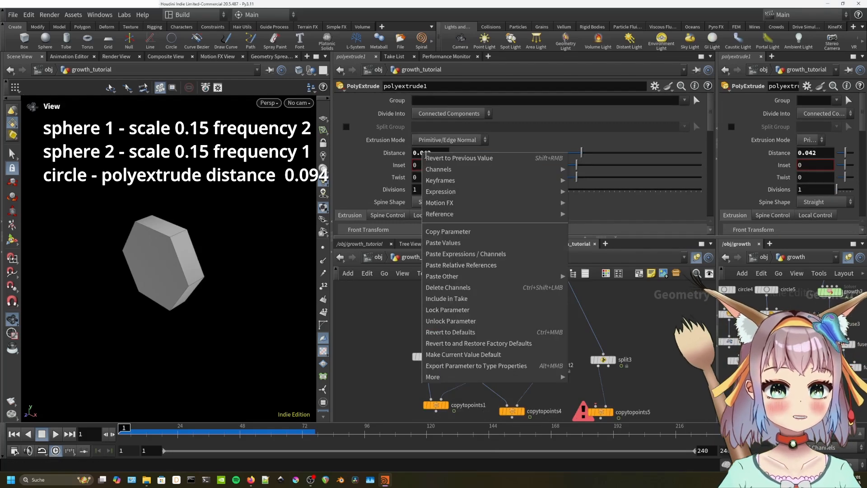
{"action": "left_click", "coordinate": [472, 236]}
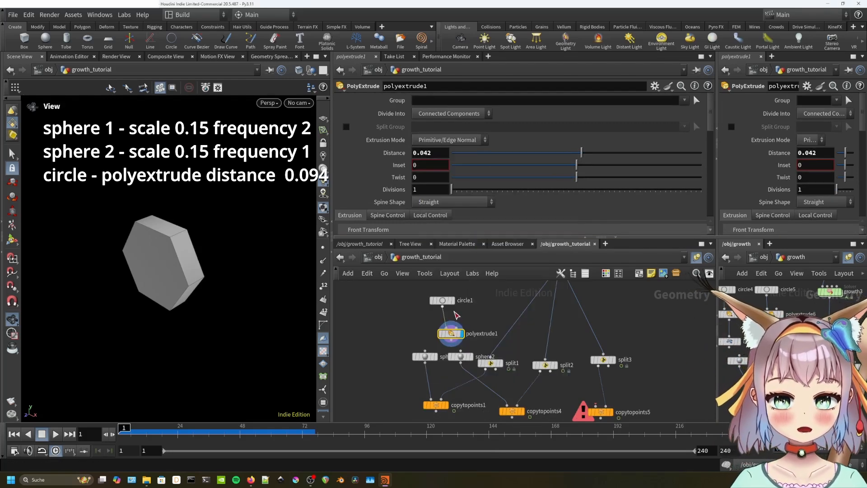
Drive circle1's Center Z with a relative reference to the extrusion distance times -0.5.
{"action": "left_click", "coordinate": [443, 301]}
{"action": "key", "text": "ctrl+z"}
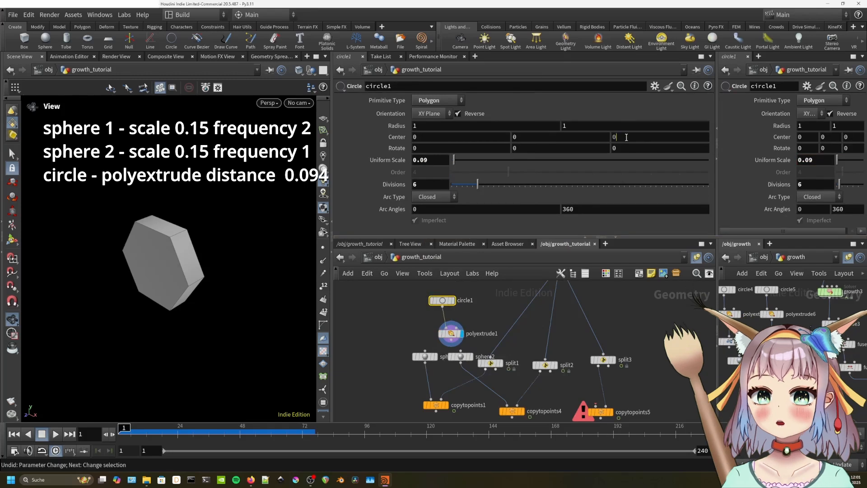
{"action": "left_click", "coordinate": [626, 137]}
{"action": "right_click", "coordinate": [626, 137]}
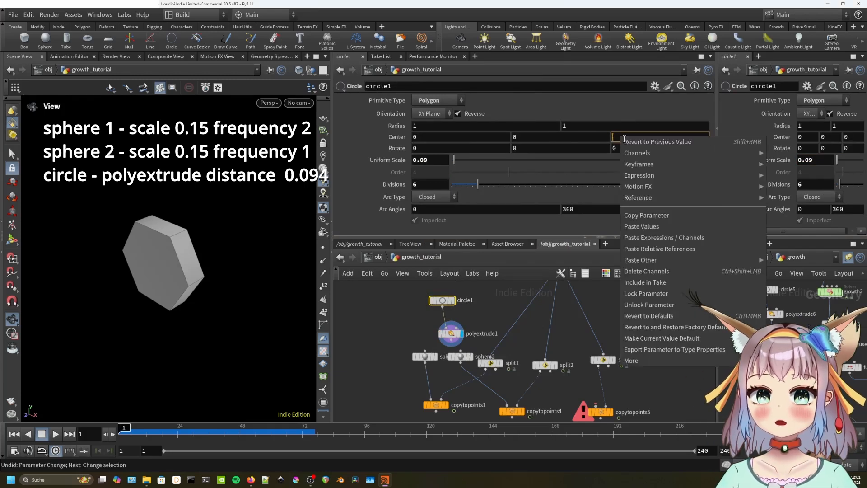
{"action": "left_click", "coordinate": [670, 251]}
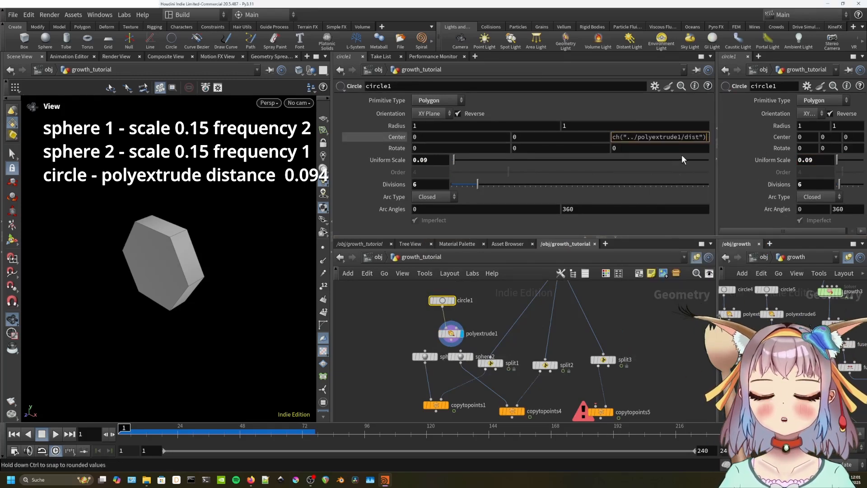
{"action": "key", "text": "Return"}
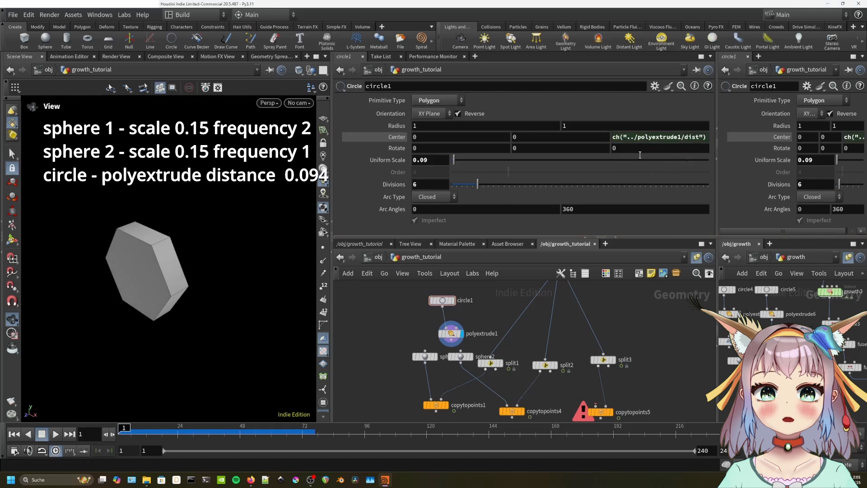
{"action": "left_click", "coordinate": [615, 139]}
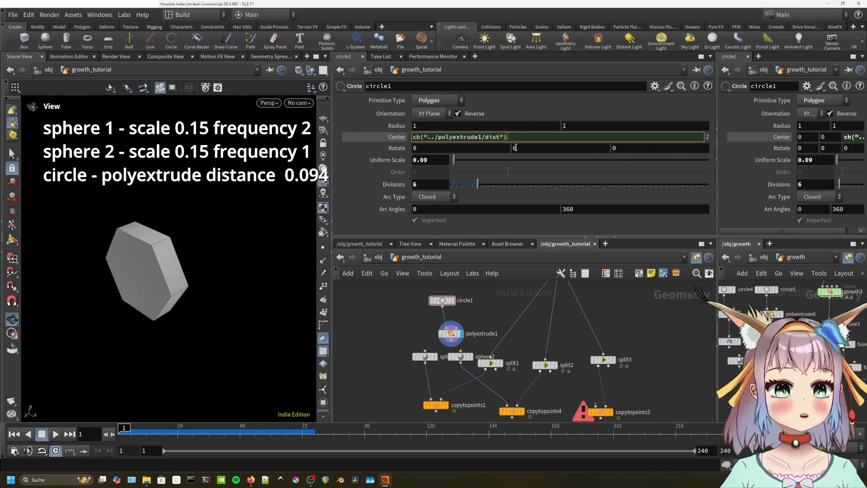
{"action": "key", "text": "Return"}
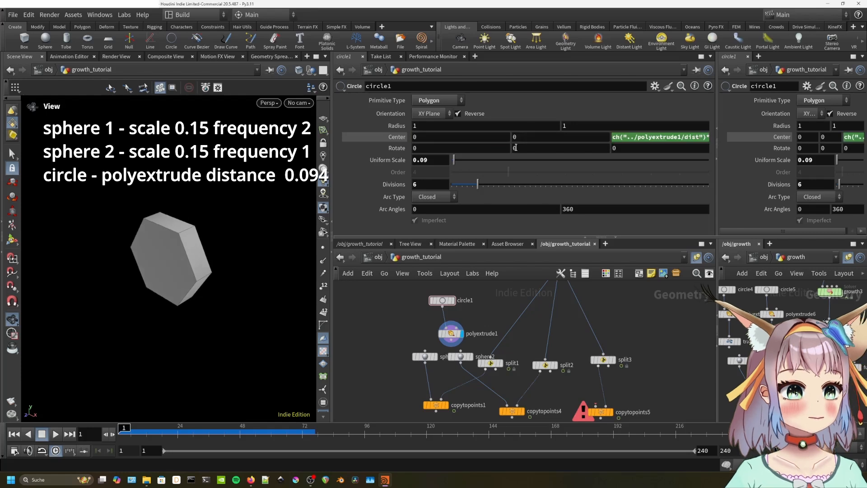
Set polyextrude1's extrusion distance to about 0.037.
{"action": "left_click", "coordinate": [453, 333]}
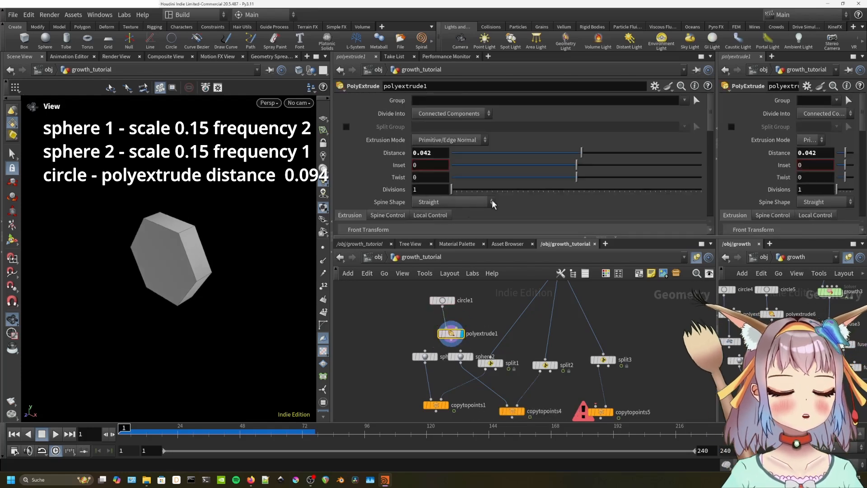
{"action": "mouse_move", "coordinate": [581, 154]}
{"action": "left_mouse_down"}
{"action": "mouse_move", "coordinate": [569, 156]}
{"action": "mouse_move", "coordinate": [580, 156]}
{"action": "left_mouse_up"}
{"action": "scroll", "coordinate": [369, 171], "scroll_direction": "down", "scroll_amount": 2}
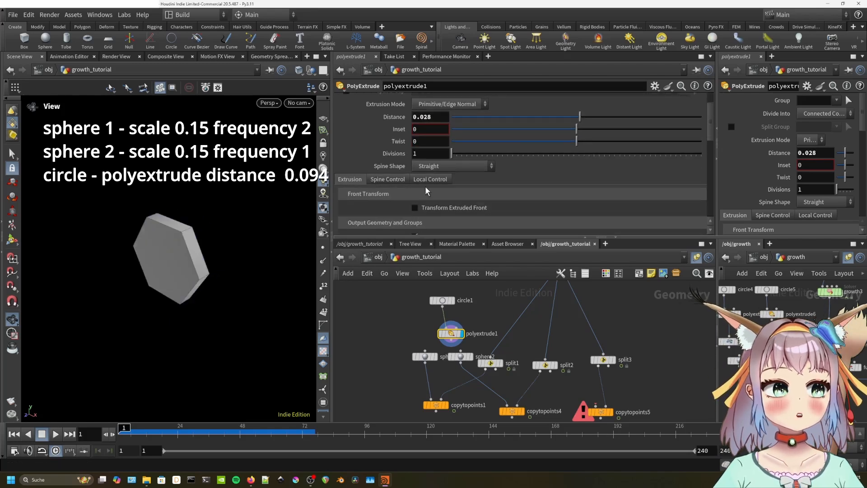
{"action": "scroll", "coordinate": [394, 201], "scroll_direction": "down", "scroll_amount": 3}
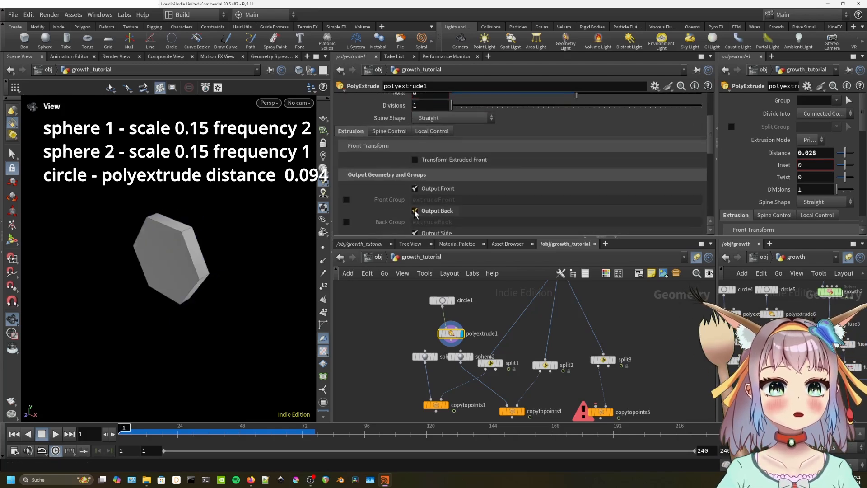
{"action": "scroll", "coordinate": [382, 120], "scroll_direction": "up", "scroll_amount": 3}
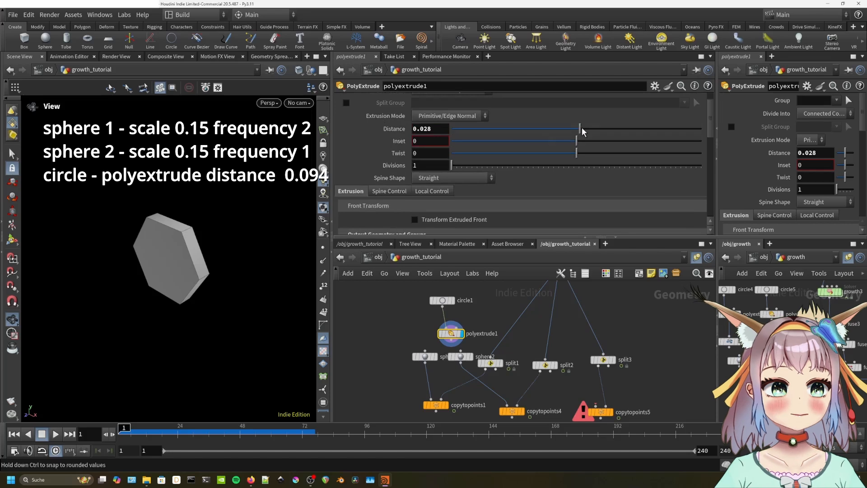
{"action": "left_click_drag", "start_coordinate": [582, 126], "coordinate": [587, 128]}
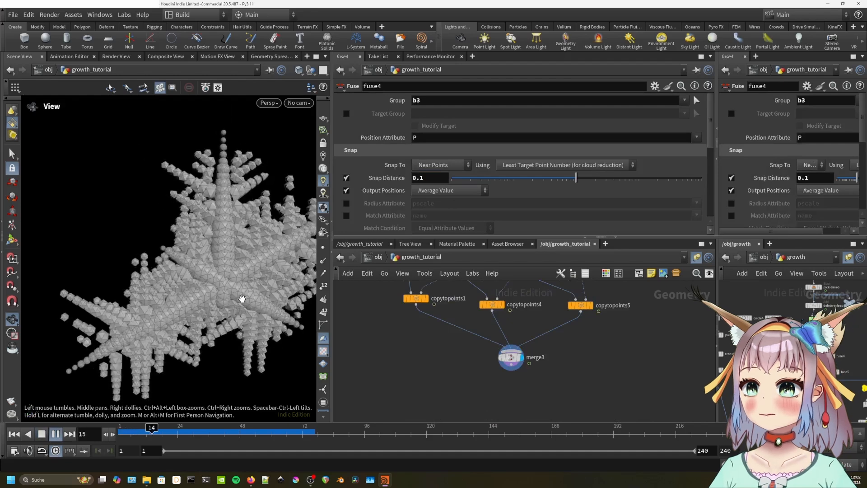
Play the growth animation, playing every frame but never faster than FPS.
{"action": "key", "text": "g"}
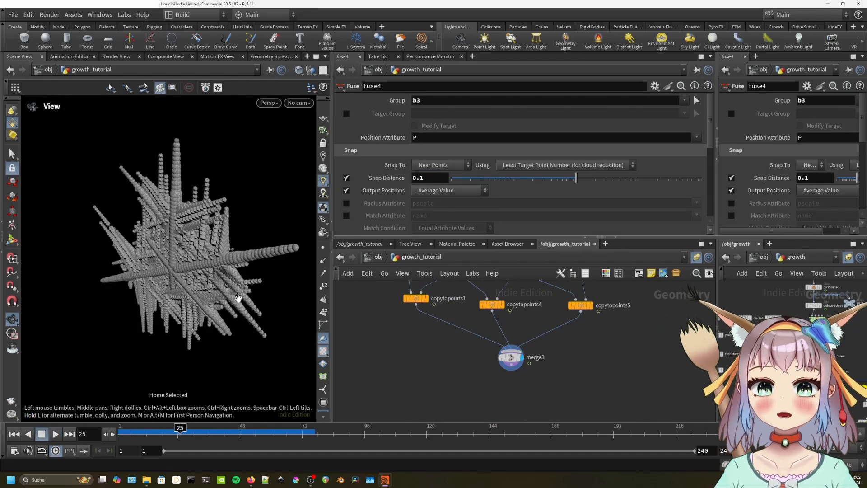
{"action": "left_click_drag", "start_coordinate": [211, 307], "coordinate": [243, 277]}
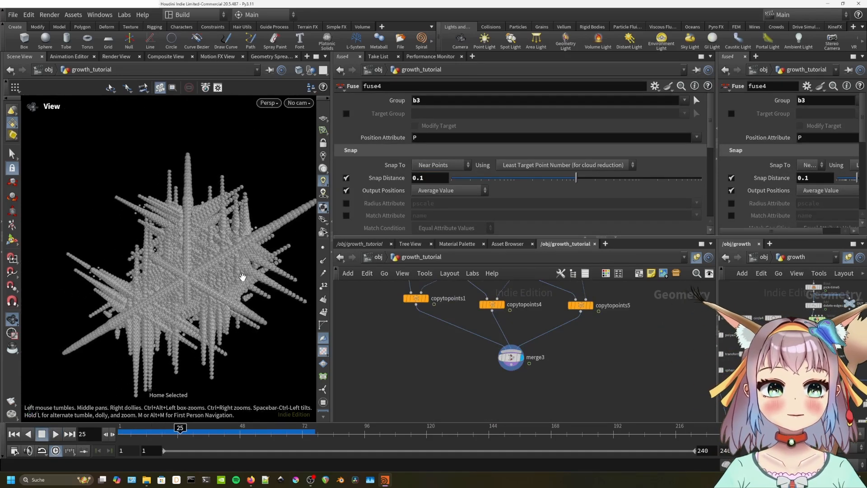
{"action": "key", "text": "Up"}
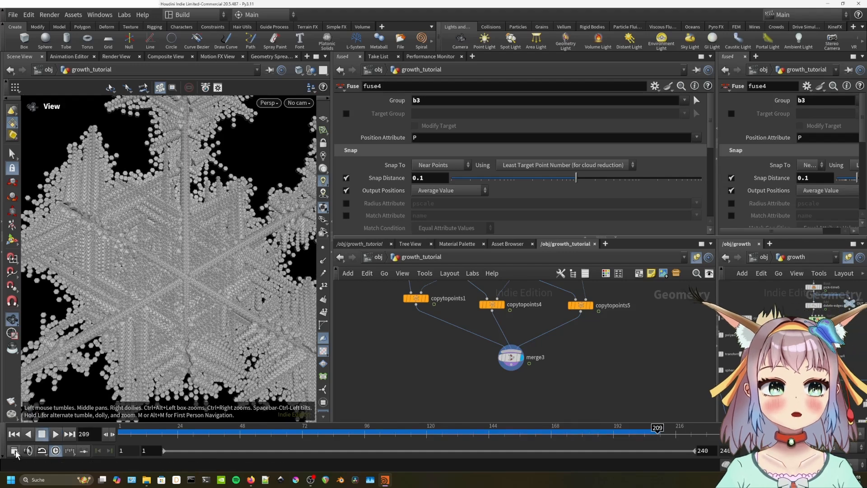
{"action": "left_click", "coordinate": [15, 453]}
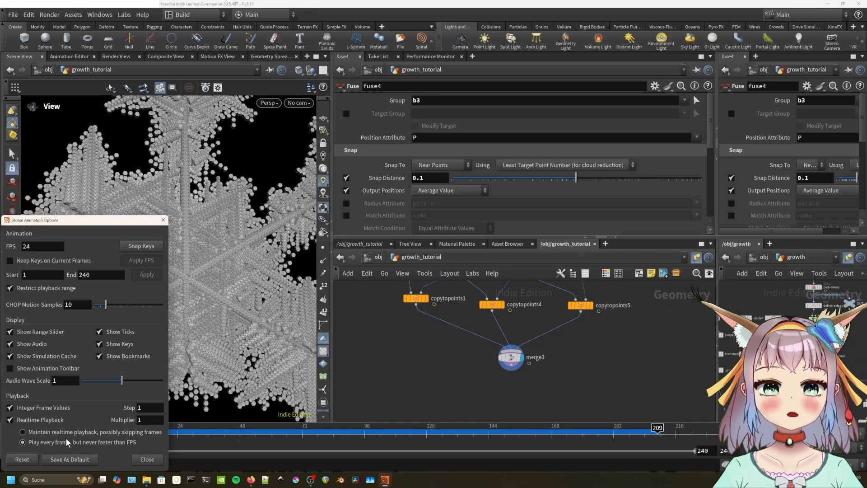
{"action": "left_click", "coordinate": [142, 459]}
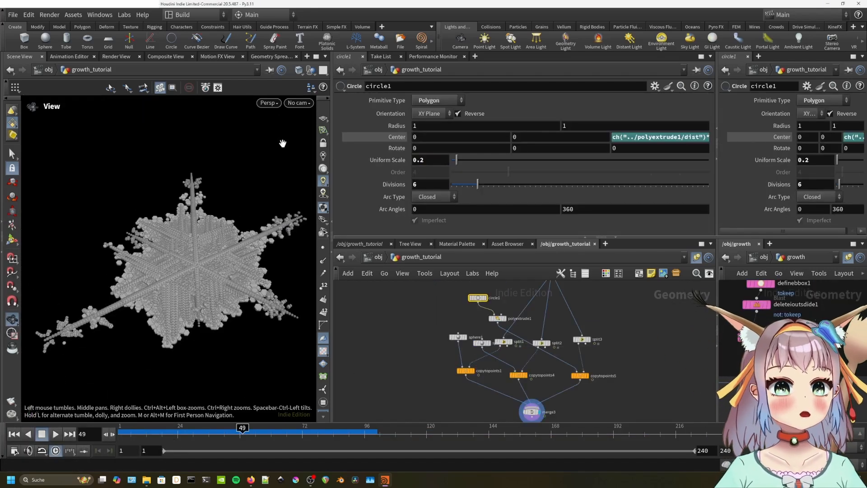
Switch the viewport to Smooth Shaded and reframe the grown snowflake.
{"action": "left_click", "coordinate": [298, 70]}
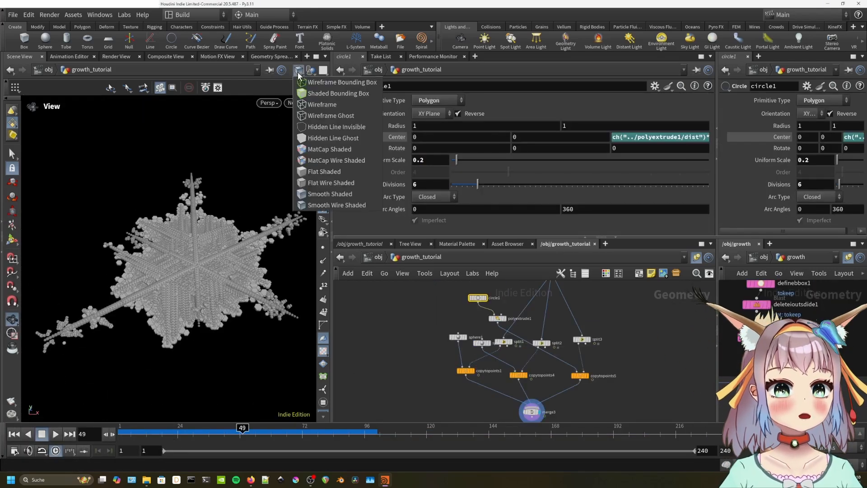
{"action": "left_click", "coordinate": [340, 191]}
{"action": "left_click_drag", "start_coordinate": [232, 277], "coordinate": [231, 293]}
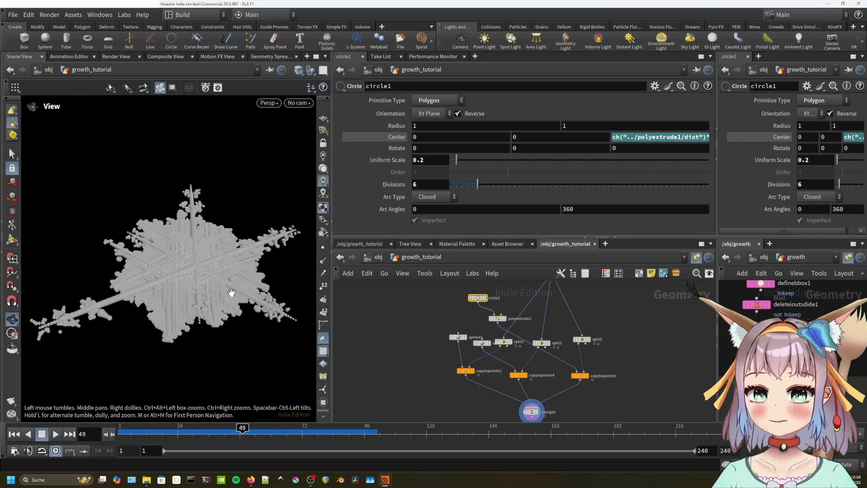
{"action": "middle_click_drag", "start_coordinate": [232, 292], "coordinate": [237, 248]}
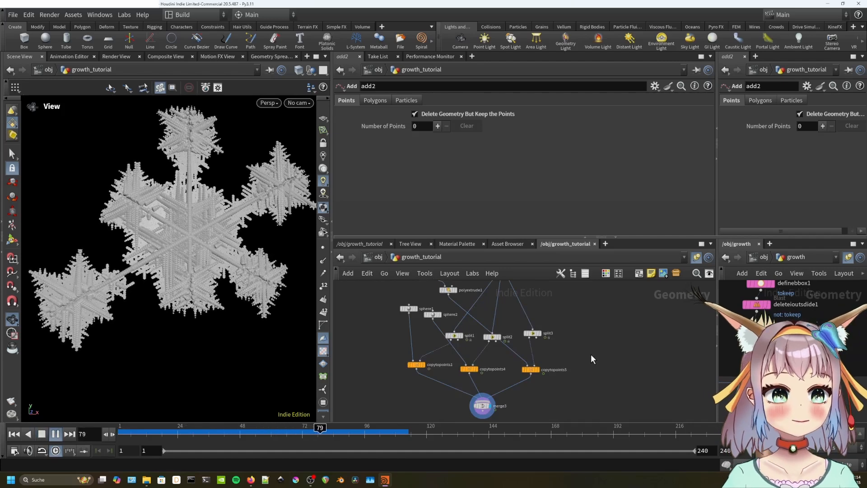
{"action": "key", "text": "Up"}
{"action": "left_click", "coordinate": [541, 368]}
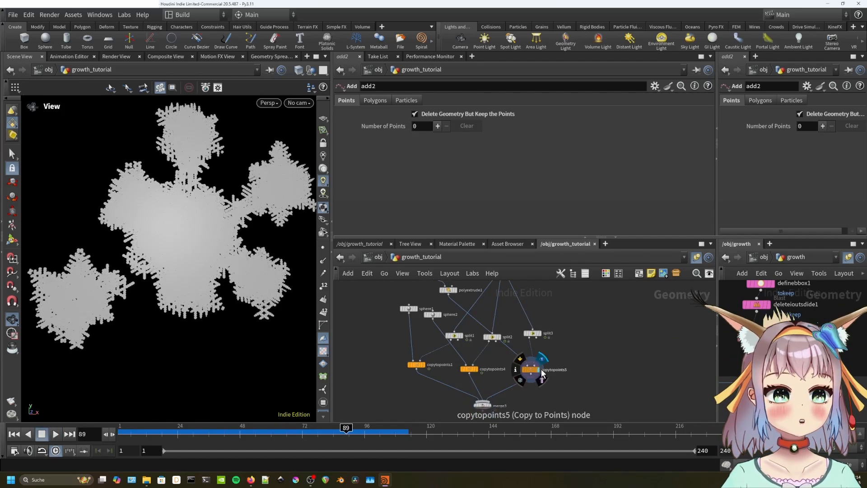
{"action": "left_click", "coordinate": [480, 369]}
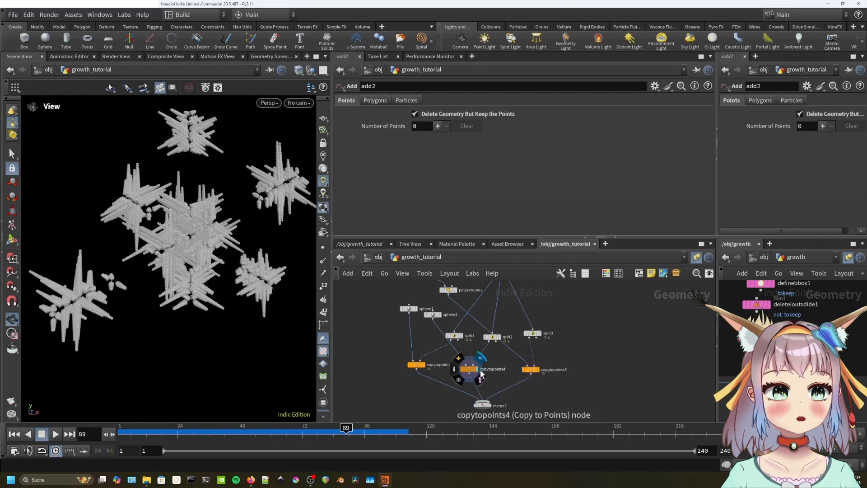
{"action": "left_click", "coordinate": [424, 365]}
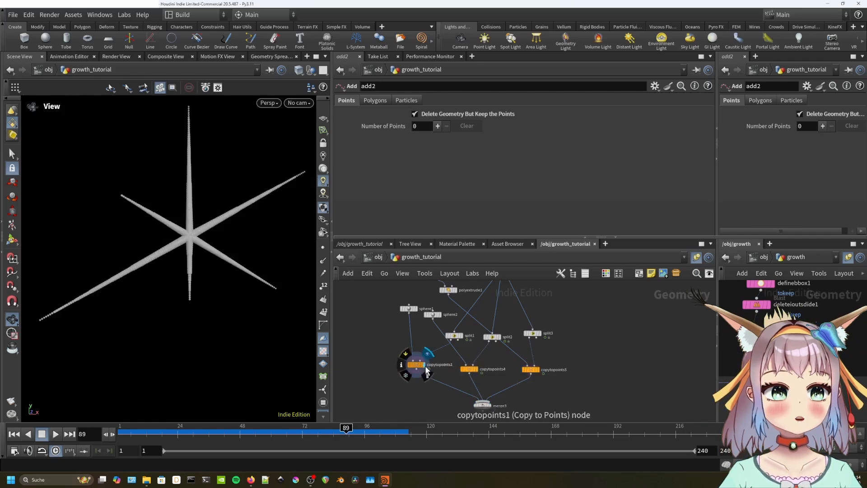
{"action": "left_click", "coordinate": [493, 404]}
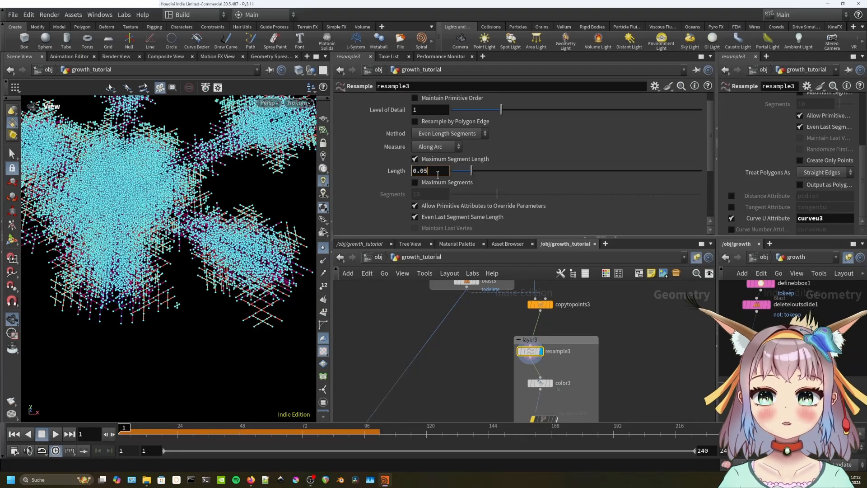
Change resample3's Length from 0.05 to 0.1.
{"action": "key", "text": "Return"}
{"action": "left_click", "coordinate": [434, 173]}
{"action": "key", "text": "BackSpace"}
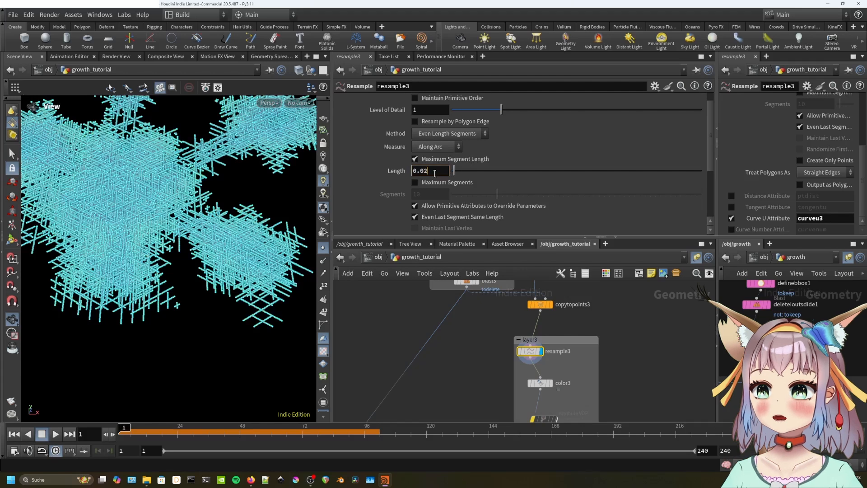
{"action": "type", "text": "1"}
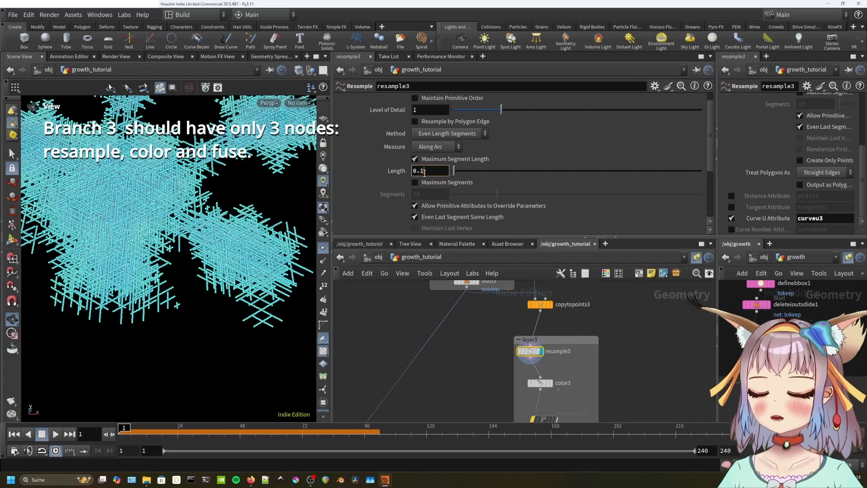
{"action": "key", "text": "Return"}
Delete resample6 from the layer3 branch and select fuse5.
{"action": "middle_click_drag", "start_coordinate": [573, 376], "coordinate": [576, 322]}
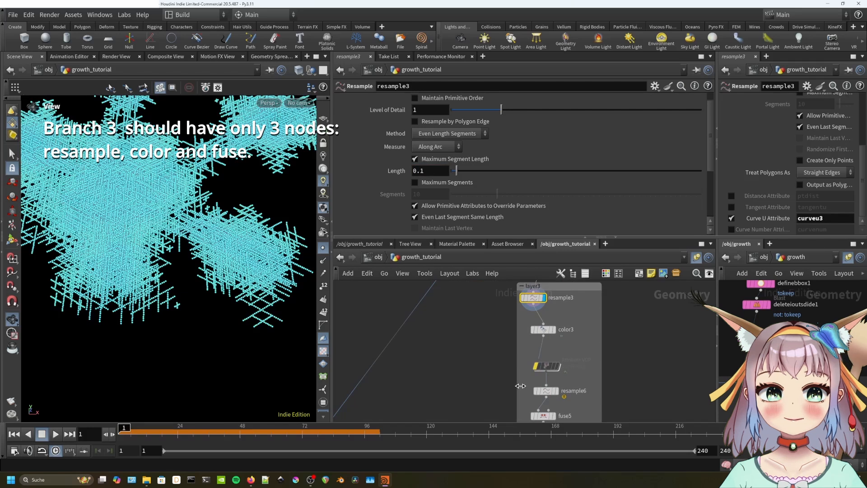
{"action": "middle_click_drag", "start_coordinate": [520, 386], "coordinate": [511, 321]}
{"action": "left_click", "coordinate": [535, 327]}
{"action": "key", "text": "Delete"}
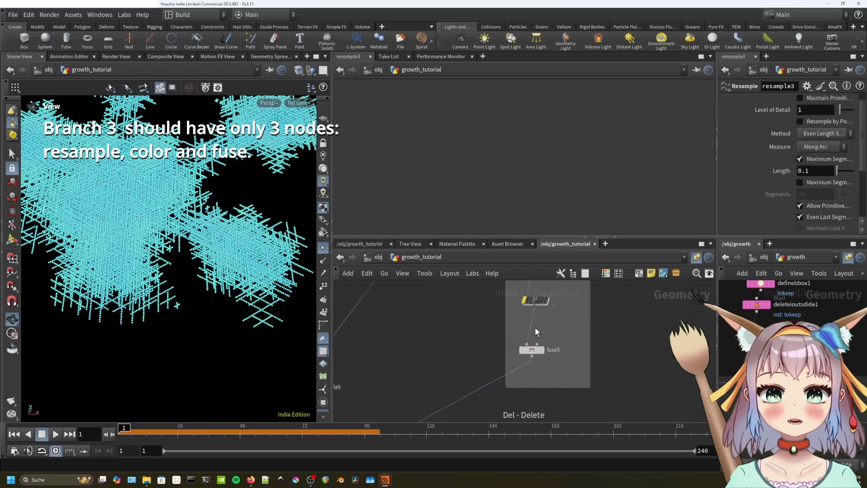
{"action": "left_click", "coordinate": [543, 351]}
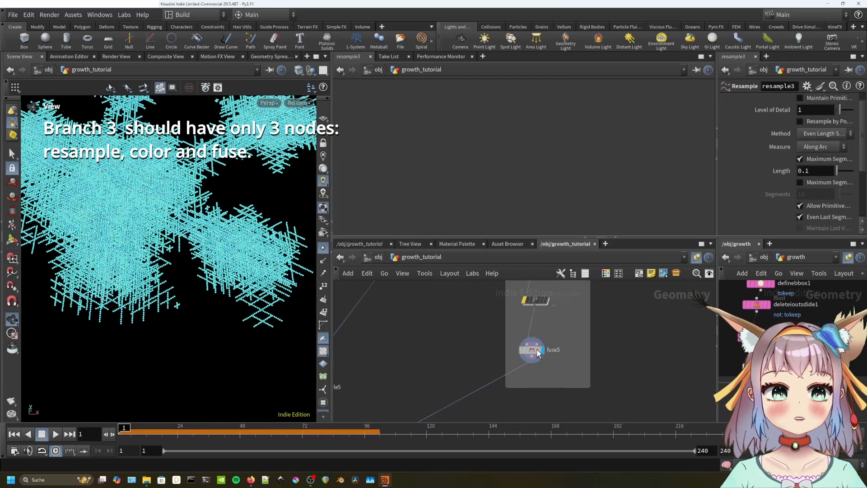
{"action": "scroll", "coordinate": [174, 224], "scroll_direction": "up", "scroll_amount": 5}
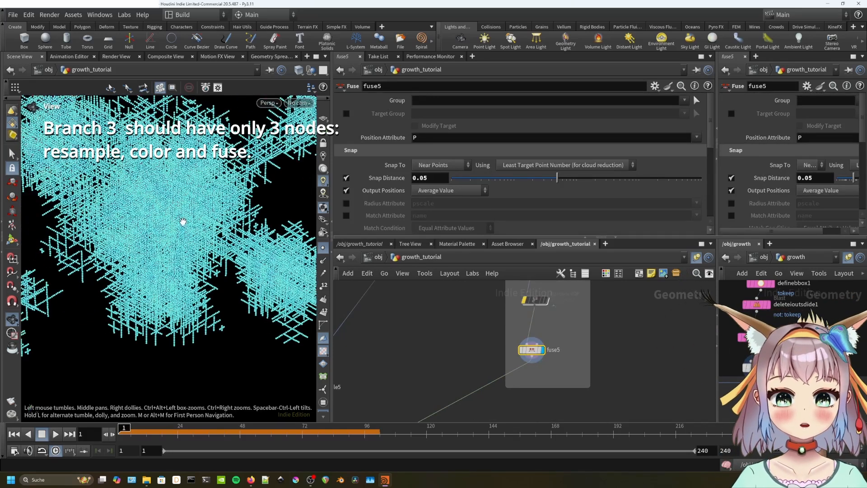
Set fuse5's Snap Distance to 0.08.
{"action": "left_click", "coordinate": [323, 250]}
{"action": "left_click", "coordinate": [322, 250]}
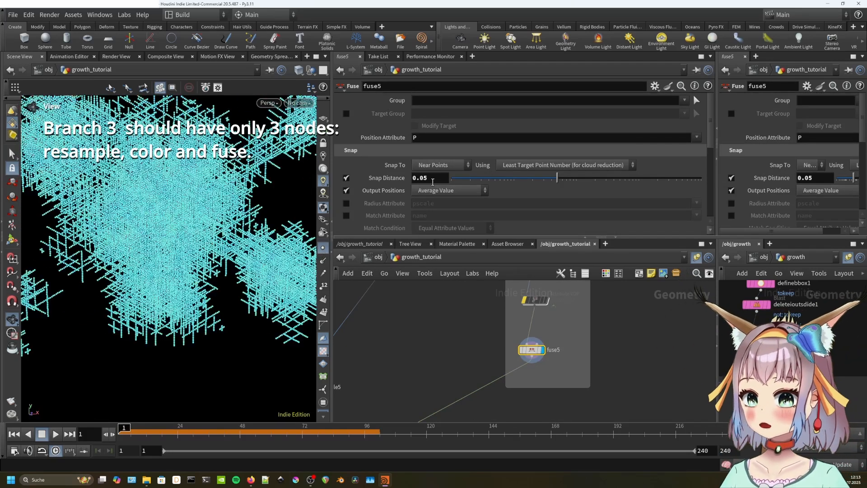
{"action": "key", "text": "Return"}
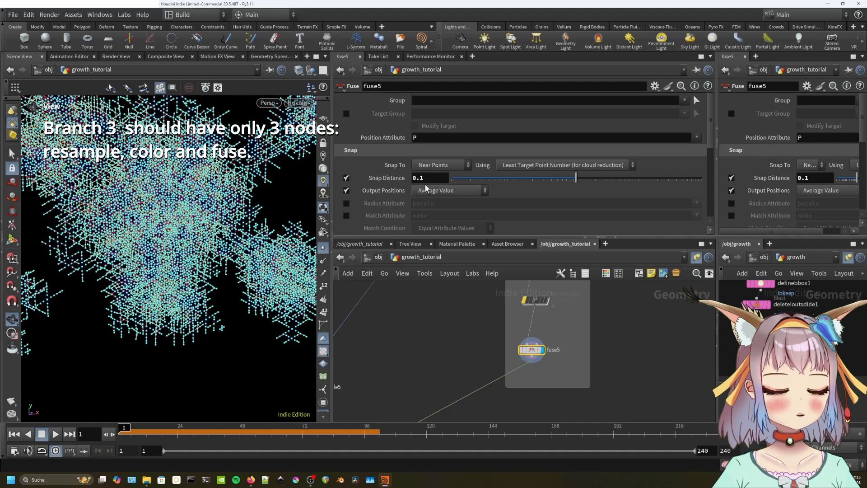
{"action": "left_click_drag", "start_coordinate": [183, 255], "coordinate": [183, 246]}
{"action": "left_click", "coordinate": [435, 180]}
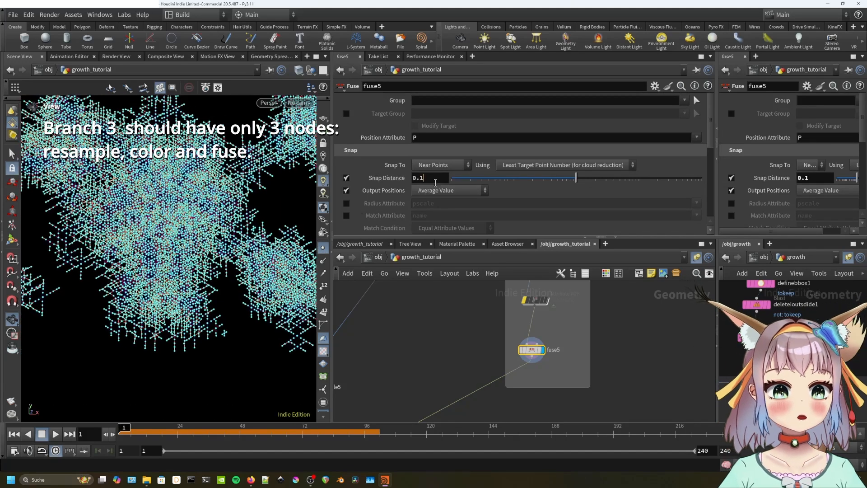
{"action": "type", "text": "8"}
{"action": "key", "text": "Return"}
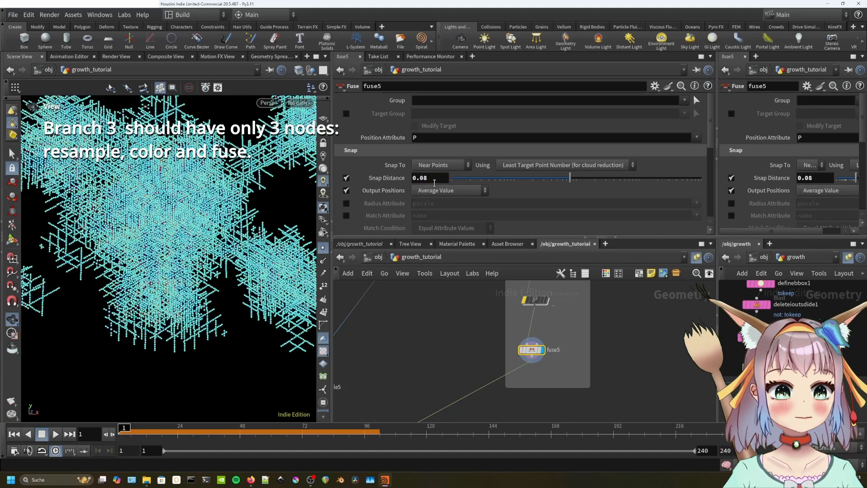
Raise pointvop1's amp_n noise amplitude to about 11.91.
{"action": "scroll", "coordinate": [204, 223], "scroll_direction": "up", "scroll_amount": 3}
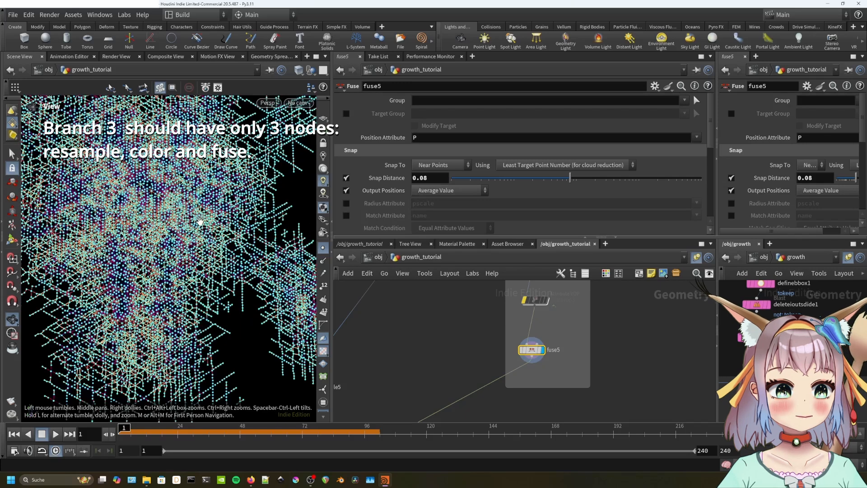
{"action": "scroll", "coordinate": [195, 231], "scroll_direction": "down", "scroll_amount": 5}
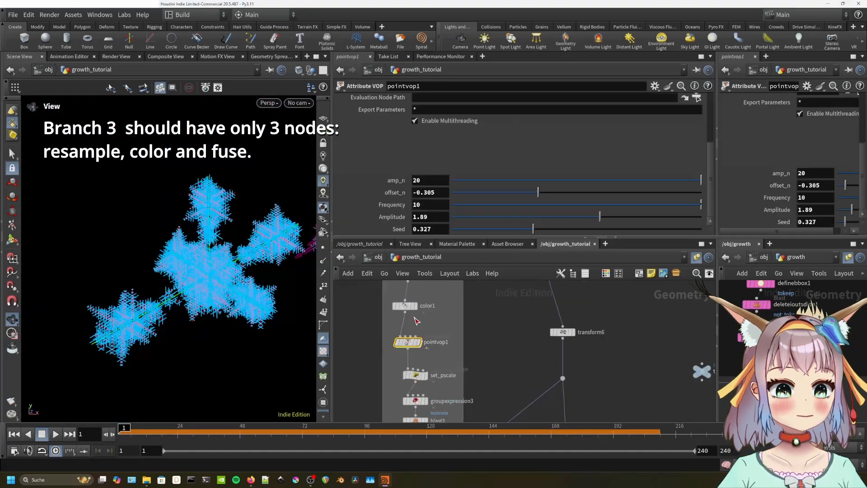
{"action": "left_click_drag", "start_coordinate": [700, 179], "coordinate": [600, 183]}
{"action": "middle_click_drag", "start_coordinate": [519, 365], "coordinate": [523, 291]}
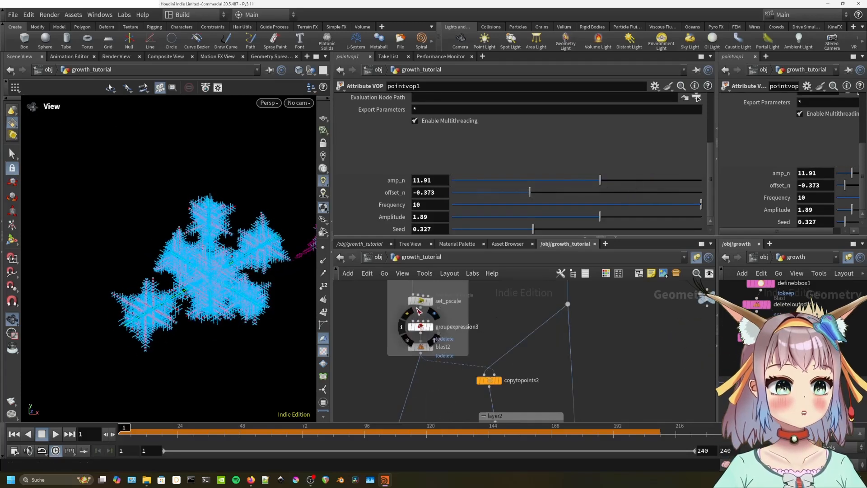
Reshape set_pscale's ramp, moving point 4 right and lowering point 2 slightly.
{"action": "left_click", "coordinate": [420, 301]}
{"action": "left_click_drag", "start_coordinate": [622, 173], "coordinate": [623, 173]}
{"action": "left_click_drag", "start_coordinate": [546, 182], "coordinate": [598, 185]}
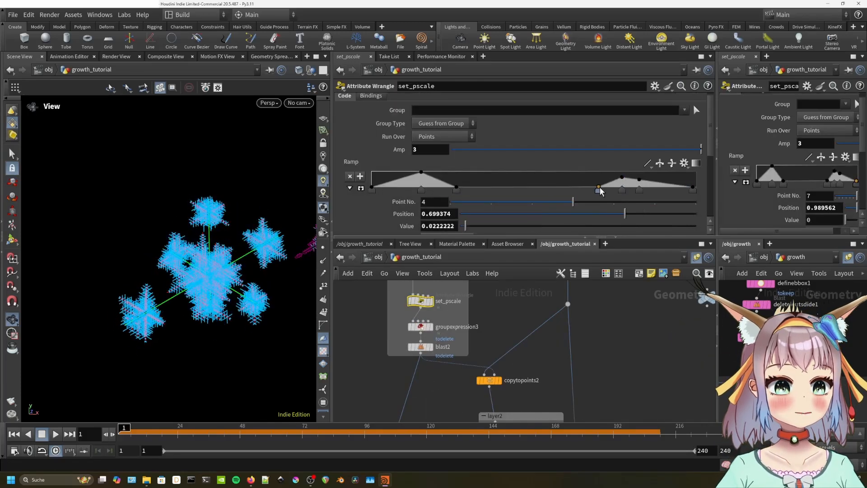
{"action": "left_click_drag", "start_coordinate": [421, 172], "coordinate": [420, 176]}
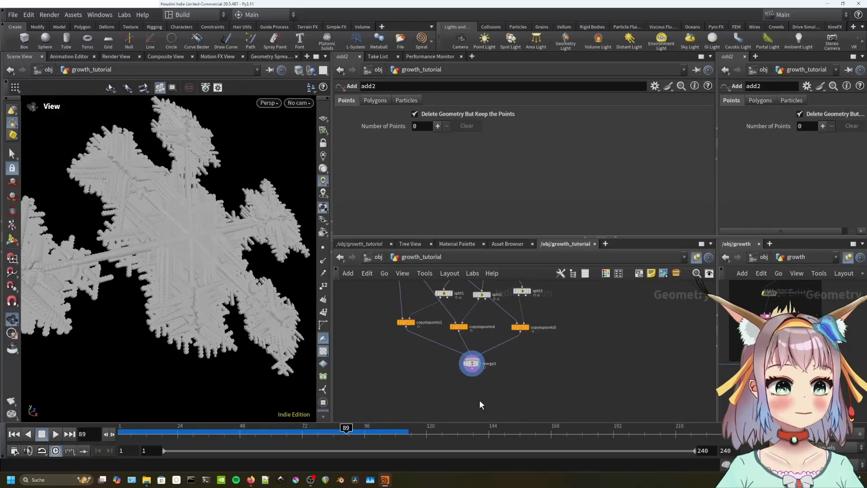
Add vdbfrompolygons1 below merge3, wire merge3 into it, and display it.
{"action": "key", "text": "Tab"}
{"action": "type", "text": "vdb f"}
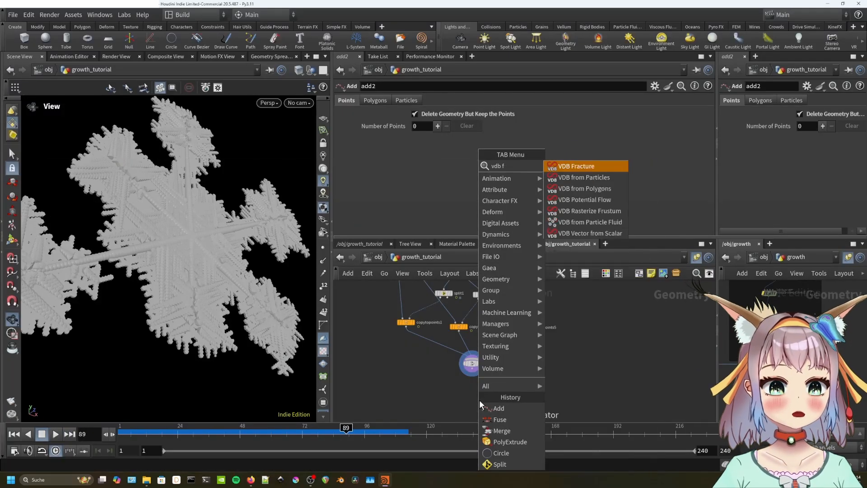
{"action": "type", "text": "rom polyg"}
{"action": "key", "text": "Return"}
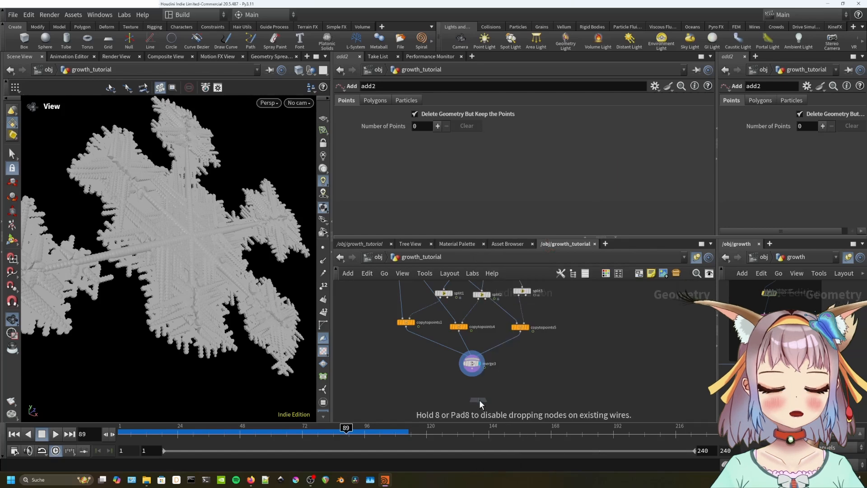
{"action": "left_click", "coordinate": [467, 386]}
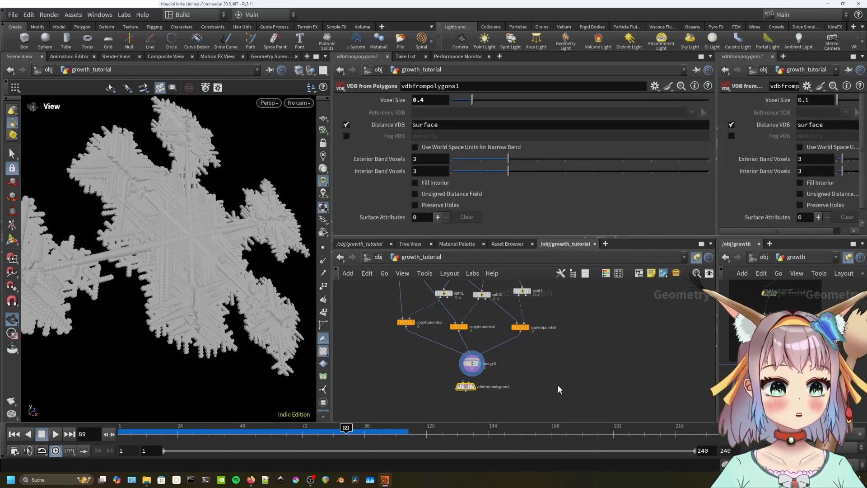
{"action": "scroll", "coordinate": [498, 395], "scroll_direction": "up", "scroll_amount": 2}
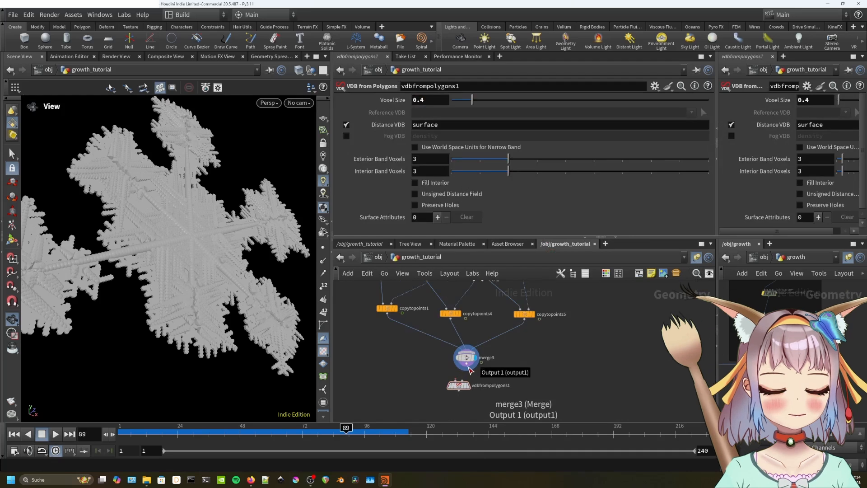
{"action": "left_click", "coordinate": [455, 382]}
{"action": "left_click", "coordinate": [467, 386]}
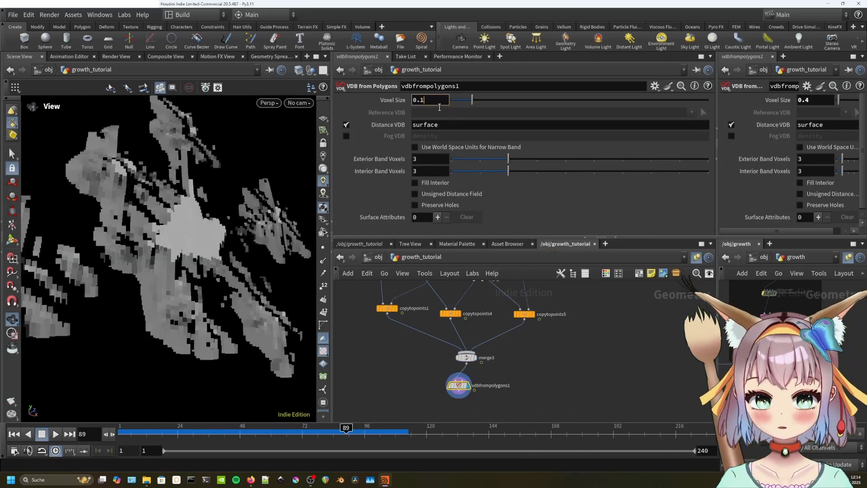
Refine the Voxel Size from 0.1 to 0.05 and inspect the finer VDB snowflake.
{"action": "key", "text": "Return"}
{"action": "left_click_drag", "start_coordinate": [258, 234], "coordinate": [220, 272]}
{"action": "left_click", "coordinate": [425, 100]}
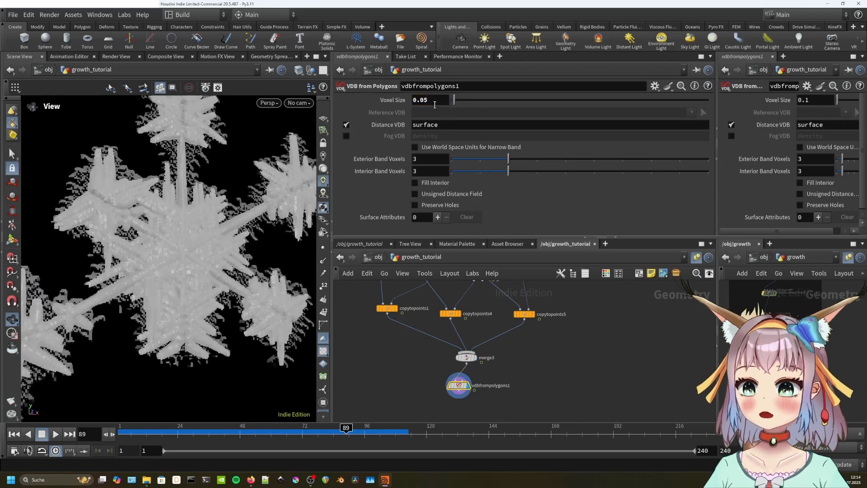
{"action": "key", "text": "Return"}
{"action": "left_click_drag", "start_coordinate": [181, 253], "coordinate": [163, 228]}
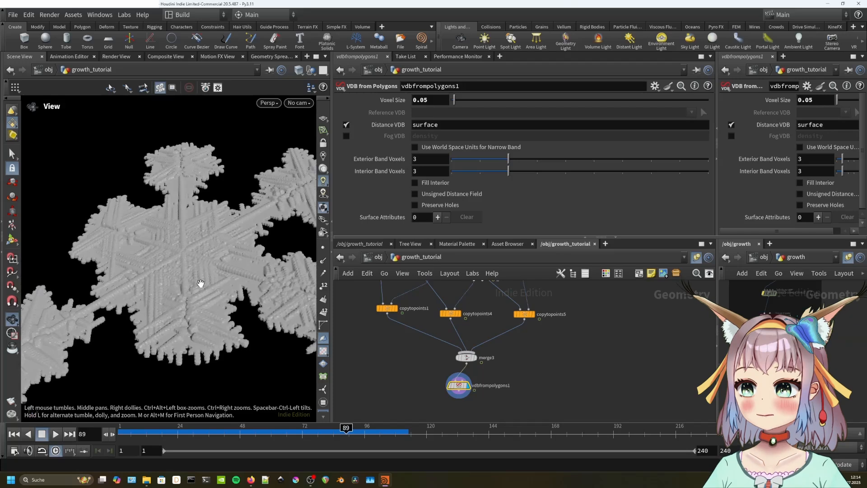
{"action": "left_click_drag", "start_coordinate": [200, 283], "coordinate": [176, 247]}
{"action": "left_click_drag", "start_coordinate": [195, 280], "coordinate": [207, 287]}
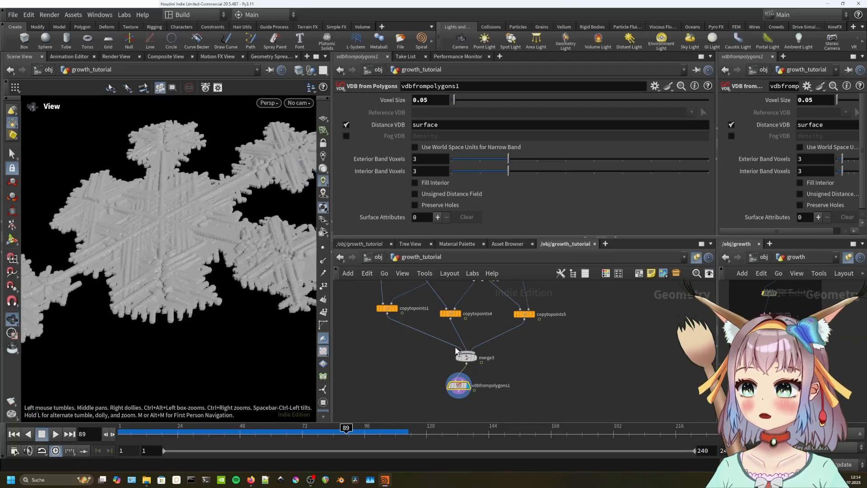
{"action": "key", "text": "Tab"}
Add vdbreshapesdf1 below vdbfrompolygons1 and display its result.
{"action": "type", "text": "vdb re"}
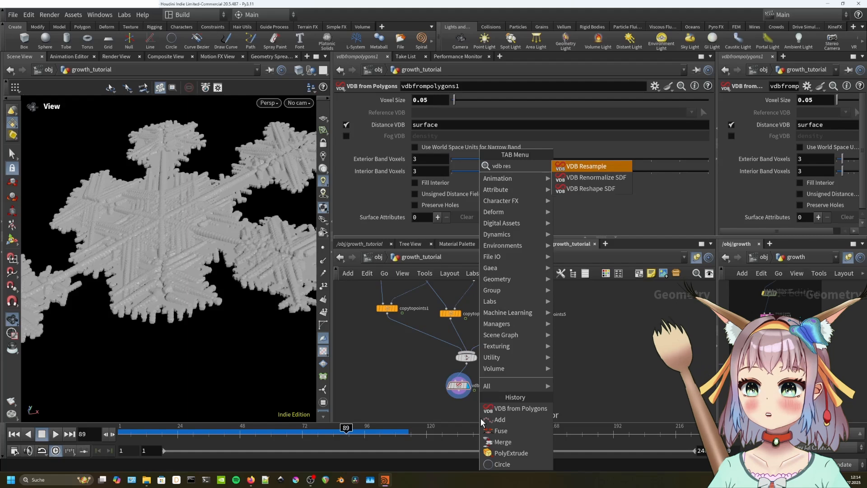
{"action": "left_click", "coordinate": [591, 189]}
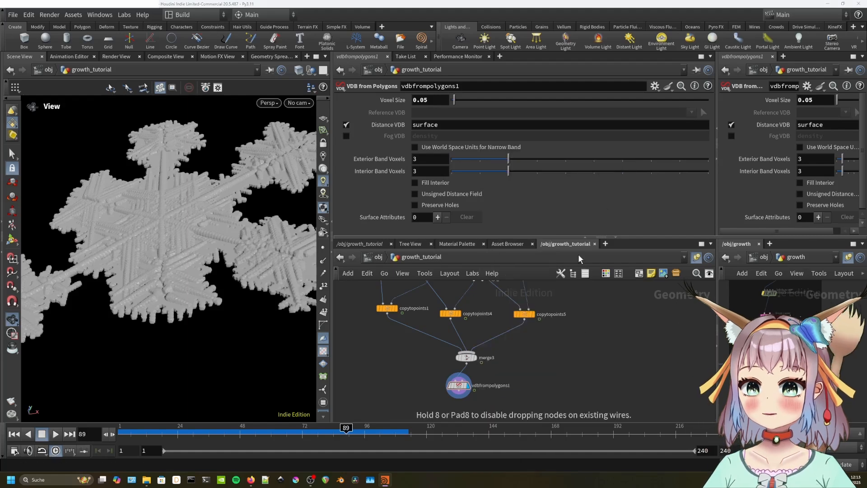
{"action": "left_click", "coordinate": [462, 406]}
{"action": "middle_click_drag", "start_coordinate": [515, 395], "coordinate": [530, 375]}
{"action": "scroll", "coordinate": [529, 375], "scroll_direction": "up", "scroll_amount": 2}
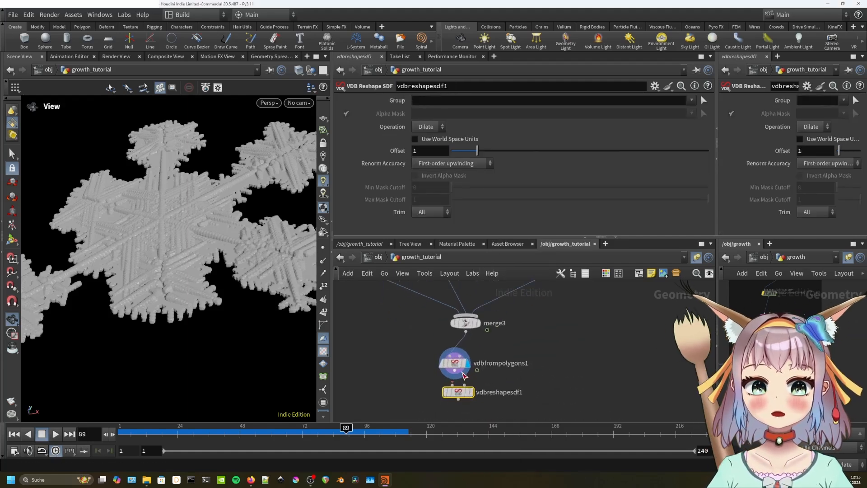
{"action": "left_click", "coordinate": [471, 393]}
{"action": "left_click_drag", "start_coordinate": [458, 393], "coordinate": [455, 396]}
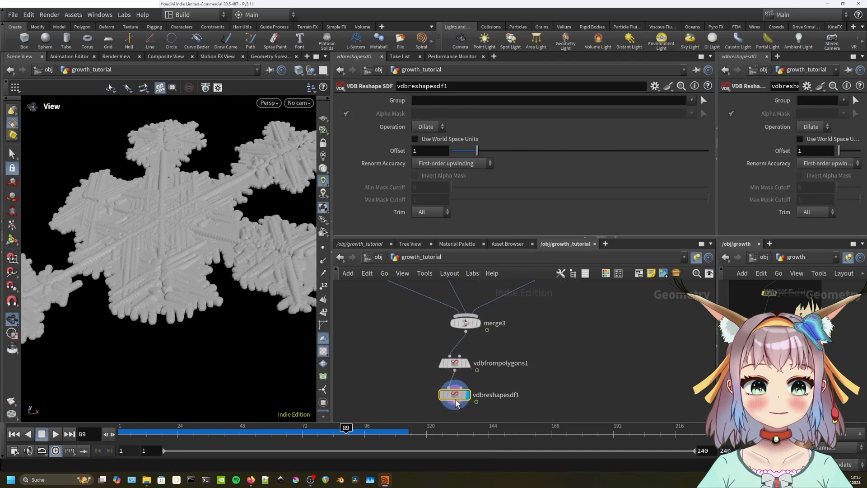
Set the reshape dilation Offset to 1.57.
{"action": "left_click_drag", "start_coordinate": [480, 151], "coordinate": [492, 152]}
{"action": "middle_click_drag", "start_coordinate": [548, 401], "coordinate": [586, 350]}
{"action": "key", "text": "Tab"}
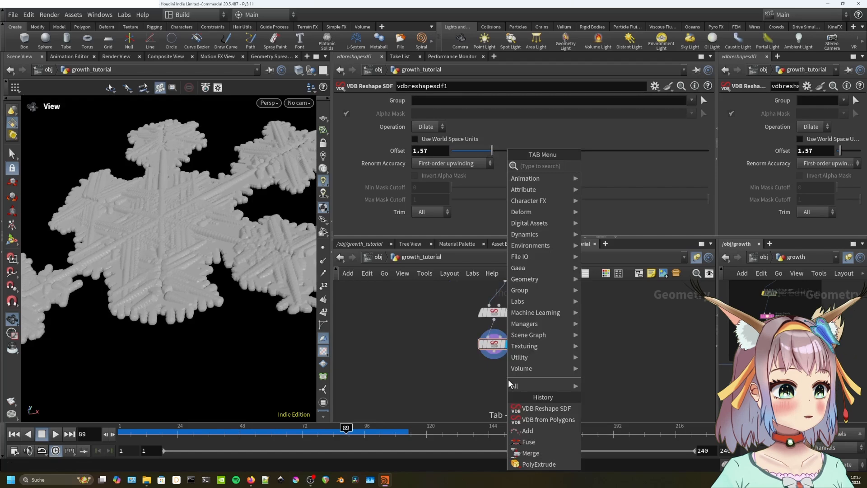
{"action": "type", "text": "vd"}
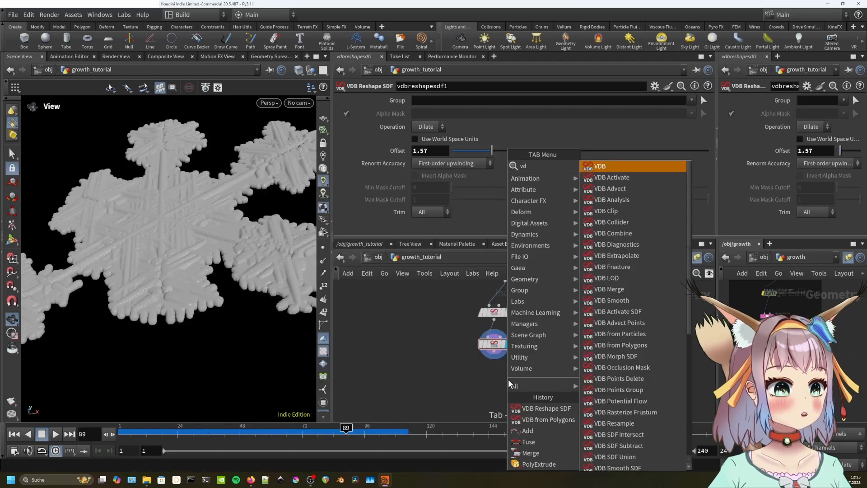
{"action": "type", "text": "b convert"}
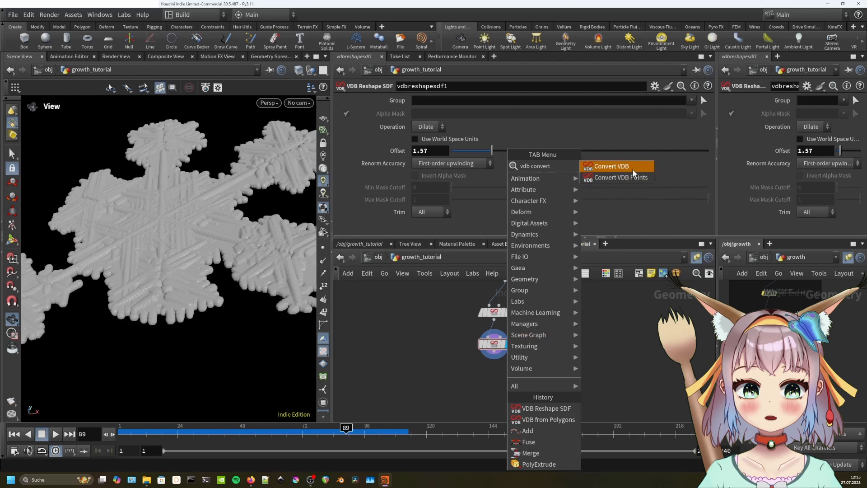
Add convertvdb1 set to Polygons, fed by vdbreshapesdf1.
{"action": "left_click", "coordinate": [632, 170]}
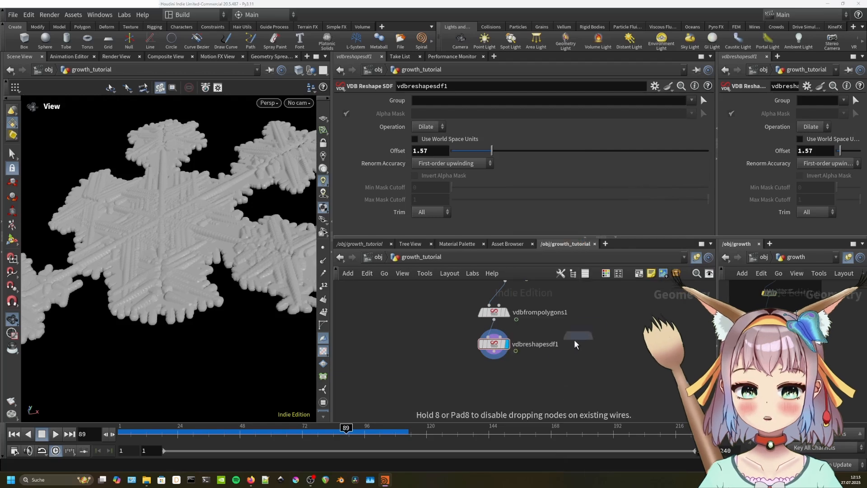
{"action": "left_click", "coordinate": [484, 372]}
{"action": "left_click", "coordinate": [437, 113]}
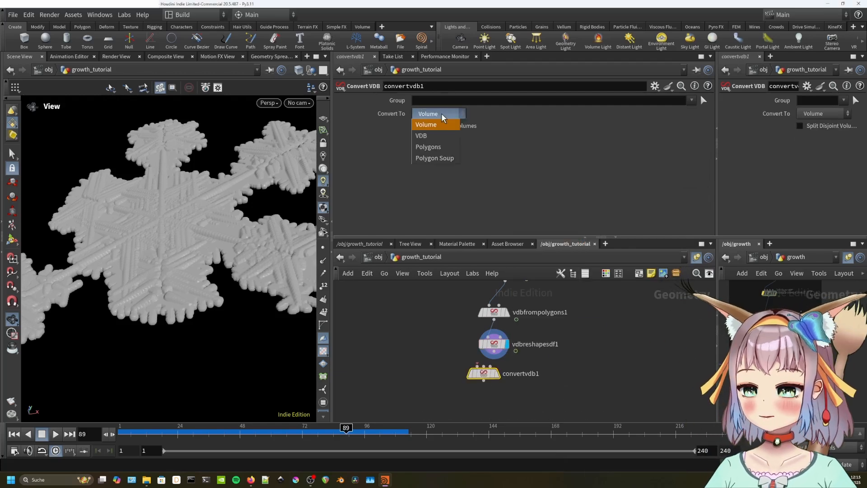
{"action": "left_click", "coordinate": [442, 145]}
{"action": "scroll", "coordinate": [499, 364], "scroll_direction": "up", "scroll_amount": 2}
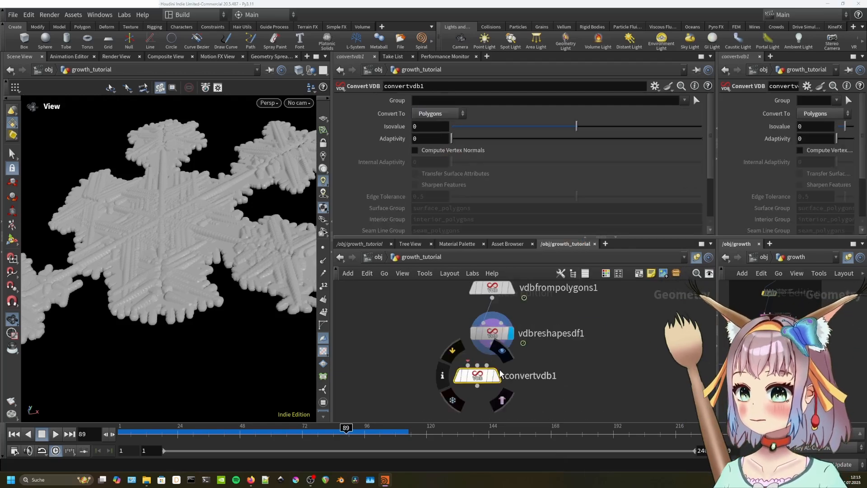
{"action": "left_click_drag", "start_coordinate": [494, 347], "coordinate": [473, 360]}
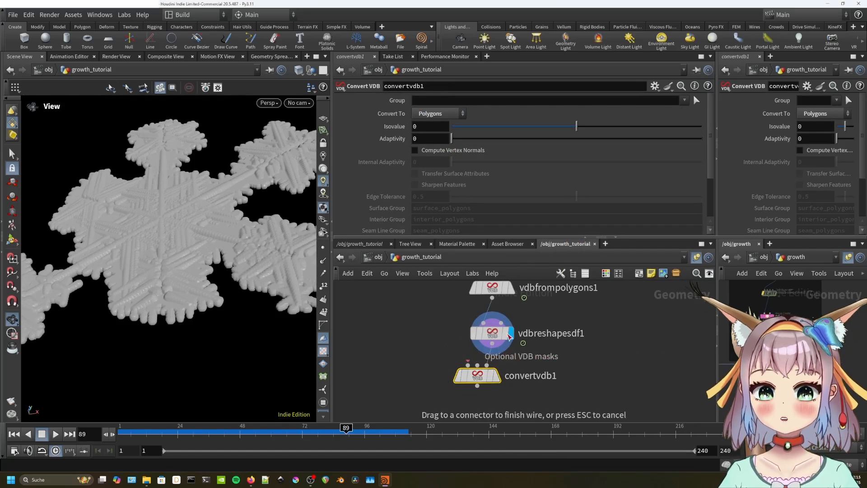
{"action": "left_click_drag", "start_coordinate": [493, 346], "coordinate": [477, 365]}
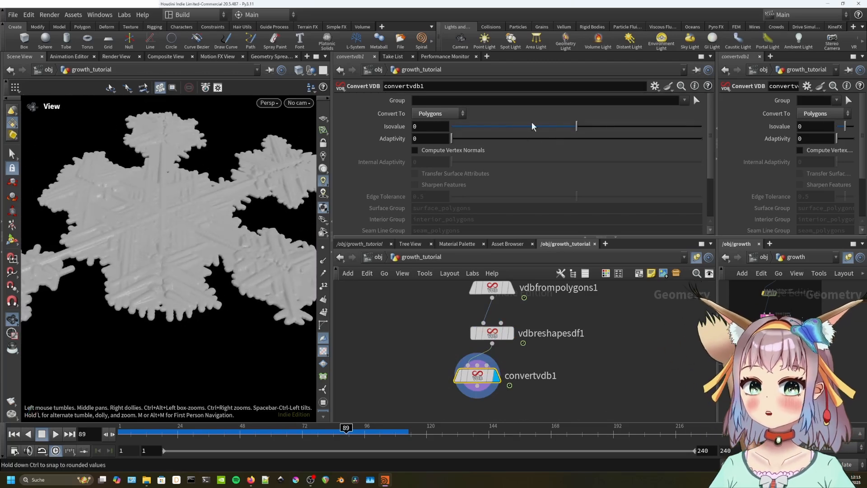
Increase vdbreshapesdf1's dilation Offset to 2.08 to thicken the snowflake.
{"action": "left_click", "coordinate": [491, 332]}
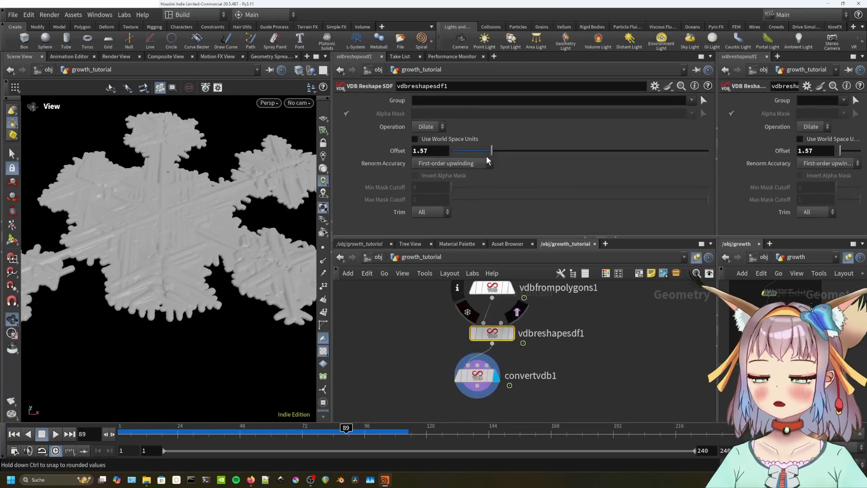
{"action": "left_click_drag", "start_coordinate": [486, 151], "coordinate": [484, 152]}
{"action": "left_click_drag", "start_coordinate": [478, 153], "coordinate": [508, 153]}
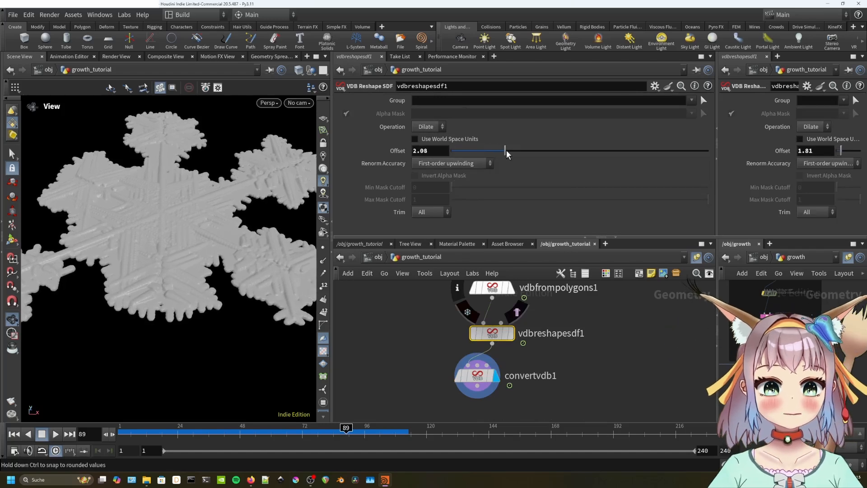
{"action": "scroll", "coordinate": [209, 269], "scroll_direction": "up", "scroll_amount": 3}
{"action": "scroll", "coordinate": [210, 269], "scroll_direction": "up", "scroll_amount": 5}
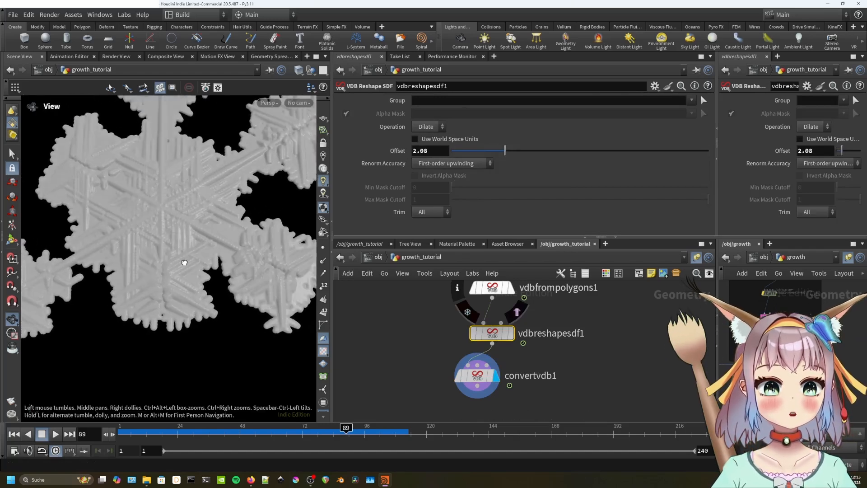
{"action": "scroll", "coordinate": [193, 241], "scroll_direction": "up", "scroll_amount": 2}
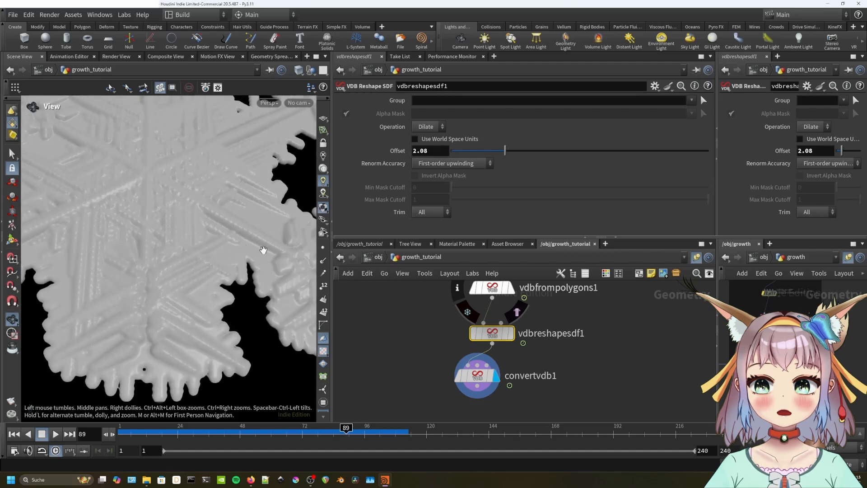
Toggle display flags between the VDB nodes and move convertvdb1 down for space.
{"action": "left_click", "coordinate": [511, 338]}
{"action": "left_click_drag", "start_coordinate": [506, 337], "coordinate": [505, 344]}
{"action": "left_click", "coordinate": [511, 290]}
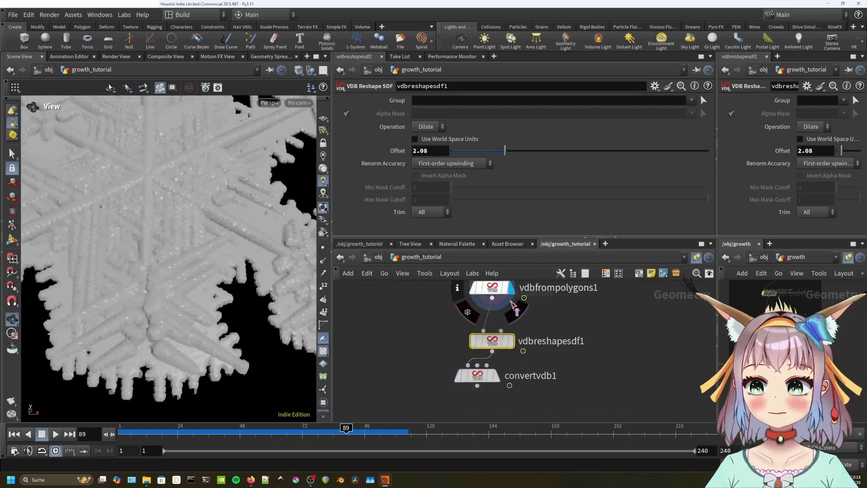
{"action": "middle_click_drag", "start_coordinate": [558, 388], "coordinate": [575, 350]}
{"action": "left_click_drag", "start_coordinate": [503, 344], "coordinate": [510, 379]}
Insert vdbsmooth1 on the wire between vdbreshapesdf1 and convertvdb1 and display it.
{"action": "key", "text": "Tab"}
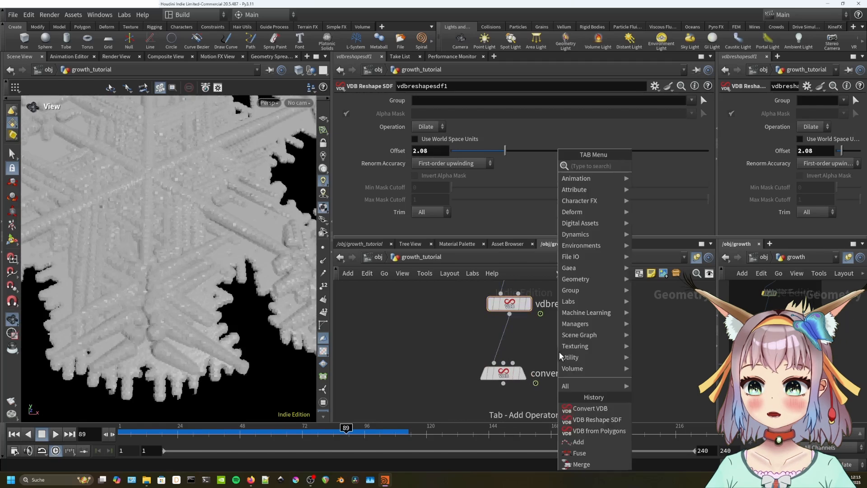
{"action": "type", "text": "vdb smo"}
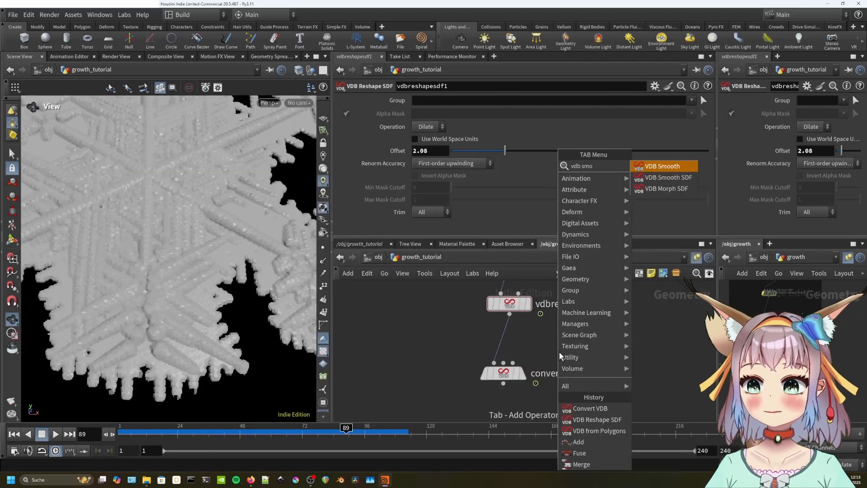
{"action": "key", "text": "Return"}
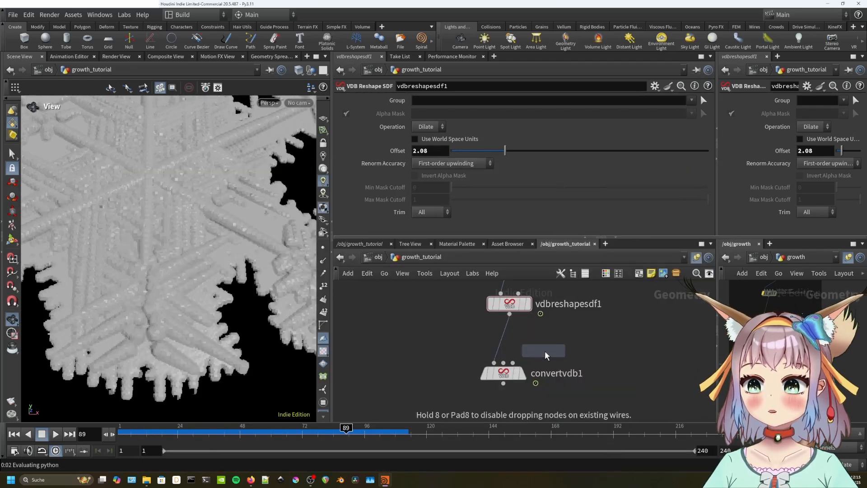
{"action": "left_click", "coordinate": [504, 351]}
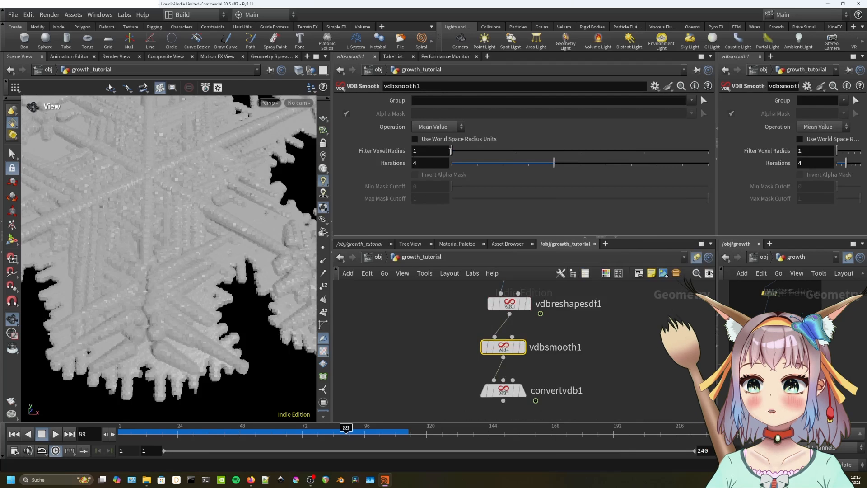
{"action": "left_click", "coordinate": [522, 346]}
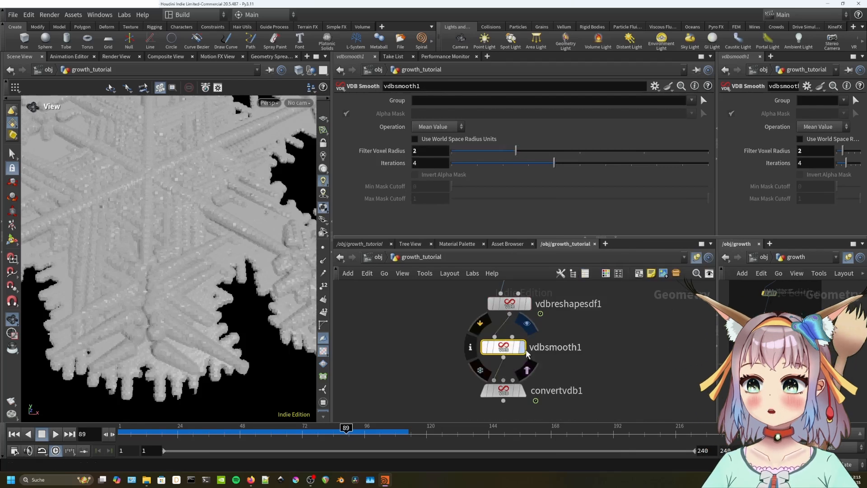
Set vdbsmooth1's Filter Voxel Radius to 1 and Iterations to 1.
{"action": "left_click_drag", "start_coordinate": [515, 151], "coordinate": [467, 155]}
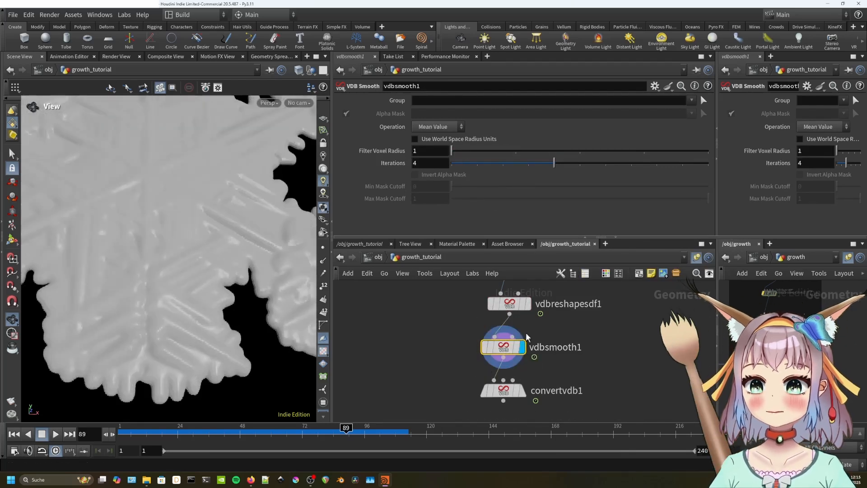
{"action": "left_click_drag", "start_coordinate": [554, 163], "coordinate": [474, 166]}
{"action": "left_click", "coordinate": [522, 390]}
{"action": "mouse_move", "coordinate": [211, 291]}
{"action": "left_mouse_down"}
{"action": "mouse_move", "coordinate": [221, 325]}
{"action": "mouse_move", "coordinate": [211, 288]}
{"action": "left_mouse_up"}
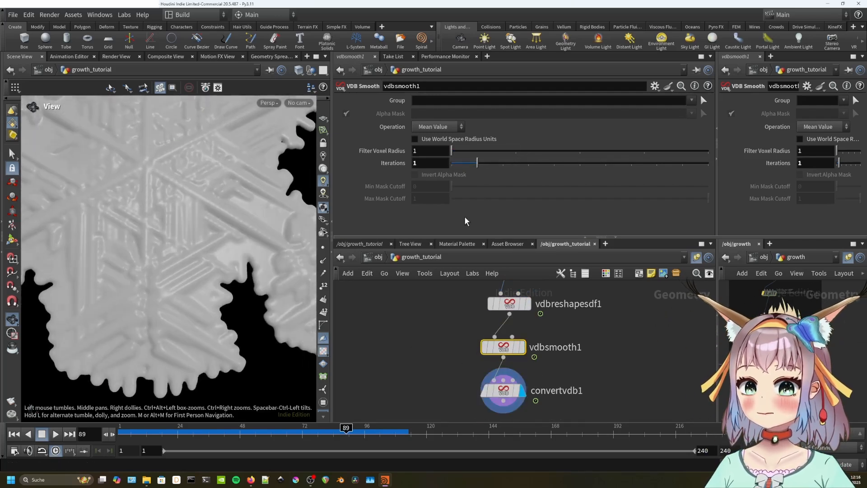
{"action": "left_click", "coordinate": [503, 390]}
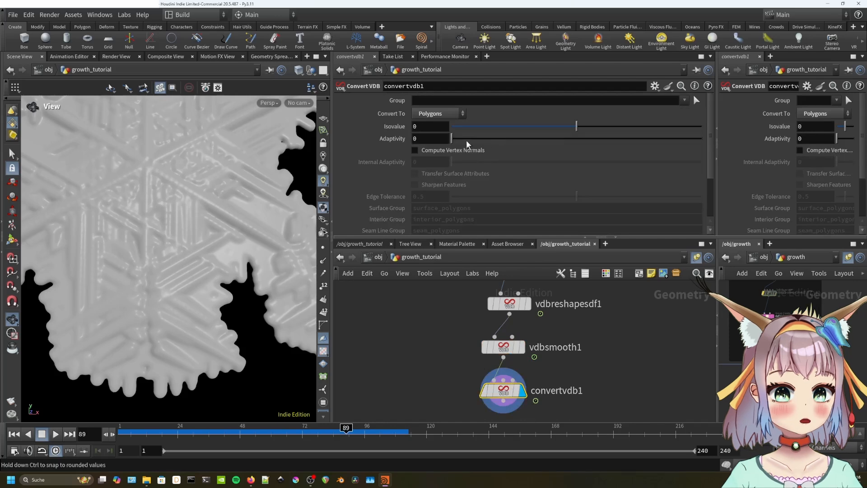
Switch the viewport to wireframe and drag convertvdb1's Adaptivity up to watch the polygon count.
{"action": "left_click_drag", "start_coordinate": [158, 285], "coordinate": [154, 219]}
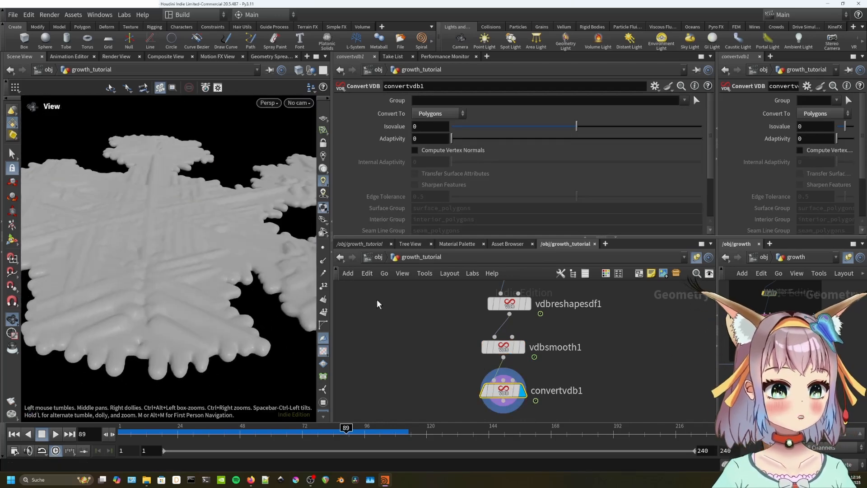
{"action": "right_click_drag", "start_coordinate": [378, 304], "coordinate": [415, 173]}
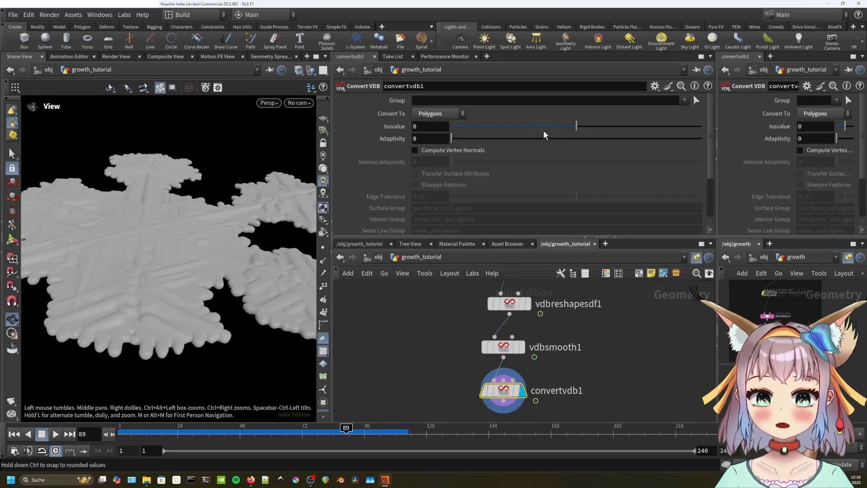
{"action": "left_click", "coordinate": [298, 70]}
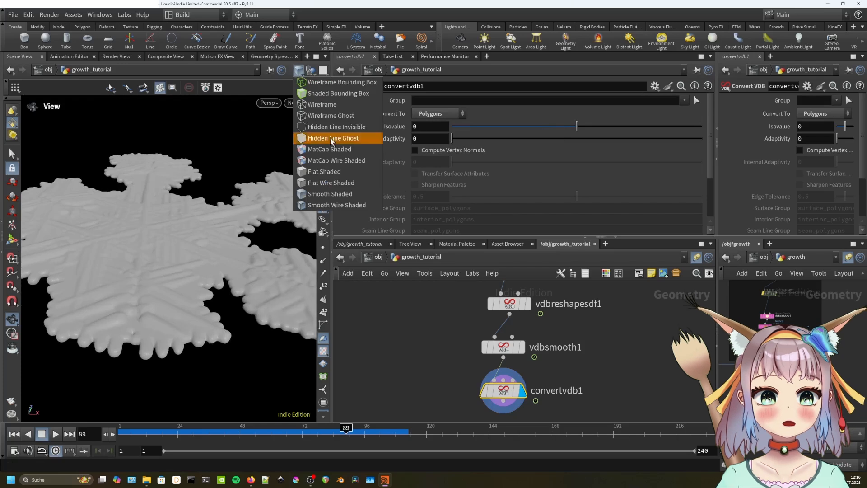
{"action": "left_click", "coordinate": [348, 201]}
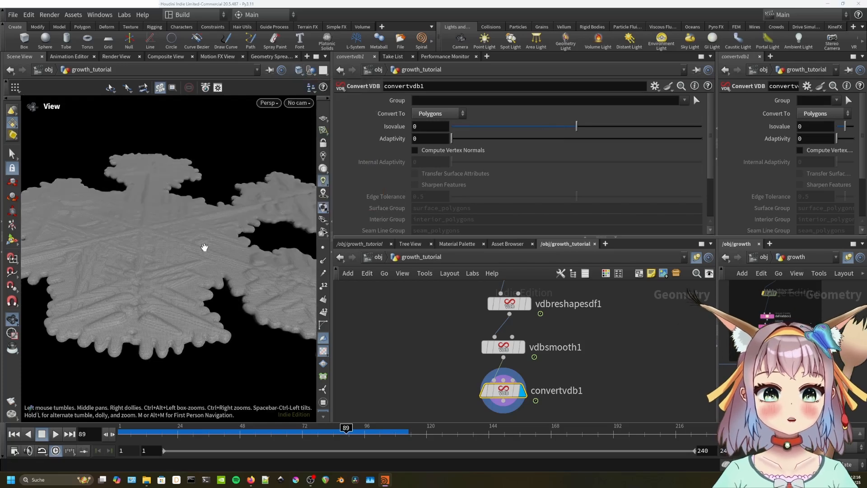
{"action": "scroll", "coordinate": [203, 257], "scroll_direction": "up", "scroll_amount": 3}
{"action": "left_click_drag", "start_coordinate": [451, 137], "coordinate": [482, 146]}
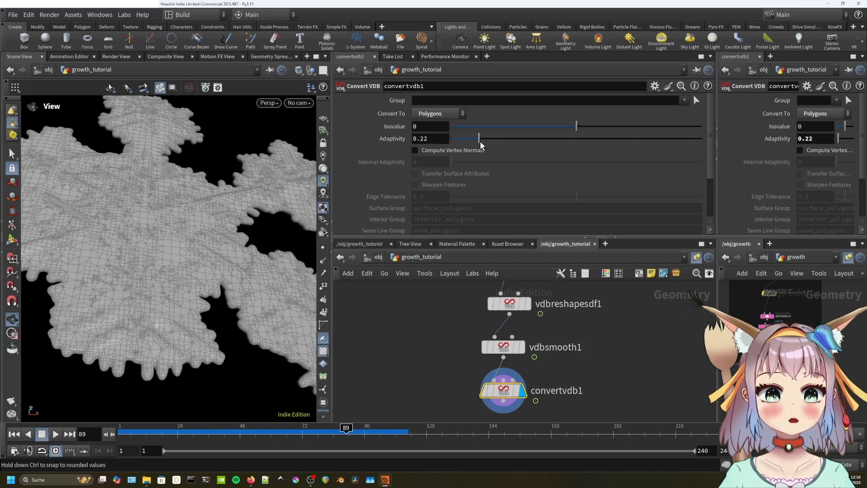
Set convertvdb1's Adaptivity to 0.02 and view the mesh with smooth wire shading.
{"action": "left_click", "coordinate": [298, 69]}
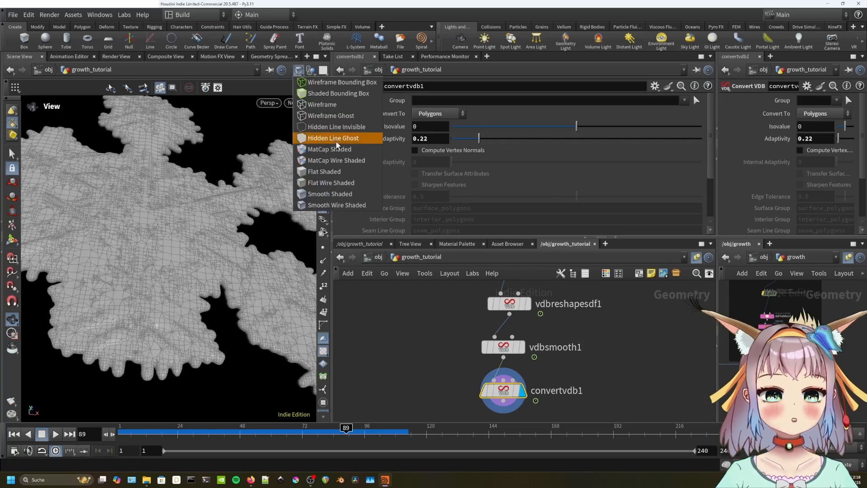
{"action": "left_click", "coordinate": [352, 195]}
{"action": "scroll", "coordinate": [172, 294], "scroll_direction": "up", "scroll_amount": 5}
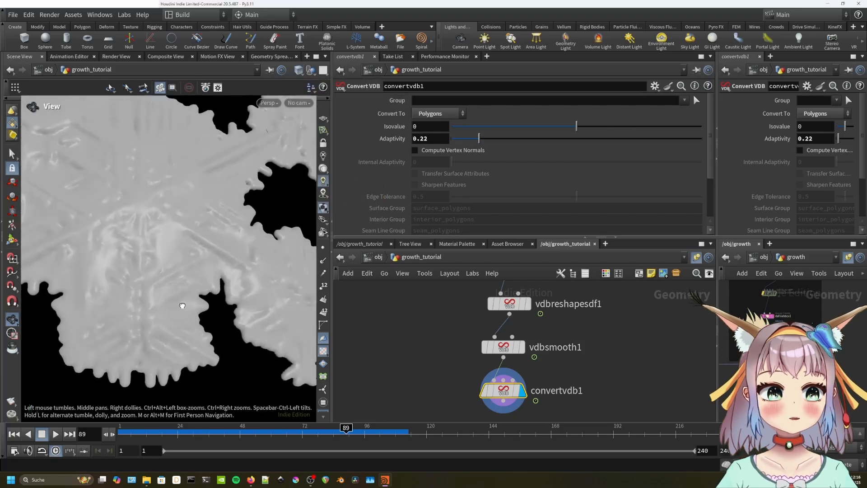
{"action": "left_click_drag", "start_coordinate": [182, 305], "coordinate": [182, 305]}
{"action": "left_click_drag", "start_coordinate": [478, 139], "coordinate": [457, 140]}
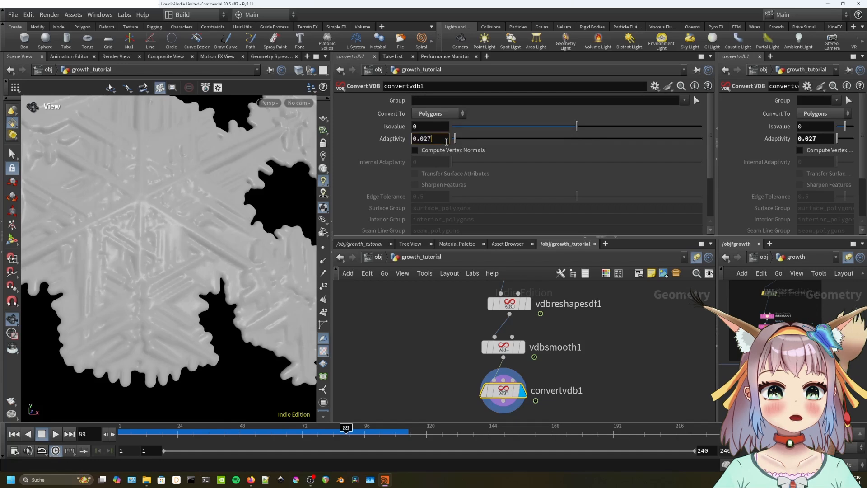
{"action": "key", "text": "BackSpace"}
{"action": "key", "text": "Return"}
{"action": "left_click", "coordinate": [299, 70]}
{"action": "left_click", "coordinate": [337, 204]}
{"action": "scroll", "coordinate": [219, 230], "scroll_direction": "up", "scroll_amount": 3}
Tilt the view of the mesh and return the viewport to smooth shading.
{"action": "left_click_drag", "start_coordinate": [218, 230], "coordinate": [228, 205]}
{"action": "scroll", "coordinate": [228, 205], "scroll_direction": "down", "scroll_amount": 4}
{"action": "left_click", "coordinate": [299, 71]}
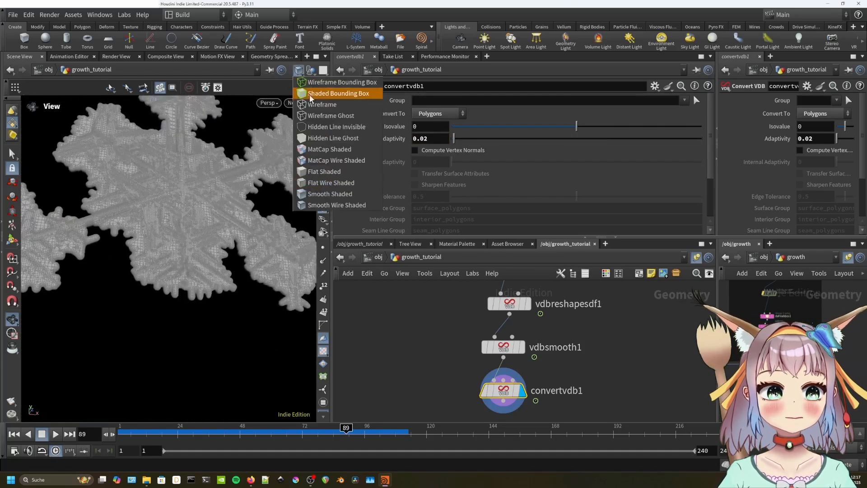
{"action": "left_click", "coordinate": [330, 193]}
{"action": "scroll", "coordinate": [519, 361], "scroll_direction": "down", "scroll_amount": 2}
Add a File Cache node, filecache1, and position it under convertvdb1.
{"action": "key", "text": "Tab"}
{"action": "type", "text": "file cache"}
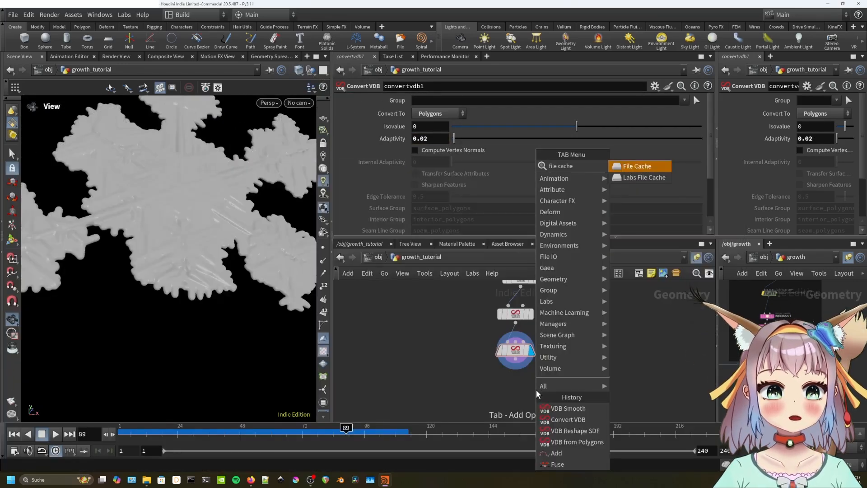
{"action": "key", "text": "Return"}
{"action": "left_click", "coordinate": [524, 391]}
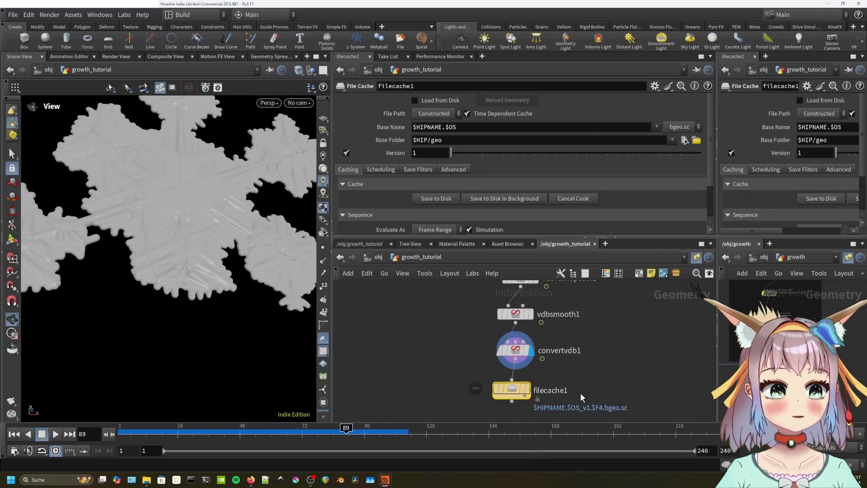
{"action": "left_click_drag", "start_coordinate": [518, 388], "coordinate": [557, 388]}
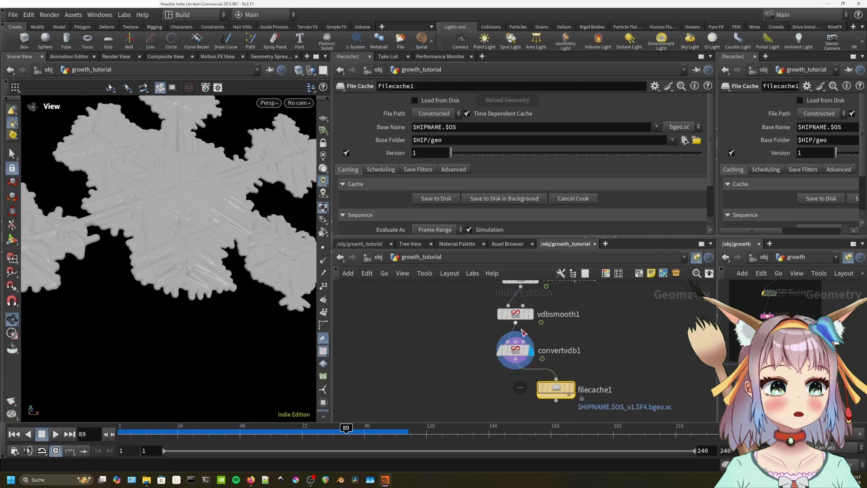
{"action": "left_click_drag", "start_coordinate": [515, 359], "coordinate": [555, 378]}
{"action": "middle_click_drag", "start_coordinate": [611, 359], "coordinate": [621, 309]}
{"action": "left_click_drag", "start_coordinate": [589, 337], "coordinate": [548, 342]}
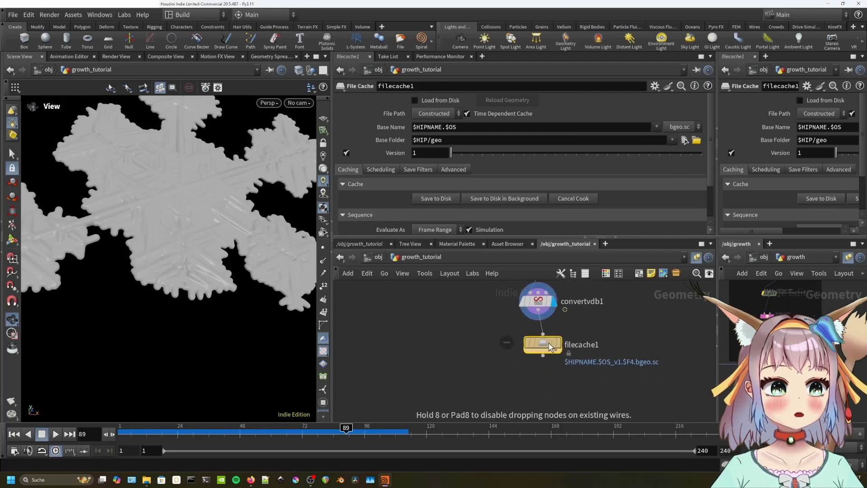
Add a ROP Alembic Output node, rop_alembic1, beside filecache1 and wire convertvdb1 into it.
{"action": "key", "text": "Tab"}
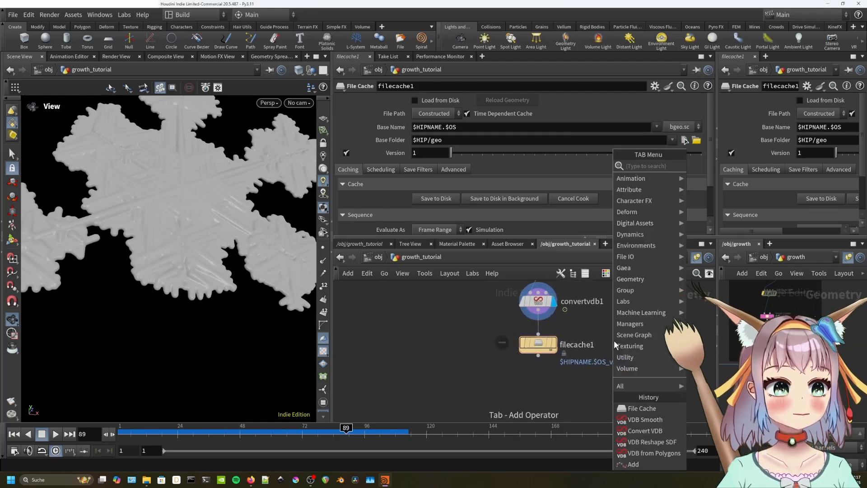
{"action": "type", "text": "rop"}
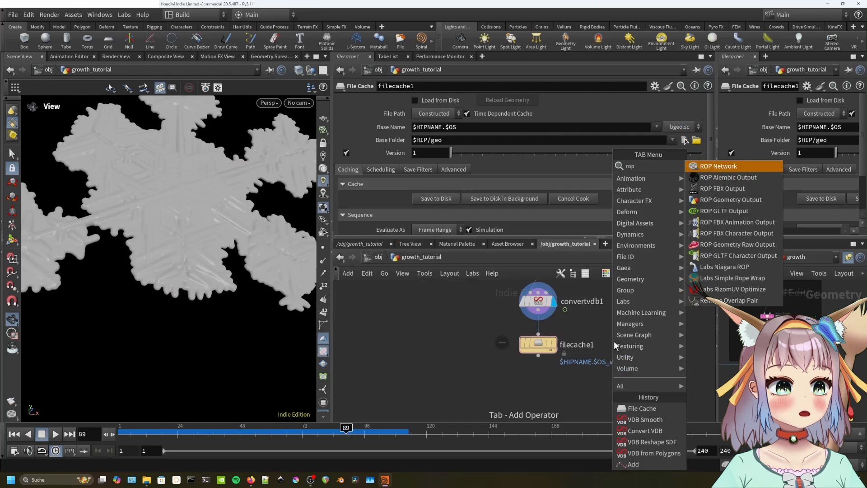
{"action": "type", "text": " geo"}
{"action": "key", "text": "Return"}
{"action": "left_click", "coordinate": [580, 343]}
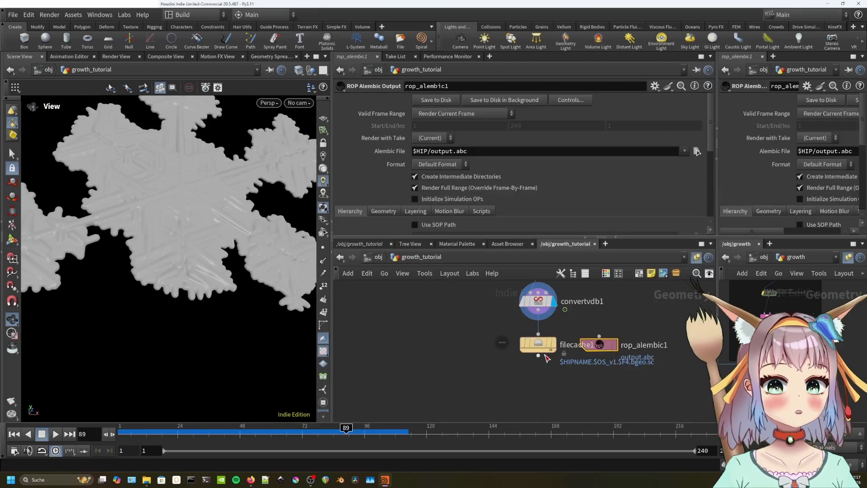
{"action": "left_click_drag", "start_coordinate": [538, 315], "coordinate": [564, 342]}
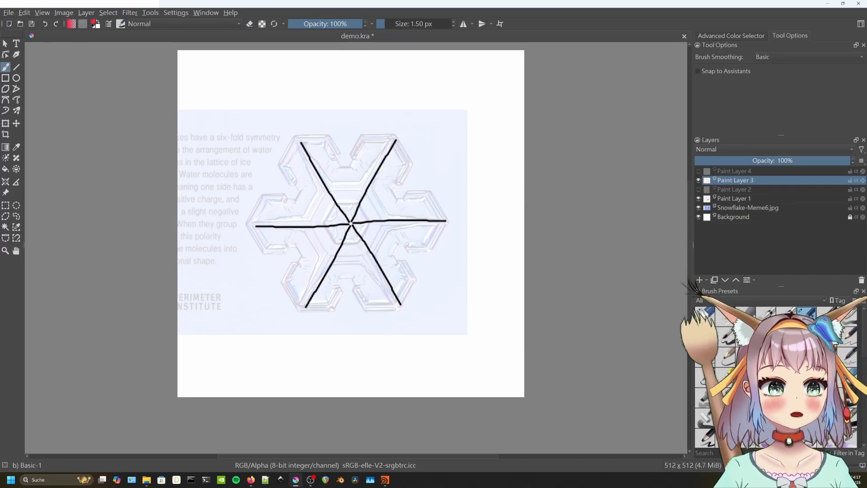
Turn on mirrored symmetry and draw small red branch strokes on the snowflake arms.
{"action": "left_click", "coordinate": [16, 111]}
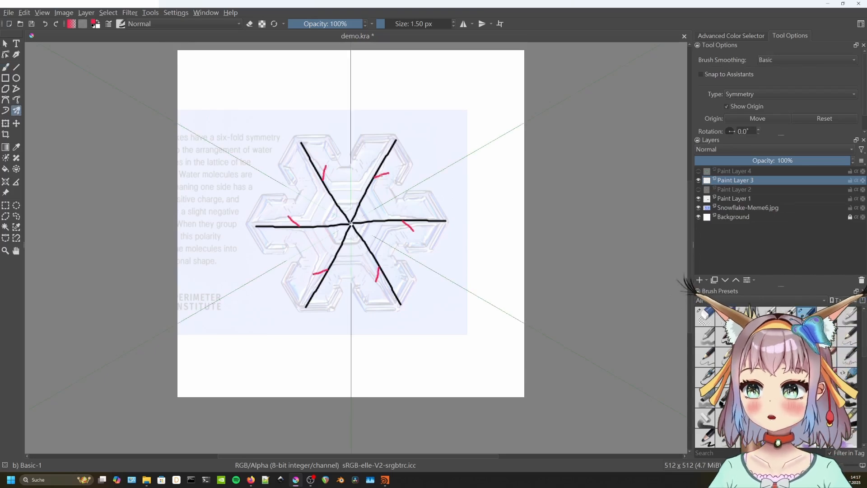
{"action": "mouse_move", "coordinate": [374, 177]}
{"action": "left_mouse_down"}
{"action": "mouse_move", "coordinate": [372, 165]}
{"action": "mouse_move", "coordinate": [411, 148]}
{"action": "mouse_move", "coordinate": [387, 138]}
{"action": "left_mouse_up"}
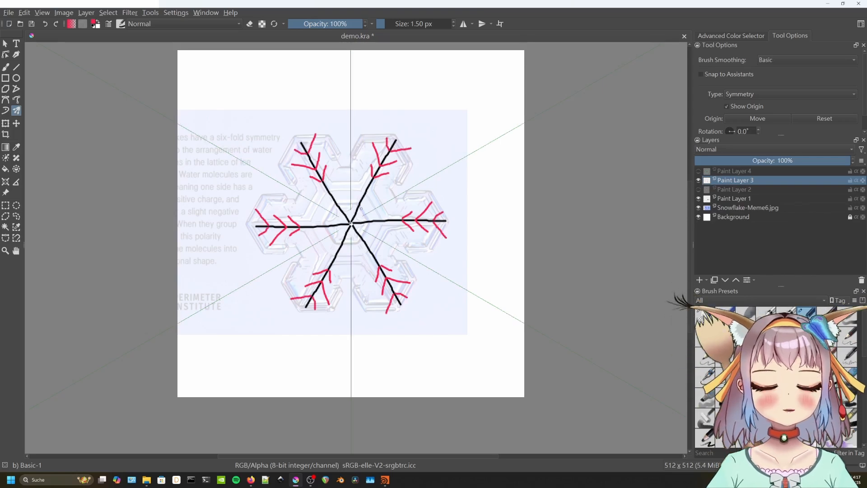
{"action": "mouse_move", "coordinate": [360, 208]}
{"action": "left_mouse_down"}
{"action": "mouse_move", "coordinate": [371, 206]}
{"action": "mouse_move", "coordinate": [356, 202]}
{"action": "mouse_move", "coordinate": [356, 176]}
{"action": "left_mouse_up"}
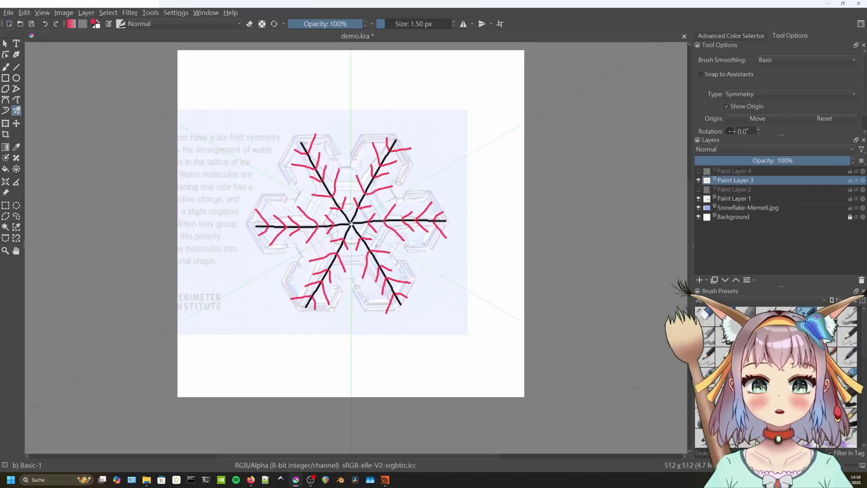
Erase the red side branches, then draw red V strokes crossed into stars with Basic-1.
{"action": "left_click", "coordinate": [708, 316]}
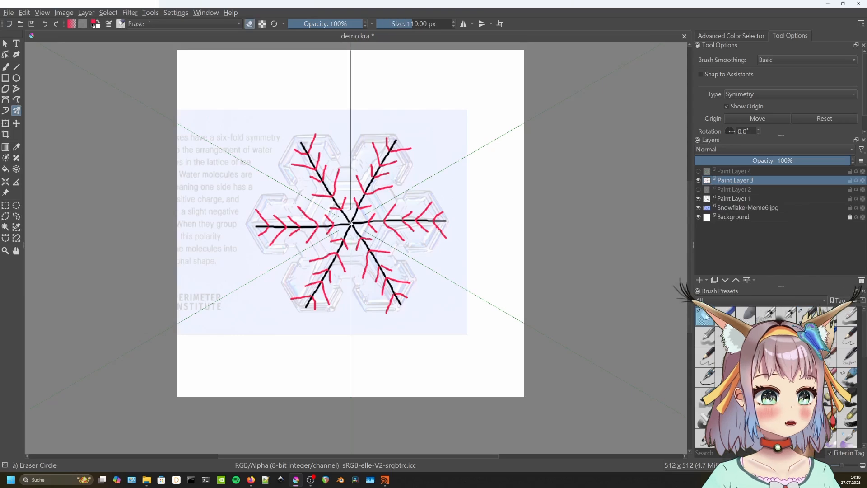
{"action": "left_click_drag", "start_coordinate": [353, 218], "coordinate": [401, 184]}
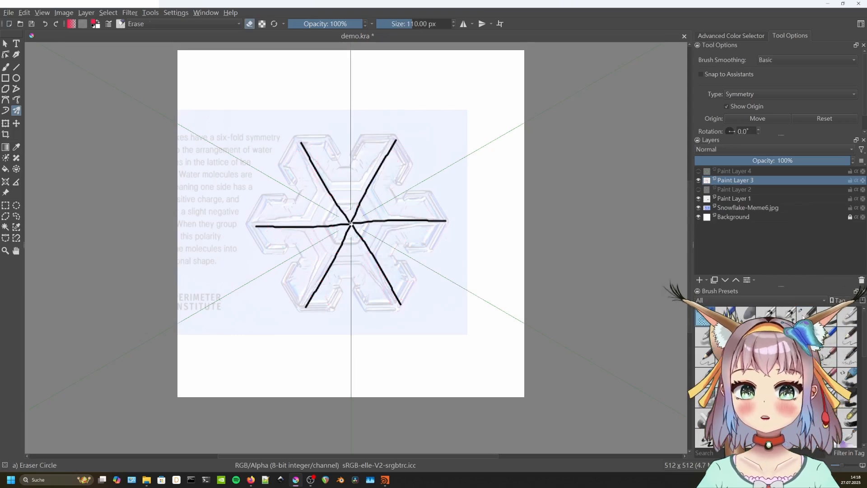
{"action": "left_click", "coordinate": [783, 313]}
{"action": "scroll", "coordinate": [424, 178], "scroll_direction": "up", "scroll_amount": 1}
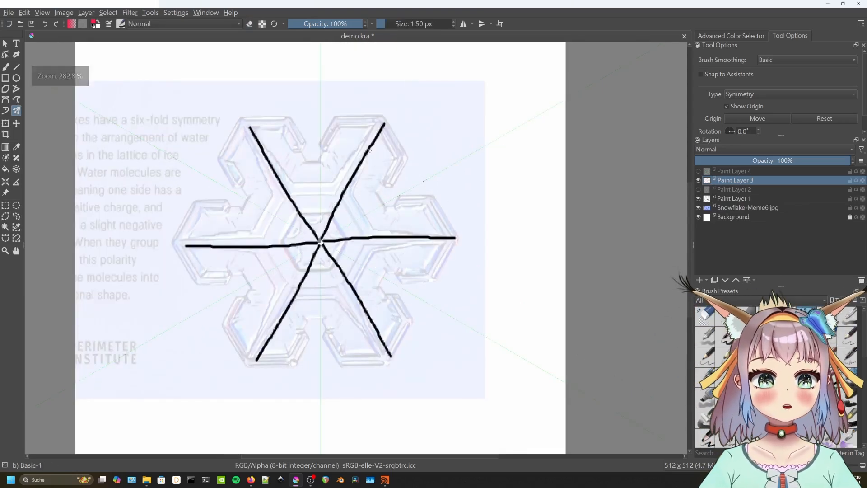
{"action": "left_click_drag", "start_coordinate": [399, 145], "coordinate": [375, 175]}
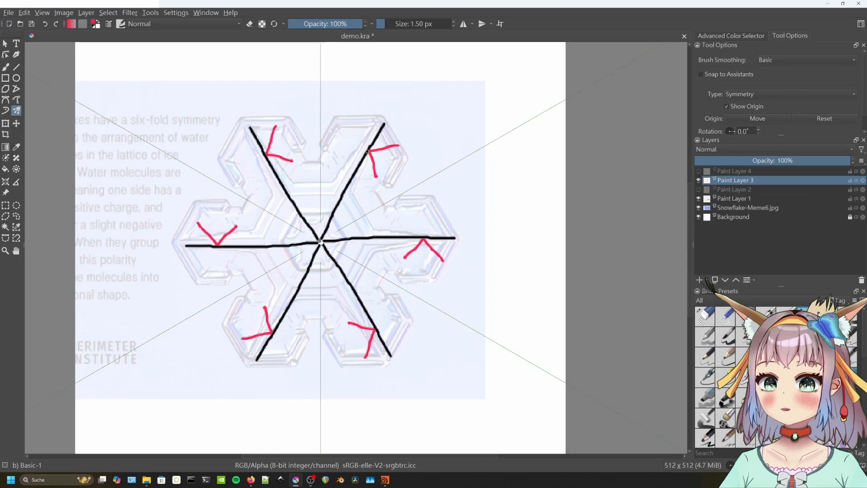
{"action": "left_click_drag", "start_coordinate": [354, 126], "coordinate": [345, 157]}
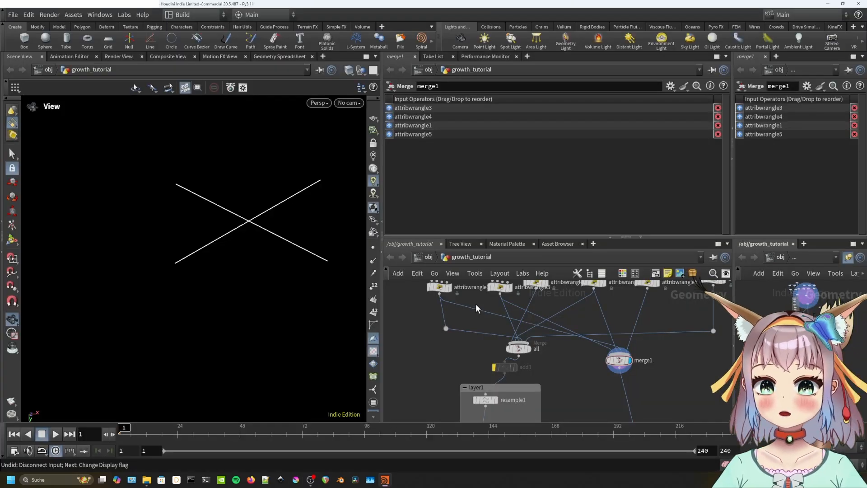
Cut the wire from attribwrangle5 into merge1 and play the growth simulation.
{"action": "key", "text": "y"}
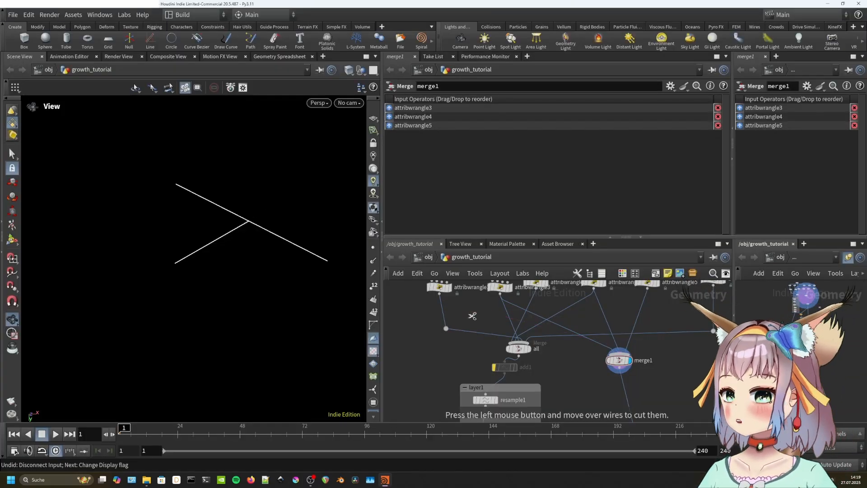
{"action": "left_click_drag", "start_coordinate": [626, 319], "coordinate": [663, 323]}
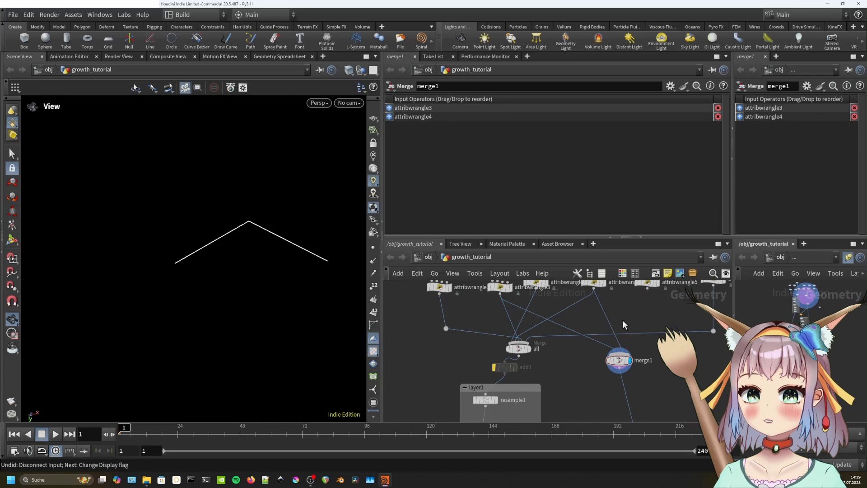
{"action": "left_click_drag", "start_coordinate": [294, 307], "coordinate": [337, 302]}
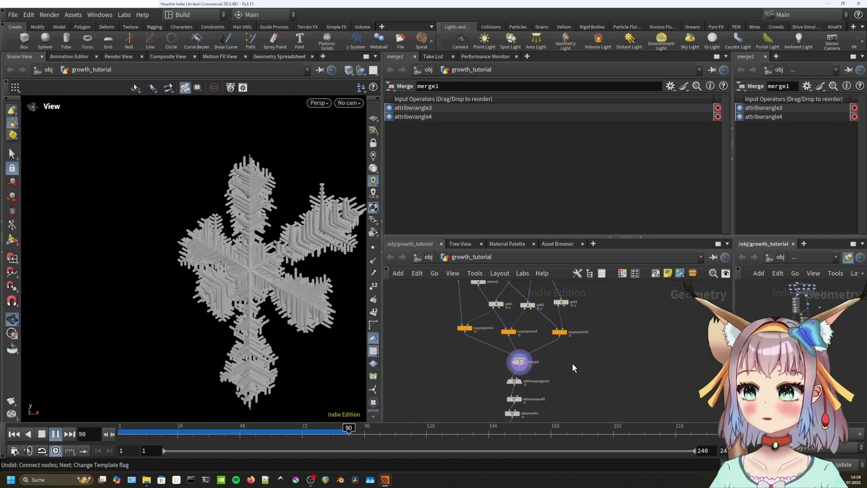
{"action": "key", "text": "Up"}
{"action": "scroll", "coordinate": [572, 365], "scroll_direction": "down", "scroll_amount": 3}
Set the display flag on convertvdb1 and orbit around the smooth snowflake mesh.
{"action": "middle_click_drag", "start_coordinate": [572, 375], "coordinate": [569, 345]}
{"action": "scroll", "coordinate": [546, 369], "scroll_direction": "up", "scroll_amount": 2}
{"action": "left_click", "coordinate": [542, 359]}
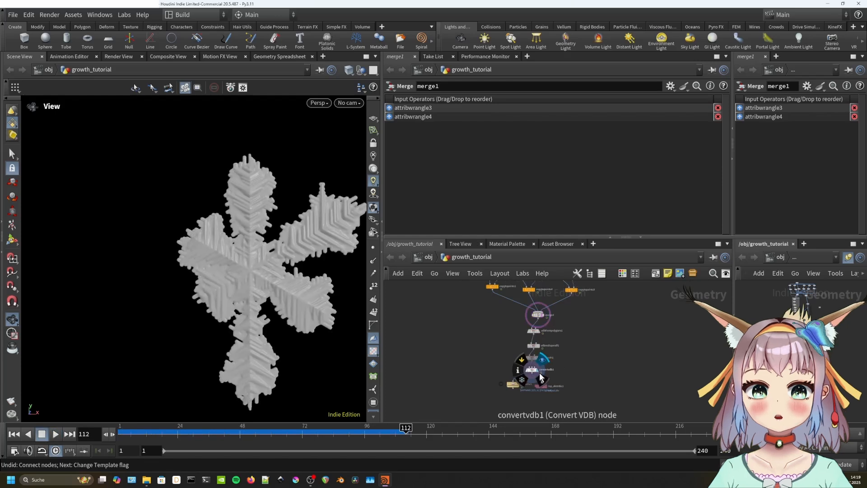
{"action": "left_click_drag", "start_coordinate": [283, 278], "coordinate": [270, 305]}
{"action": "scroll", "coordinate": [272, 276], "scroll_direction": "up", "scroll_amount": 2}
{"action": "scroll", "coordinate": [272, 276], "scroll_direction": "up", "scroll_amount": 2}
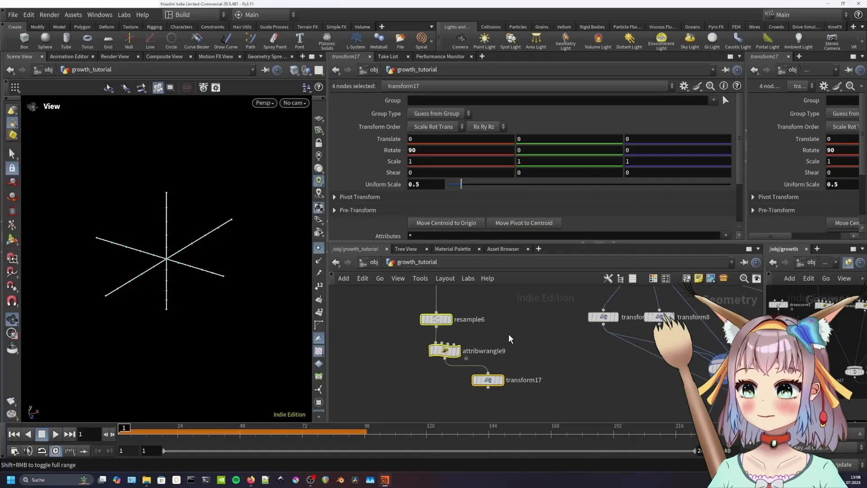
{"action": "key", "text": "l"}
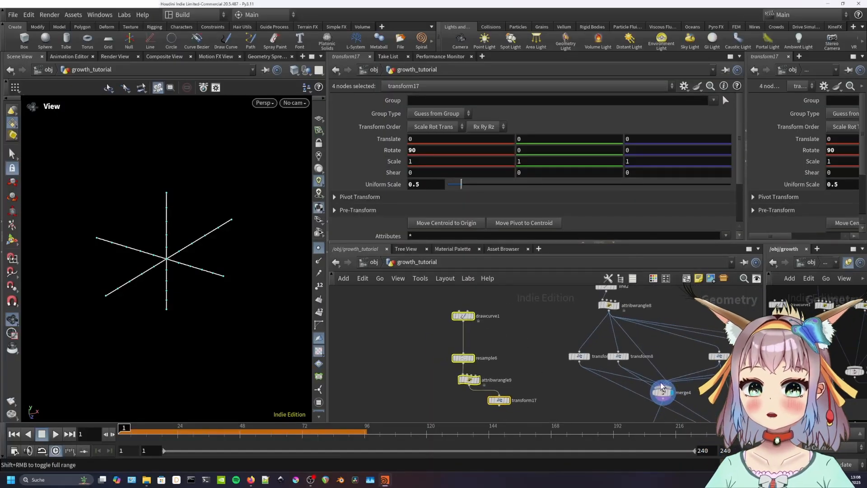
Step the display flag through merge4, drawcurve1 and resample6 to inspect the drawn curve.
{"action": "left_click", "coordinate": [663, 392]}
{"action": "left_click_drag", "start_coordinate": [267, 296], "coordinate": [198, 281]}
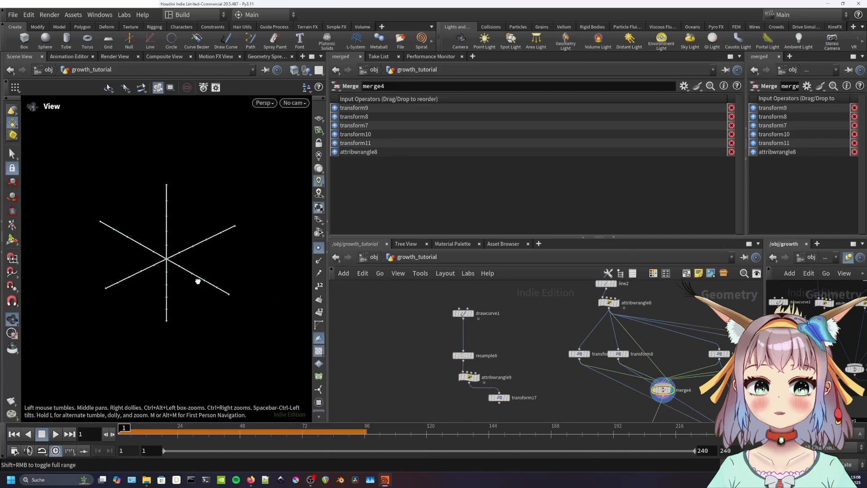
{"action": "left_click", "coordinate": [467, 315]}
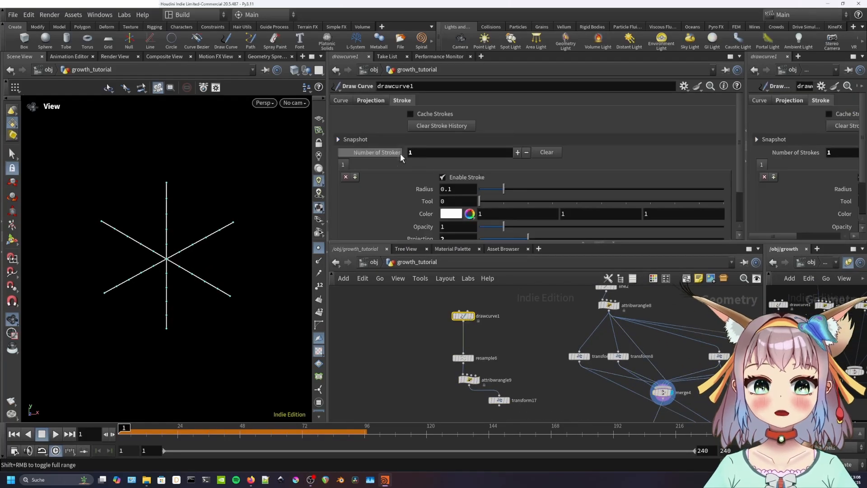
{"action": "left_click", "coordinate": [475, 315]}
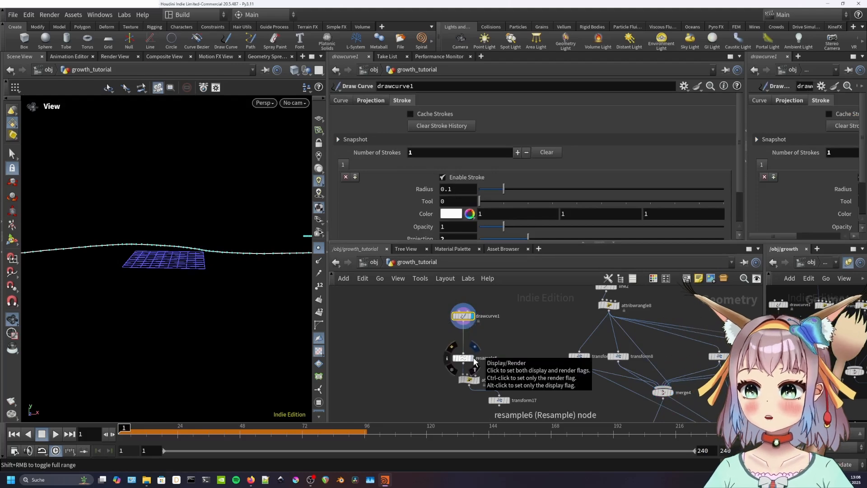
{"action": "left_click", "coordinate": [472, 358]}
{"action": "left_click", "coordinate": [463, 358]}
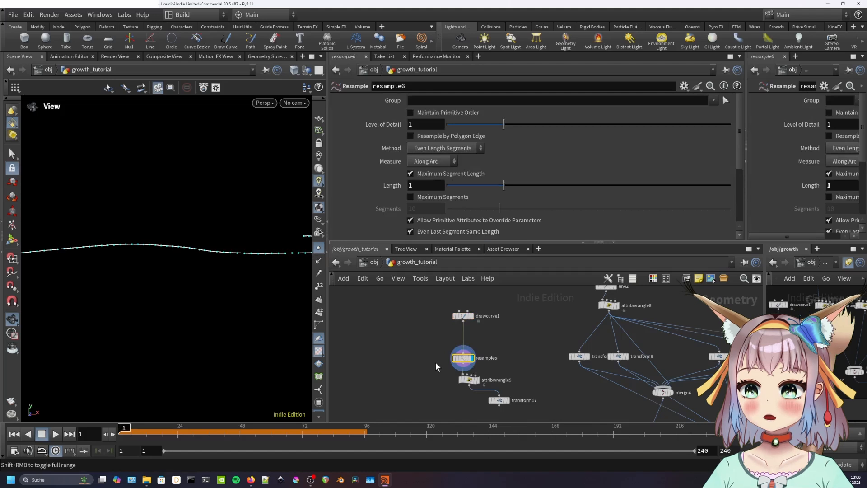
Review attribwrangle9's VEX code for up and N, and enable point normals display.
{"action": "left_click", "coordinate": [470, 381]}
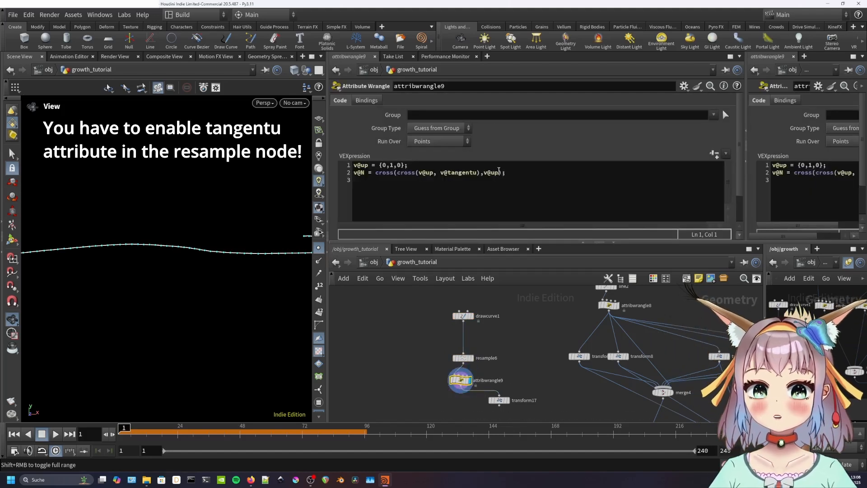
{"action": "left_click", "coordinate": [505, 172]}
{"action": "key", "text": "ctrl+a"}
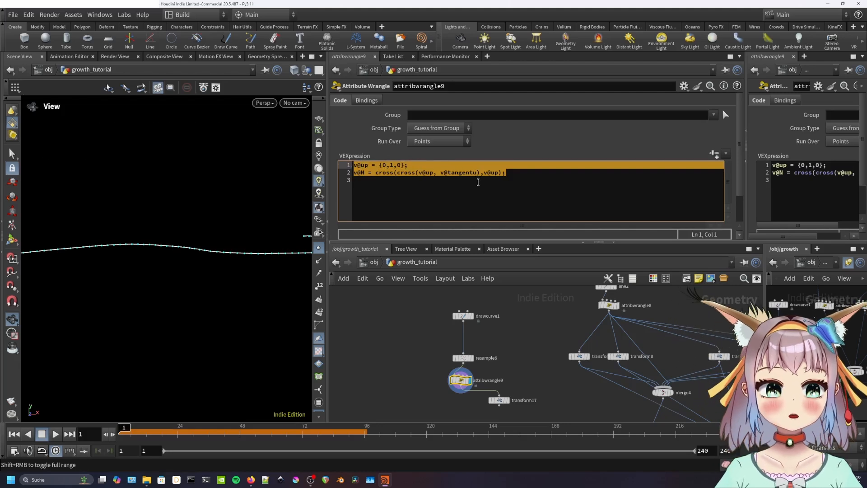
{"action": "left_click_drag", "start_coordinate": [273, 289], "coordinate": [294, 129]}
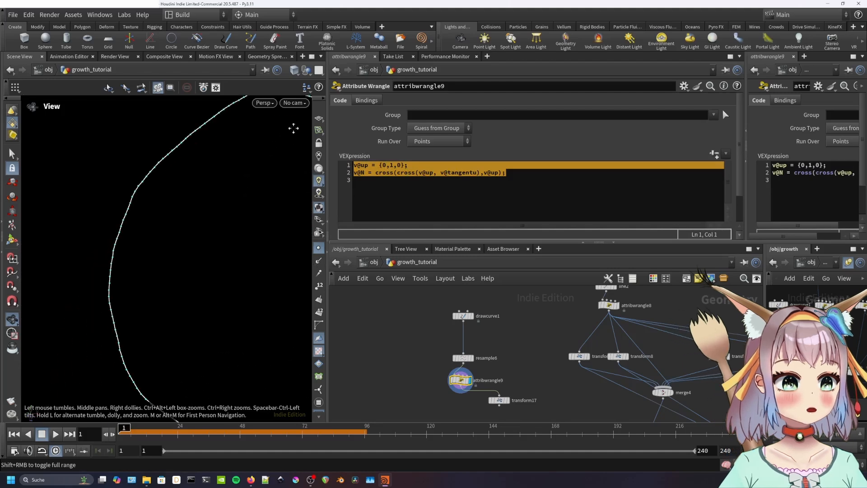
{"action": "left_click", "coordinate": [320, 261]}
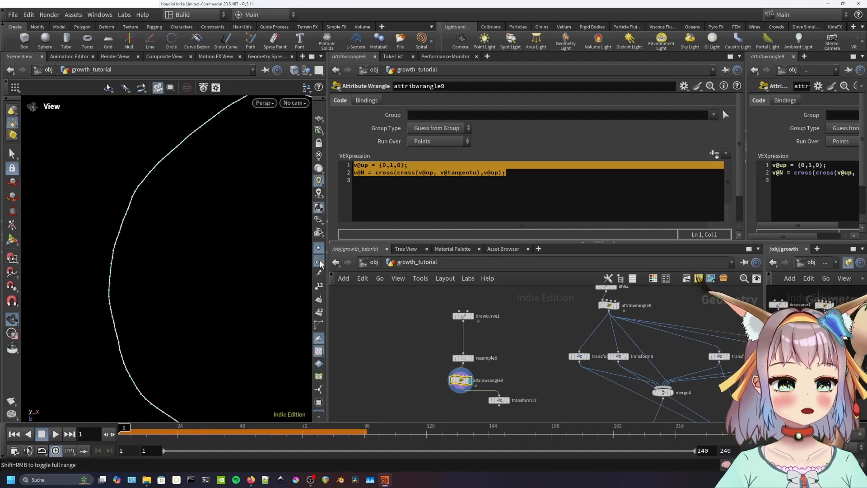
Pan and orbit the viewport to frame the curve with its normals.
{"action": "middle_click_drag", "start_coordinate": [212, 346], "coordinate": [186, 176]}
{"action": "scroll", "coordinate": [196, 311], "scroll_direction": "up", "scroll_amount": 3}
{"action": "left_click_drag", "start_coordinate": [205, 334], "coordinate": [223, 283]}
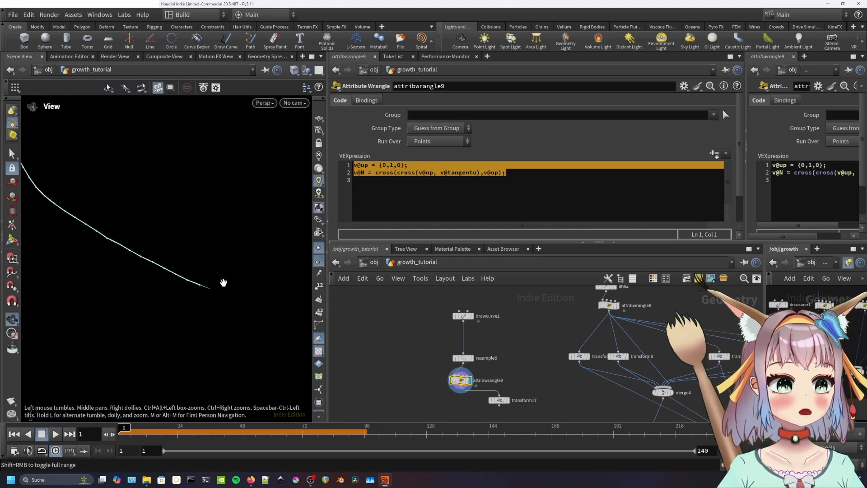
{"action": "scroll", "coordinate": [225, 280], "scroll_direction": "down", "scroll_amount": 5}
{"action": "middle_click_drag", "start_coordinate": [247, 197], "coordinate": [218, 371]}
{"action": "mouse_move", "coordinate": [243, 248]}
{"action": "middle_mouse_down"}
{"action": "mouse_move", "coordinate": [129, 302]}
{"action": "mouse_move", "coordinate": [187, 119]}
{"action": "middle_mouse_up"}
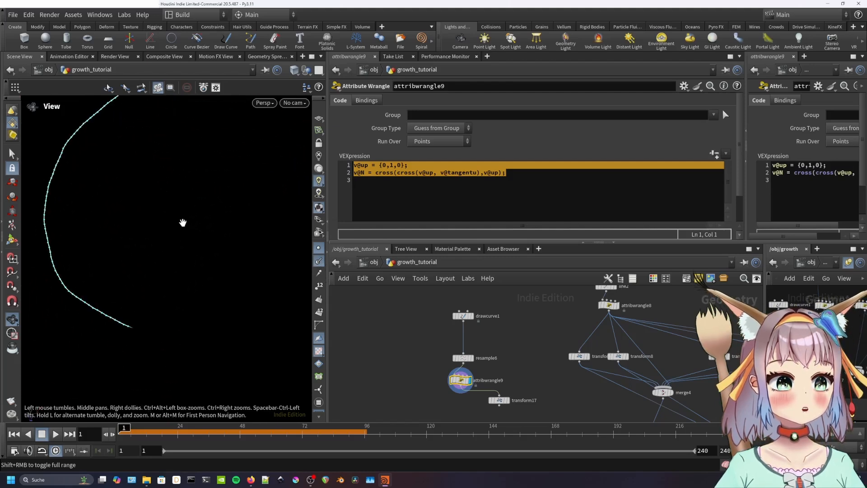
Display transform17 under attribwrangle9 and wire its output into resample1.
{"action": "left_click", "coordinate": [508, 401]}
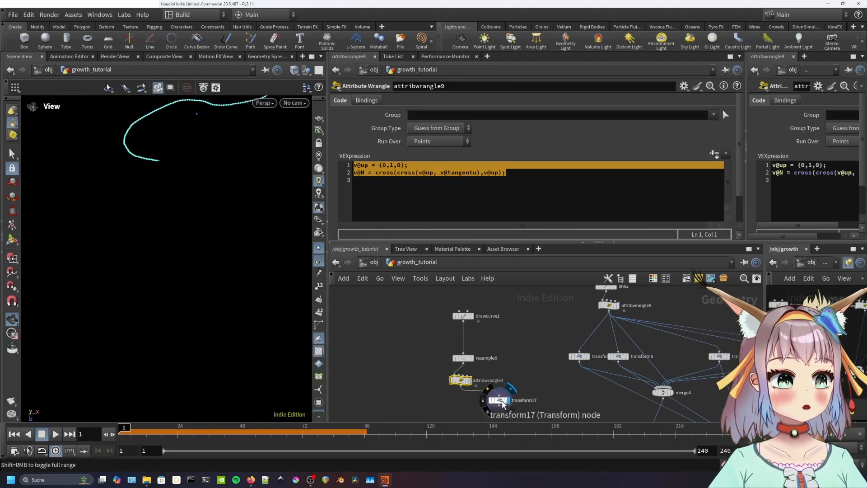
{"action": "left_click_drag", "start_coordinate": [501, 401], "coordinate": [479, 401]}
{"action": "middle_click_drag", "start_coordinate": [518, 396], "coordinate": [507, 332]}
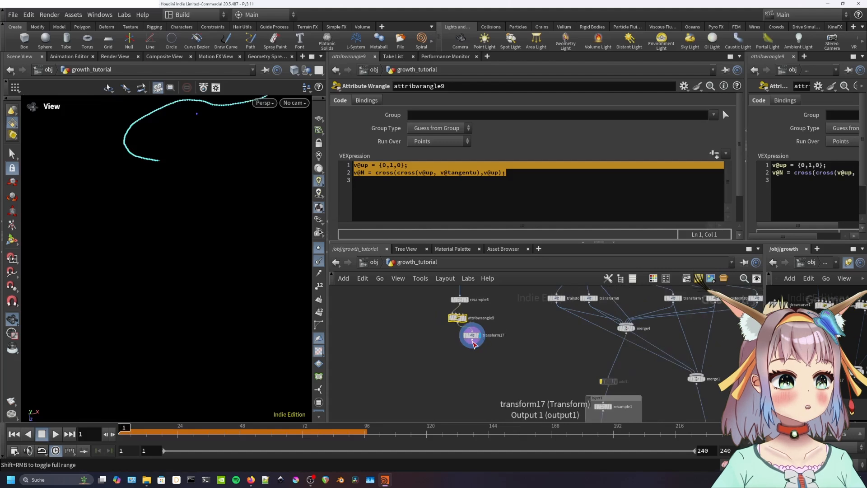
{"action": "left_click", "coordinate": [472, 336]}
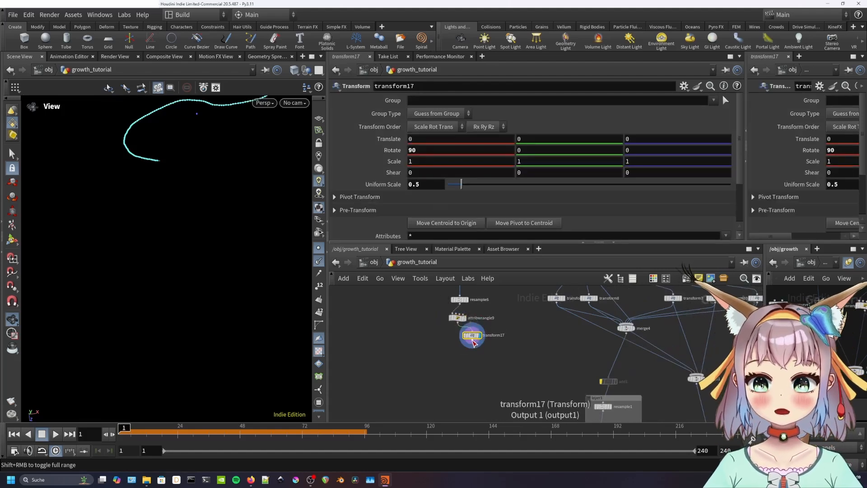
{"action": "left_click", "coordinate": [474, 345]}
{"action": "left_click", "coordinate": [603, 401]}
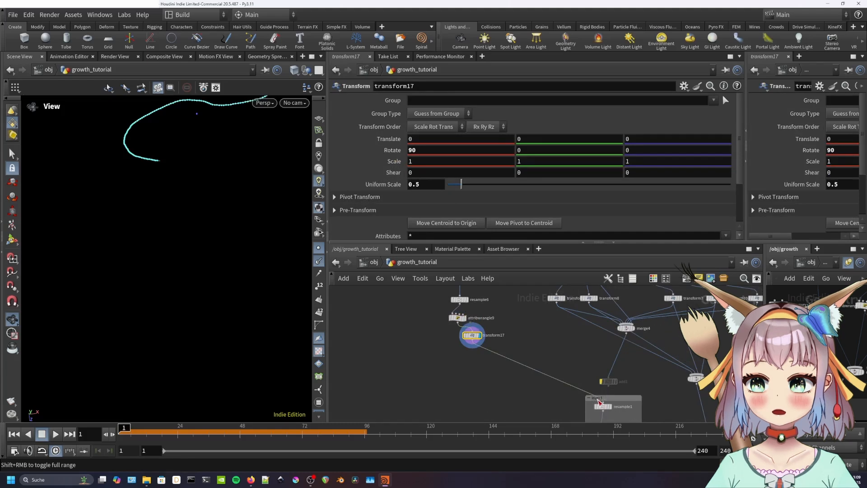
Display the solver and merge3, and play the growth along the curve.
{"action": "scroll", "coordinate": [673, 395], "scroll_direction": "down", "scroll_amount": 2}
{"action": "middle_click_drag", "start_coordinate": [673, 395], "coordinate": [653, 341]}
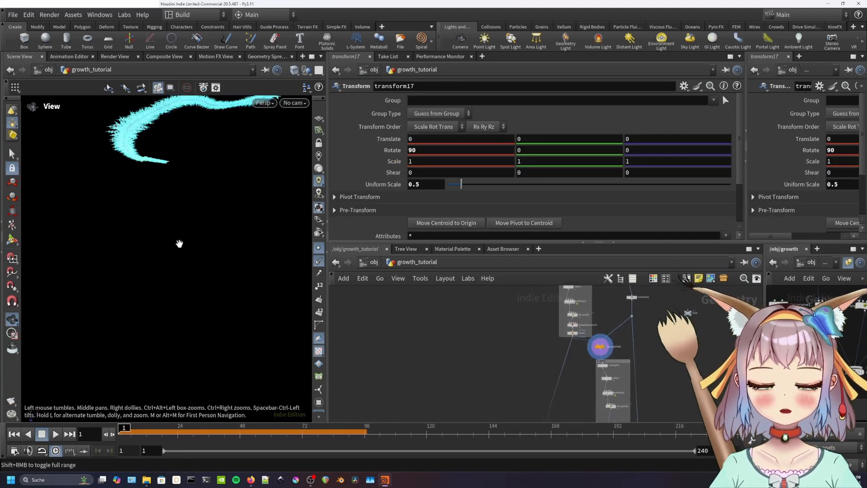
{"action": "key", "text": "space+g"}
{"action": "left_click_drag", "start_coordinate": [192, 249], "coordinate": [213, 256]}
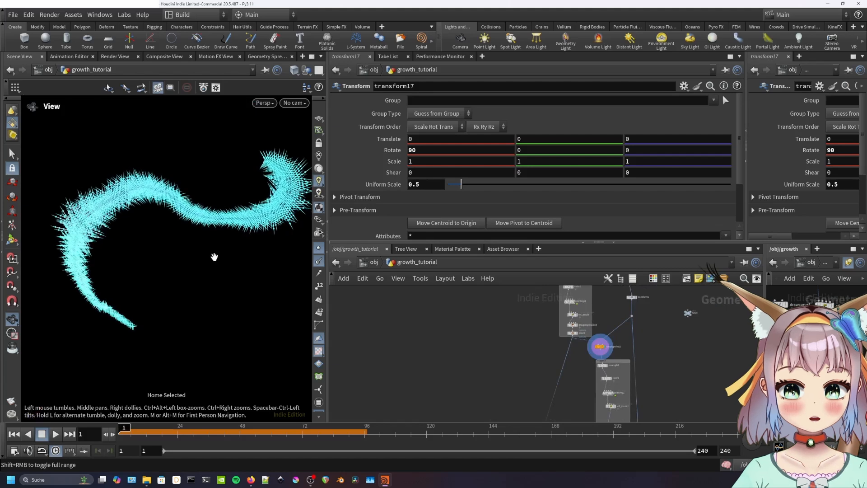
{"action": "middle_click_drag", "start_coordinate": [665, 379], "coordinate": [663, 274]}
{"action": "scroll", "coordinate": [586, 347], "scroll_direction": "up", "scroll_amount": 3}
{"action": "left_click", "coordinate": [586, 347]}
{"action": "key", "text": "Up"}
{"action": "key", "text": "Up"}
{"action": "middle_click_drag", "start_coordinate": [614, 368], "coordinate": [597, 460]}
{"action": "left_click", "coordinate": [14, 434]}
{"action": "left_click", "coordinate": [592, 389]}
{"action": "key", "text": "Up"}
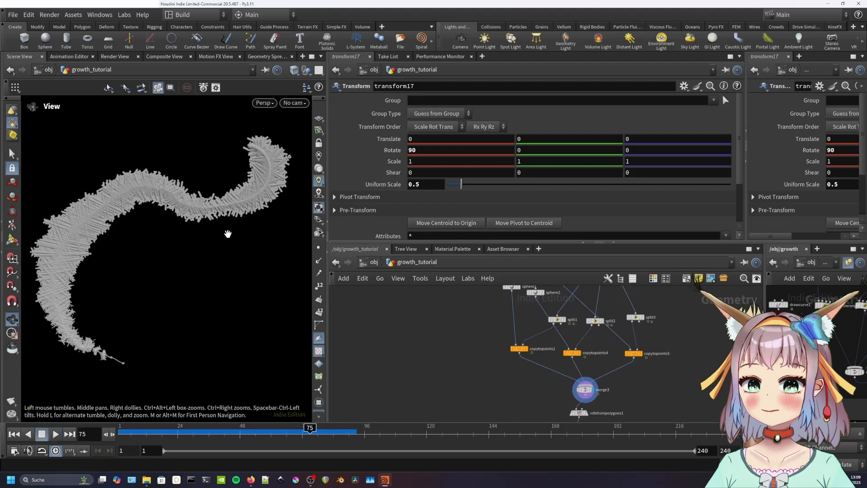
Set the display flag on convertvdb1 and orbit around the meshed crystal strip.
{"action": "middle_click_drag", "start_coordinate": [584, 413], "coordinate": [593, 288]}
{"action": "left_click", "coordinate": [592, 340]}
{"action": "left_click_drag", "start_coordinate": [165, 246], "coordinate": [196, 314]}
{"action": "middle_click_drag", "start_coordinate": [151, 347], "coordinate": [195, 319]}
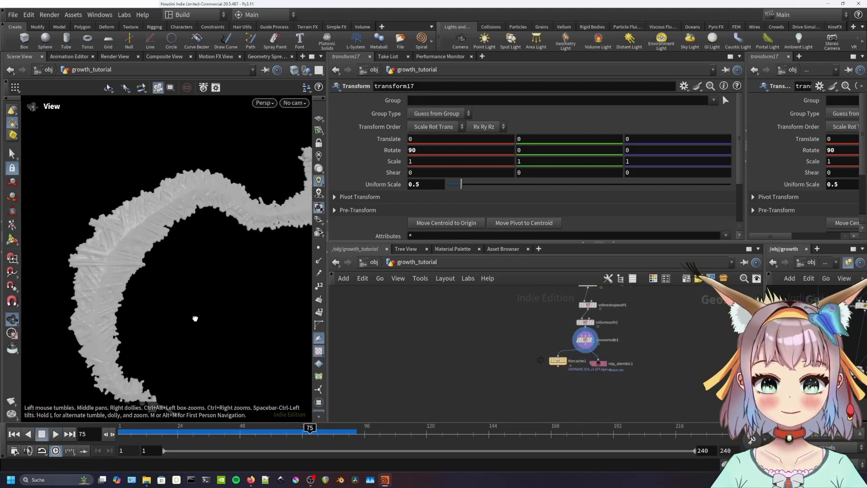
{"action": "scroll", "coordinate": [195, 319], "scroll_direction": "up", "scroll_amount": 5}
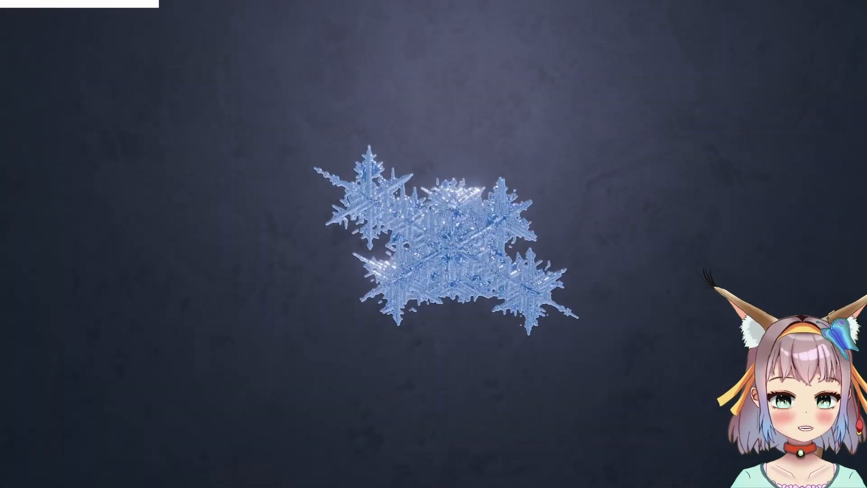